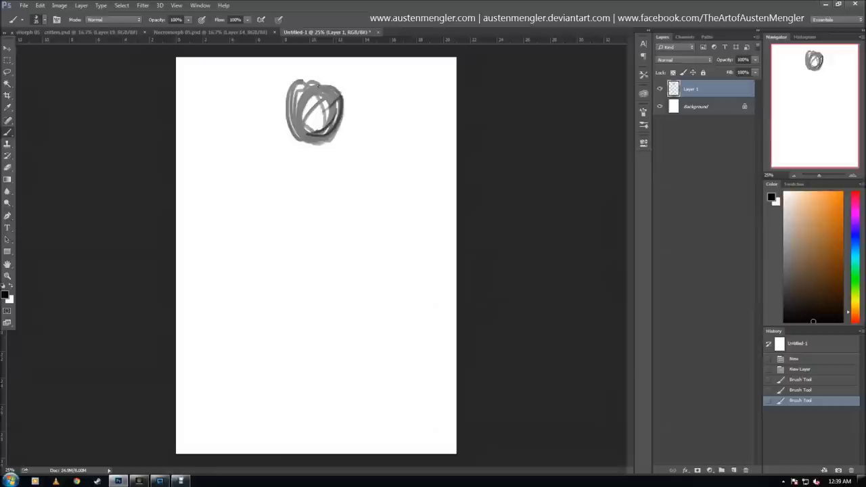
Block out the creature's head, hunched body and limbs with rough black brush strokes on Layer 1
drag(311, 135, 384, 189)
drag(284, 128, 324, 250)
drag(233, 135, 240, 185)
drag(193, 132, 209, 277)
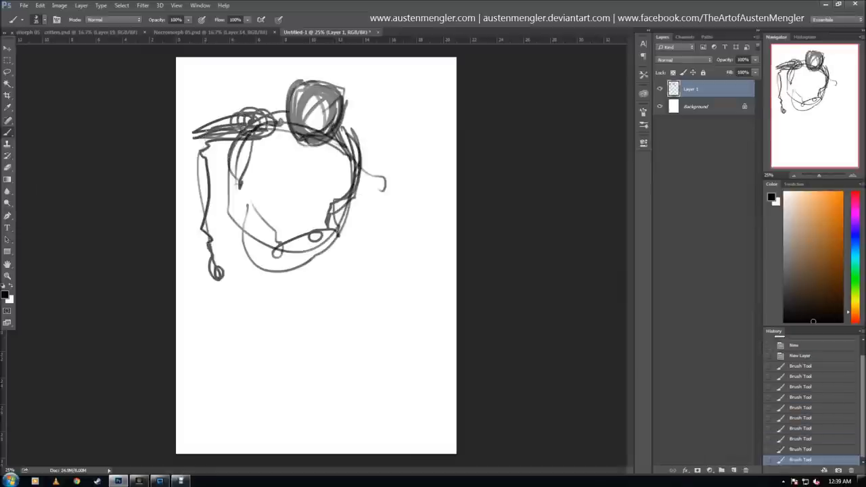
Extend the first sketch with more body and limb strokes
drag(230, 182, 247, 270)
drag(224, 284, 284, 446)
drag(271, 250, 305, 369)
drag(311, 257, 419, 307)
On a new layer with Layer 1 hidden, sketch a round head, hatched torso and leg
key(ctrl+shift+n)
click(659, 124)
drag(318, 135, 338, 179)
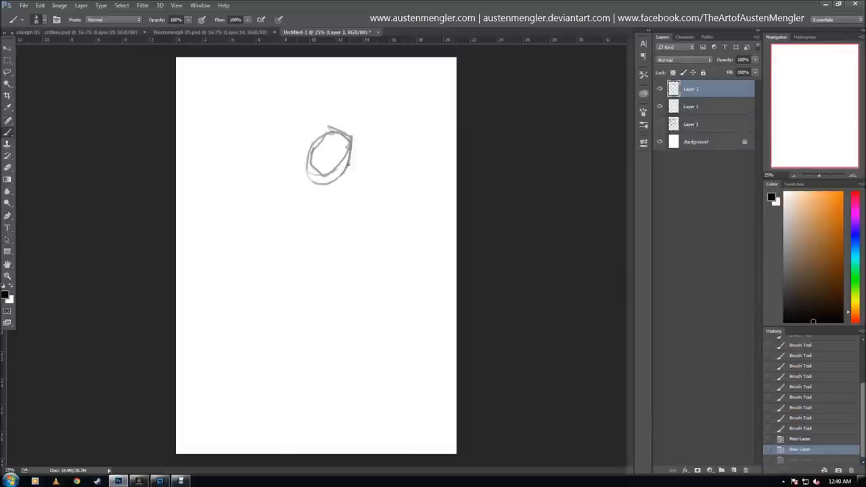
drag(233, 169, 325, 122)
drag(284, 223, 352, 264)
drag(338, 324, 402, 414)
drag(260, 349, 242, 429)
drag(261, 108, 314, 122)
drag(335, 142, 318, 203)
drag(332, 203, 331, 263)
Undo recent strokes and scale the sketch down to about 77%
key(ctrl+alt+z)
key(ctrl+alt+z)
key(ctrl+alt+z)
key(ctrl+t)
drag(404, 432, 394, 396)
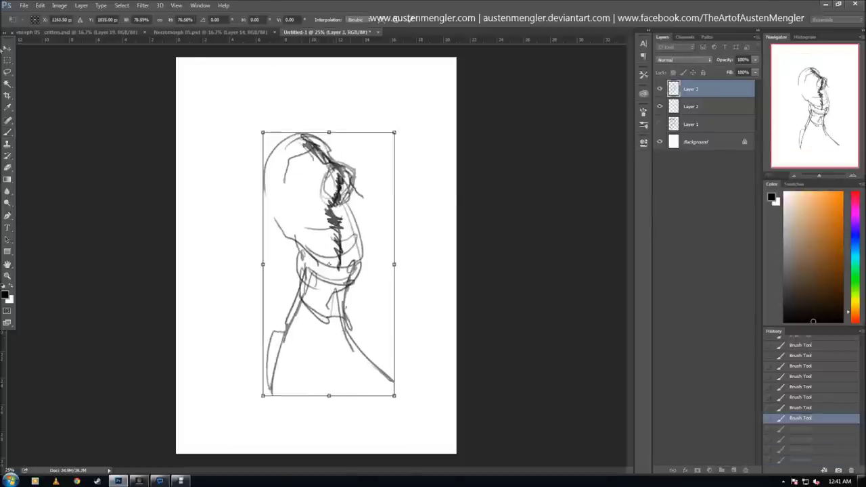
key(Return)
drag(301, 162, 218, 147)
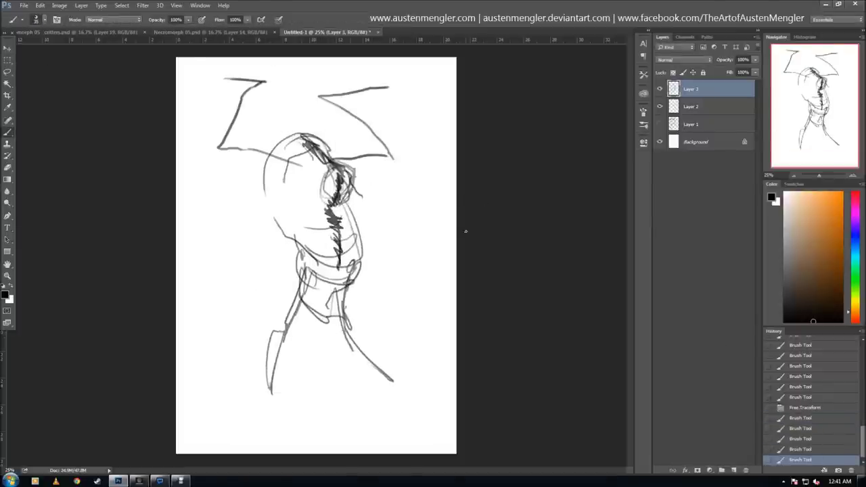
key(ctrl+alt+z)
key(ctrl+alt+z)
key(ctrl+alt+z)
Redraw the creature's back as large curling arcs on the left and right
drag(286, 166, 211, 330)
mouse_move(352, 173)
mouse_down()
mouse_move(413, 254)
mouse_move(423, 368)
mouse_up()
key(ctrl+alt+z)
key(ctrl+alt+z)
key(ctrl+alt+z)
key(ctrl+alt+z)
key(ctrl+alt+z)
drag(278, 162, 230, 318)
drag(274, 157, 242, 388)
drag(352, 198, 385, 300)
drag(365, 237, 406, 334)
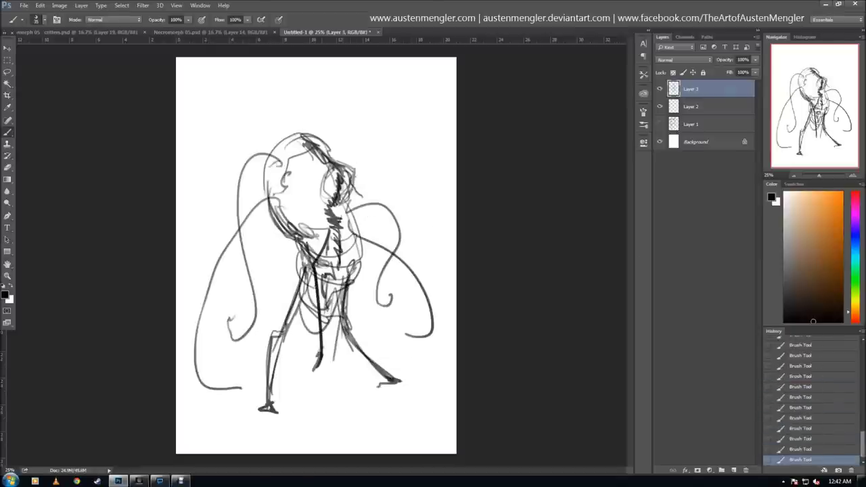
Replace the dark lower-torso strokes with a rounded belly and a dark head circle
key(ctrl+alt+z)
drag(301, 267, 341, 318)
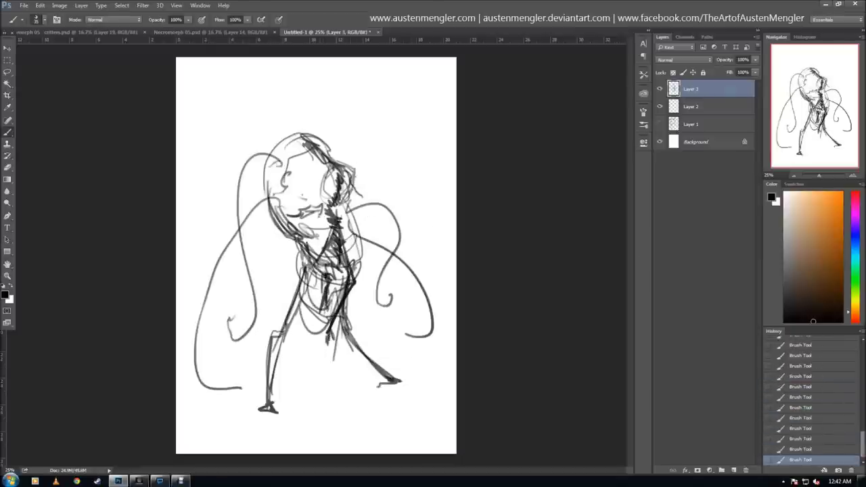
drag(336, 164, 330, 200)
drag(253, 165, 284, 178)
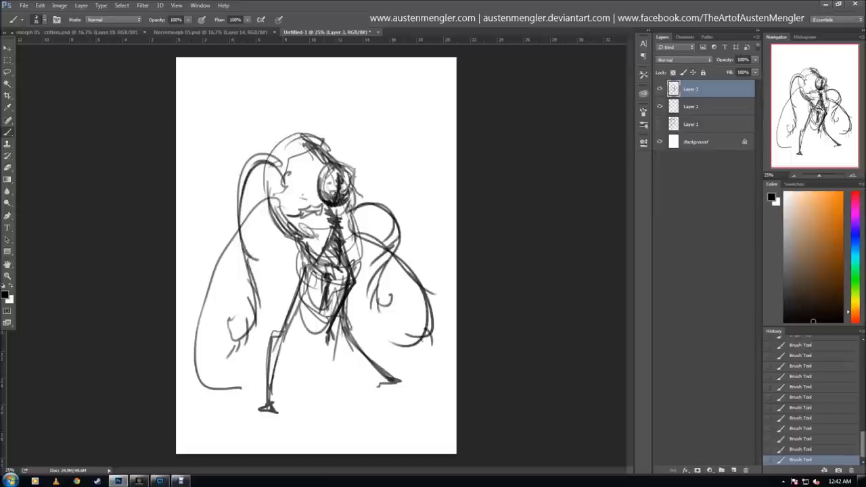
On new Layer 4, sketch a fresh round head, hatched torso and long legs
key(ctrl+shift+alt+n)
mouse_move(309, 119)
mouse_down()
mouse_move(357, 145)
mouse_move(319, 217)
mouse_up()
drag(365, 182, 223, 269)
drag(237, 196, 311, 246)
drag(375, 213, 322, 318)
mouse_move(301, 288)
mouse_down()
mouse_move(318, 379)
mouse_move(284, 419)
mouse_up()
Transform the figure upright, then draw its legs down to the feet
key(ctrl+t)
key(b)
key(Return)
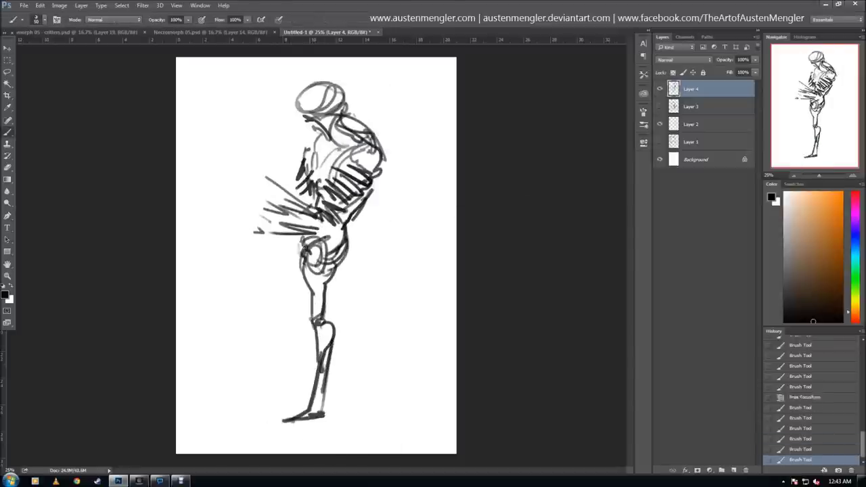
drag(295, 237, 295, 348)
drag(312, 284, 298, 357)
drag(331, 291, 333, 242)
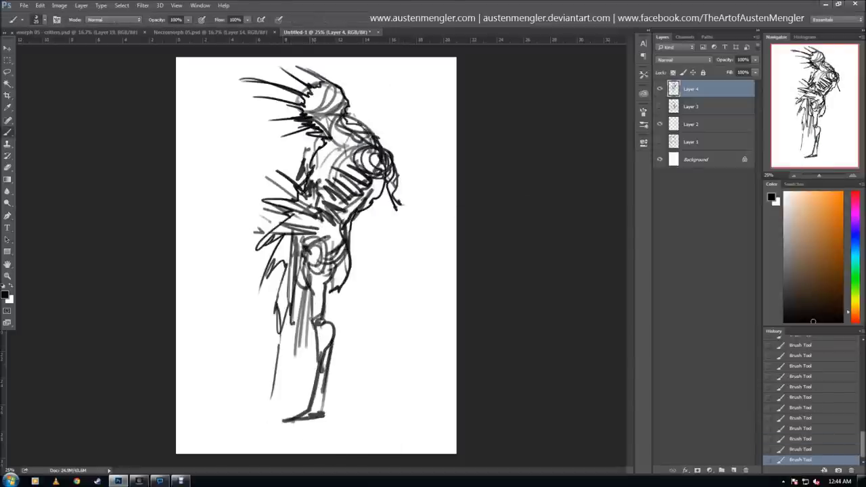
drag(338, 251, 349, 393)
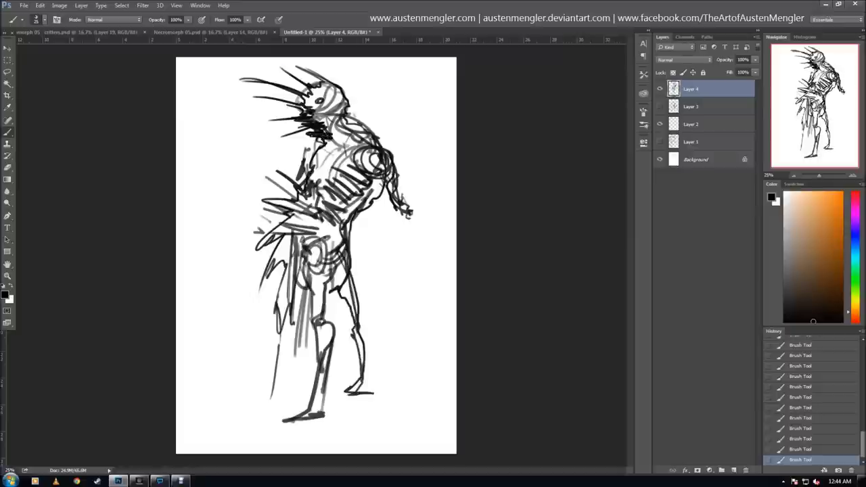
Add a long curved blade trimmed in white, shade the chest, then hide Layer 4 and add Layer 5
drag(405, 166, 392, 429)
drag(396, 143, 409, 406)
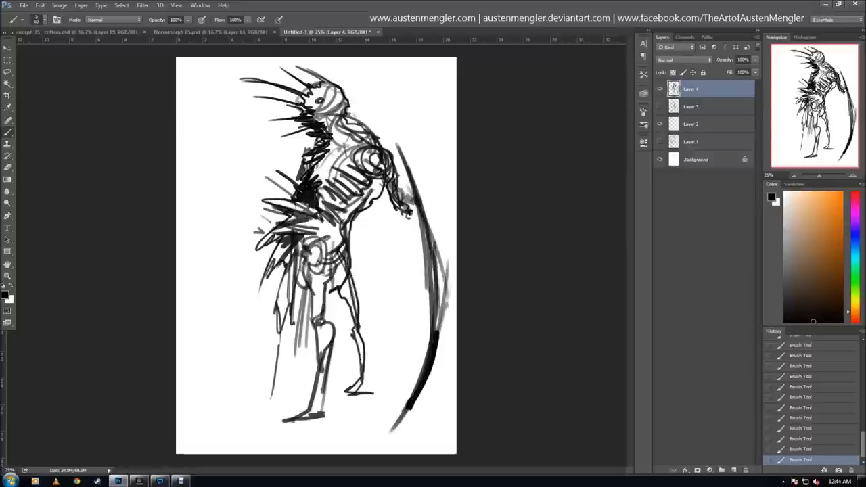
drag(281, 280, 183, 389)
drag(351, 240, 390, 223)
key(x)
drag(399, 142, 441, 247)
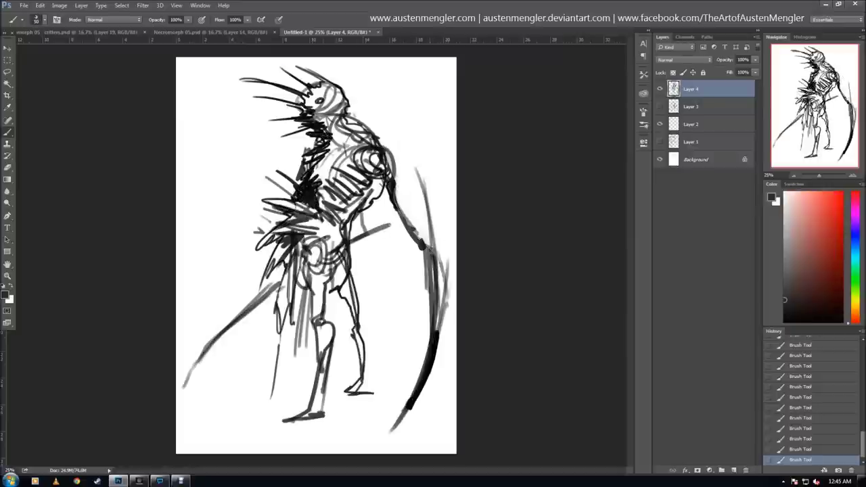
key(x)
drag(379, 172, 341, 213)
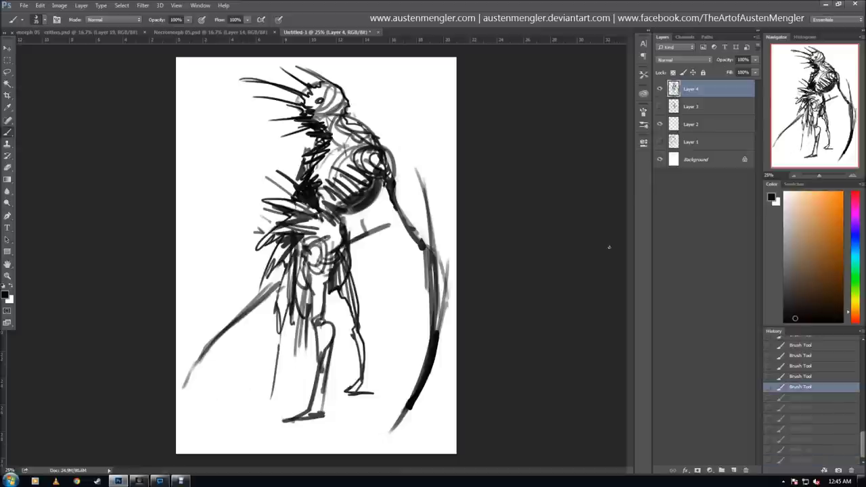
drag(338, 96, 329, 139)
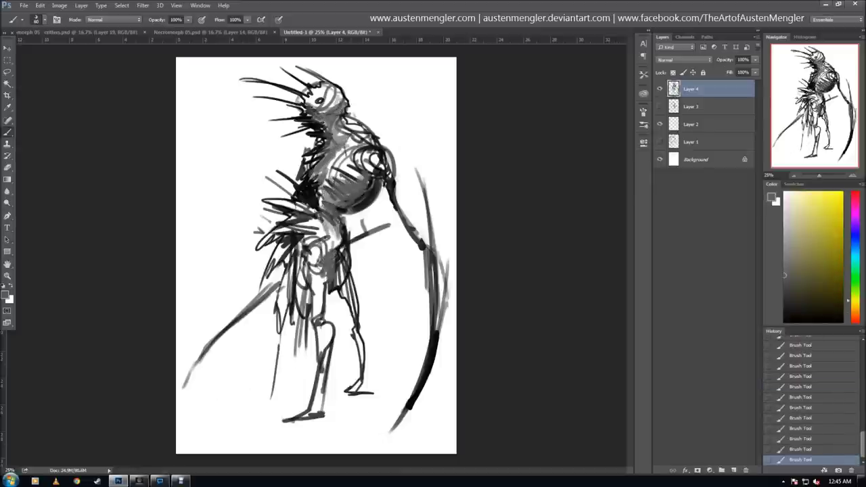
click(660, 89)
click(733, 470)
Block in a dark gestural figure with an arching back and legs
drag(332, 75, 324, 126)
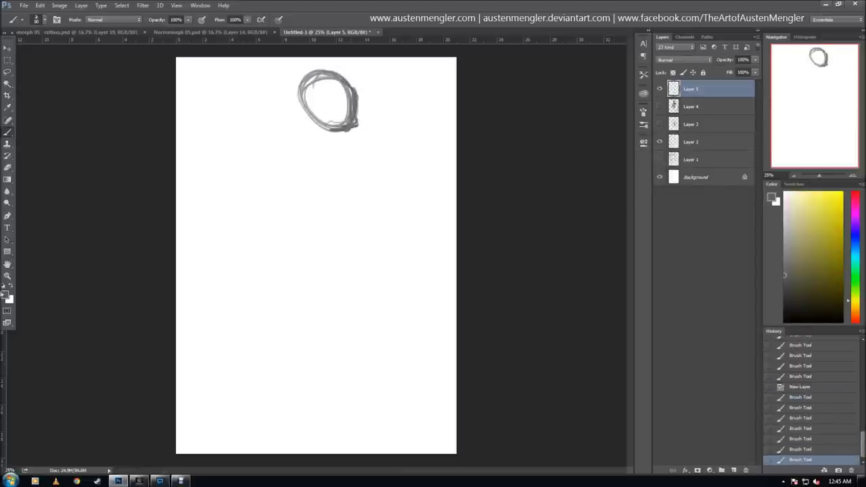
key(ctrl+alt+z)
key(ctrl+alt+z)
key(ctrl+alt+z)
drag(386, 183, 406, 240)
drag(230, 156, 393, 209)
drag(277, 108, 294, 196)
mouse_move(271, 85)
mouse_down()
mouse_move(263, 257)
mouse_move(308, 365)
mouse_up()
drag(298, 368, 317, 425)
mouse_move(271, 243)
mouse_down()
mouse_move(301, 328)
mouse_move(248, 410)
mouse_up()
Clear white between the legs, then paint black arms and longer legs
key(x)
drag(297, 348, 314, 436)
key(x)
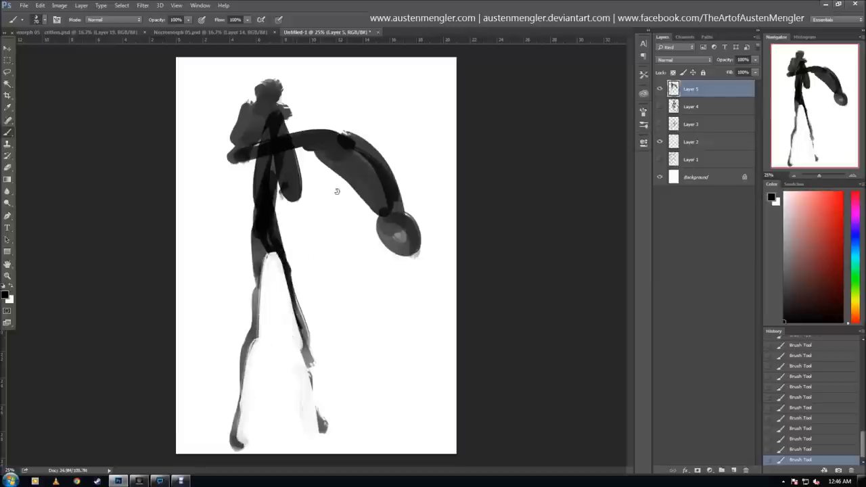
drag(314, 142, 361, 298)
drag(405, 243, 414, 396)
drag(281, 196, 357, 264)
drag(323, 233, 372, 348)
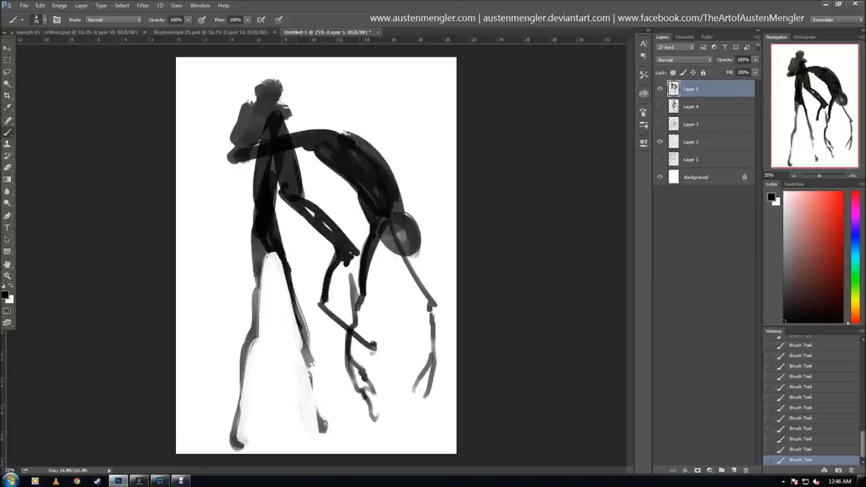
drag(318, 305, 405, 319)
Paint out the old head and left leg in white, then paint a large dark rounded head
key(x)
mouse_move(274, 88)
mouse_down()
mouse_move(233, 112)
mouse_move(291, 203)
mouse_up()
drag(281, 162, 277, 244)
key(])
key(])
key(])
drag(260, 203, 307, 432)
key(x)
drag(271, 129, 284, 203)
drag(223, 122, 317, 202)
key([)
key([)
key([)
mouse_move(297, 155)
mouse_down()
mouse_move(223, 224)
mouse_move(236, 284)
mouse_up()
Paint dark tentacle legs under the head, trying and undoing white cleanup strokes
drag(237, 237, 189, 426)
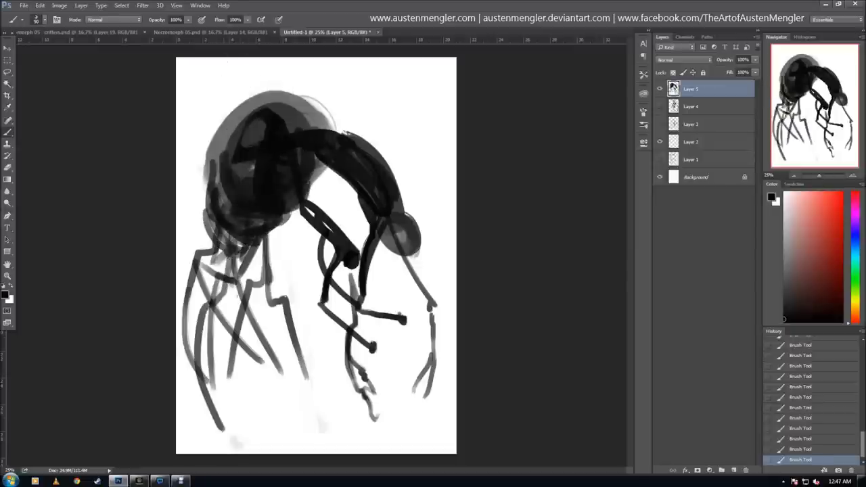
drag(203, 227, 230, 440)
key(x)
key(])
key(])
key(])
mouse_move(308, 169)
mouse_down()
mouse_move(324, 193)
mouse_move(338, 324)
mouse_up()
key(ctrl+z)
drag(325, 257, 383, 385)
key(ctrl+alt+z)
key(ctrl+alt+z)
key(x)
Add dark right-side legs, shade beneath the body, and paint spikes around the head
drag(406, 223, 379, 443)
drag(368, 237, 373, 321)
drag(406, 260, 428, 328)
mouse_move(323, 175)
mouse_down()
mouse_move(374, 389)
mouse_move(291, 274)
mouse_up()
drag(298, 220, 321, 196)
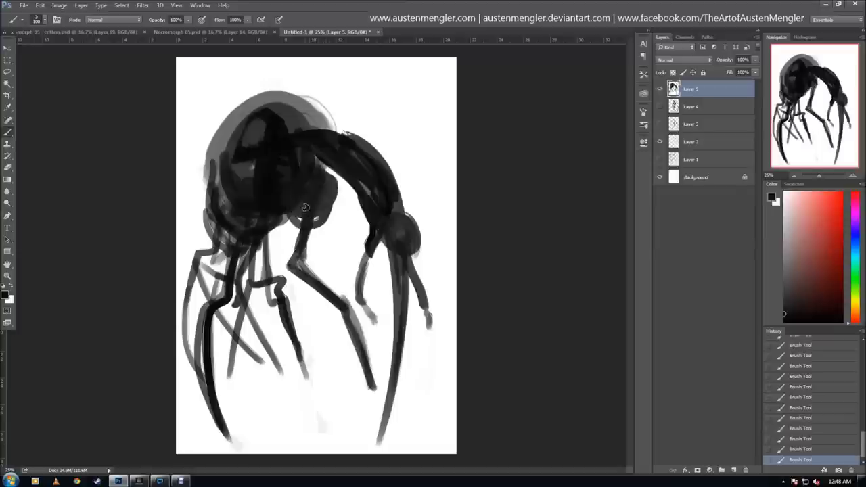
drag(238, 132, 203, 109)
drag(271, 101, 254, 64)
drag(304, 114, 312, 67)
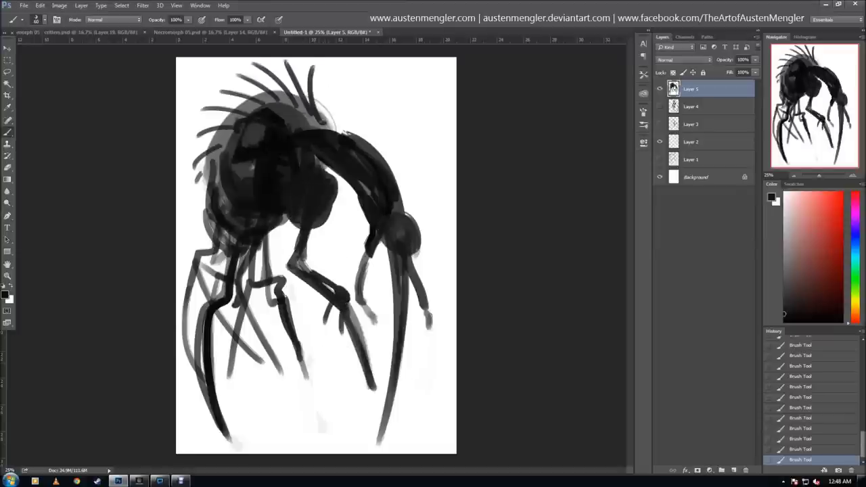
Narrow the creature with Free Transform and lay lighter grey over the head
key(ctrl+t)
drag(177, 254, 217, 251)
key(Return)
mouse_move(284, 135)
mouse_down()
mouse_move(321, 121)
mouse_move(394, 165)
mouse_up()
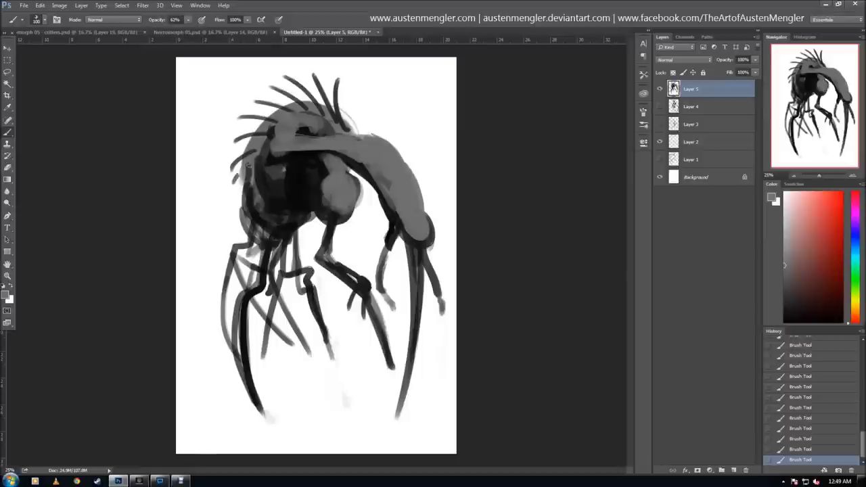
Start a new sketch on Layer 6 with a long arc stroke
drag(305, 153, 338, 196)
key(ctrl+alt+z)
key(ctrl+alt+z)
key(ctrl+alt+z)
drag(284, 122, 318, 261)
Sketch a head and neck with eye circles, neck hatching and a swirled horn
key(ctrl+alt+z)
key(ctrl+alt+z)
key(ctrl+alt+z)
mouse_move(300, 154)
mouse_down()
mouse_move(263, 306)
mouse_move(223, 325)
mouse_up()
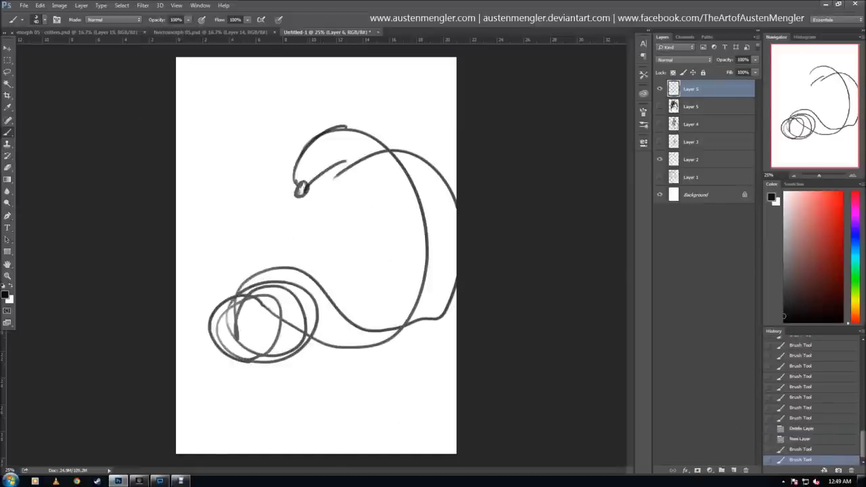
key(ctrl+alt+z)
key(ctrl+alt+z)
key(ctrl+alt+z)
drag(250, 101, 353, 246)
drag(284, 95, 297, 142)
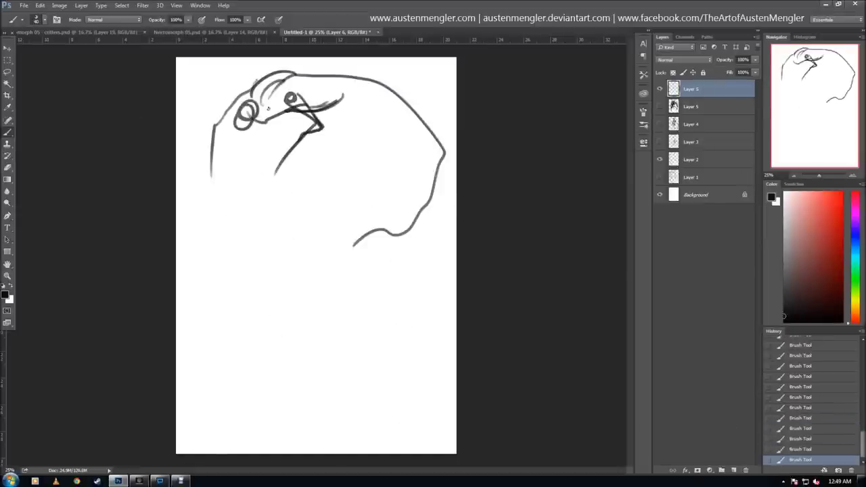
drag(411, 184, 352, 237)
drag(304, 175, 196, 271)
mouse_move(324, 271)
mouse_down()
mouse_move(436, 321)
mouse_move(227, 358)
mouse_up()
Shrink and reposition the Layer 6 sketch, then add strokes at its left
drag(203, 270, 230, 365)
key(ctrl+t)
drag(189, 71, 237, 102)
key(Return)
drag(247, 284, 241, 229)
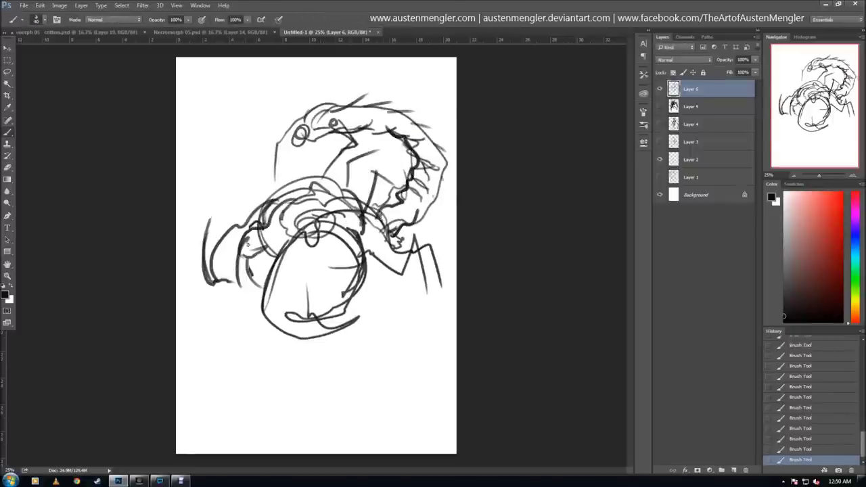
Hide Layer 6 and sketch a standing figure with head, shoulders, hips and legs on Layer 7
click(660, 89)
click(733, 469)
drag(371, 173, 350, 211)
drag(343, 193, 297, 274)
drag(363, 203, 268, 355)
drag(298, 314, 405, 423)
drag(263, 352, 287, 414)
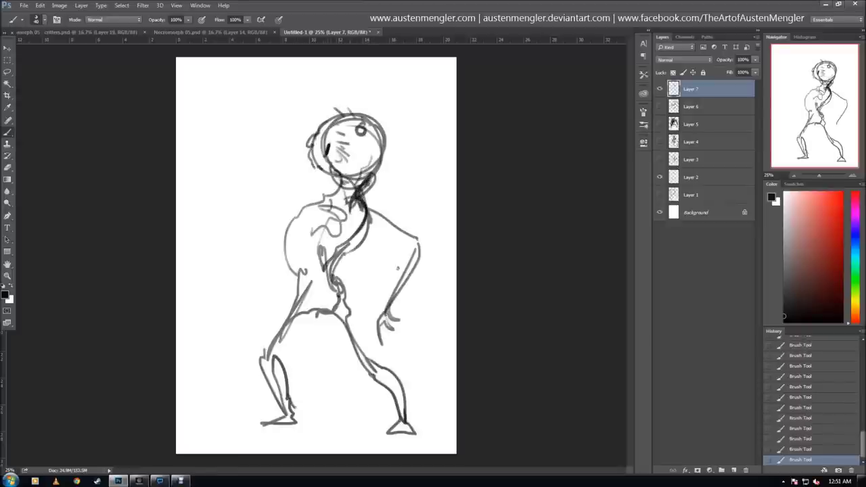
drag(318, 175, 267, 245)
drag(321, 233, 297, 294)
Sketch a crouching figure on Layer 8, then add blank Layer 9
key(ctrl+shift+n)
drag(369, 179, 321, 251)
drag(253, 238, 368, 174)
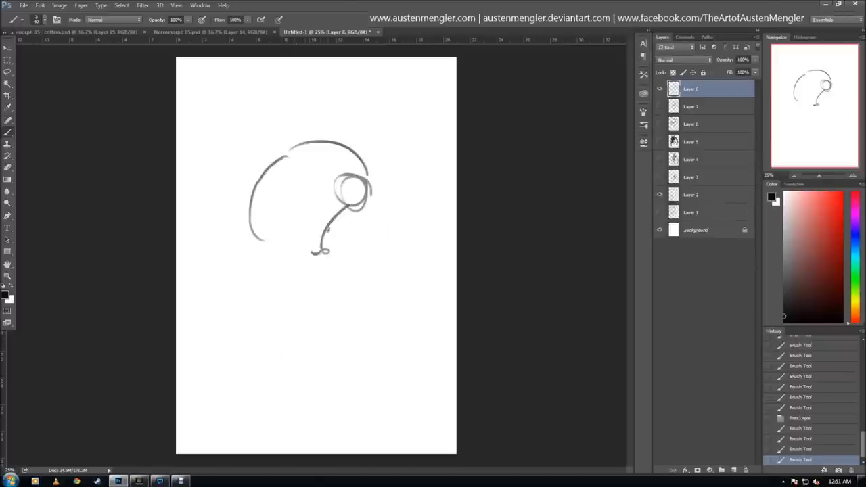
drag(257, 238, 234, 374)
drag(337, 199, 277, 251)
drag(216, 112, 315, 169)
drag(362, 176, 433, 171)
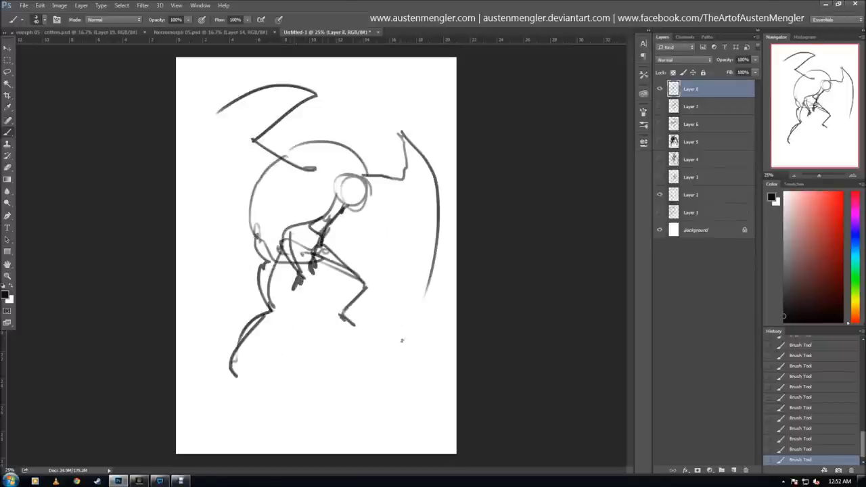
key(ctrl+shift+n)
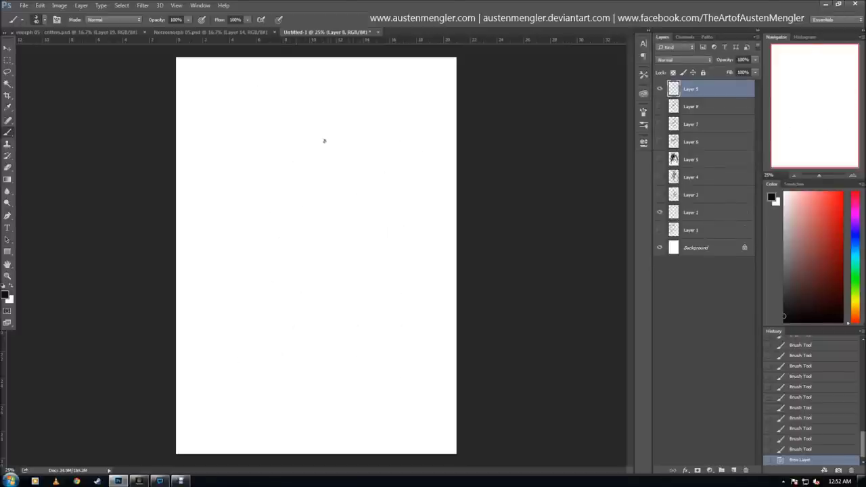
Sketch the hunched creature's back line, inner body curves, legs, snout curl and neck-to-belly line
drag(260, 196, 382, 385)
drag(262, 192, 352, 328)
drag(304, 284, 206, 392)
drag(338, 342, 271, 393)
drag(253, 206, 237, 253)
mouse_move(386, 378)
mouse_down()
mouse_move(271, 425)
mouse_move(325, 404)
mouse_up()
drag(375, 179, 292, 368)
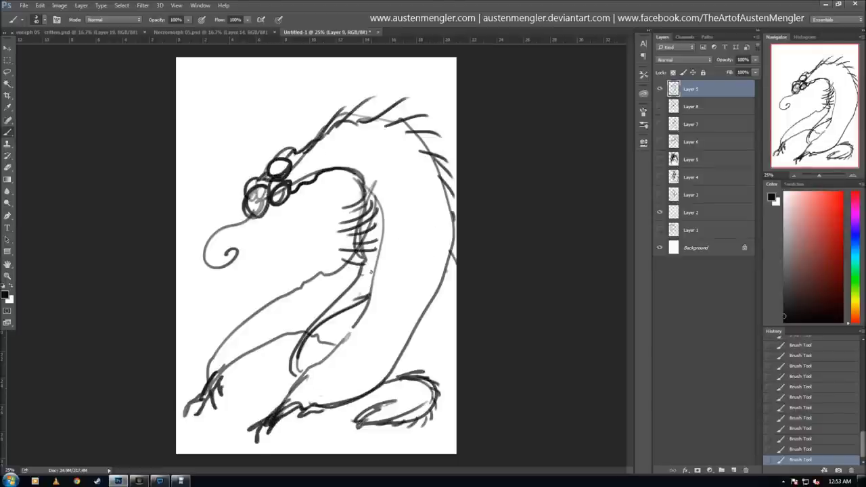
Scale the sketch down, then add strokes along the bottom and extend the tail
key(ctrl+t)
drag(458, 444, 447, 341)
key(Return)
drag(307, 301, 436, 312)
drag(436, 200, 439, 314)
drag(397, 229, 426, 222)
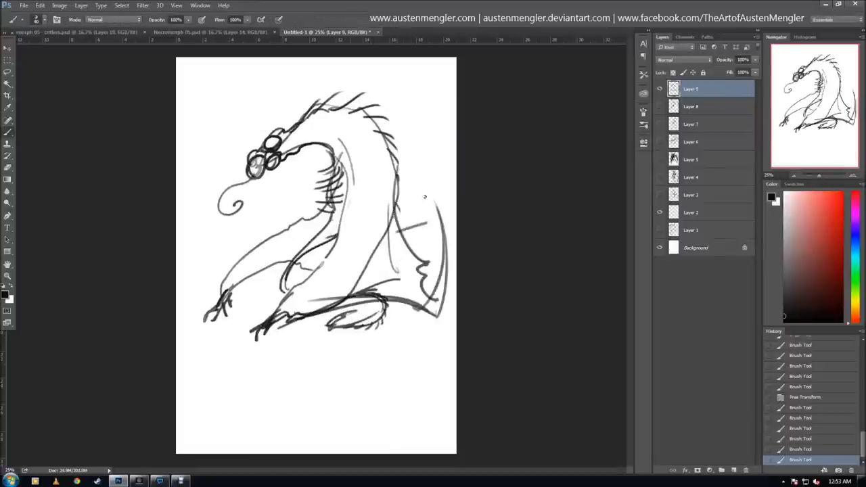
Hide Layer 9 and, on a new layer, sketch a pointed head, shoulders, neck, collar and body lines
click(659, 88)
click(733, 470)
drag(318, 91, 422, 140)
drag(355, 102, 328, 189)
drag(307, 94, 291, 213)
drag(318, 155, 339, 230)
mouse_move(247, 202)
mouse_down()
mouse_move(355, 233)
mouse_move(335, 378)
mouse_up()
drag(203, 277, 331, 382)
drag(396, 220, 400, 374)
drag(280, 226, 355, 236)
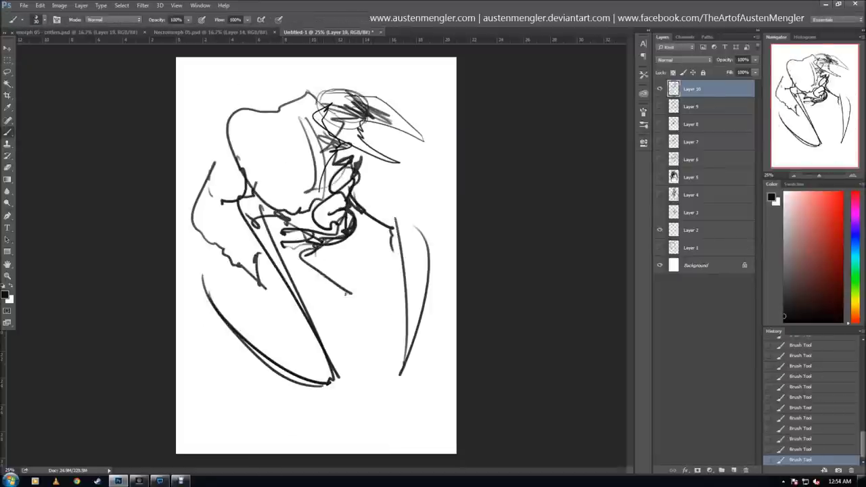
Try painting out body lines in white, undo it, and add dark torso lines
key(x)
drag(413, 230, 409, 369)
drag(206, 284, 267, 354)
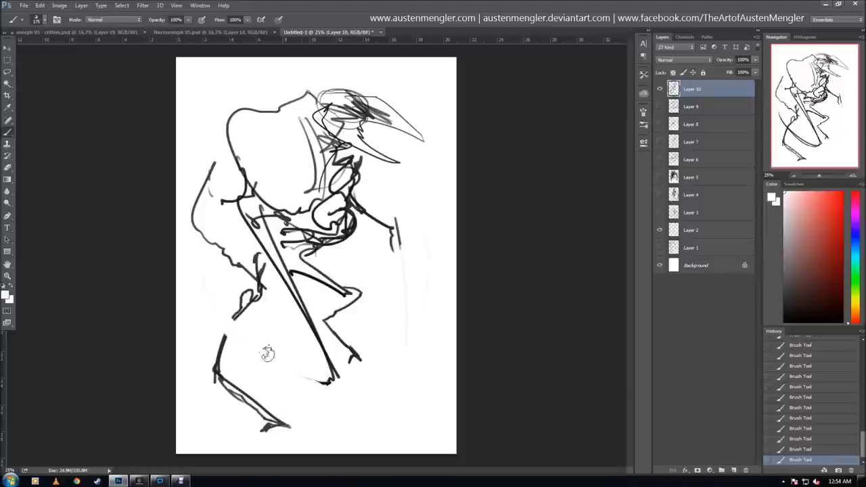
key(ctrl+alt+z)
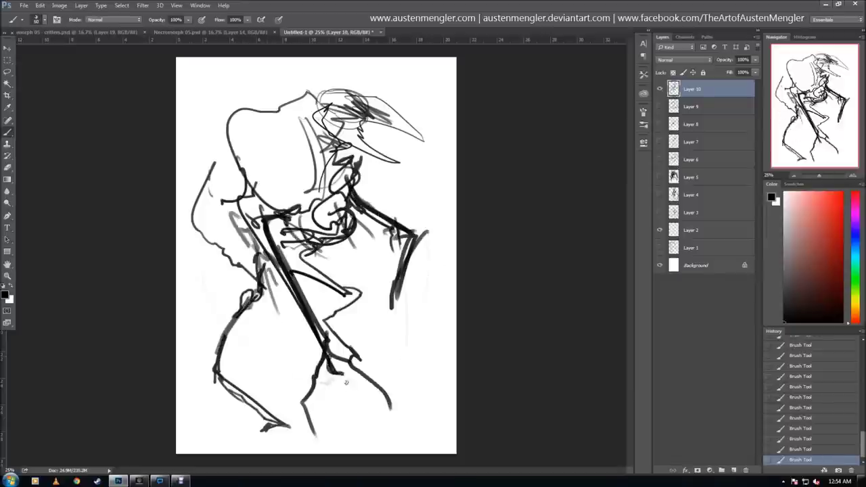
key(ctrl+alt+z)
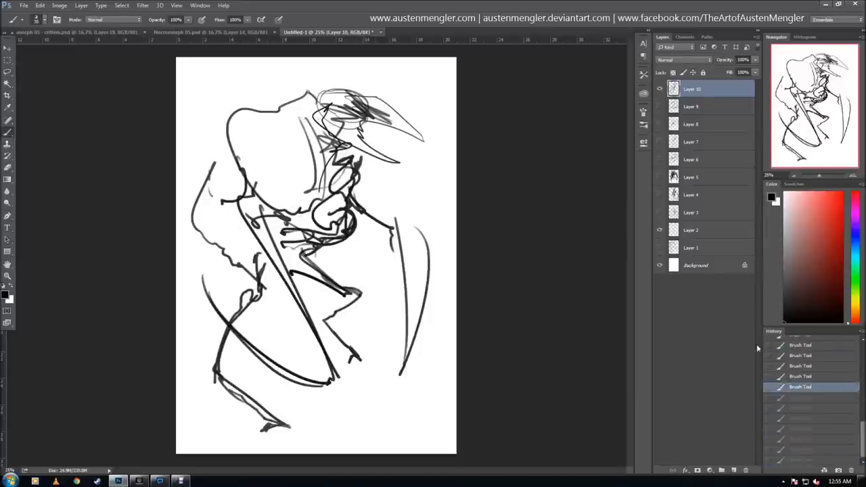
drag(308, 215, 304, 287)
drag(340, 215, 324, 275)
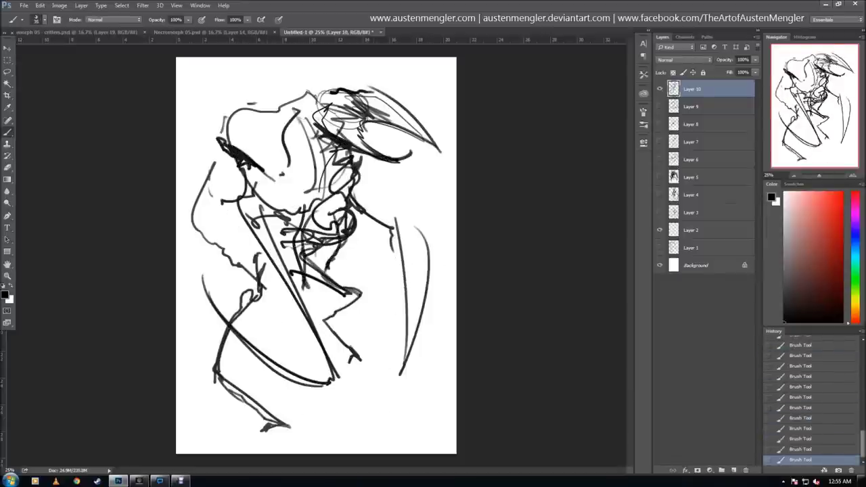
key(ctrl+shift+alt+n)
Sketch a new creature with loose body ovals, a spiral eye, a head arc and lower body
mouse_move(267, 125)
mouse_down()
mouse_move(348, 101)
mouse_move(284, 159)
mouse_up()
mouse_move(297, 174)
mouse_down()
mouse_move(396, 203)
mouse_move(288, 257)
mouse_up()
drag(244, 247, 272, 274)
drag(405, 138, 406, 163)
drag(384, 165, 423, 202)
drag(411, 138, 453, 230)
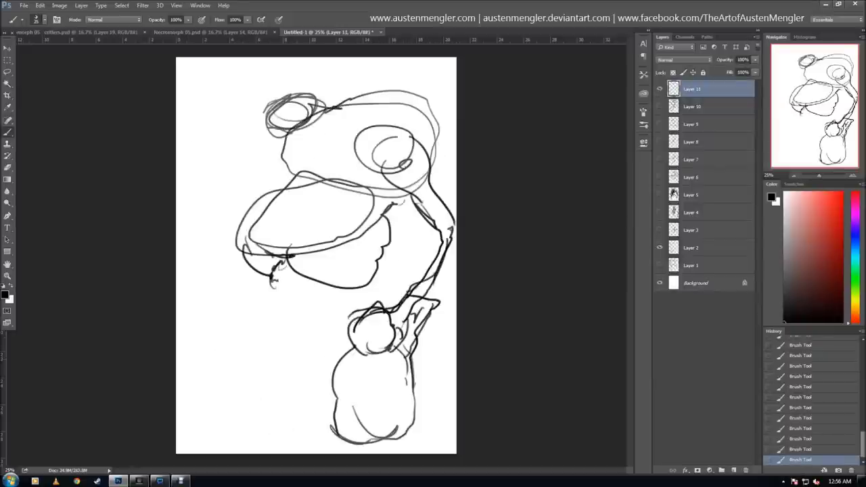
drag(292, 140, 284, 132)
drag(236, 112, 341, 106)
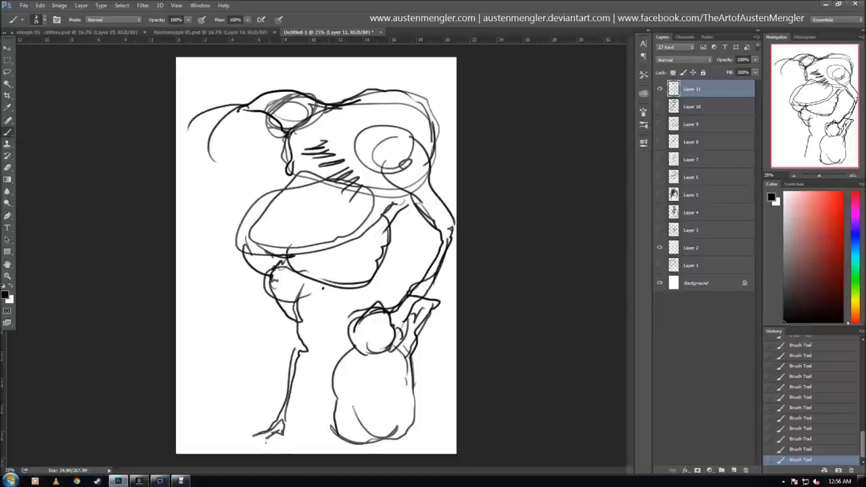
drag(369, 287, 303, 318)
Shrink the sketch, outline the right lower leg and foot, and hatch the ground below
key(ctrl+t)
drag(187, 88, 251, 173)
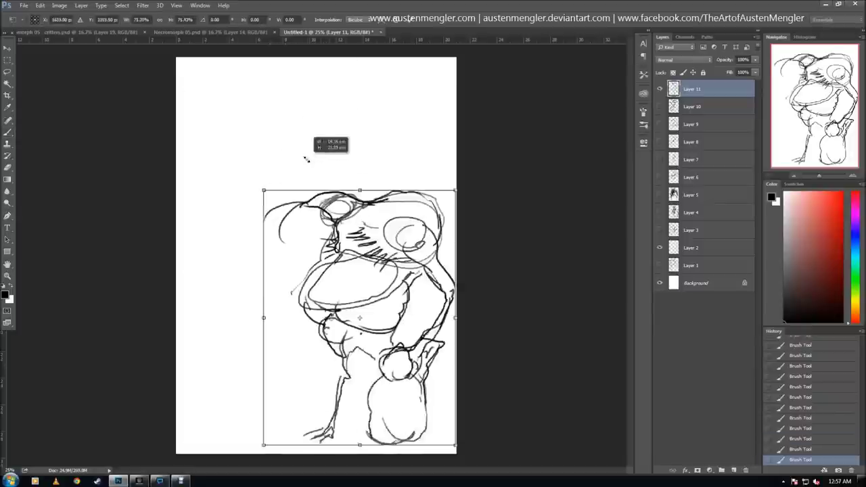
key(Return)
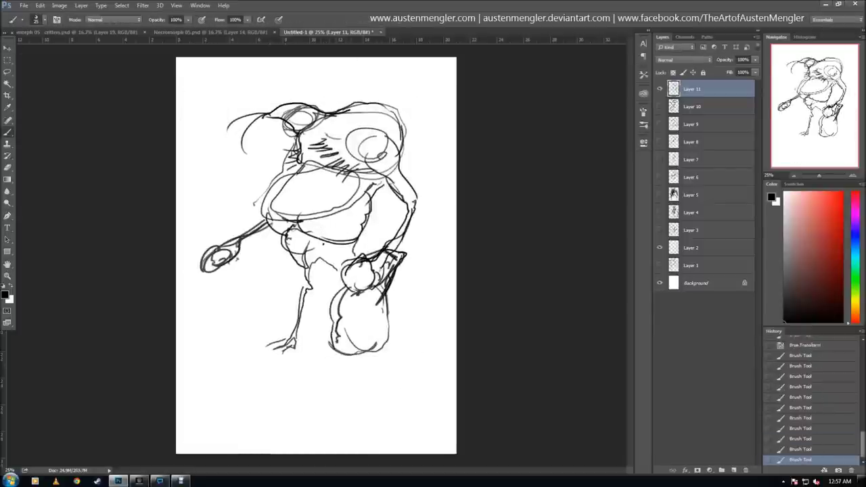
drag(385, 270, 369, 357)
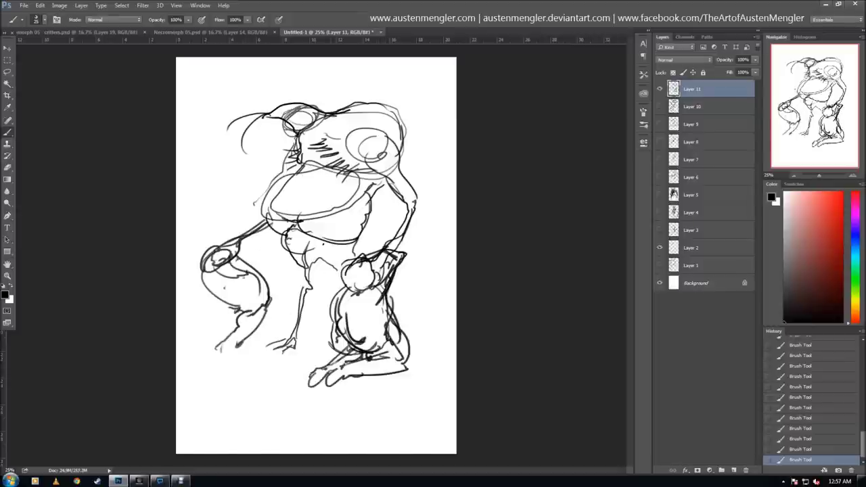
drag(325, 372, 311, 383)
drag(352, 358, 315, 369)
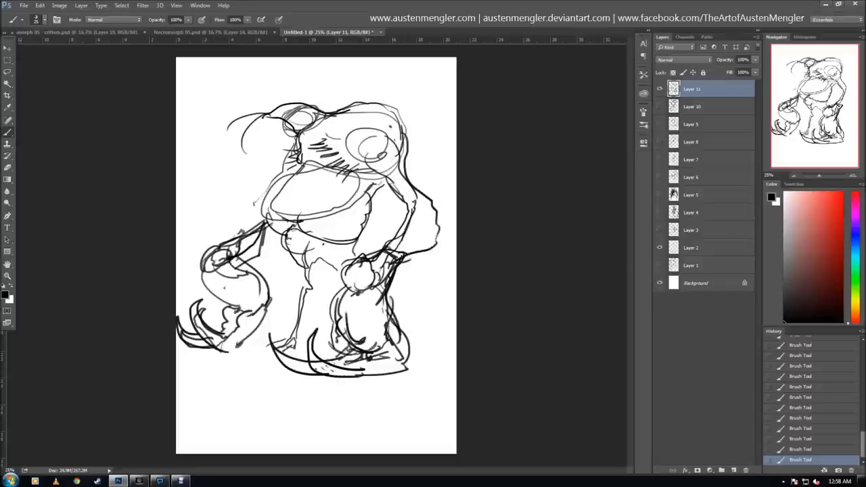
Flip the canvas horizontally and hatch shading onto the head and middle leg
click(60, 5)
click(196, 126)
key(b)
drag(320, 128, 341, 111)
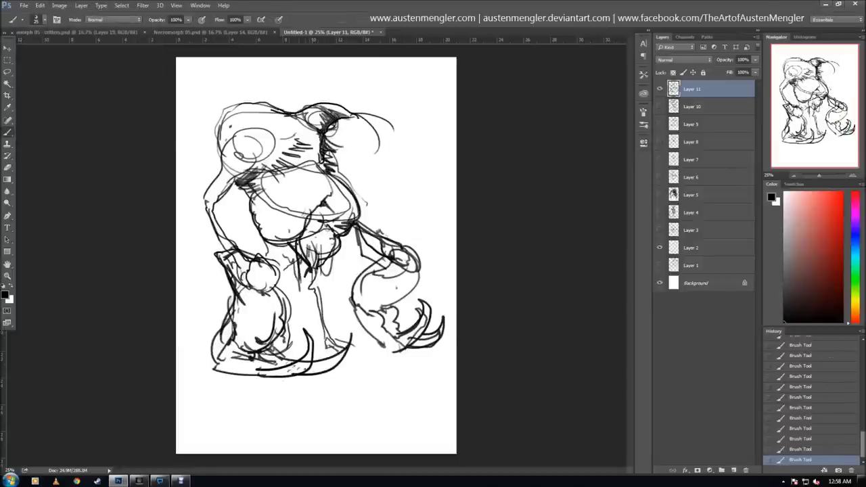
mouse_move(339, 257)
mouse_down()
mouse_move(308, 352)
mouse_move(308, 335)
mouse_up()
drag(297, 244, 277, 283)
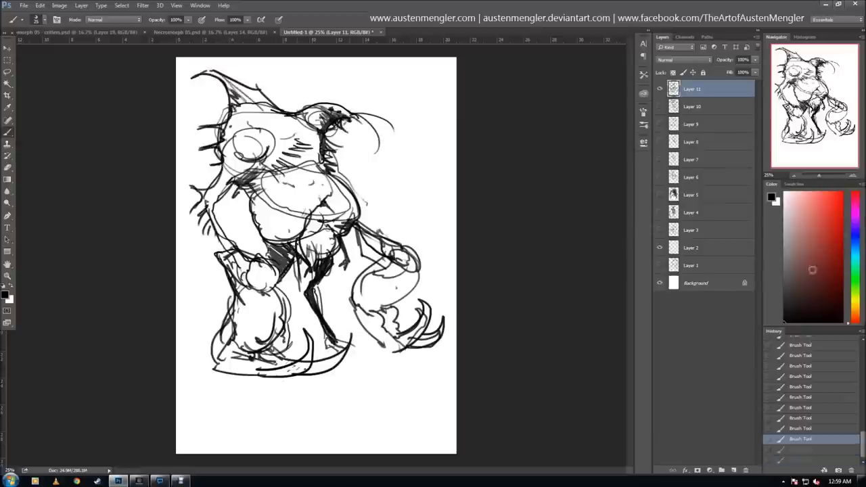
Hide the big-mouthed creature and, on a new layer, sketch a seated figure's head, back, arm, leg and torso
click(660, 88)
click(733, 470)
drag(335, 201, 376, 180)
drag(406, 162, 397, 260)
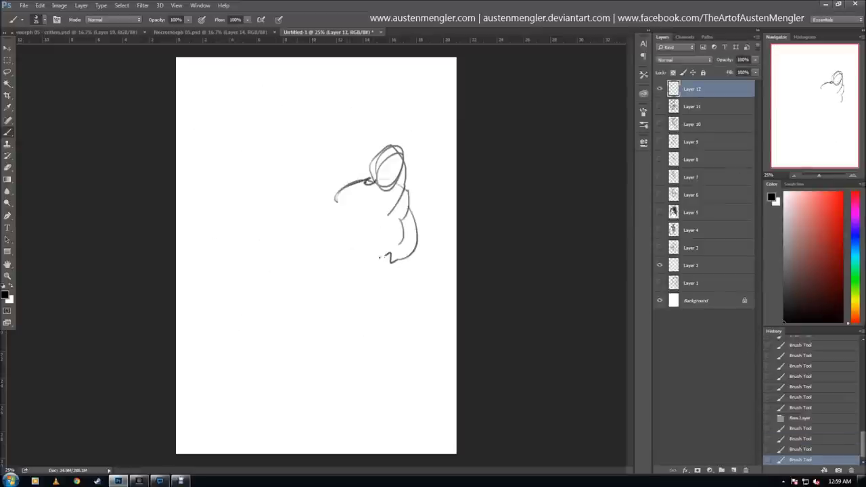
drag(318, 234, 392, 257)
drag(284, 257, 251, 339)
drag(335, 281, 392, 254)
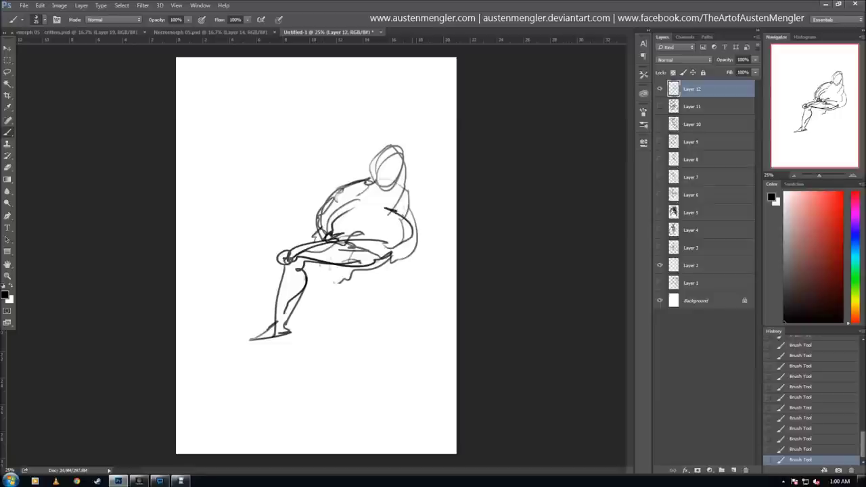
Add head circles, a large oval around the head and lines below the seated figure
drag(413, 179, 291, 164)
drag(341, 95, 325, 227)
drag(273, 116, 263, 132)
drag(284, 144, 345, 155)
drag(405, 256, 353, 291)
drag(348, 265, 323, 293)
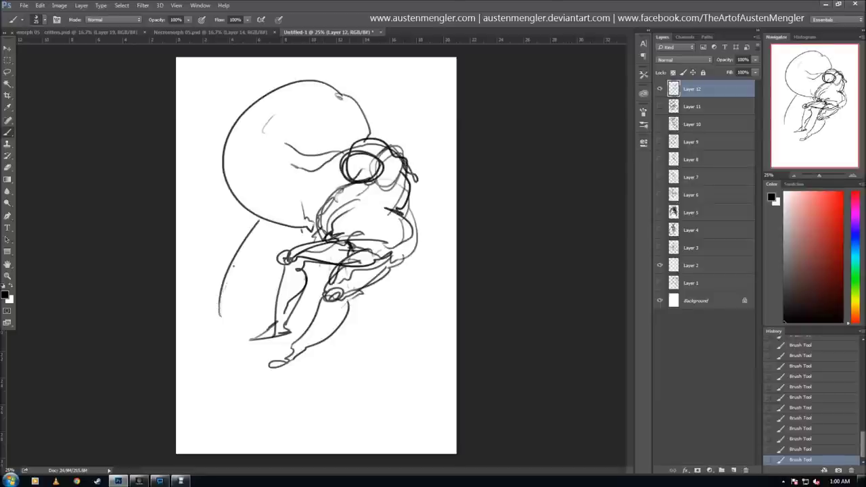
drag(365, 331, 406, 406)
Hide the seated figure and, on a new layer, sketch a standing figure's head, body and legs
click(660, 89)
click(733, 470)
drag(318, 108, 298, 142)
mouse_move(257, 162)
mouse_down()
mouse_move(264, 284)
mouse_move(300, 426)
mouse_up()
drag(336, 284, 327, 419)
drag(359, 294, 359, 411)
drag(342, 162, 359, 184)
key(ctrl+alt+z)
key(ctrl+alt+z)
key(ctrl+alt+z)
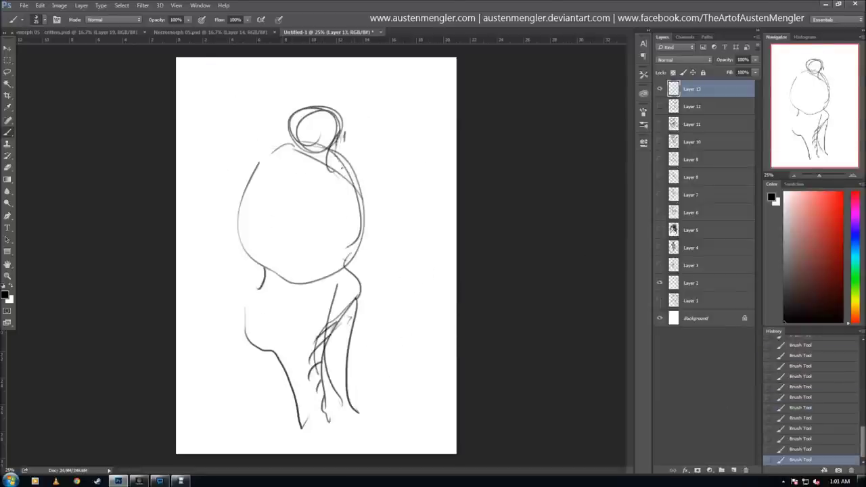
Add bold hair, a stronger head outline and body contours, then scale the figure down
drag(297, 101, 256, 177)
drag(251, 211, 326, 218)
drag(365, 190, 358, 260)
drag(244, 176, 257, 297)
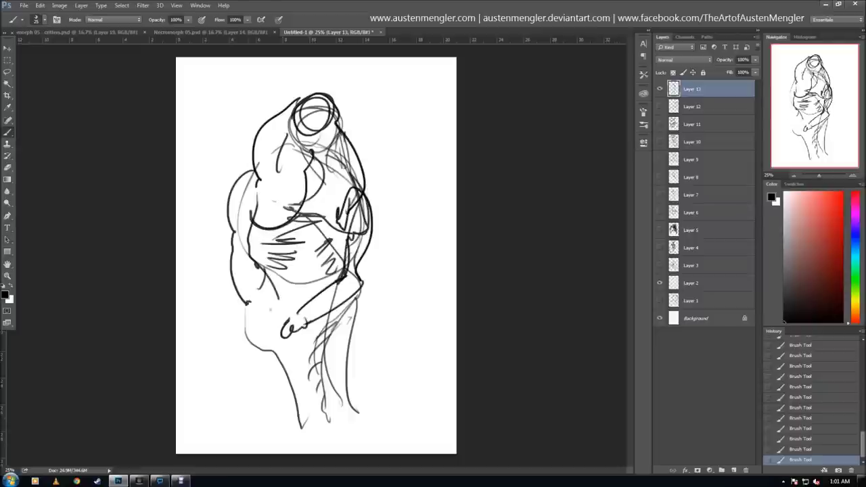
key(ctrl+t)
mouse_move(301, 92)
mouse_down()
mouse_move(301, 150)
mouse_move(277, 200)
mouse_move(223, 128)
mouse_up()
key(Return)
Draw the scythe blade and raised arm, redrawing them once, plus a right-arm stroke
drag(196, 61, 324, 81)
key(ctrl+alt+z)
key(ctrl+alt+z)
drag(249, 160, 219, 132)
drag(192, 85, 352, 122)
drag(338, 227, 430, 142)
drag(349, 308, 318, 388)
Hide the scythe figure and, on a new layer, sketch a head, neck and rounded skull
click(659, 88)
key(ctrl+shift+alt+n)
mouse_move(298, 128)
mouse_down()
mouse_move(277, 162)
mouse_move(406, 216)
mouse_up()
drag(308, 284, 229, 413)
drag(345, 177, 406, 245)
drag(332, 163, 375, 175)
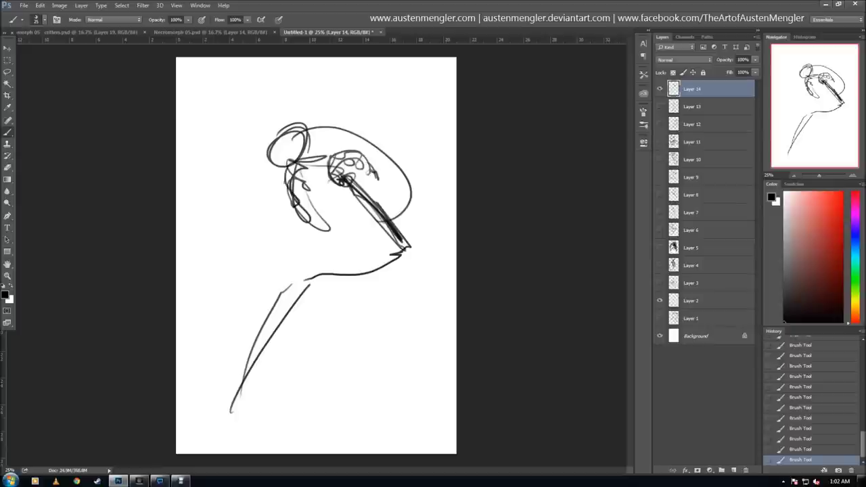
Add curling hair over the head and a redrawn back contour
drag(342, 234, 329, 244)
drag(330, 144, 267, 166)
drag(406, 249, 432, 439)
key(ctrl+z)
drag(406, 255, 379, 439)
Scale the sketch to about 65%, then add spiky hair and dark right back contours
key(ctrl+t)
drag(446, 430, 390, 350)
key(Return)
drag(362, 231, 350, 356)
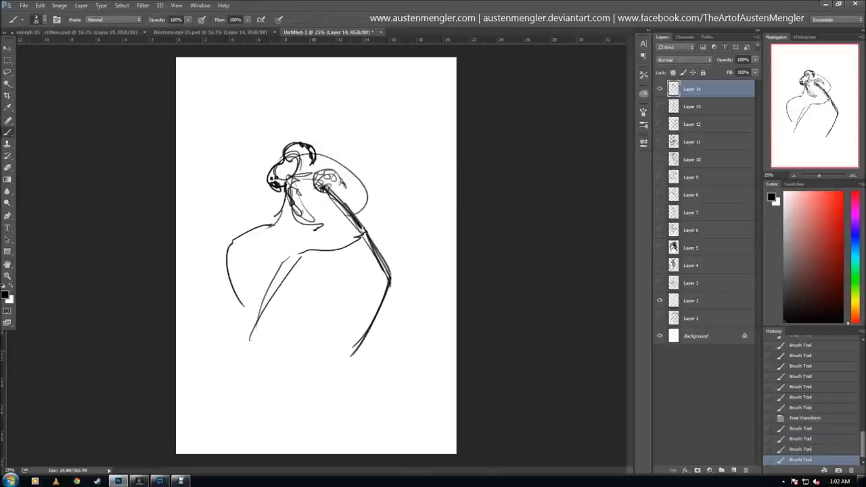
drag(318, 218, 375, 197)
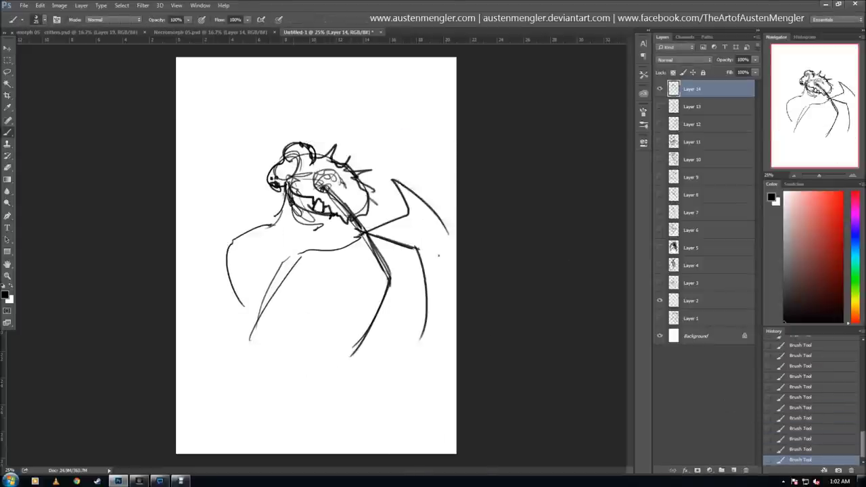
drag(414, 246, 421, 340)
Draw a thick left shoulder, curved chest and shoulder lines, then paint out thin jaw and arm lines in white
drag(273, 228, 236, 304)
drag(284, 263, 360, 232)
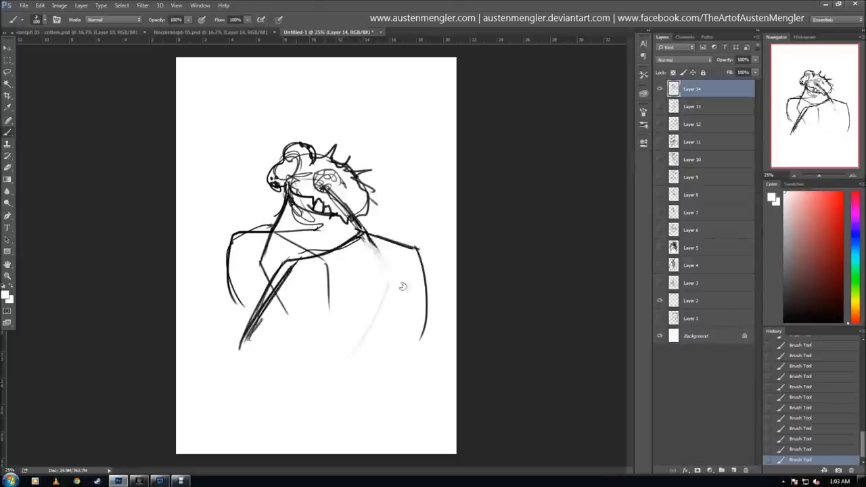
drag(364, 233, 325, 365)
drag(365, 235, 396, 289)
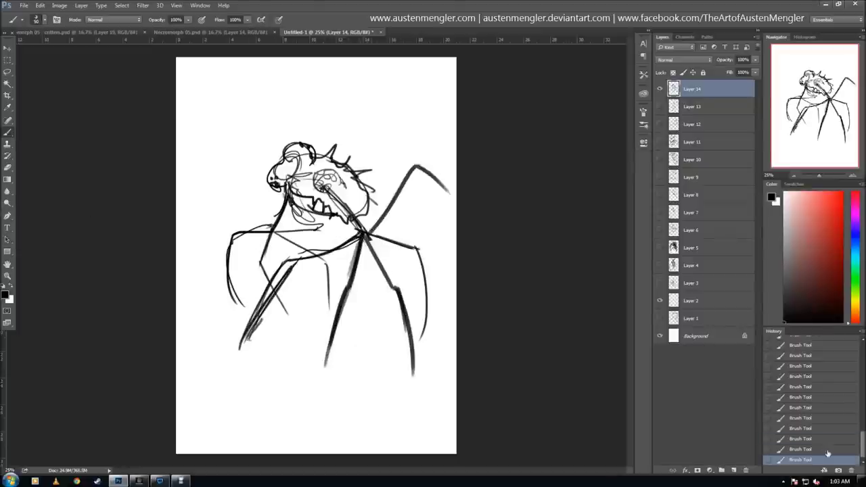
drag(291, 206, 315, 231)
drag(289, 258, 247, 328)
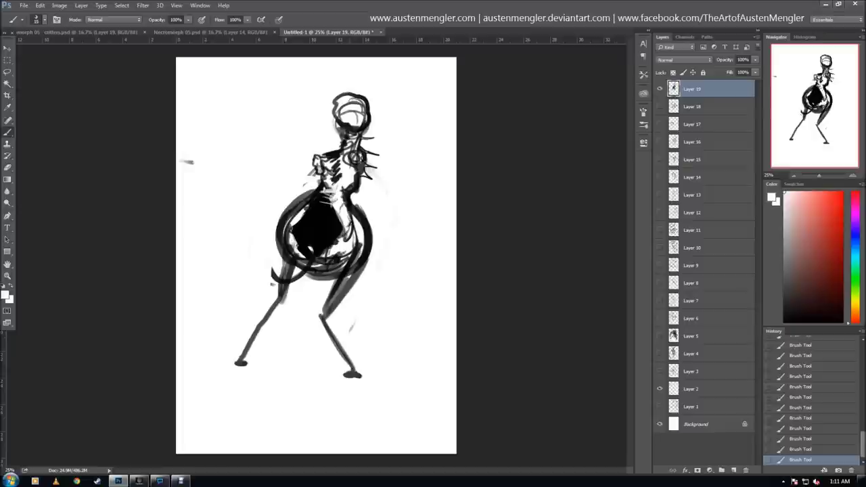
Step back in History to before the last torso strokes
click(800, 386)
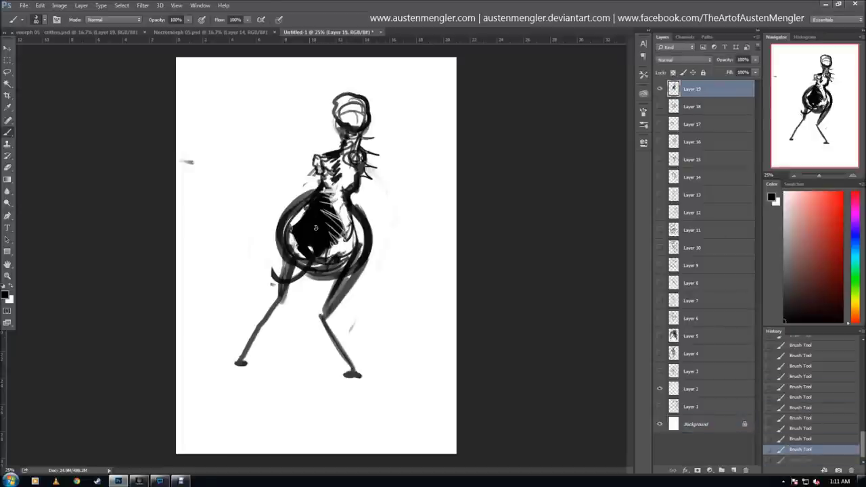
Repaint the torso solid dark, remove the long arm stroke and add dark marks in the head
drag(303, 214, 305, 260)
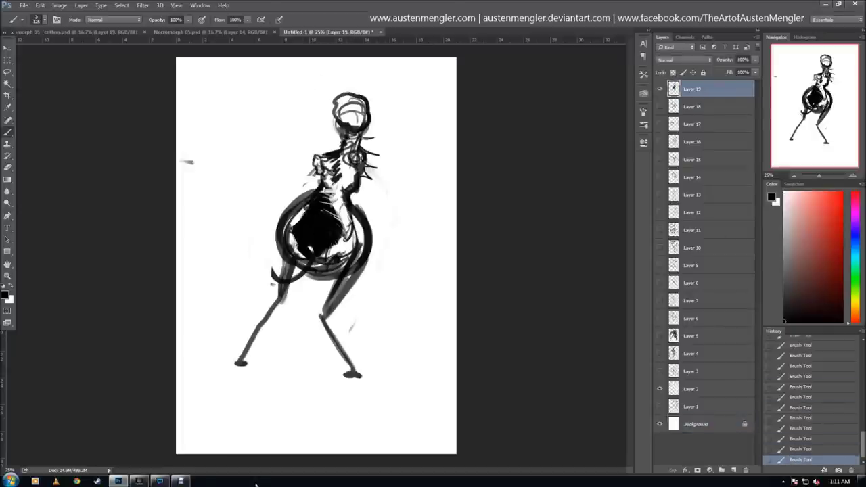
key(ctrl+alt+z)
drag(335, 120, 343, 125)
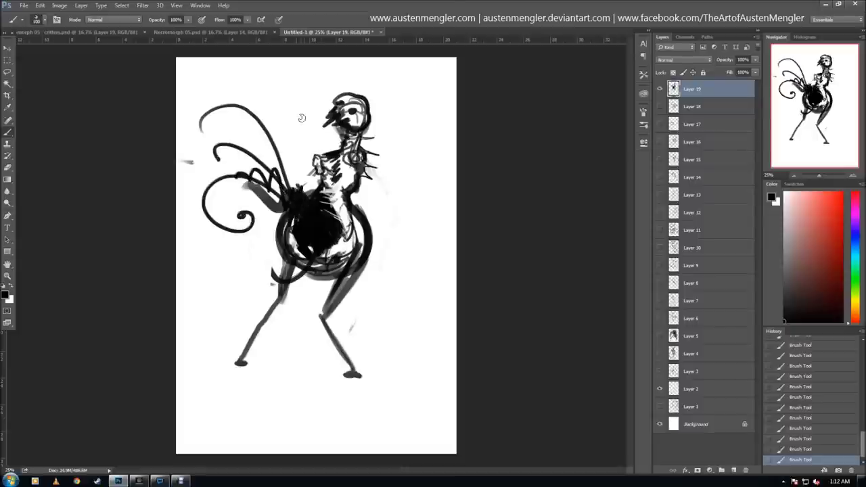
Sketch a new tentacled creature's head and legs
drag(311, 102, 372, 95)
drag(318, 135, 310, 183)
drag(365, 101, 367, 161)
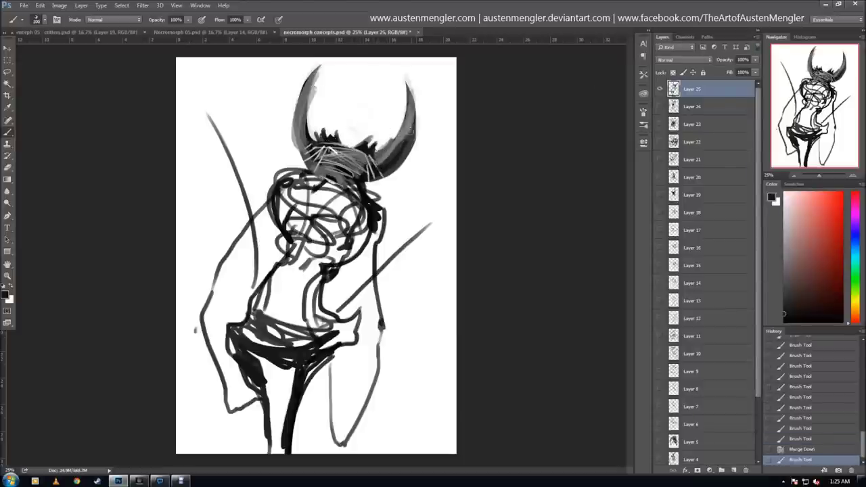
Shade the horned figure's torso, waist and right leg in dark grey
mouse_move(323, 253)
mouse_down()
mouse_move(284, 325)
mouse_move(359, 317)
mouse_up()
drag(317, 203, 365, 257)
drag(277, 236, 338, 176)
drag(378, 203, 338, 428)
drag(334, 371, 338, 436)
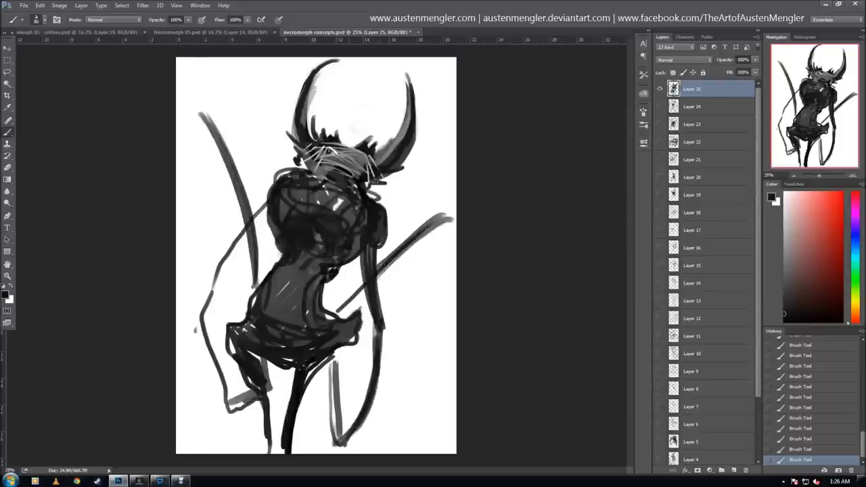
Shrink the horned figure and add strokes, then hide its layer and add an empty one
drag(378, 277, 451, 212)
key(ctrl+t)
drag(176, 57, 216, 68)
click(381, 181)
drag(318, 334, 295, 446)
click(659, 89)
key(ctrl+shift+alt+n)
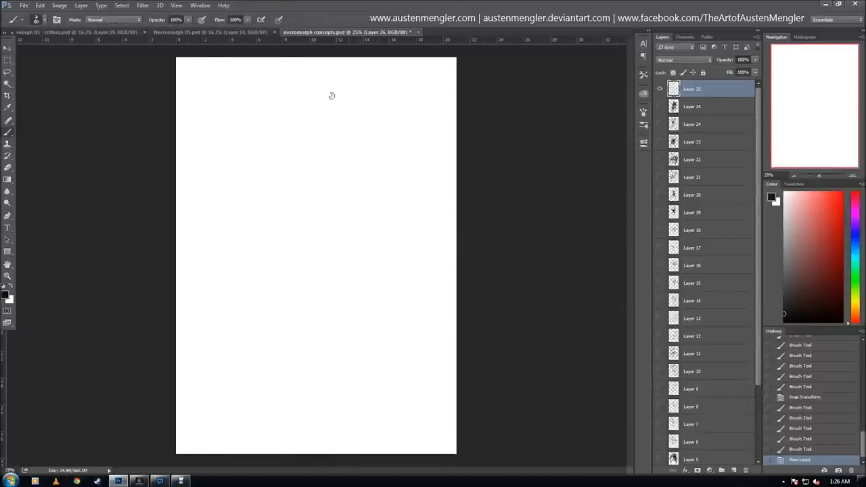
Undo a test stroke and switch to a size 30 brush
drag(304, 81, 375, 122)
key(ctrl+alt+z)
key(ctrl+alt+z)
right_click(395, 143)
right_click(351, 143)
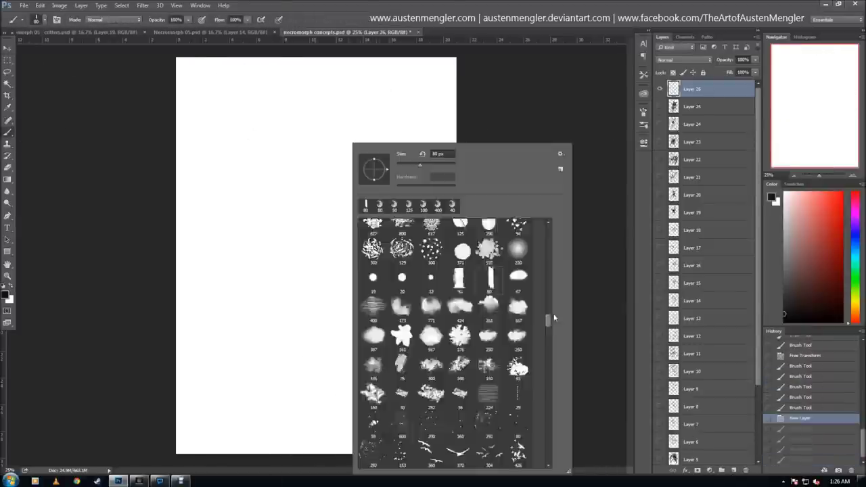
double_click(402, 389)
Sketch the robed creature's rough head, shoulders and body outline
drag(318, 84, 338, 152)
drag(284, 94, 392, 190)
drag(271, 203, 399, 206)
drag(378, 179, 318, 352)
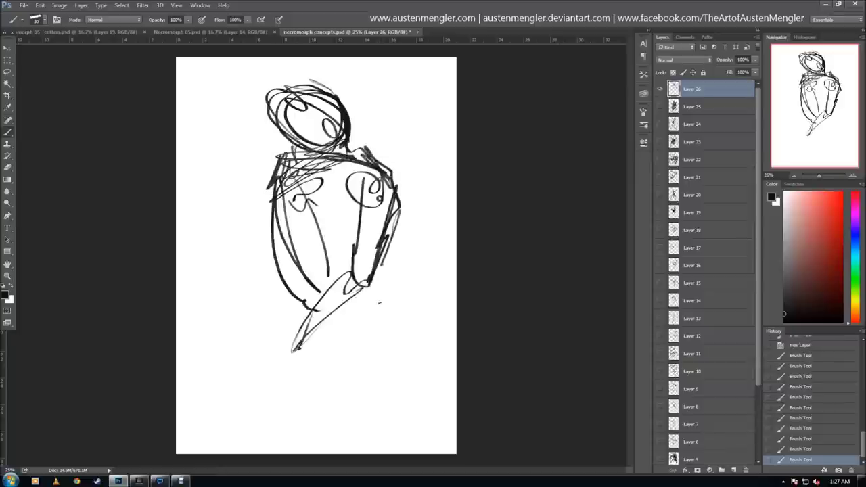
drag(271, 135, 202, 189)
drag(379, 277, 406, 378)
Shrink the sketch with Free Transform, then draw the legs, foot and robe
key(ctrl+t)
drag(419, 423, 372, 298)
key(Return)
mouse_move(338, 216)
mouse_down()
mouse_move(379, 298)
mouse_move(402, 409)
mouse_up()
drag(318, 250, 226, 382)
drag(297, 223, 284, 345)
drag(299, 251, 261, 444)
Try grey shading on the torso and back, then undo it
key(ctrl+alt+z)
key(ctrl+alt+z)
drag(334, 132, 349, 203)
drag(291, 152, 297, 226)
drag(298, 240, 338, 257)
mouse_move(338, 142)
mouse_down()
mouse_move(352, 202)
mouse_move(339, 220)
mouse_up()
key(ctrl+alt+z)
Add dark strokes around the hips, robe, inner torso contour and shoulder
drag(298, 243, 328, 324)
drag(278, 217, 267, 294)
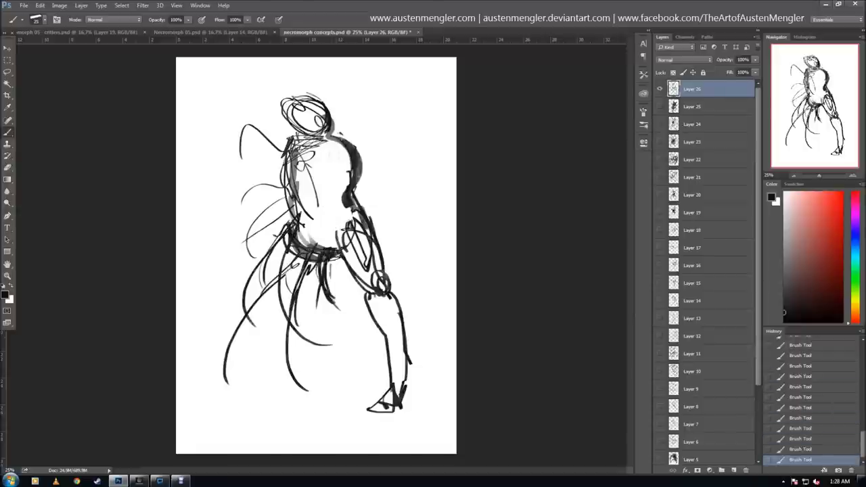
drag(345, 231, 325, 271)
drag(310, 182, 297, 251)
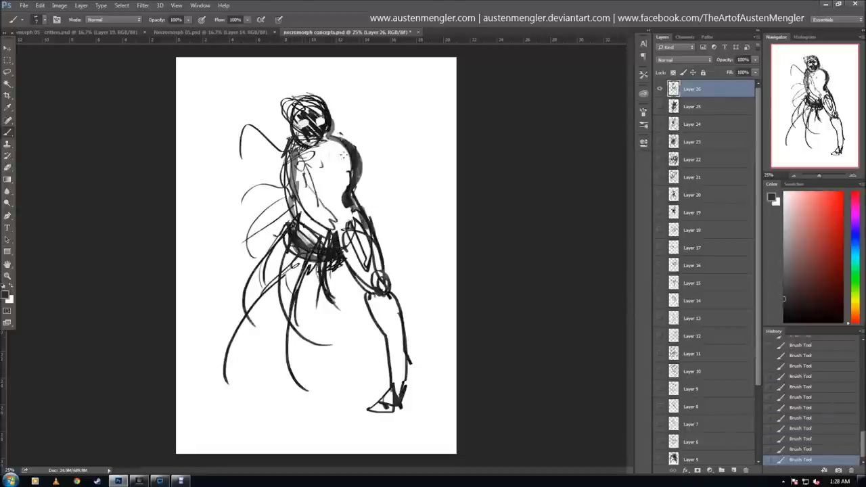
drag(351, 203, 440, 249)
key(ctrl+alt+z)
key(ctrl+alt+z)
Add a diagonal arm stroke, clean the torso in white, and darken the hips in black
drag(331, 146, 372, 169)
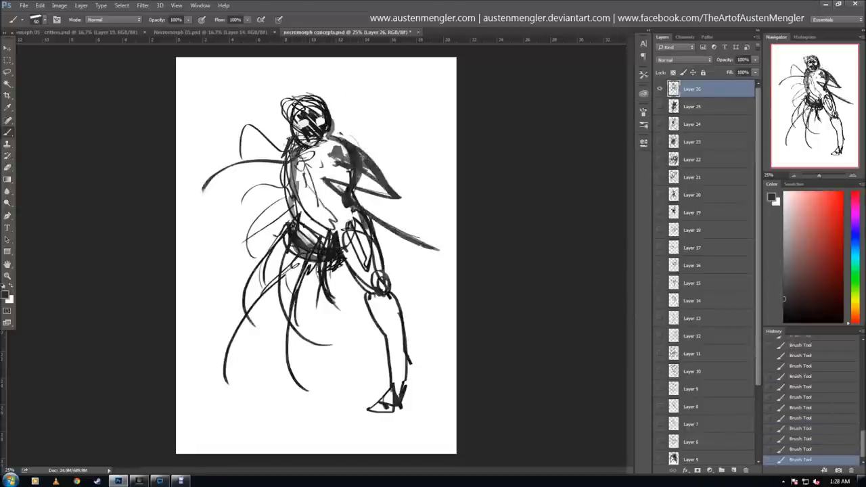
drag(335, 143, 382, 181)
mouse_move(284, 147)
mouse_down()
mouse_move(311, 177)
mouse_move(348, 249)
mouse_up()
key(x)
drag(297, 202, 365, 338)
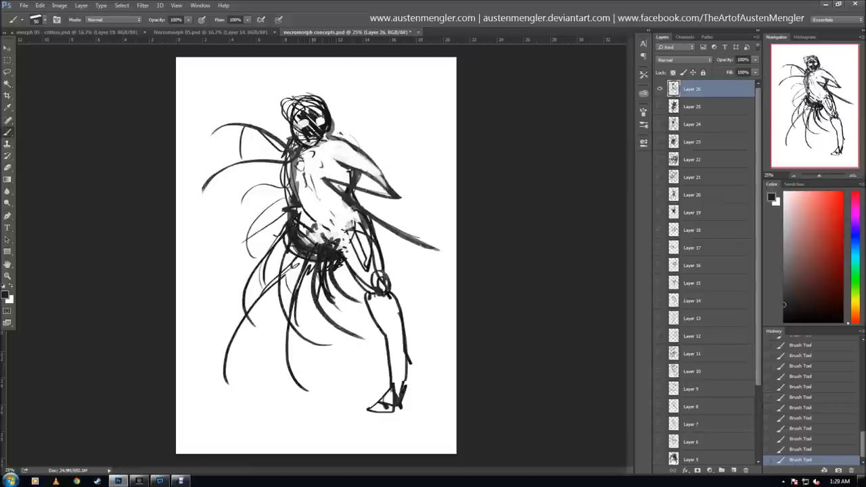
On a new layer, block in a large dark silhouette for the next creature
key(ctrl+shift+alt+n)
mouse_move(305, 102)
mouse_down()
mouse_move(379, 183)
mouse_move(338, 230)
mouse_up()
mouse_move(284, 203)
mouse_down()
mouse_move(358, 287)
mouse_move(291, 432)
mouse_up()
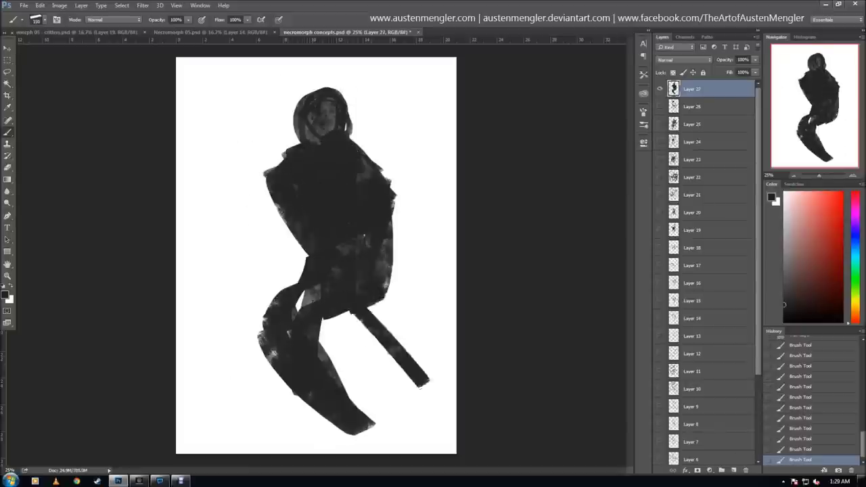
Shrink the silhouette and paint four tentacle legs below the hips
key(ctrl+t)
drag(454, 465, 359, 371)
key(b)
key(Return)
drag(307, 291, 323, 427)
drag(318, 287, 364, 391)
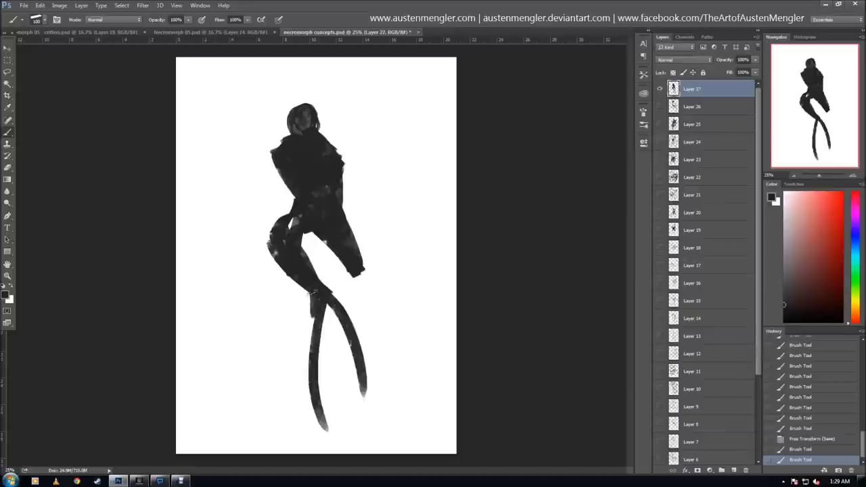
drag(349, 271, 394, 352)
drag(359, 240, 433, 402)
drag(298, 234, 326, 254)
Enlarge the head and paint a left arm with long curved talons on both arms
drag(290, 100, 311, 126)
drag(372, 192, 433, 264)
drag(281, 136, 244, 186)
mouse_move(242, 193)
mouse_down()
mouse_move(207, 292)
mouse_move(284, 324)
mouse_up()
drag(220, 223, 207, 326)
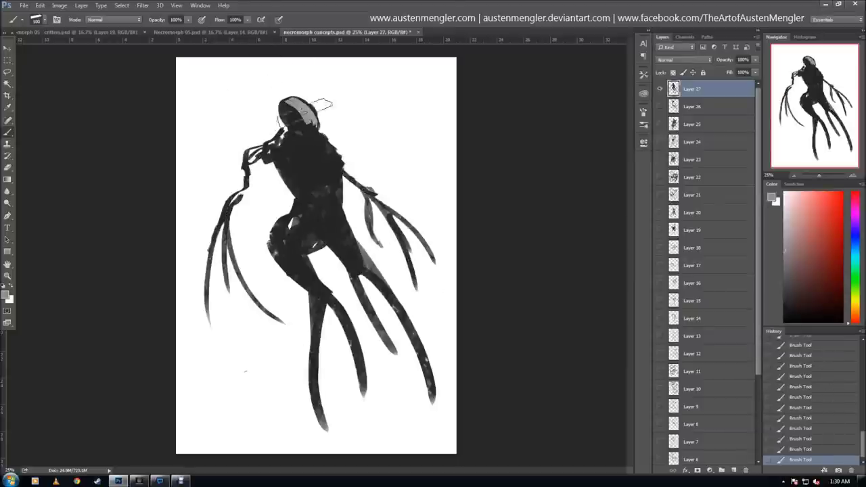
Shade the head, torso, hips and upper legs with grey midtones
drag(290, 101, 318, 169)
drag(297, 142, 325, 216)
mouse_move(290, 196)
mouse_down()
mouse_move(318, 237)
mouse_move(311, 284)
mouse_up()
drag(331, 216, 359, 271)
alt+click(338, 284)
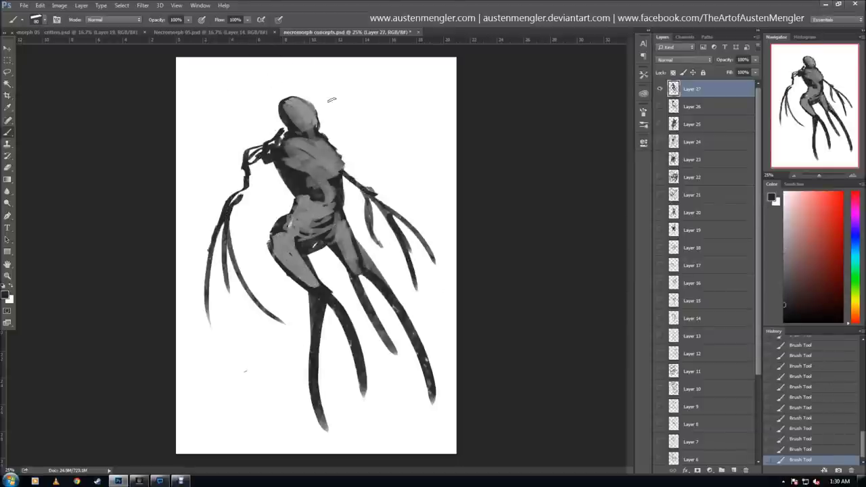
On a new layer, paint out the clawed arms in white and repaint them
click(734, 470)
drag(345, 173, 412, 287)
drag(271, 142, 240, 203)
drag(385, 206, 433, 264)
drag(243, 196, 284, 321)
Draw thin dark lines over the hips, legs, left spike and claw, then group the layers into Group 1
click(734, 470)
drag(317, 245, 330, 280)
drag(288, 275, 301, 312)
drag(229, 114, 272, 153)
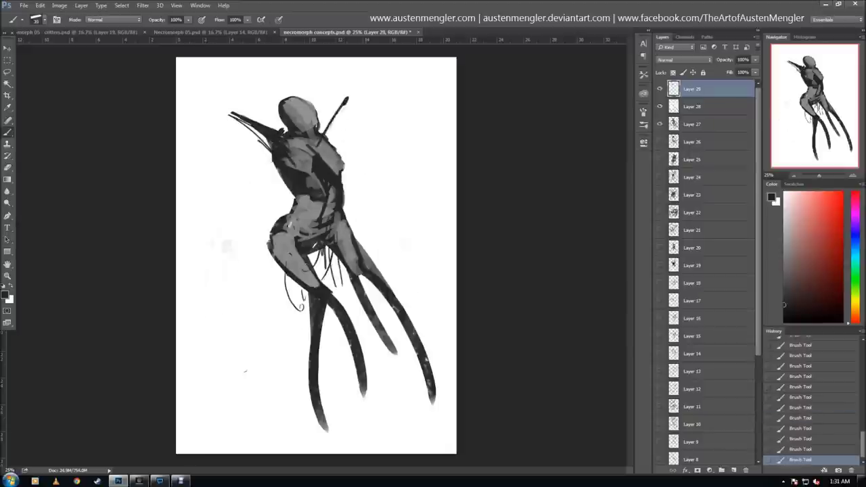
drag(233, 115, 225, 81)
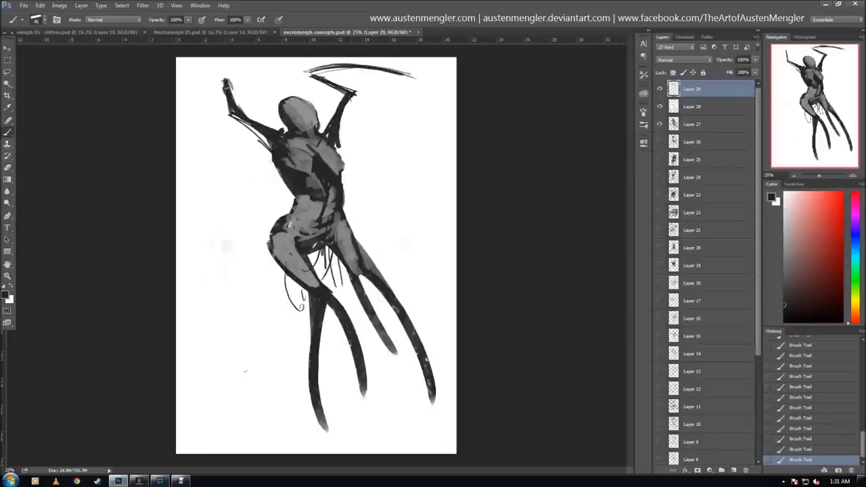
drag(313, 202, 339, 276)
drag(320, 219, 299, 256)
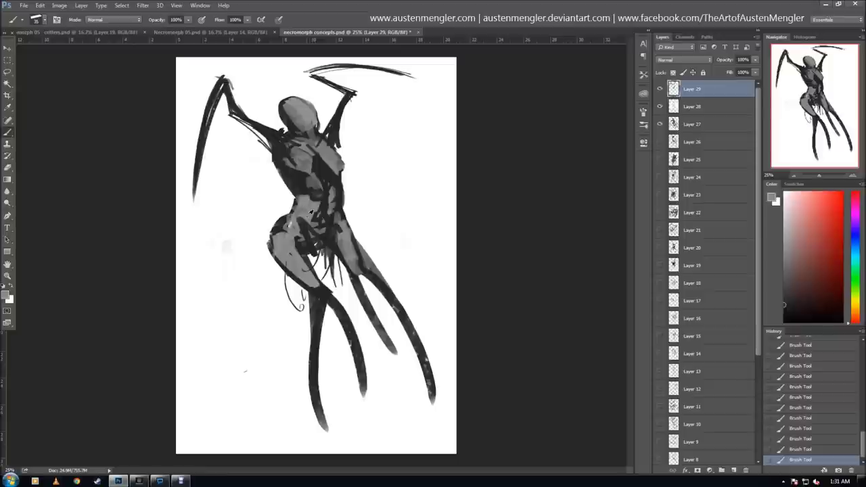
key(ctrl+g)
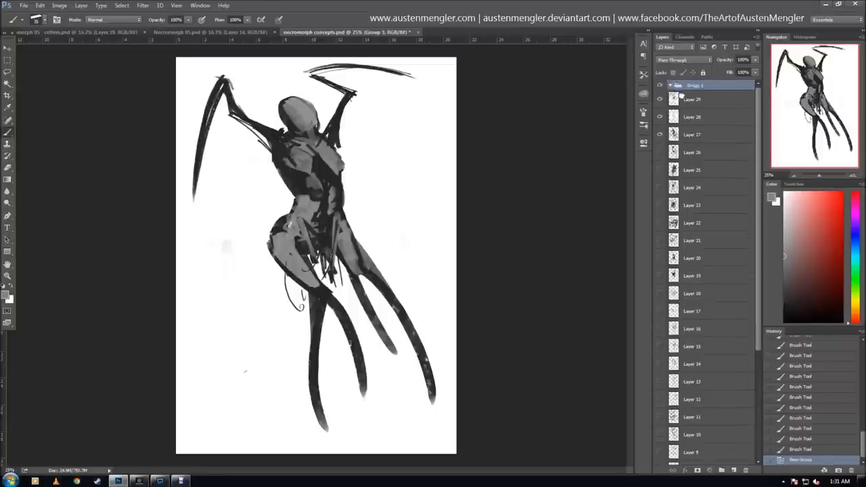
key(ctrl+shift+alt+n)
Hide Group 1 and block in a tall dark figure with tendrils along its left side
click(659, 103)
mouse_move(297, 78)
mouse_down()
mouse_move(359, 135)
mouse_move(355, 318)
mouse_up()
drag(315, 189, 247, 233)
drag(284, 264, 326, 338)
mouse_move(298, 193)
mouse_down()
mouse_move(334, 287)
mouse_move(209, 223)
mouse_up()
drag(297, 244, 213, 318)
drag(392, 257, 433, 450)
drag(412, 297, 359, 449)
Shrink the figure, then repaint its torso and legs down to the page bottom
key(ctrl+t)
drag(204, 70, 232, 91)
key(Return)
drag(378, 284, 382, 439)
drag(338, 271, 352, 452)
key(ctrl+alt+z)
key(ctrl+alt+z)
drag(372, 270, 348, 450)
drag(358, 351, 352, 453)
drag(338, 277, 348, 389)
drag(341, 320, 386, 452)
Trim the torso edges with white paint, then return to black
key(x)
drag(365, 179, 342, 237)
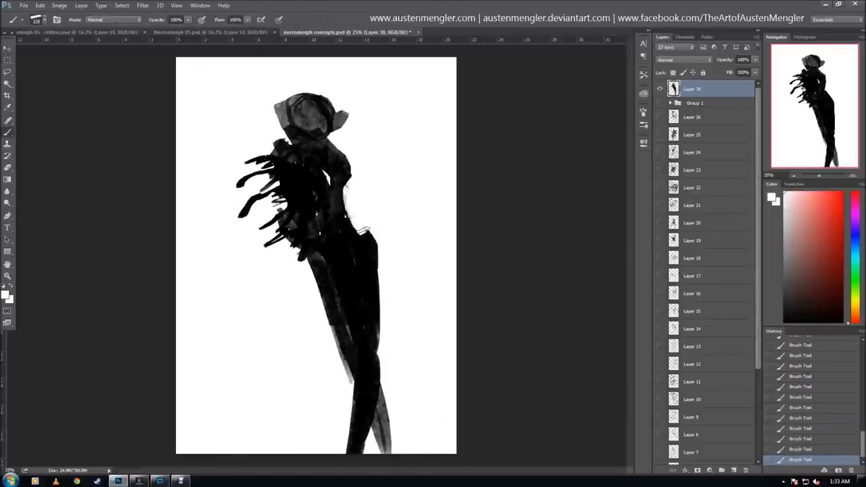
drag(371, 203, 345, 258)
key(x)
key(x)
Paint arms reaching overhead, shrink the figure, and draw arched raised arms
drag(342, 193, 428, 75)
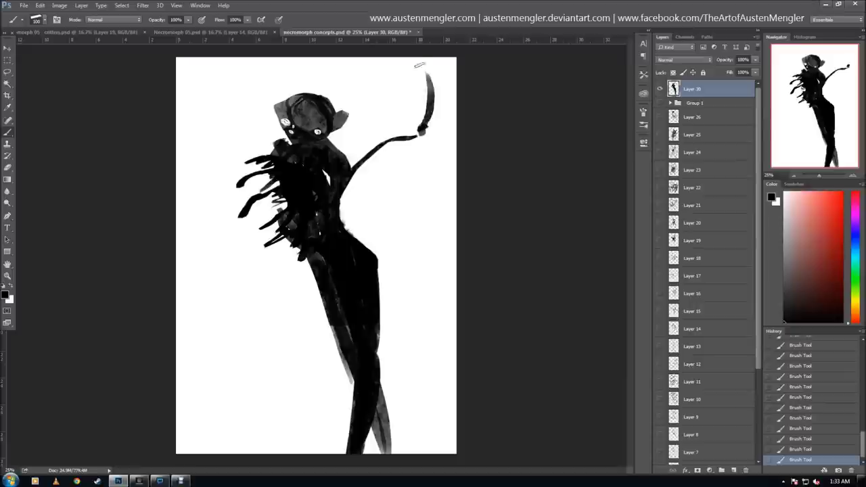
drag(274, 156, 230, 85)
key(ctrl+t)
drag(438, 454, 379, 370)
key(Return)
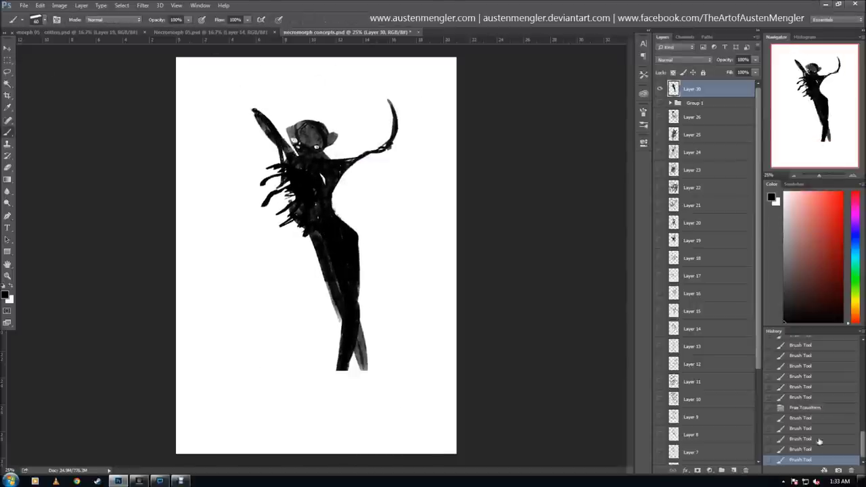
drag(254, 111, 311, 64)
drag(389, 145, 362, 65)
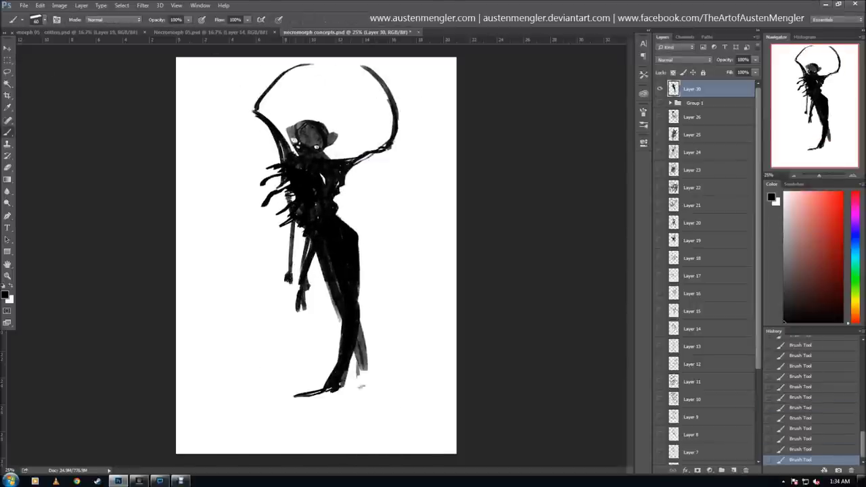
key(ctrl+shift+alt+n)
click(659, 106)
Block in a blocky black head, body, legs and long hanging arms
key(x)
drag(287, 88, 352, 125)
drag(291, 135, 351, 257)
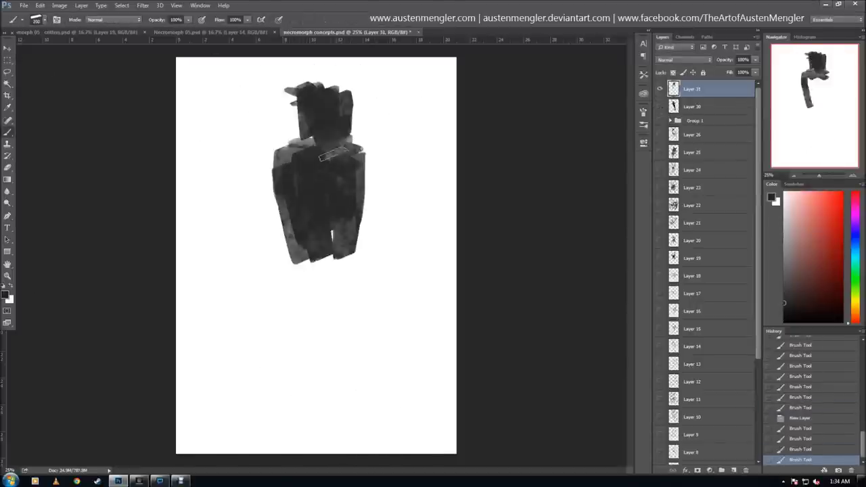
drag(298, 267, 358, 270)
drag(358, 155, 366, 372)
drag(392, 170, 423, 392)
drag(267, 159, 278, 426)
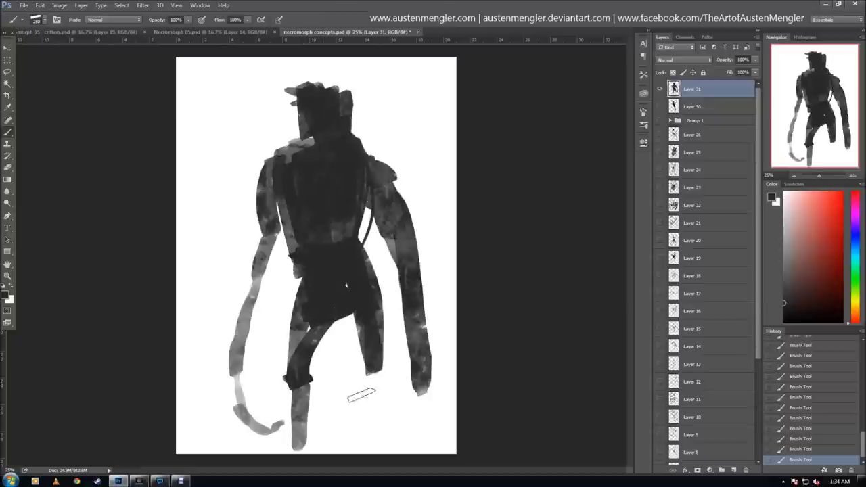
drag(365, 379, 365, 439)
Add spikes along the arm and shoulder, then darken the torso, lower body and head
key(x)
drag(298, 88, 301, 142)
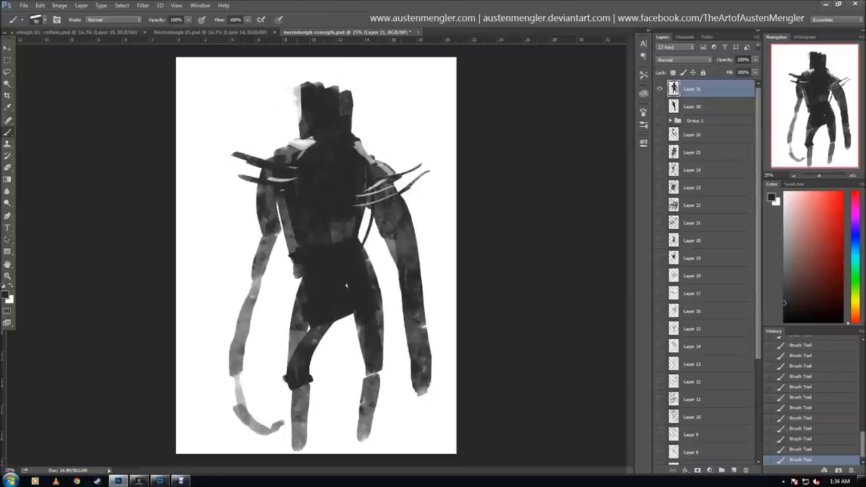
drag(402, 189, 365, 219)
drag(228, 181, 291, 206)
key(x)
mouse_move(346, 149)
mouse_down()
mouse_move(298, 203)
mouse_move(351, 311)
mouse_up()
drag(365, 277, 297, 365)
drag(335, 162, 330, 100)
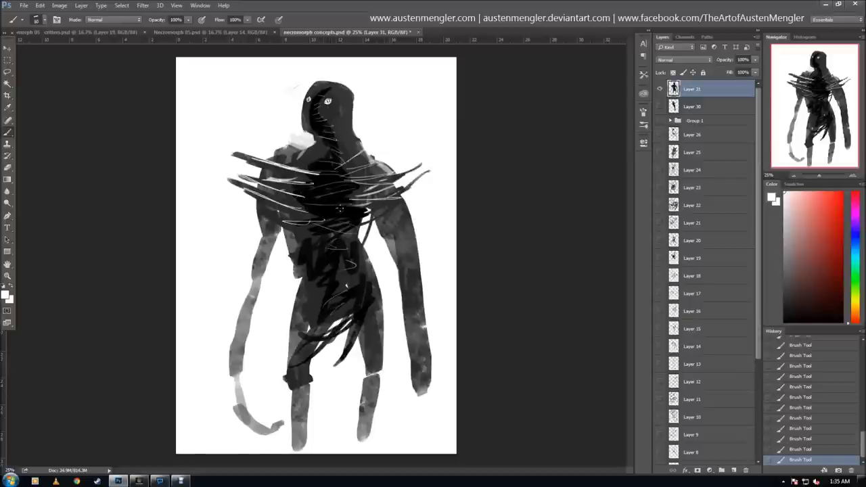
Shrink the creature and paint long trailing tail strokes beneath it
key(ctrl+t)
drag(433, 452, 405, 394)
click(381, 180)
drag(379, 291, 422, 379)
drag(278, 324, 240, 392)
drag(254, 423, 420, 385)
key(ctrl+z)
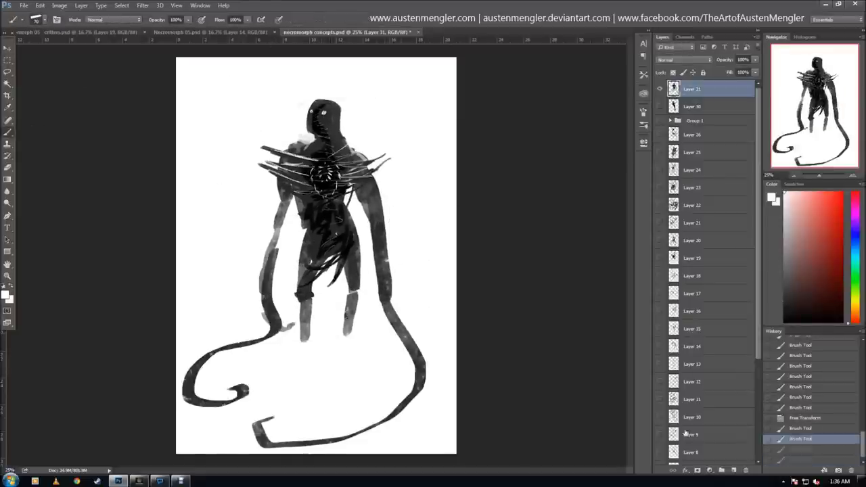
On a new layer, replace the old legs with thin walking legs and a foot
click(733, 469)
drag(304, 230, 305, 341)
drag(348, 229, 349, 334)
key(x)
drag(318, 216, 304, 362)
drag(313, 299, 292, 366)
drag(348, 219, 347, 334)
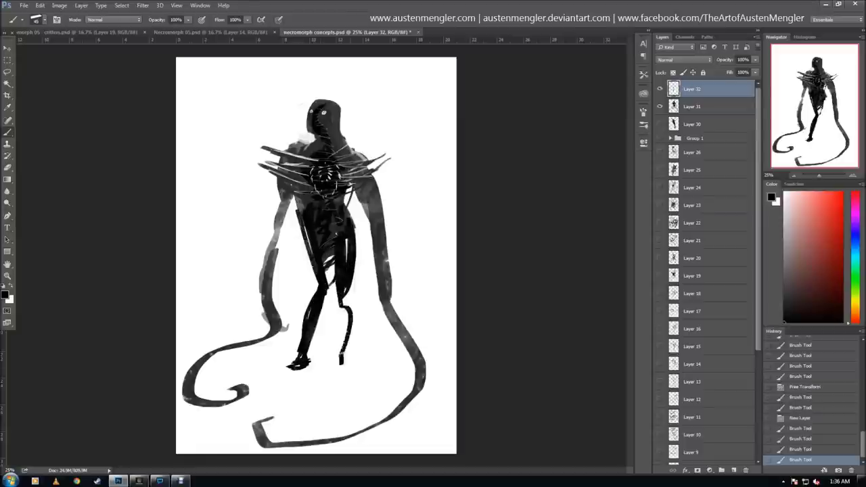
drag(343, 298, 342, 373)
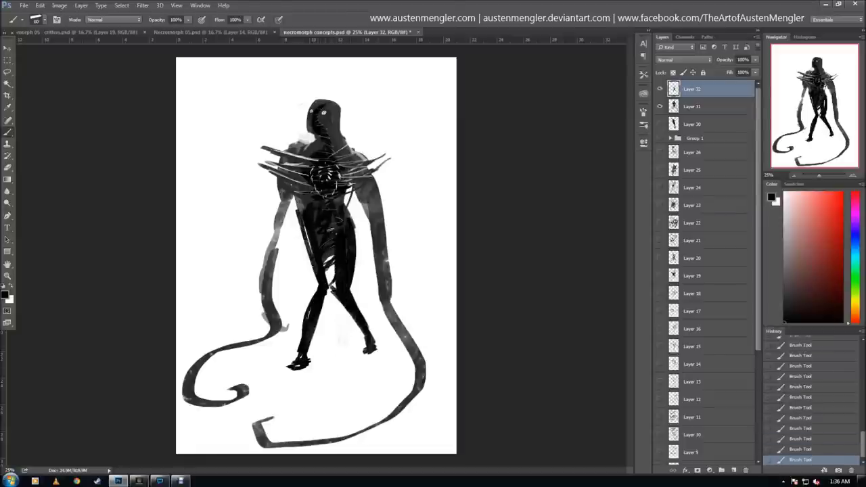
Draw curved hooked spines around the head and chest, then group and reorder the layers
drag(292, 117, 297, 152)
drag(355, 112, 363, 140)
drag(384, 142, 390, 163)
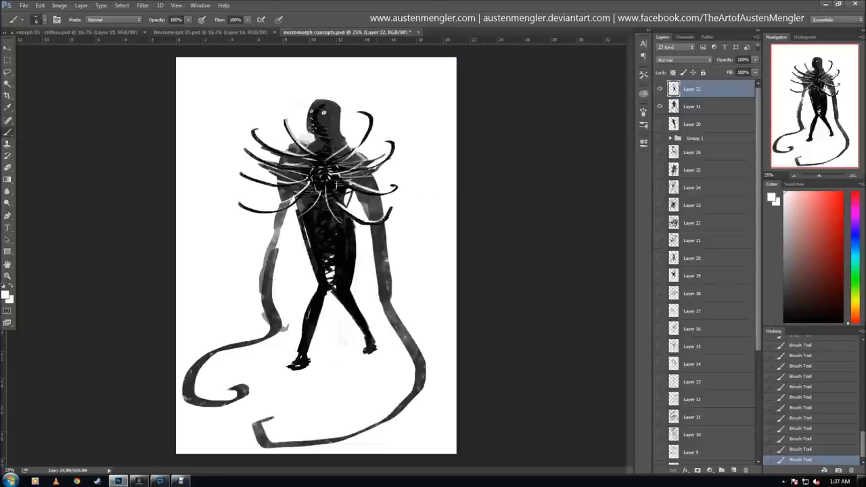
key(ctrl+g)
key(ctrl+shift+bracketright)
key(ctrl+shift+n)
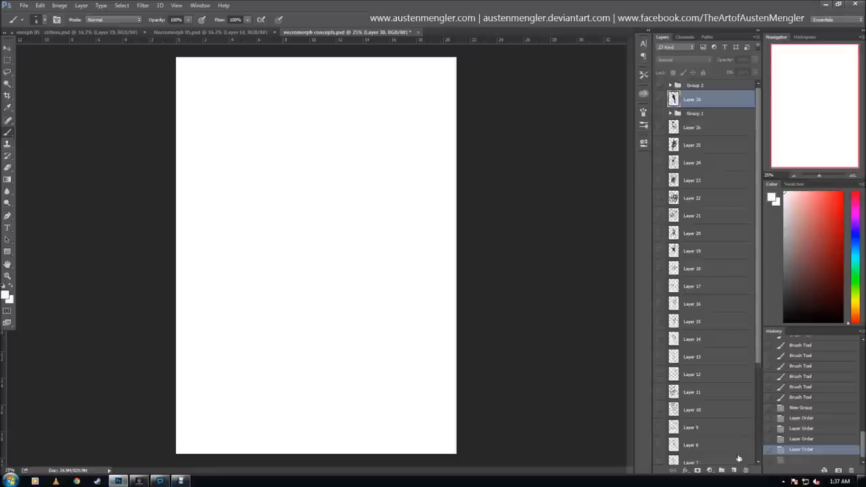
Hide the earlier creatures and sketch a large round head with eye, ear, jaw and neck lines
click(3, 291)
drag(331, 77, 329, 127)
drag(348, 95, 352, 163)
drag(297, 64, 385, 108)
drag(246, 125, 372, 83)
drag(253, 136, 326, 199)
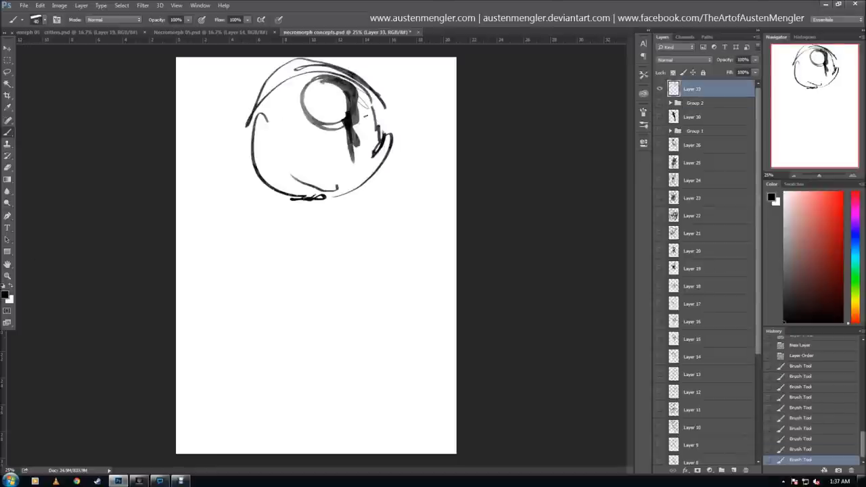
drag(395, 101, 318, 218)
drag(277, 111, 252, 152)
mouse_move(284, 176)
mouse_down()
mouse_move(382, 254)
mouse_move(394, 440)
mouse_up()
drag(370, 264, 379, 452)
Add a tapering tail, a thick black V across the torso and curved legs
mouse_move(314, 227)
mouse_down()
mouse_move(253, 235)
mouse_move(242, 254)
mouse_up()
mouse_move(238, 261)
mouse_down()
mouse_move(263, 435)
mouse_move(254, 412)
mouse_up()
drag(284, 159, 368, 157)
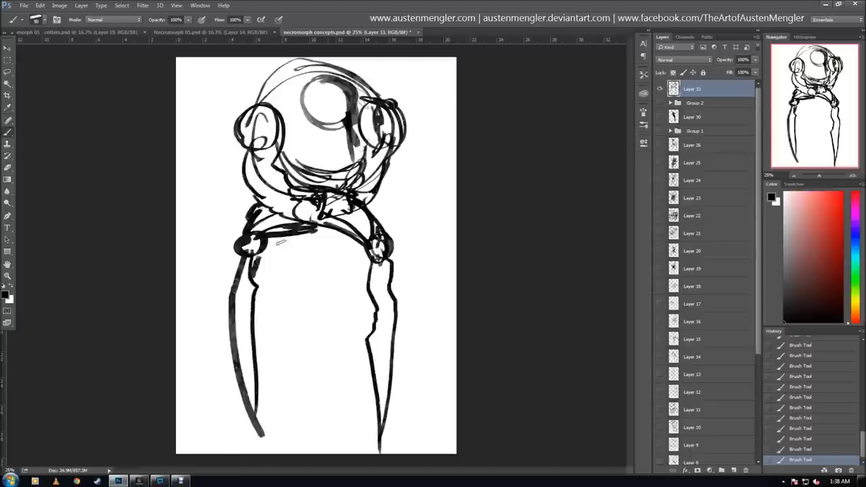
drag(223, 156, 338, 245)
drag(217, 136, 210, 255)
drag(338, 229, 419, 159)
drag(416, 159, 422, 307)
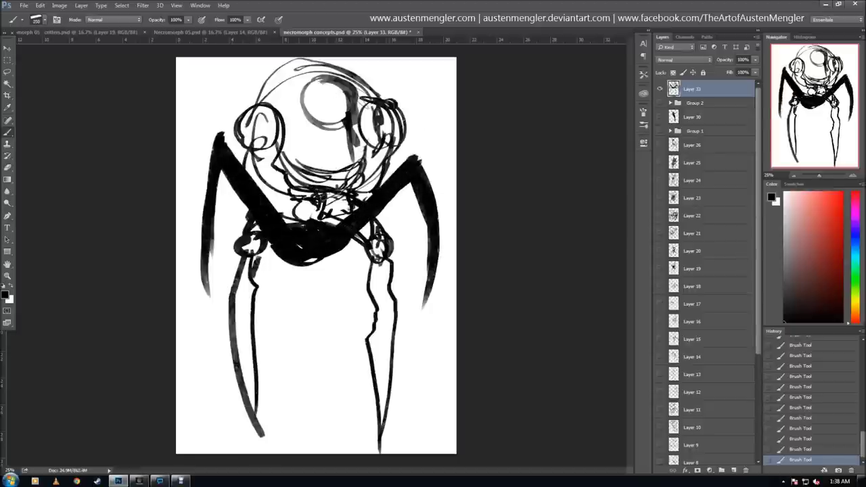
At 57% opacity, shade the head, chest and legs in grey
key(5)
key(7)
drag(263, 223, 369, 190)
drag(250, 176, 389, 135)
drag(290, 88, 341, 138)
drag(267, 257, 250, 406)
drag(355, 244, 328, 338)
key(bracketleft)
mouse_move(298, 231)
mouse_down()
mouse_move(318, 182)
mouse_move(301, 236)
mouse_up()
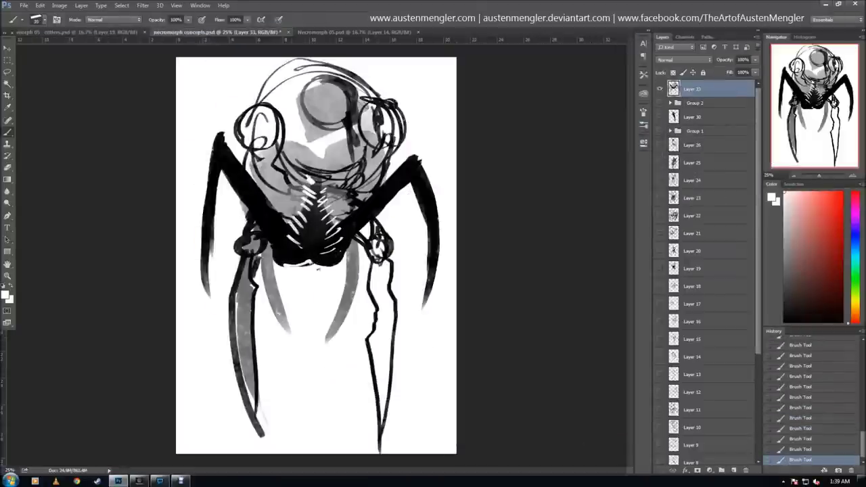
Repaint the lower legs as new black left and right legs and rework the chest
drag(381, 263, 379, 446)
drag(254, 270, 256, 433)
drag(382, 240, 375, 412)
drag(245, 257, 240, 406)
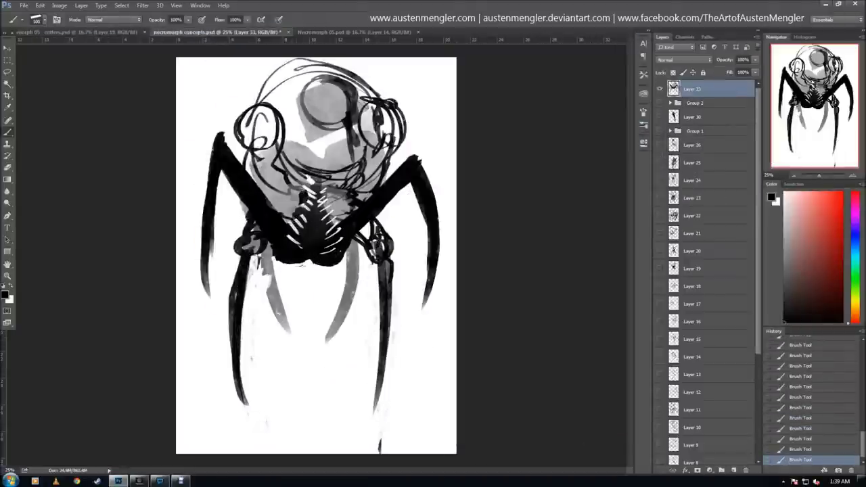
drag(287, 196, 341, 193)
Start a new sketch: a circular head with a diagonal arm and long limb
mouse_move(325, 102)
mouse_down()
mouse_move(318, 135)
mouse_move(409, 165)
mouse_up()
mouse_move(351, 135)
mouse_down()
mouse_move(423, 194)
mouse_move(397, 335)
mouse_up()
drag(417, 203, 394, 430)
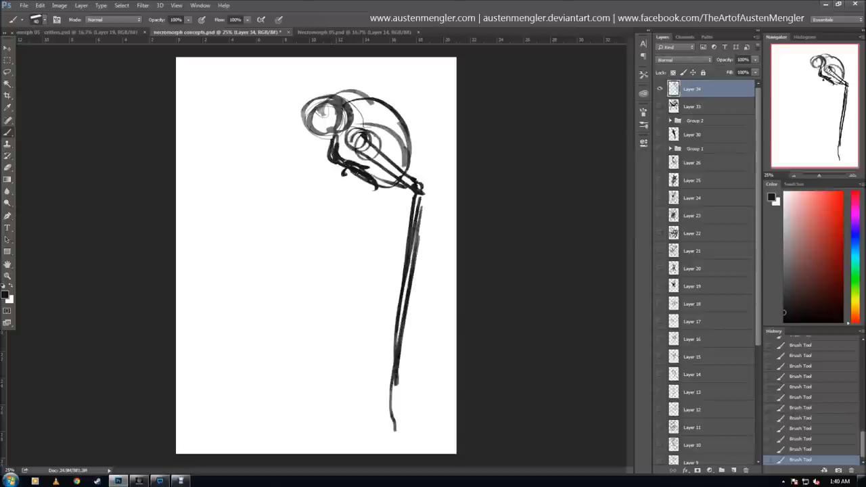
Draw a row of rib curves below the head
drag(337, 162, 318, 210)
drag(351, 165, 332, 211)
drag(364, 169, 348, 208)
drag(377, 173, 362, 206)
drag(392, 175, 339, 311)
Add hanging strands under the ribs, a front limb curving left and an arc over the head
drag(358, 198, 363, 269)
drag(297, 203, 264, 263)
drag(261, 251, 234, 346)
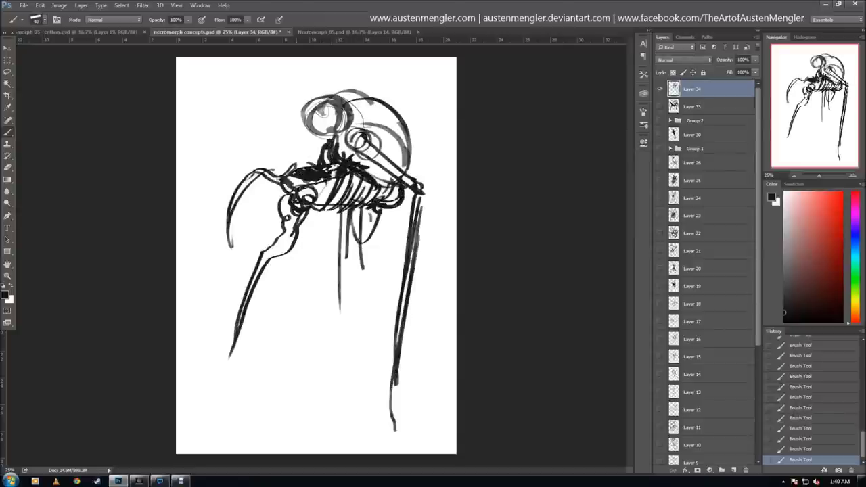
drag(312, 109, 414, 173)
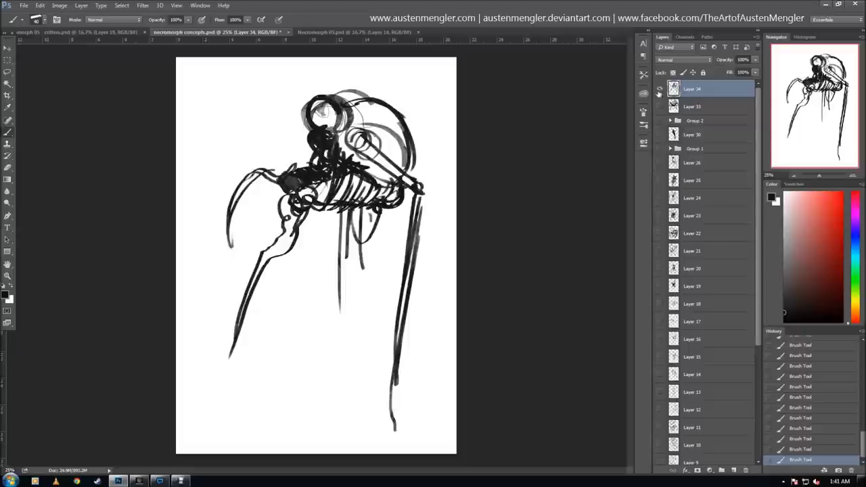
drag(348, 206, 335, 348)
drag(345, 213, 325, 373)
Begin a fresh hunched creature with its head and curved back
drag(338, 293, 329, 379)
drag(298, 115, 271, 166)
drag(278, 169, 247, 290)
Paint the creature's ribs, arms, shoulder orb, lower torso and a large right wing
drag(270, 223, 325, 243)
drag(311, 193, 331, 331)
drag(264, 270, 297, 345)
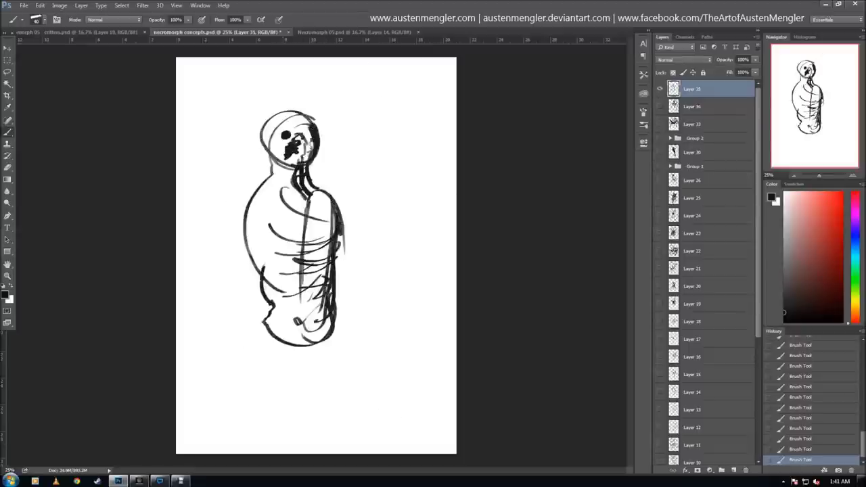
mouse_move(251, 165)
mouse_down()
mouse_move(233, 203)
mouse_move(240, 290)
mouse_up()
mouse_move(321, 186)
mouse_down()
mouse_move(369, 264)
mouse_move(443, 318)
mouse_up()
drag(359, 227, 368, 372)
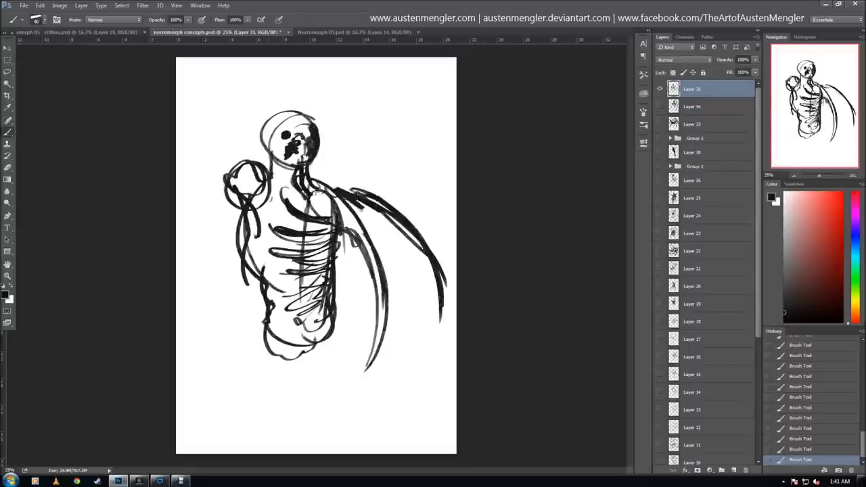
drag(325, 183, 355, 403)
Scale the whole creature sketch down with Free Transform
key(ctrl+t)
drag(446, 409, 396, 319)
click(383, 232)
Paint black legs, darken the wing edge and foot, then add a new empty layer
drag(277, 155, 291, 274)
mouse_move(311, 229)
mouse_down()
mouse_move(315, 279)
mouse_move(276, 364)
mouse_up()
key(x)
drag(311, 267, 349, 348)
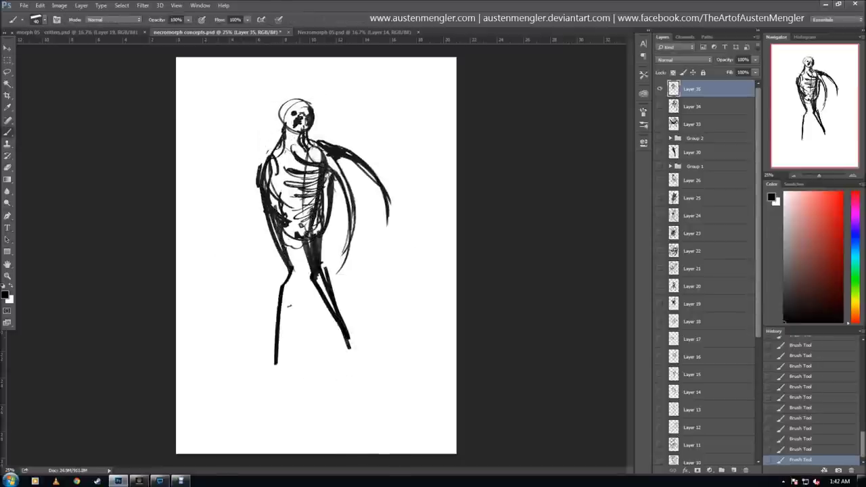
drag(353, 193, 351, 244)
drag(341, 331, 345, 352)
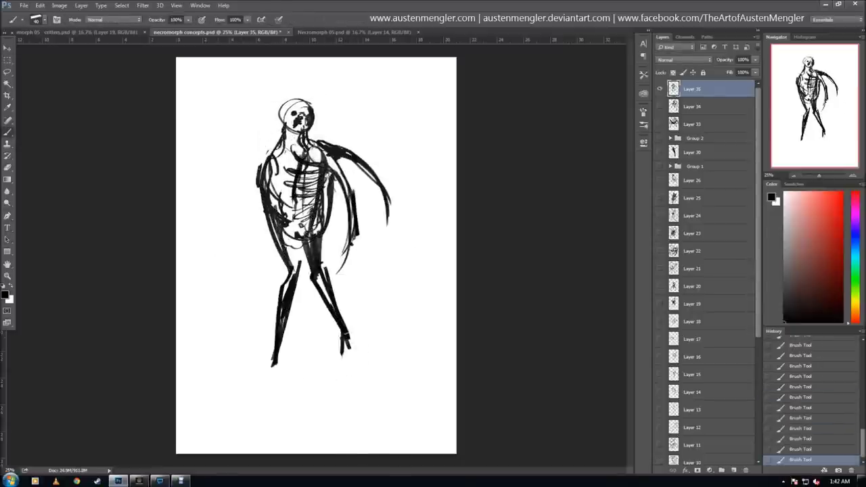
drag(281, 196, 297, 211)
key(ctrl+shift+alt+n)
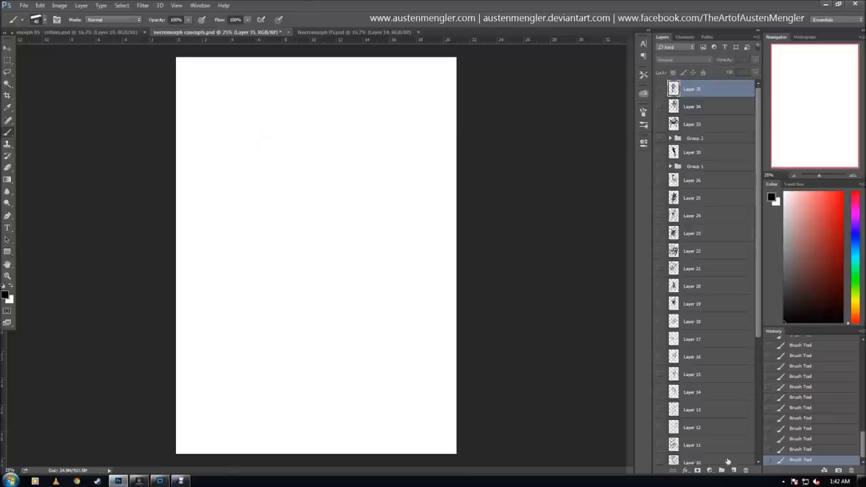
Sketch a new creature's head, torso, hatching and body outline
drag(304, 78, 338, 128)
drag(267, 166, 318, 274)
drag(268, 244, 325, 308)
drag(287, 129, 270, 190)
drag(335, 118, 378, 236)
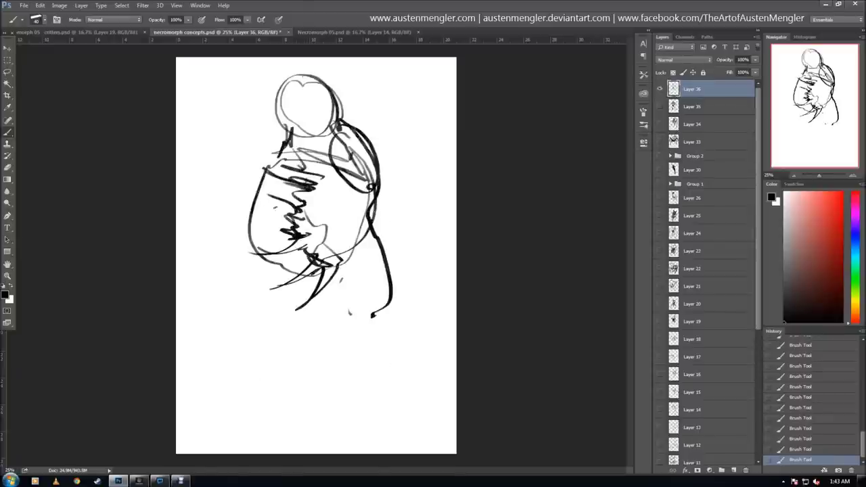
drag(246, 203, 318, 223)
drag(271, 339, 365, 318)
mouse_move(378, 176)
mouse_down()
mouse_move(396, 332)
mouse_move(370, 256)
mouse_up()
Shrink the figure with Free Transform and hatch its torso
key(ctrl+t)
click(386, 180)
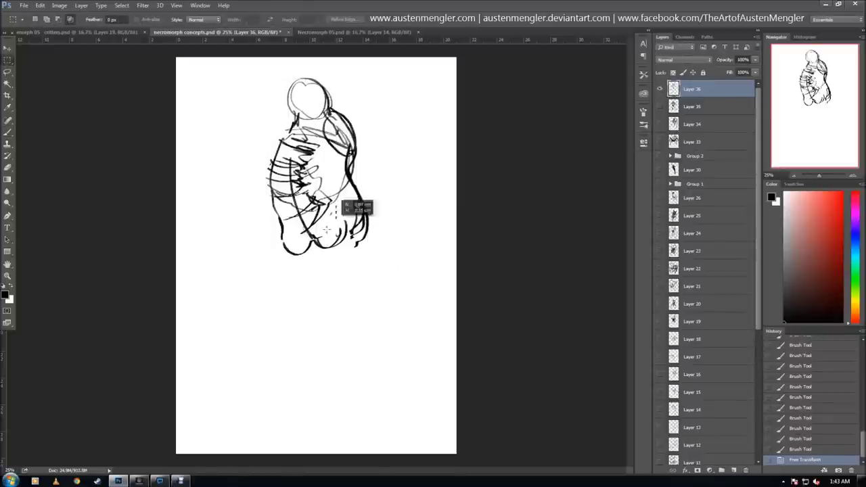
drag(274, 129, 334, 210)
drag(359, 129, 341, 227)
Draw a foot, long legs and broad strokes from both shoulders
mouse_move(330, 303)
mouse_down()
mouse_move(355, 312)
mouse_move(370, 416)
mouse_up()
drag(294, 256, 243, 332)
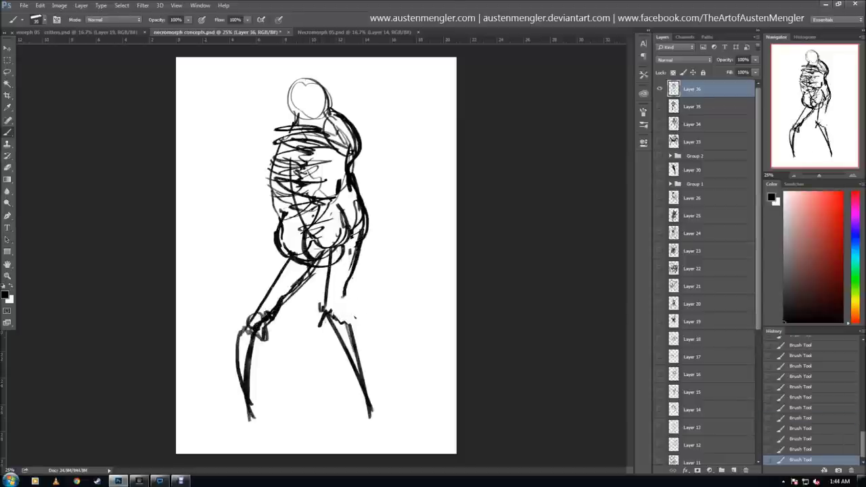
drag(291, 126, 234, 219)
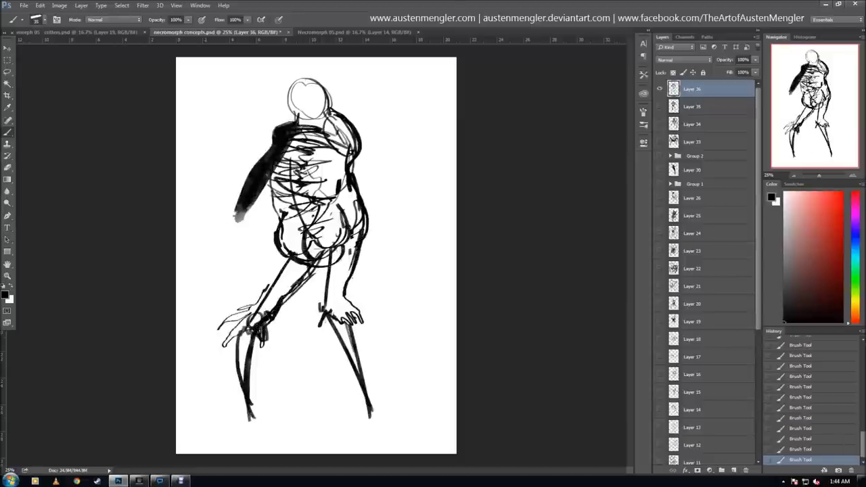
mouse_move(317, 128)
mouse_down()
mouse_move(396, 227)
mouse_move(395, 338)
mouse_up()
Add long arms, a hand and two huge arcs from the top corners
click(811, 381)
drag(318, 125, 396, 216)
drag(391, 210, 388, 300)
drag(236, 210, 250, 277)
drag(428, 91, 392, 211)
drag(217, 77, 236, 204)
Erase the dark shoulder masses to grey and fill the torso grey
key(e)
drag(318, 135, 392, 209)
drag(291, 128, 243, 203)
mouse_move(284, 156)
mouse_down()
mouse_move(338, 257)
mouse_move(243, 251)
mouse_up()
Paint white rib strokes, darken the legs and torso centre, then add a new layer
key(x)
drag(284, 170, 335, 210)
drag(359, 241, 369, 314)
drag(288, 254, 240, 301)
drag(312, 213, 338, 242)
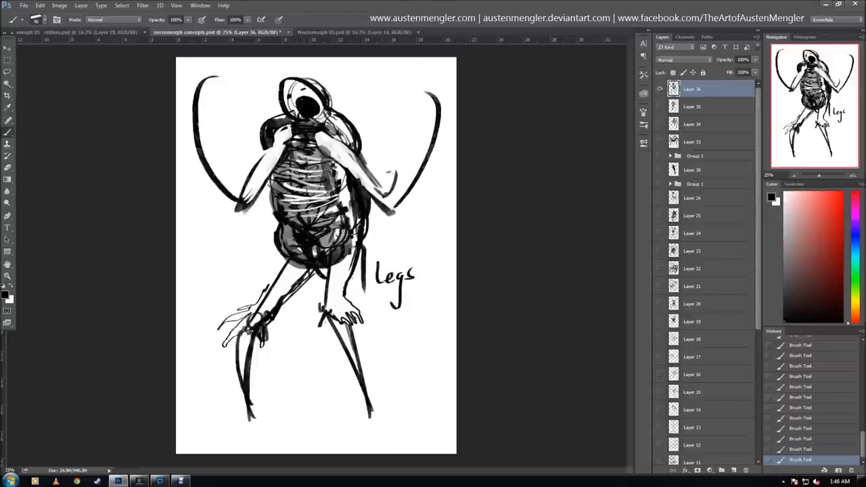
key(ctrl+shift+alt+n)
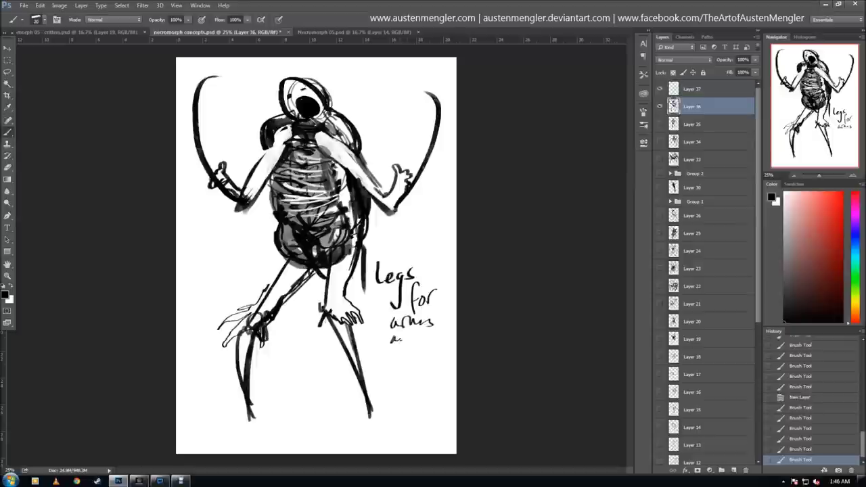
Hide the ribbed creature, then sketch a hooded figure's head, profile and face, and shrink it to fit
click(659, 106)
click(691, 88)
drag(318, 101, 399, 135)
mouse_move(311, 121)
mouse_down()
mouse_move(257, 169)
mouse_move(352, 223)
mouse_up()
drag(373, 116, 397, 261)
drag(396, 357, 290, 411)
drag(397, 377, 232, 424)
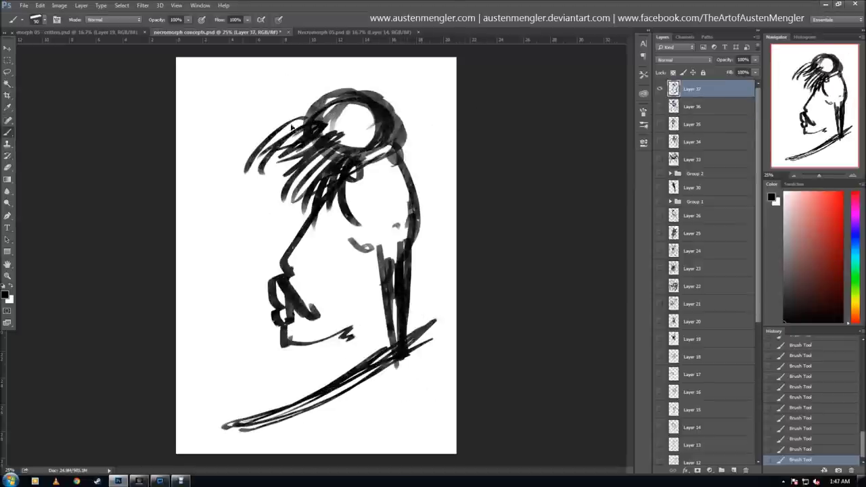
key(ctrl+t)
key(Return)
Build the robed figure's torso, back curve, robe folds and shading, plus strokes sweeping from the head
drag(270, 263, 221, 433)
mouse_move(325, 202)
mouse_down()
mouse_move(365, 261)
mouse_move(386, 338)
mouse_up()
drag(399, 287, 415, 366)
mouse_move(392, 345)
mouse_down()
mouse_move(341, 429)
mouse_move(312, 433)
mouse_up()
mouse_move(297, 307)
mouse_down()
mouse_move(245, 443)
mouse_move(233, 405)
mouse_up()
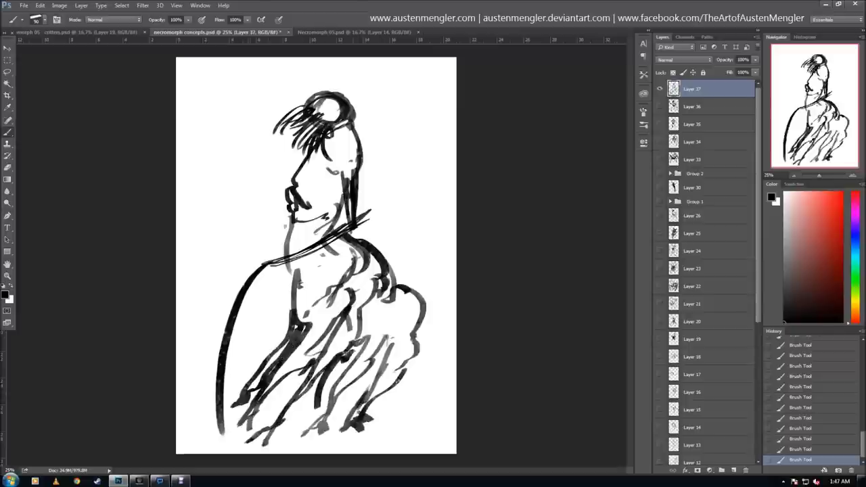
drag(390, 338, 358, 412)
drag(413, 307, 443, 406)
mouse_move(365, 145)
mouse_down()
mouse_move(216, 80)
mouse_move(355, 112)
mouse_up()
drag(297, 105, 243, 110)
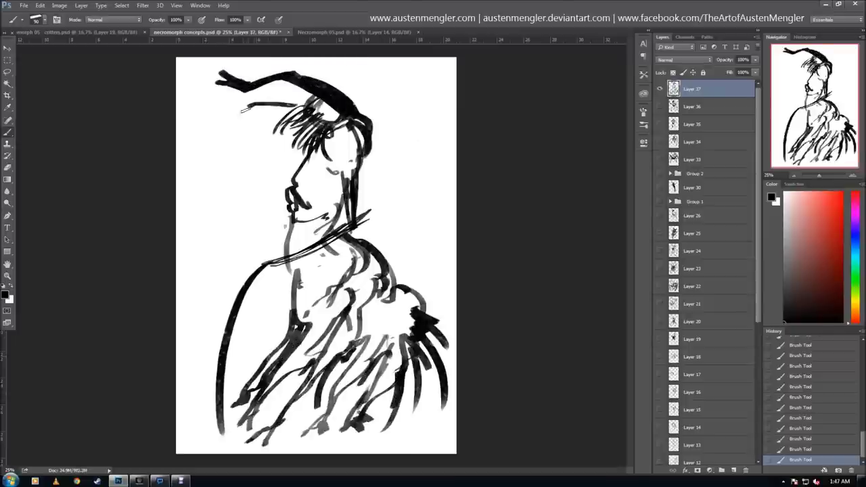
drag(372, 108, 325, 237)
Hide the robed figure and sketch a spiral-headed robed figure on a new layer
click(659, 88)
key(ctrl+shift+alt+n)
drag(316, 145, 318, 237)
drag(325, 155, 351, 217)
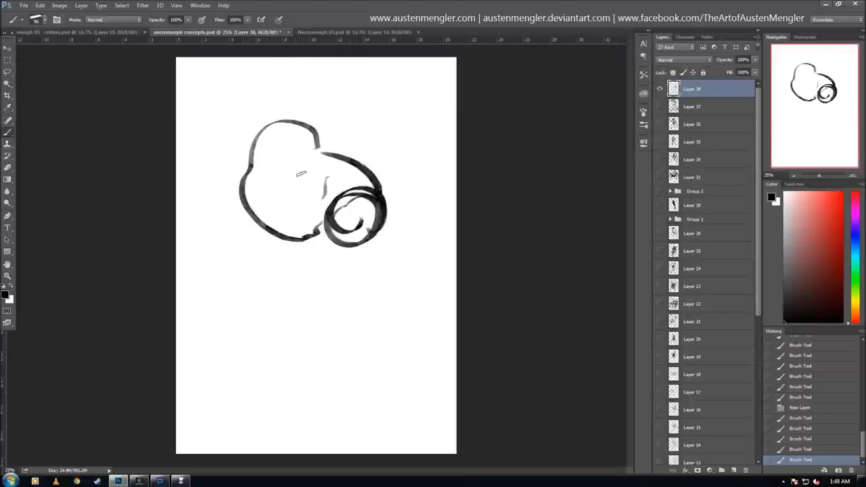
drag(286, 302, 422, 416)
mouse_move(274, 216)
mouse_down()
mouse_move(216, 301)
mouse_move(216, 426)
mouse_up()
drag(335, 297, 351, 419)
mouse_move(318, 136)
mouse_down()
mouse_move(227, 166)
mouse_move(318, 233)
mouse_up()
drag(311, 175, 349, 213)
drag(292, 236, 267, 264)
drag(233, 149, 277, 252)
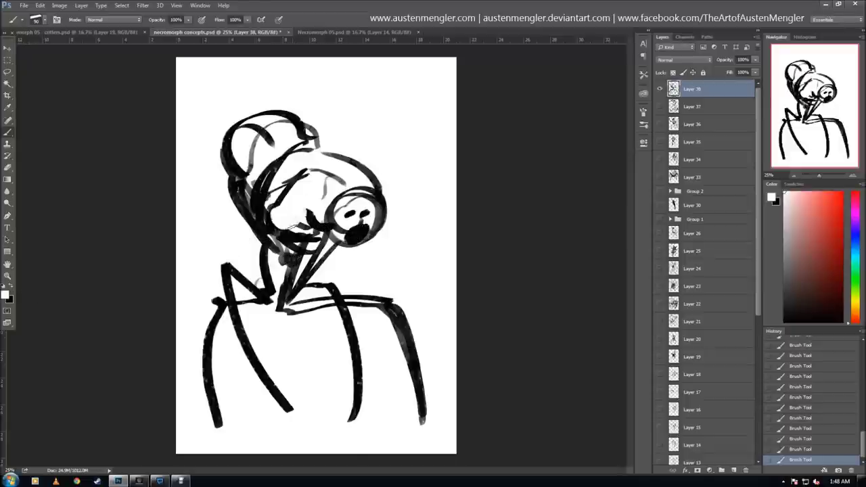
Hide the spiral-headed sketch and draw a hunched figure's head and body on a new layer, shrinking it upward
click(660, 89)
key(ctrl+shift+alt+n)
drag(299, 87, 271, 182)
drag(335, 142, 419, 317)
drag(291, 190, 436, 365)
drag(351, 180, 379, 248)
drag(291, 169, 277, 294)
key(ctrl+t)
drag(442, 404, 363, 270)
click(382, 180)
Add a staff and long tail curve, then scribble loosely over the hunched figure
mouse_move(365, 201)
mouse_down()
mouse_move(432, 233)
mouse_move(233, 426)
mouse_up()
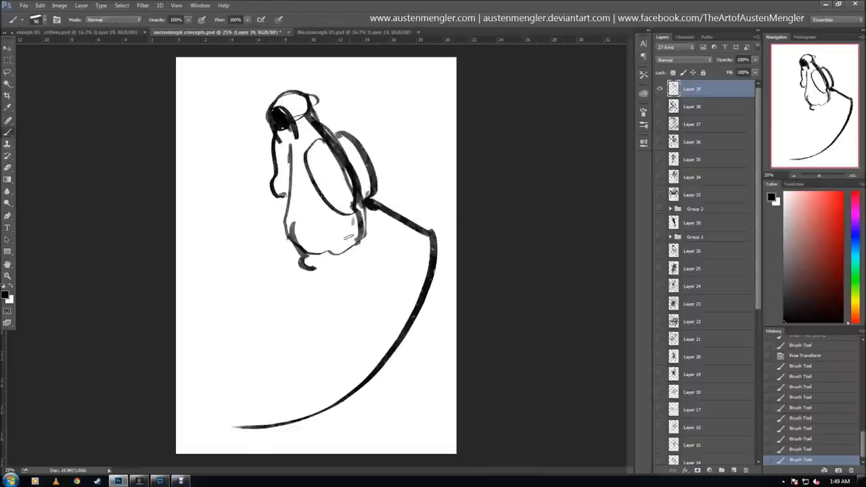
drag(352, 242, 284, 203)
drag(317, 264, 251, 108)
drag(359, 95, 318, 200)
drag(297, 135, 326, 179)
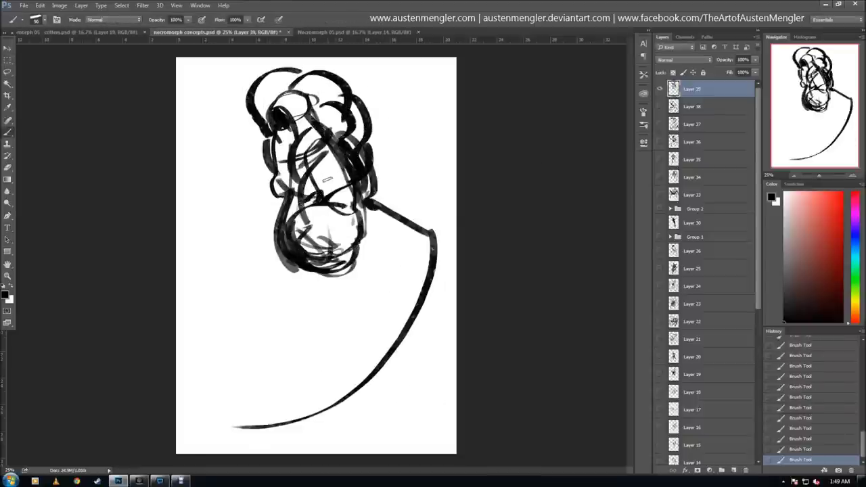
Fill the head black, add legs and hair strokes, then start Layer 40 with a scribbled looping head
drag(312, 94, 257, 174)
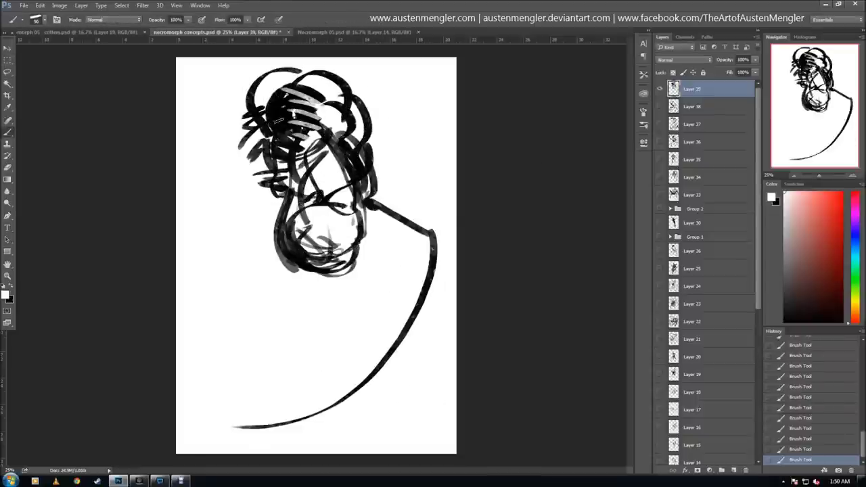
drag(292, 115, 284, 146)
drag(318, 263, 331, 325)
drag(287, 298, 220, 409)
drag(338, 313, 406, 413)
drag(273, 157, 234, 188)
drag(268, 135, 219, 186)
drag(278, 75, 204, 76)
drag(325, 68, 264, 65)
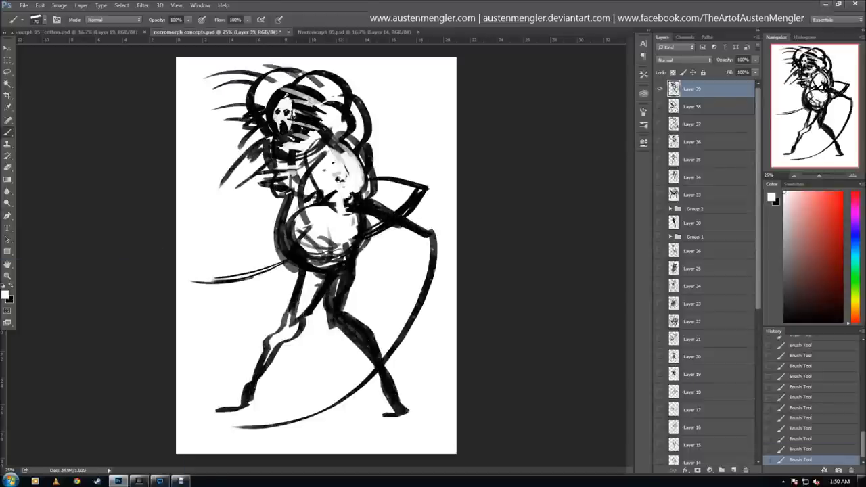
key(ctrl+shift+alt+n)
mouse_move(352, 95)
mouse_down()
mouse_move(359, 136)
mouse_move(284, 190)
mouse_up()
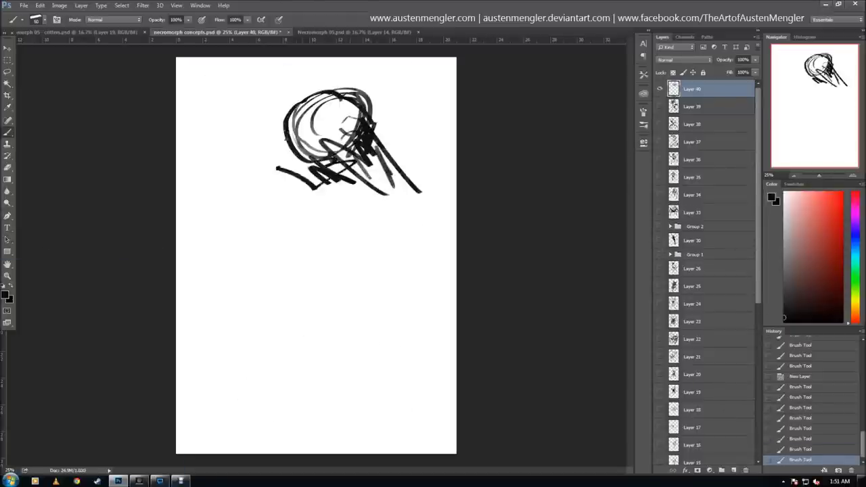
Sketch the tall figure's body and legs, scale it to about 70%, and cross-hatch the body
drag(271, 128, 243, 318)
drag(291, 304, 277, 446)
key(ctrl+t)
drag(454, 454, 390, 333)
key(Return)
mouse_move(365, 169)
mouse_down()
mouse_move(338, 230)
mouse_move(338, 406)
mouse_up()
drag(203, 446, 291, 379)
Add spiral curls at the bottom and two arms with hands to the tall figure
drag(385, 351, 419, 440)
drag(284, 85, 348, 81)
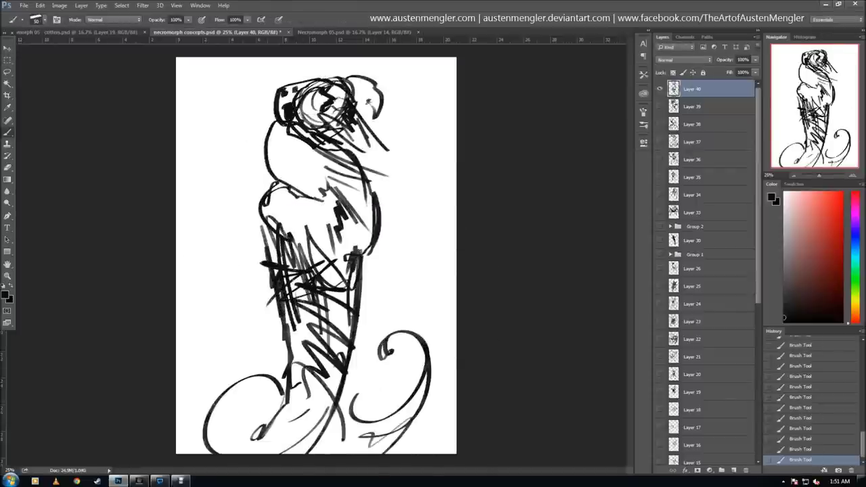
drag(271, 107, 224, 220)
mouse_move(284, 142)
mouse_down()
mouse_move(264, 206)
mouse_move(206, 315)
mouse_up()
drag(213, 287, 250, 304)
mouse_move(371, 121)
mouse_down()
mouse_move(436, 240)
mouse_move(416, 317)
mouse_up()
drag(392, 267, 399, 314)
drag(230, 294, 284, 314)
drag(213, 317, 264, 346)
drag(225, 98, 240, 106)
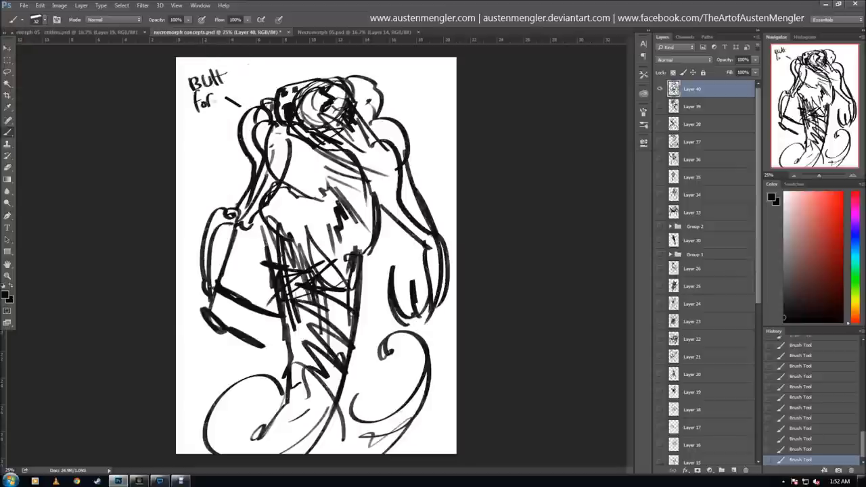
Hide the tall figure and sketch a new creature's round head and curved body on Layer 41, shrinking it
click(659, 89)
key(ctrl+shift+alt+n)
drag(361, 164, 396, 203)
drag(342, 148, 338, 150)
drag(346, 155, 404, 217)
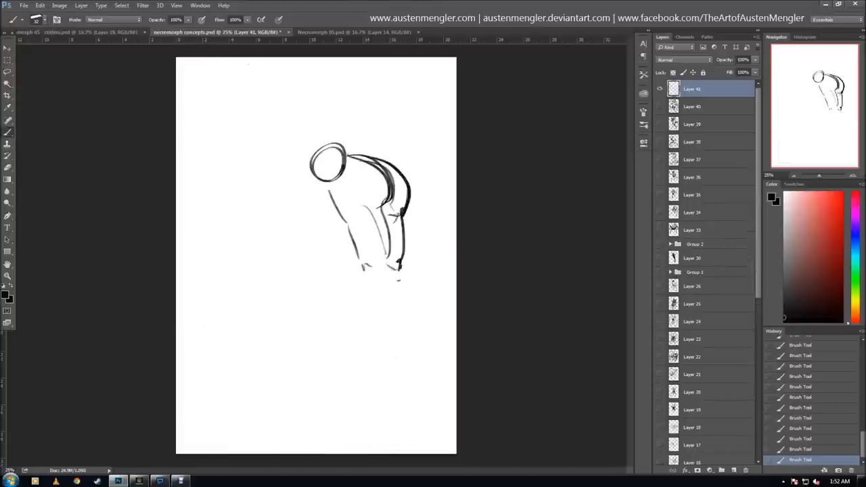
key(ctrl+t)
drag(436, 281, 396, 232)
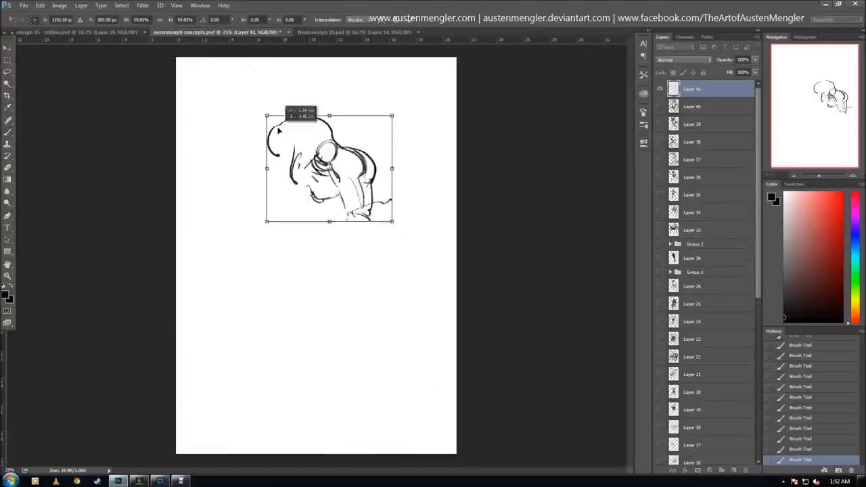
key(Return)
With a bolder brush, draw a long curved claw, bold outline strokes, legs and feet
key(b)
click(36, 19)
mouse_move(414, 97)
mouse_down()
mouse_move(365, 215)
mouse_move(444, 253)
mouse_up()
drag(296, 169, 264, 264)
drag(317, 201, 348, 316)
drag(261, 264, 233, 321)
click(283, 169)
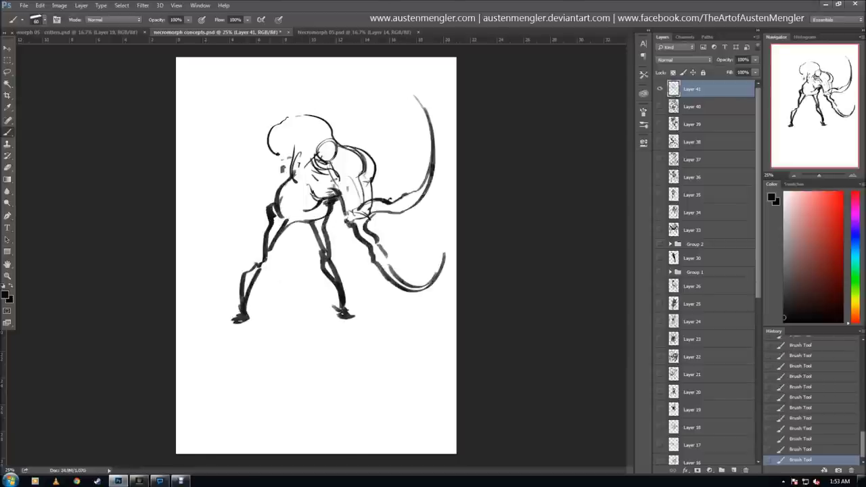
Redraw a thicker beak and bent left arm, undo the head crest, and add head spikes and torso shading
key(ctrl+alt+z)
key(ctrl+alt+z)
key(ctrl+alt+z)
drag(278, 144, 230, 189)
mouse_move(232, 193)
mouse_down()
mouse_move(202, 165)
mouse_move(186, 236)
mouse_up()
drag(291, 115, 326, 121)
drag(281, 160, 261, 197)
drag(296, 117, 324, 70)
click(842, 420)
drag(287, 123, 301, 107)
drag(338, 136, 336, 118)
drag(316, 213, 271, 274)
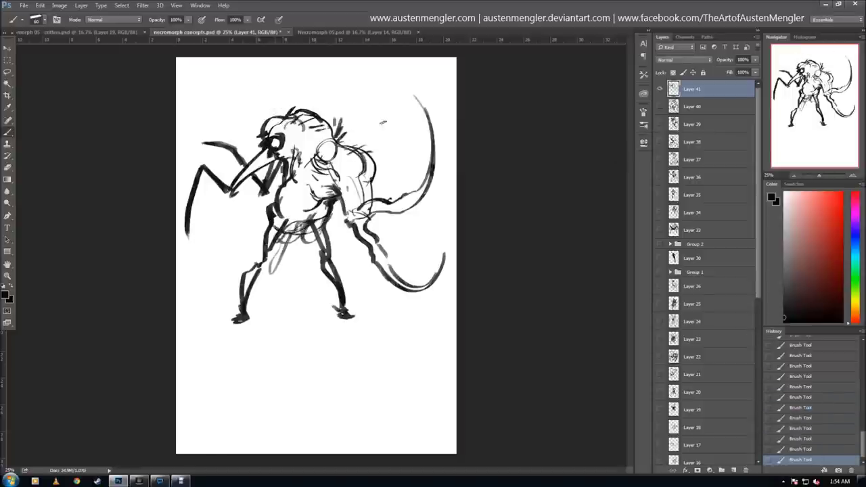
click(733, 469)
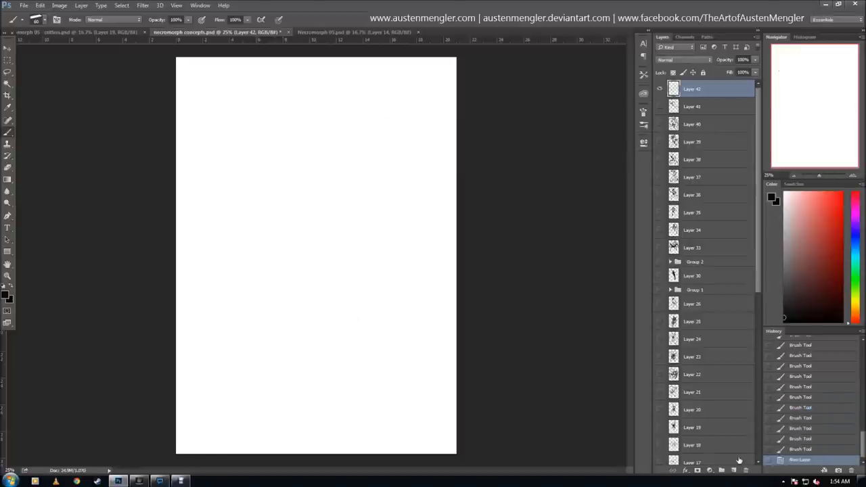
Sketch the new creature's circled heads, S-shaped body, legs and tail, then shrink the sketch
drag(234, 101, 401, 116)
drag(290, 135, 399, 158)
drag(215, 111, 409, 318)
drag(277, 277, 352, 328)
drag(304, 308, 372, 382)
mouse_move(284, 393)
mouse_down()
mouse_move(426, 436)
mouse_move(382, 352)
mouse_up()
key(ctrl+t)
key(Return)
Add bold ribs, torso circles and a long right limb, then shrink and shift the sketch
drag(330, 177, 372, 230)
mouse_move(362, 226)
mouse_down()
mouse_move(335, 260)
mouse_move(379, 238)
mouse_up()
drag(355, 270, 318, 264)
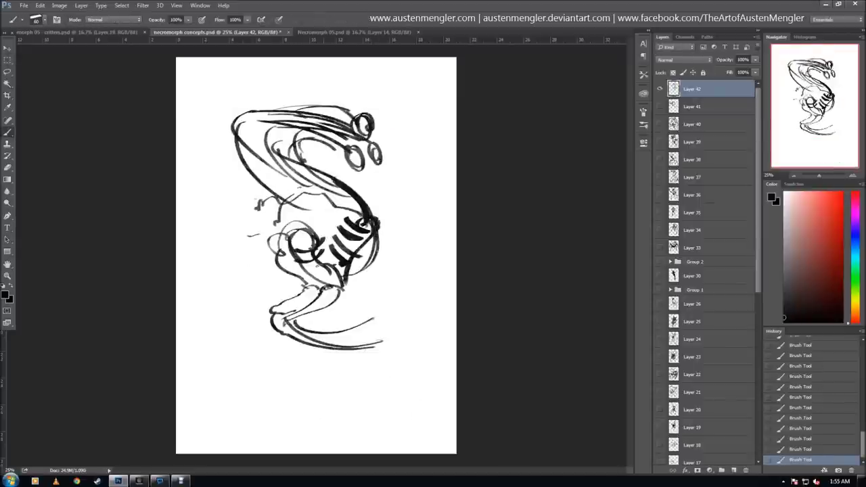
mouse_move(369, 220)
mouse_down()
mouse_move(399, 284)
mouse_move(436, 328)
mouse_up()
drag(399, 257, 441, 298)
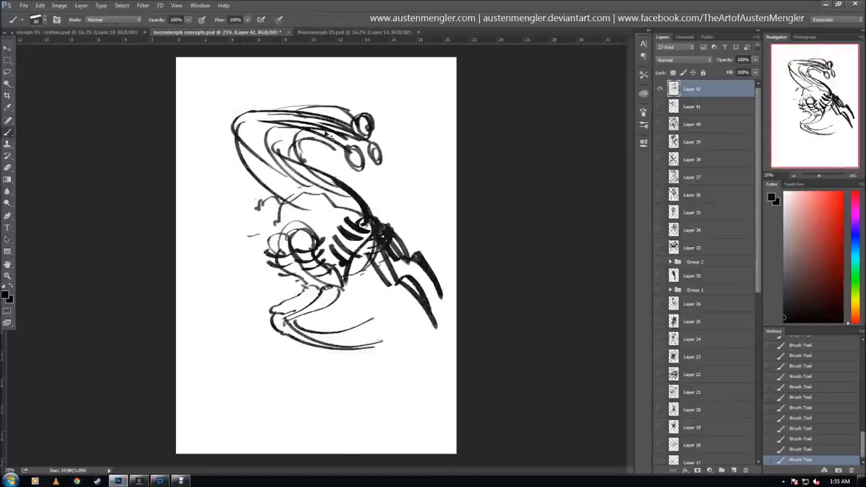
key(ctrl+t)
drag(230, 104, 265, 112)
click(386, 178)
Add left-side spikes, darken the heads and lower-left curves, shade the belly, and mark beside the heads
drag(304, 183, 260, 195)
drag(298, 203, 257, 220)
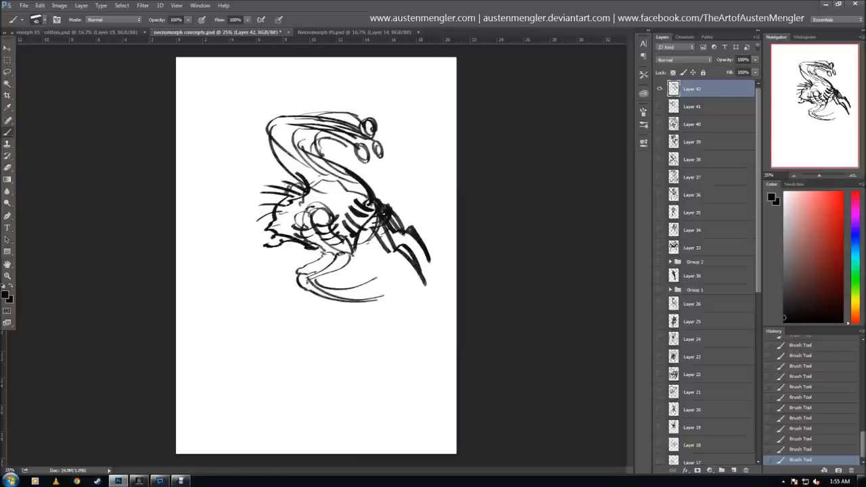
drag(278, 129, 356, 148)
drag(318, 132, 290, 150)
drag(319, 107, 352, 125)
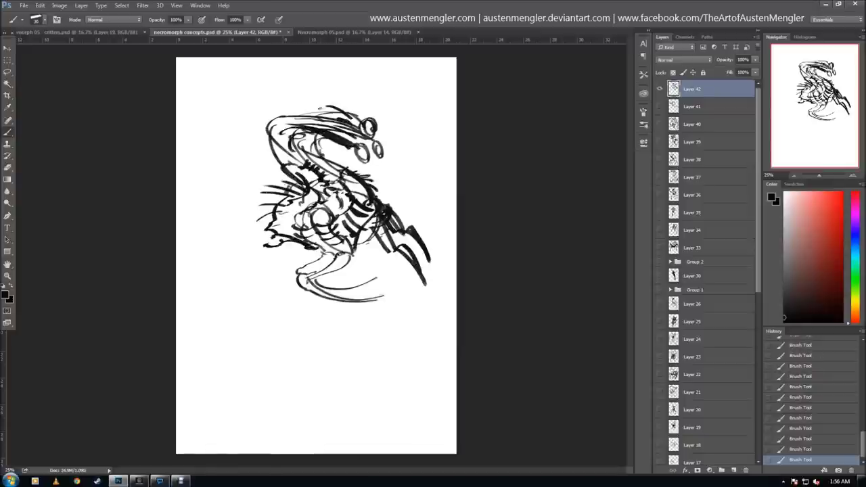
drag(291, 194, 252, 237)
mouse_move(288, 203)
mouse_down()
mouse_move(264, 245)
mouse_move(267, 296)
mouse_up()
drag(237, 244, 274, 277)
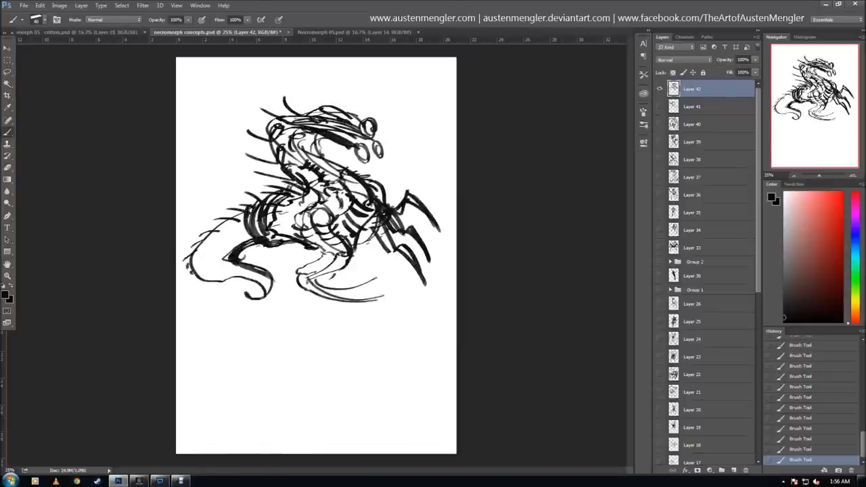
drag(287, 223, 342, 274)
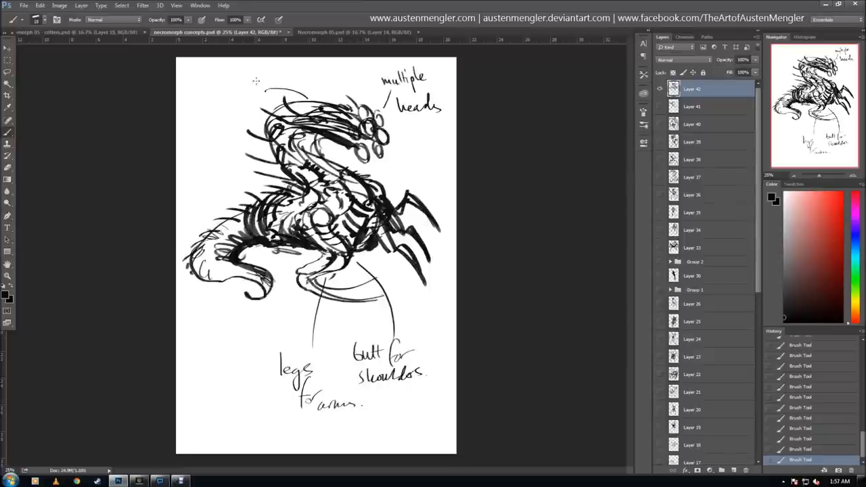
drag(211, 156, 230, 182)
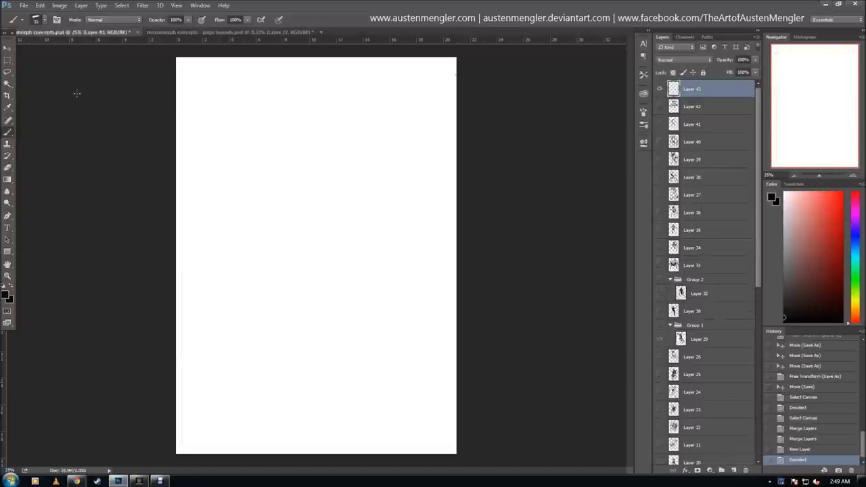
Rough in a new head, curved body outline and jaw, then rescale with Free Transform
drag(270, 72, 363, 135)
drag(298, 67, 284, 108)
mouse_move(358, 128)
mouse_down()
mouse_move(386, 163)
mouse_move(328, 189)
mouse_up()
drag(392, 199, 338, 193)
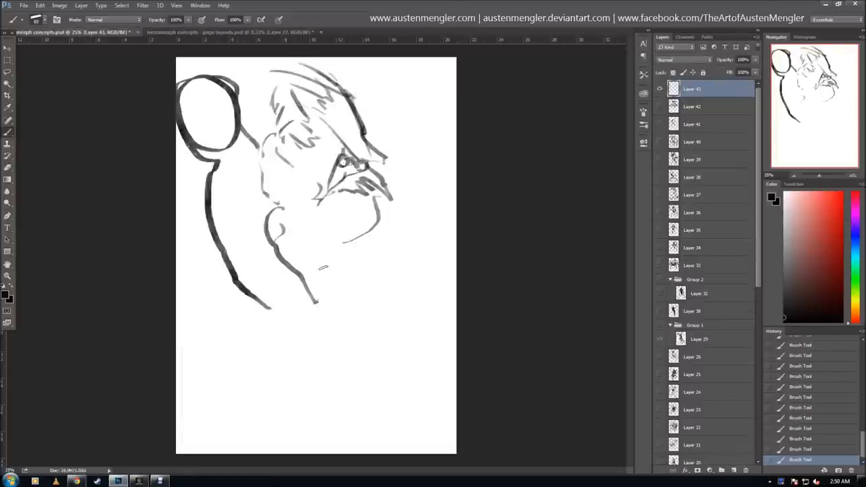
key(ctrl+t)
key(Return)
Draw the figure's long back contour, arm and hand, torso lines and left leg
drag(353, 177, 416, 402)
drag(389, 172, 460, 396)
mouse_move(268, 145)
mouse_down()
mouse_move(347, 227)
mouse_move(341, 402)
mouse_up()
drag(287, 210, 242, 233)
drag(273, 278, 262, 330)
drag(297, 292, 274, 393)
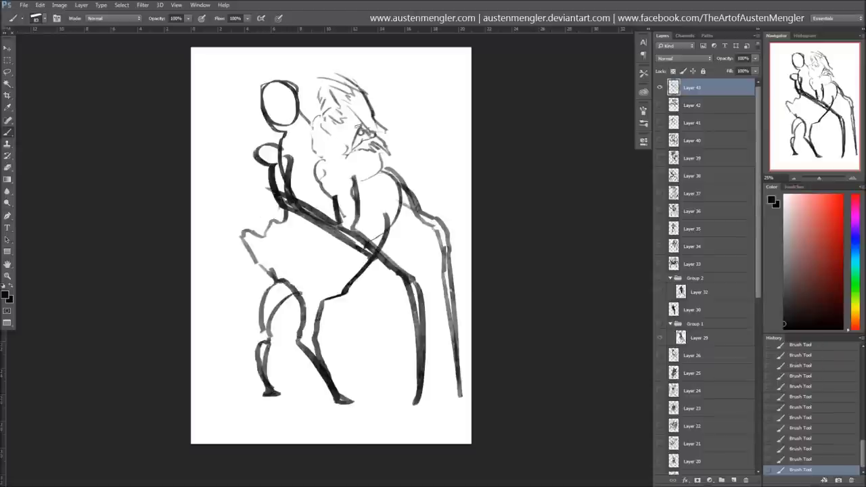
Reshape and darken the curled head, adding beard and hair strokes
drag(271, 75, 304, 101)
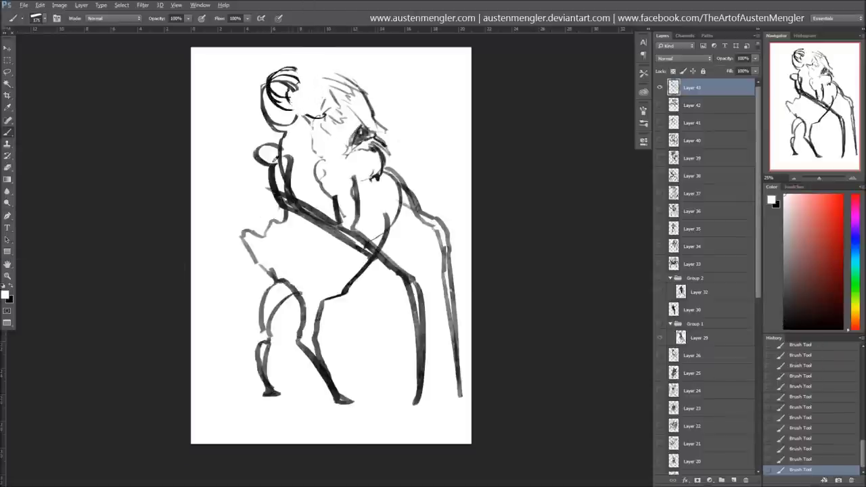
drag(298, 71, 281, 132)
drag(277, 81, 291, 150)
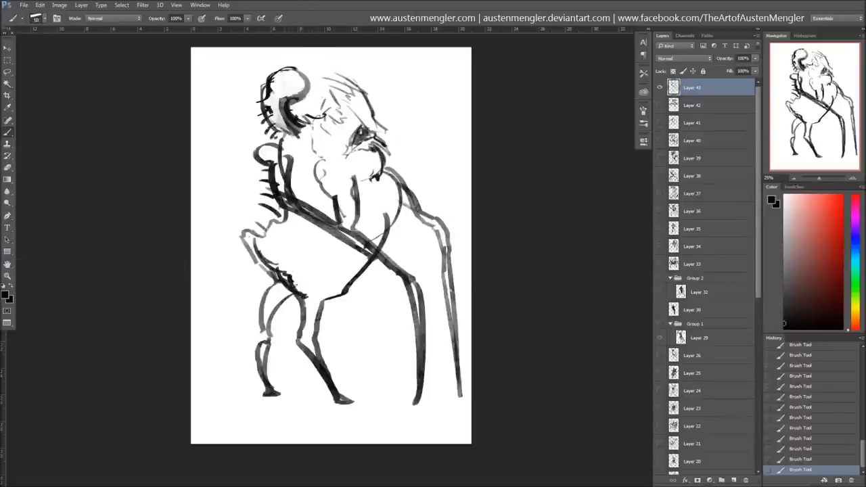
drag(386, 138, 376, 169)
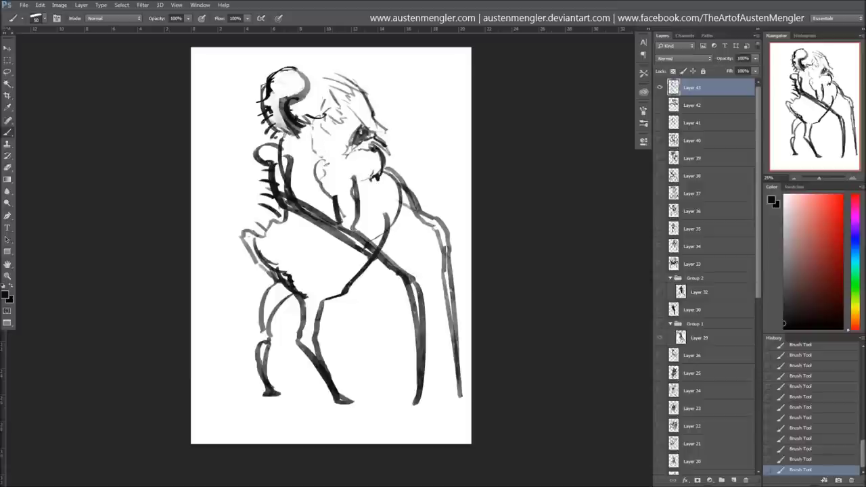
drag(267, 78, 316, 65)
drag(297, 101, 322, 95)
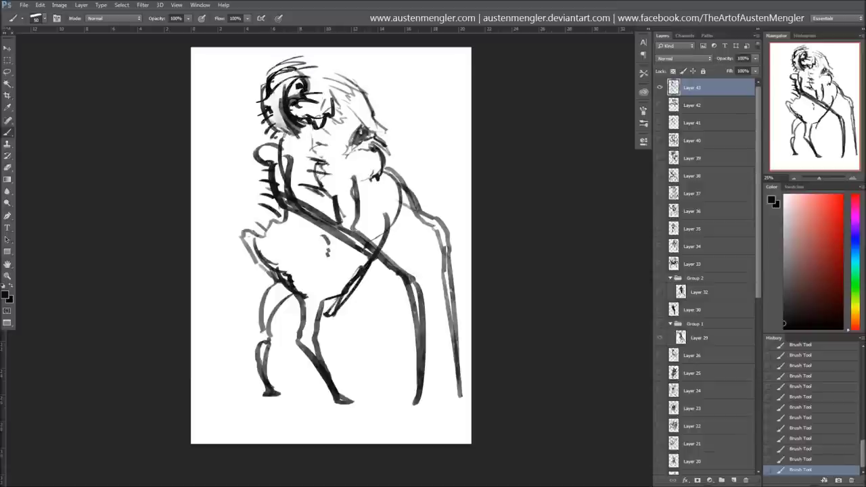
Add a looping tail stroke from the hip and a head outline, then create a fresh layer
drag(301, 293, 298, 311)
drag(399, 269, 376, 331)
key(ctrl+shift+alt+n)
Sketch the new figure's head, torso, legs, shoulder and a large hatched arc on the left
drag(338, 68, 378, 149)
mouse_move(318, 128)
mouse_down()
mouse_move(304, 175)
mouse_move(419, 179)
mouse_up()
drag(341, 182, 399, 233)
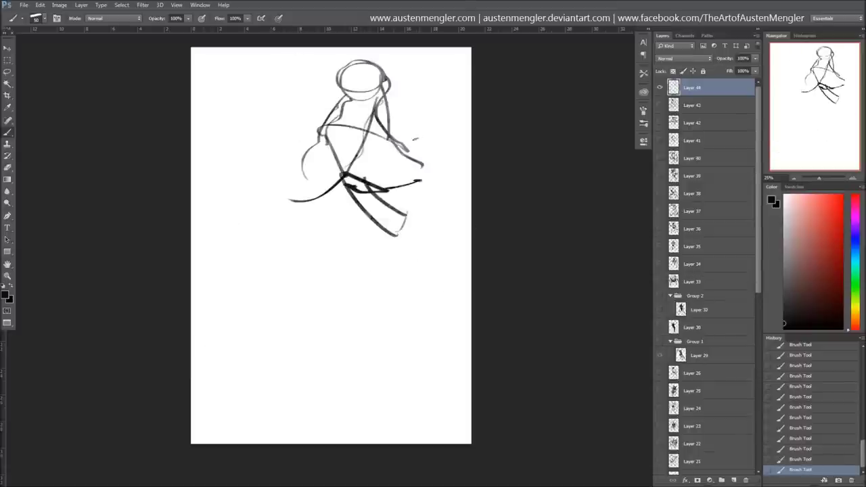
drag(396, 139, 430, 186)
drag(406, 196, 439, 256)
drag(349, 190, 382, 365)
drag(338, 175, 244, 287)
drag(230, 196, 284, 223)
drag(406, 345, 362, 368)
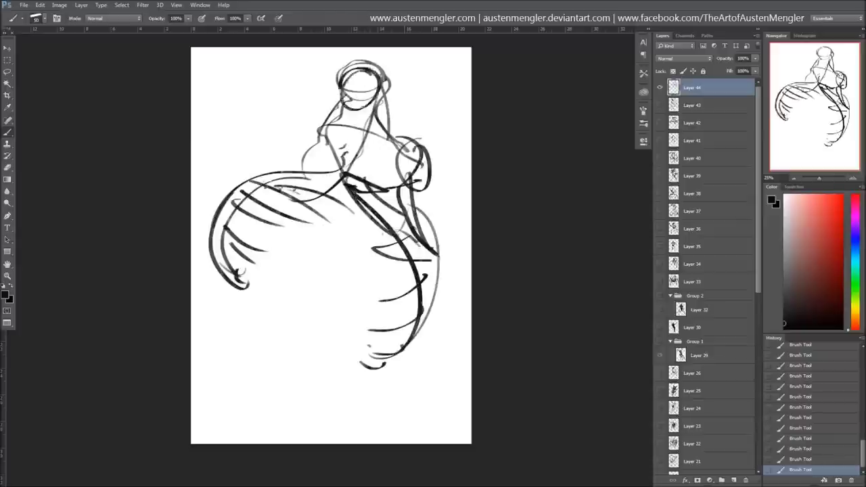
Hatch the head and shoulders, add a wavy shape lower left, and shrink the sketch
drag(344, 84, 379, 109)
drag(369, 128, 433, 196)
drag(243, 280, 297, 331)
drag(304, 345, 331, 348)
key(ctrl+t)
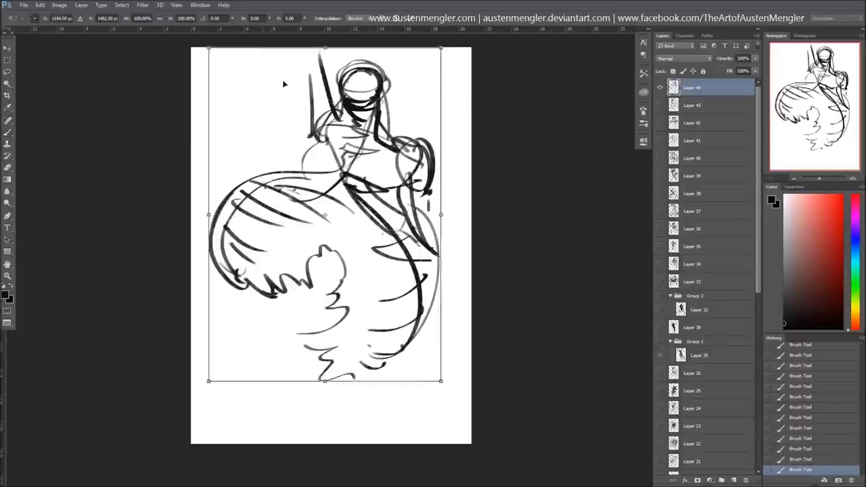
drag(207, 34, 264, 108)
key(Return)
Rework the head: add hair strokes, paint over them in white, and redraw it darker
scroll(331, 243, up, 2)
mouse_move(359, 173)
mouse_down()
mouse_move(369, 257)
mouse_move(332, 254)
mouse_up()
drag(377, 223, 379, 284)
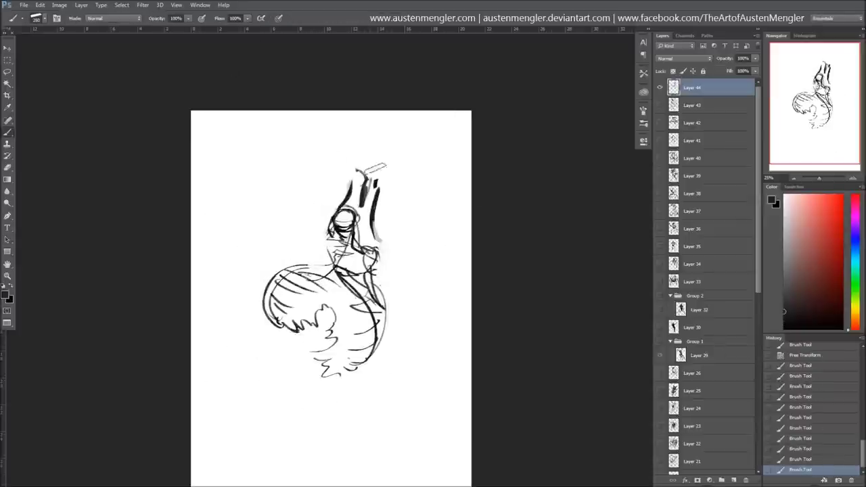
drag(369, 193, 365, 270)
key(x)
drag(331, 213, 365, 277)
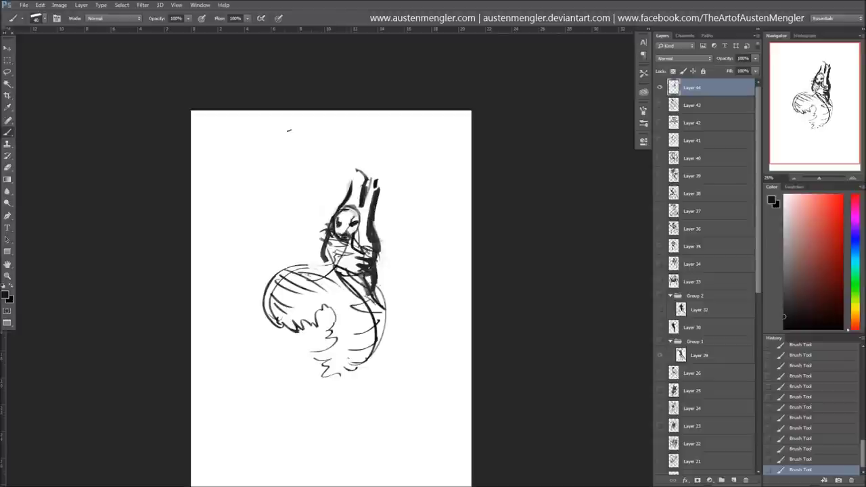
Fill the skirt dark with white stripes, add strokes above the figure, and hide the layer
mouse_move(355, 358)
mouse_down()
mouse_move(335, 304)
mouse_move(277, 325)
mouse_up()
drag(297, 277, 324, 339)
key(x)
drag(270, 284, 338, 271)
drag(277, 318, 369, 315)
drag(366, 189, 405, 142)
drag(270, 142, 432, 129)
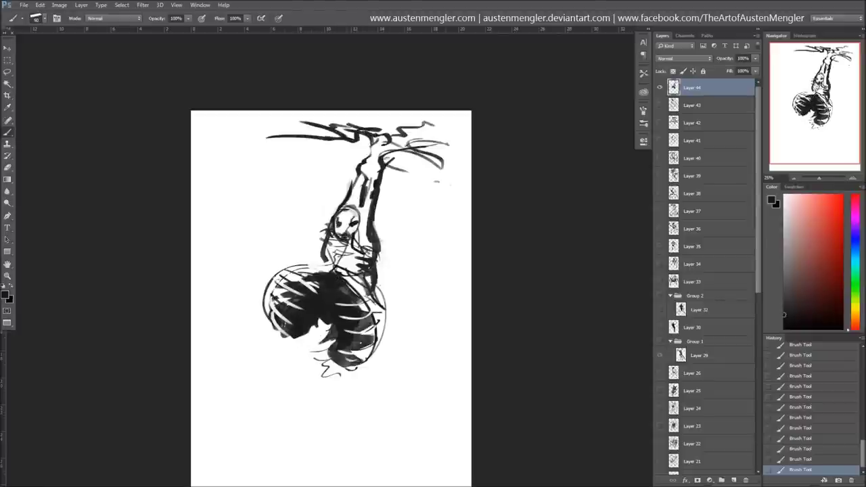
click(659, 87)
On a new layer, draw a round head with a long hair curve and a second circle, then shrink it
key(ctrl+shift+alt+n)
mouse_move(355, 95)
mouse_down()
mouse_move(367, 163)
mouse_move(379, 156)
mouse_move(467, 260)
mouse_up()
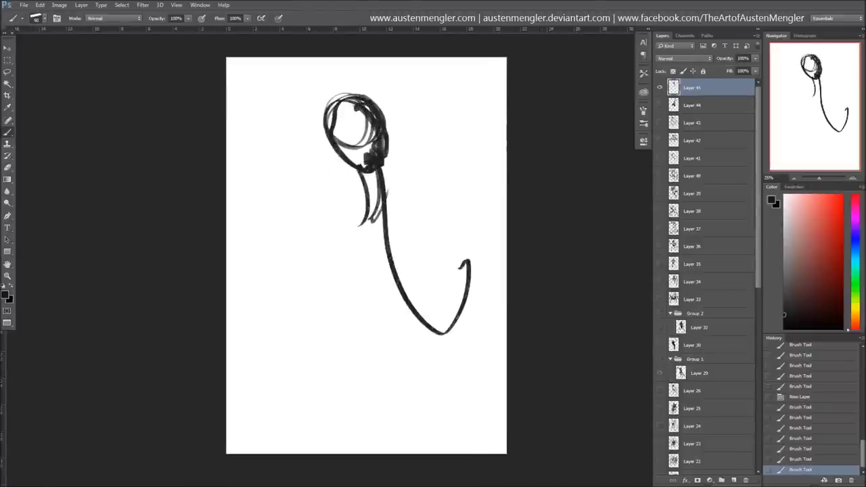
drag(389, 131, 375, 223)
drag(324, 98, 358, 244)
drag(297, 142, 270, 176)
key(ctrl+t)
drag(248, 93, 290, 112)
key(b)
click(386, 178)
Draw the body, skirt, bent and angular lines above, and long legs
drag(399, 162, 370, 264)
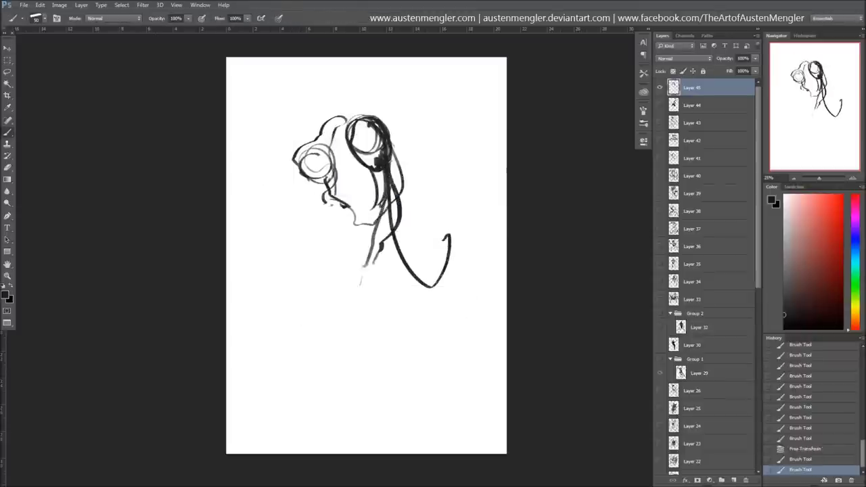
drag(351, 294, 481, 389)
drag(331, 298, 269, 399)
drag(341, 159, 245, 65)
drag(406, 169, 497, 113)
drag(369, 324, 372, 399)
Shade the torso and lower body with grey hatching and extra leg strokes
drag(382, 230, 365, 311)
mouse_move(318, 230)
mouse_down()
mouse_move(333, 402)
mouse_move(318, 311)
mouse_up()
drag(373, 244, 365, 294)
drag(352, 244, 341, 295)
mouse_move(358, 189)
mouse_down()
mouse_move(352, 257)
mouse_move(361, 388)
mouse_up()
Hide the finished creature layer and begin a new head sketch on a fresh layer
click(659, 87)
key(ctrl+shift+alt+n)
drag(332, 109, 406, 94)
Add hair and a long back curve to the head sketch, then Free Transform it smaller
drag(358, 136, 348, 155)
drag(426, 150, 425, 311)
key(ctrl+t)
drag(479, 315, 432, 237)
key(Return)
drag(404, 196, 365, 227)
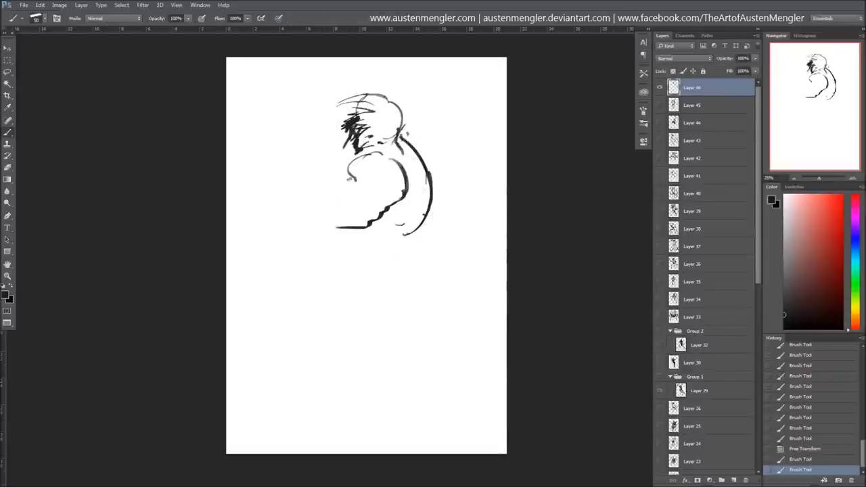
Outline the torso and two long legs, shade the right side, and add sweeping head hair
drag(338, 177, 252, 304)
drag(298, 244, 243, 396)
drag(309, 250, 319, 426)
drag(406, 146, 379, 263)
drag(293, 84, 376, 102)
mouse_move(298, 115)
mouse_down()
mouse_move(362, 122)
mouse_move(317, 145)
mouse_up()
drag(433, 190, 485, 418)
Draw spikes along the back and right-side legs, and hatch the belly and chest
drag(433, 278, 428, 409)
drag(406, 132, 446, 179)
mouse_move(379, 256)
mouse_down()
mouse_move(397, 325)
mouse_move(328, 290)
mouse_up()
drag(374, 287, 365, 326)
drag(382, 270, 348, 284)
drag(393, 211, 372, 238)
Sketch a new creature with a circle, neck, head and body below
mouse_move(385, 95)
mouse_down()
mouse_move(379, 173)
mouse_move(420, 169)
mouse_up()
drag(385, 135, 406, 213)
drag(406, 132, 439, 196)
drag(291, 102, 412, 128)
drag(311, 135, 372, 203)
drag(412, 145, 355, 203)
drag(371, 250, 399, 338)
drag(328, 182, 284, 406)
Free Transform the new creature smaller, then try and undo a large right-wing curve
key(ctrl+t)
mouse_move(270, 409)
mouse_down()
mouse_move(317, 271)
mouse_move(396, 260)
mouse_up()
key(Return)
mouse_move(396, 87)
mouse_down()
mouse_move(502, 182)
mouse_move(471, 162)
mouse_move(424, 373)
mouse_up()
key(ctrl+z)
Draw left-wing lines and membrane strokes, extend the lower legs and shade the hip
drag(271, 82, 244, 176)
drag(270, 121, 274, 334)
drag(269, 92, 289, 210)
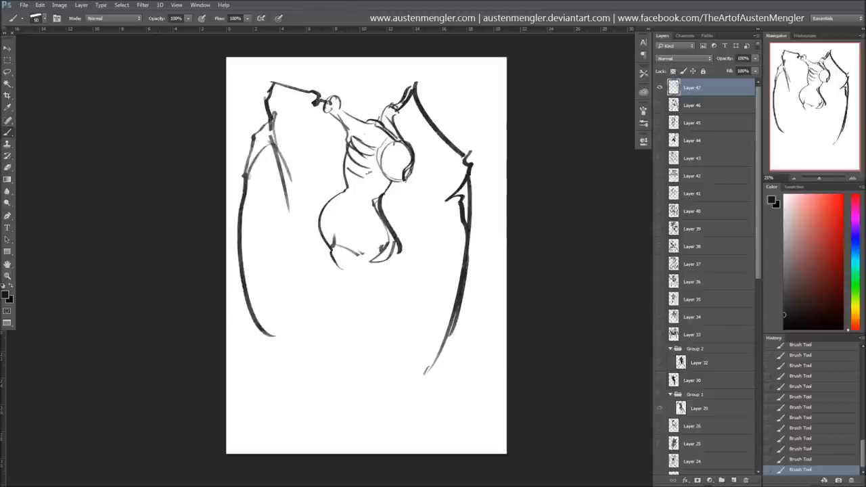
drag(330, 237, 352, 308)
drag(365, 271, 403, 243)
Darken the body's right side, remove the grey chest shading, and extend the legs further
drag(382, 196, 389, 271)
mouse_move(372, 165)
mouse_down()
mouse_move(399, 199)
mouse_move(406, 290)
mouse_move(375, 324)
mouse_up()
key(ctrl+alt+z)
key(ctrl+alt+z)
key(ctrl+alt+z)
mouse_move(353, 308)
mouse_down()
mouse_move(349, 416)
mouse_move(351, 379)
mouse_up()
mouse_move(385, 314)
mouse_down()
mouse_move(389, 406)
mouse_move(368, 267)
mouse_move(379, 156)
mouse_move(386, 247)
mouse_up()
On new Layer 48, sketch a figure's head, neck and shoulders
key(ctrl+shift+alt+n)
drag(318, 81, 405, 200)
drag(321, 122, 331, 165)
drag(331, 163, 294, 223)
drag(311, 230, 331, 266)
Add a held ball, arm lines, a long curving tail and drapery strokes
drag(359, 177, 351, 183)
drag(368, 210, 433, 245)
drag(399, 149, 455, 240)
mouse_move(443, 250)
mouse_down()
mouse_move(304, 452)
mouse_move(405, 379)
mouse_up()
drag(396, 255, 404, 289)
Shrink and shift the figure, add a leg stroke, and paint out its head in white
key(ctrl+t)
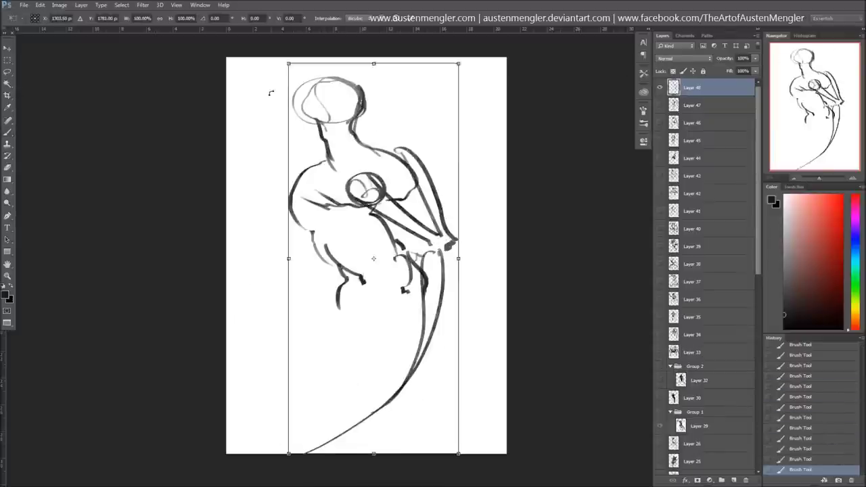
drag(365, 453, 395, 361)
click(382, 180)
drag(369, 235, 355, 264)
key(x)
mouse_move(351, 129)
mouse_down()
mouse_move(315, 104)
mouse_move(409, 146)
mouse_up()
key(x)
Redraw the head, neck and arm, then draw new body curves and two long tail strokes
mouse_move(312, 112)
mouse_down()
mouse_move(330, 138)
mouse_move(405, 179)
mouse_up()
drag(359, 193, 388, 186)
drag(303, 169, 332, 174)
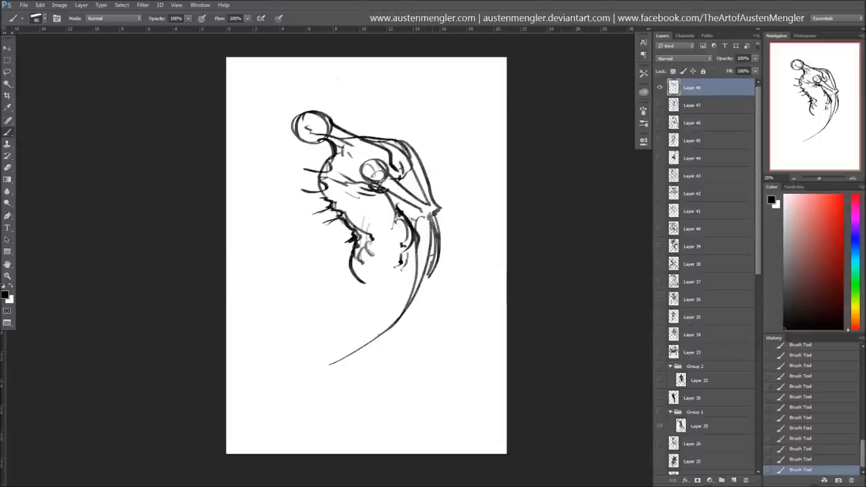
key(ctrl+z)
drag(352, 236, 396, 379)
drag(406, 264, 433, 352)
drag(396, 379, 240, 443)
drag(433, 352, 348, 440)
Add more tail and body strokes to the long-tailed figure
drag(422, 240, 379, 339)
drag(376, 341, 244, 382)
drag(437, 234, 378, 342)
drag(355, 279, 282, 326)
Hide the tailed sketch and on new Layer 49 start a creature's hatched head, body contour, arm and chest
click(660, 87)
click(733, 479)
drag(399, 105, 439, 128)
mouse_move(321, 122)
mouse_down()
mouse_move(386, 81)
mouse_move(284, 318)
mouse_up()
drag(389, 169, 452, 243)
drag(319, 242, 392, 233)
Add the lower body, haunch loop, belly strokes, a small eye and a densely black-hatched beak
drag(413, 378, 287, 392)
drag(245, 289, 267, 359)
drag(284, 348, 362, 335)
drag(369, 100, 368, 105)
mouse_move(406, 125)
mouse_down()
mouse_move(432, 159)
mouse_move(375, 186)
mouse_up()
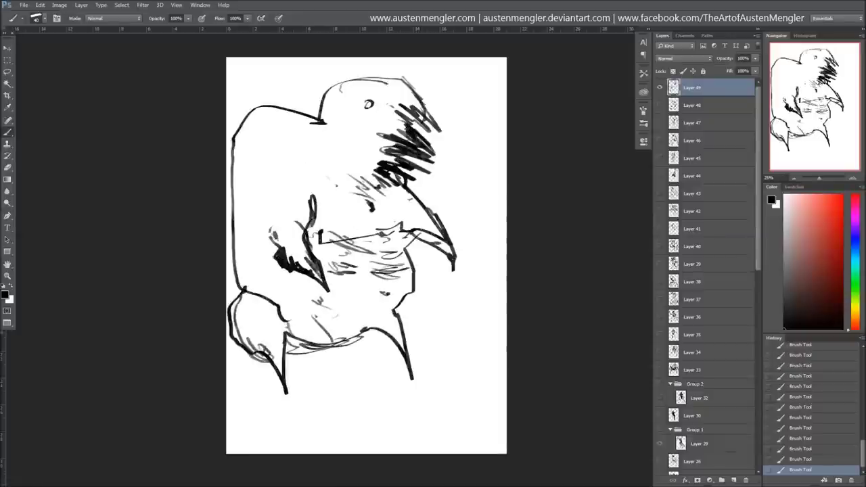
Shade the beaked creature's left body and haunch in grey, then shift the drawing right and down
drag(257, 304, 237, 345)
drag(247, 223, 240, 284)
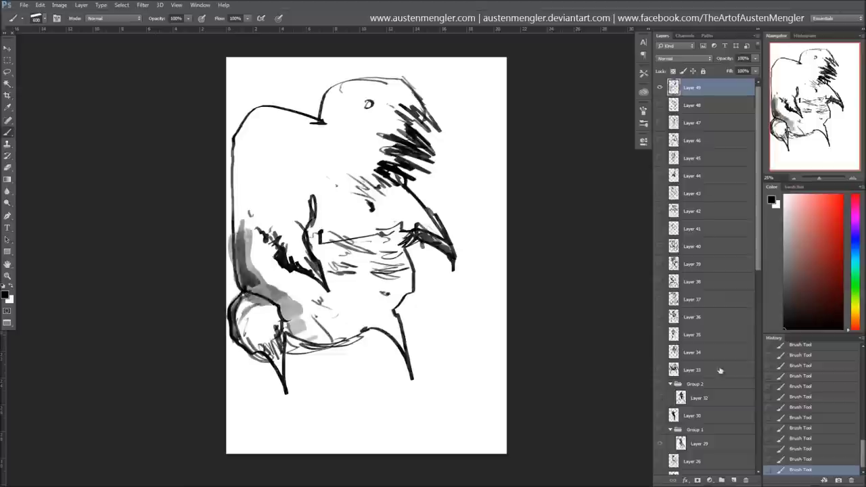
key(v)
drag(300, 152, 331, 158)
Hide the beaked creature and, on a new layer, draw a circular head with an arch and eye
click(733, 479)
click(660, 104)
key(b)
drag(389, 102, 399, 139)
drag(393, 80, 369, 145)
drag(418, 101, 411, 135)
drag(398, 125, 414, 135)
drag(379, 110, 392, 102)
Hatch the head and sketch the neck, shoulders, back and belly with body hatching
drag(348, 121, 379, 145)
mouse_move(372, 135)
mouse_down()
mouse_move(393, 142)
mouse_move(386, 203)
mouse_up()
drag(400, 162, 409, 227)
drag(389, 177, 346, 296)
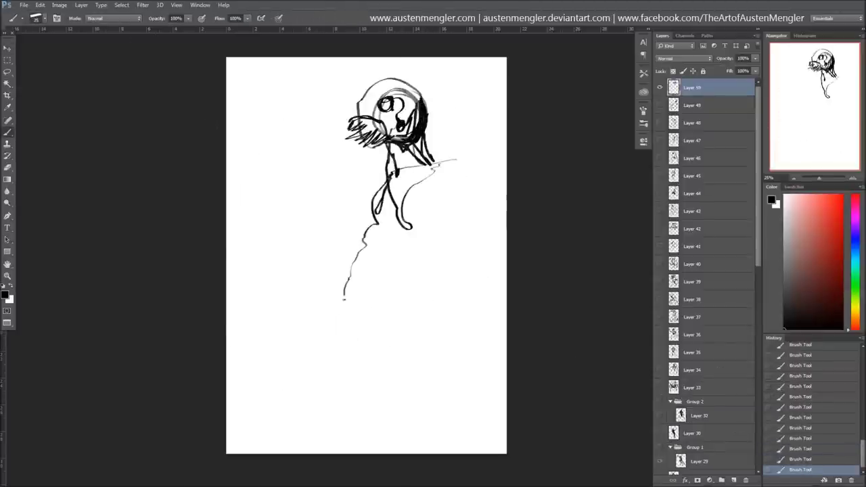
drag(433, 150, 410, 348)
drag(380, 196, 309, 347)
mouse_move(345, 274)
mouse_down()
mouse_move(397, 305)
mouse_move(384, 323)
mouse_up()
drag(395, 142, 406, 203)
drag(426, 165, 366, 251)
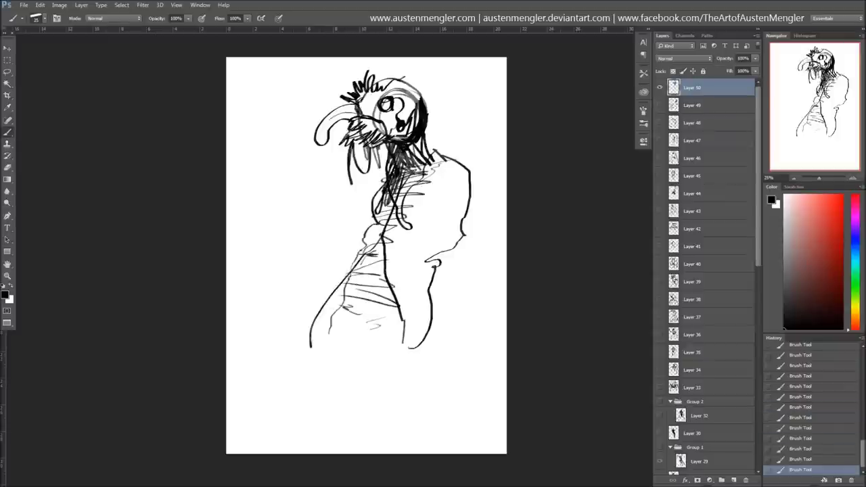
Undo the hair and tongue strokes, then add a shoulder bump and long diagonal limbs
click(808, 396)
click(808, 366)
drag(466, 159, 474, 187)
drag(291, 215, 391, 287)
mouse_move(305, 216)
mouse_down()
mouse_move(279, 186)
mouse_move(252, 418)
mouse_up()
mouse_move(301, 168)
mouse_down()
mouse_move(349, 271)
mouse_move(300, 159)
mouse_up()
drag(305, 160, 312, 381)
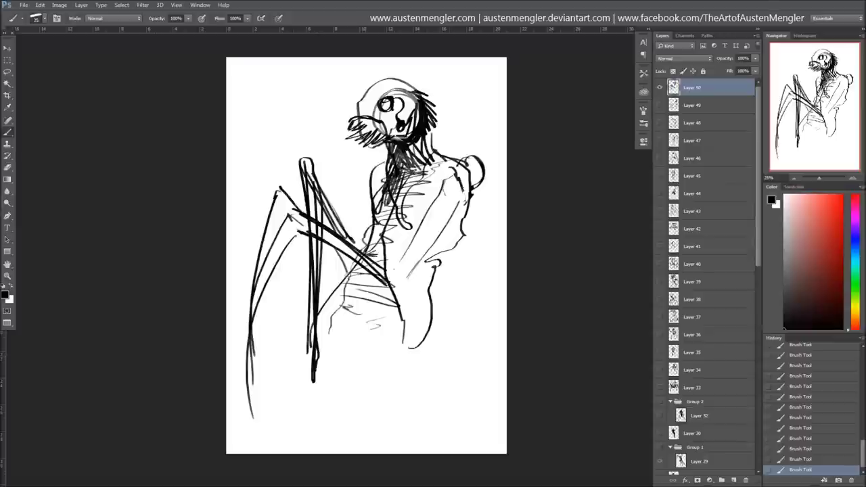
drag(436, 260, 412, 439)
Scale the skeletal sketch down with Free Transform and draw coils below the torso
click(39, 5)
click(44, 178)
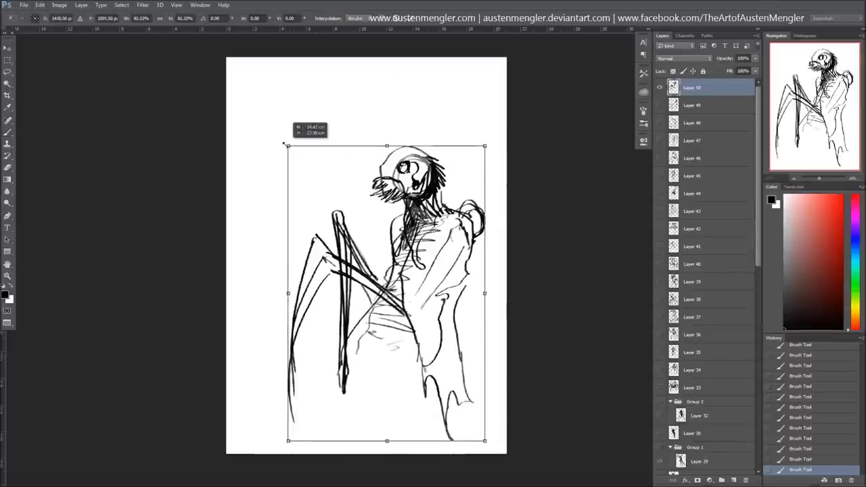
drag(225, 57, 268, 92)
key(Return)
drag(338, 230, 349, 308)
mouse_move(379, 257)
mouse_down()
mouse_move(317, 385)
mouse_move(419, 395)
mouse_move(473, 357)
mouse_up()
On a fresh layer, sketch the bulky creature's head, body, tail and back
key(ctrl+shift+alt+n)
mouse_move(378, 108)
mouse_down()
mouse_move(402, 139)
mouse_move(419, 199)
mouse_up()
drag(314, 101, 289, 159)
drag(365, 179, 432, 338)
drag(338, 230, 446, 311)
drag(282, 265, 351, 336)
drag(406, 176, 422, 233)
drag(318, 108, 335, 260)
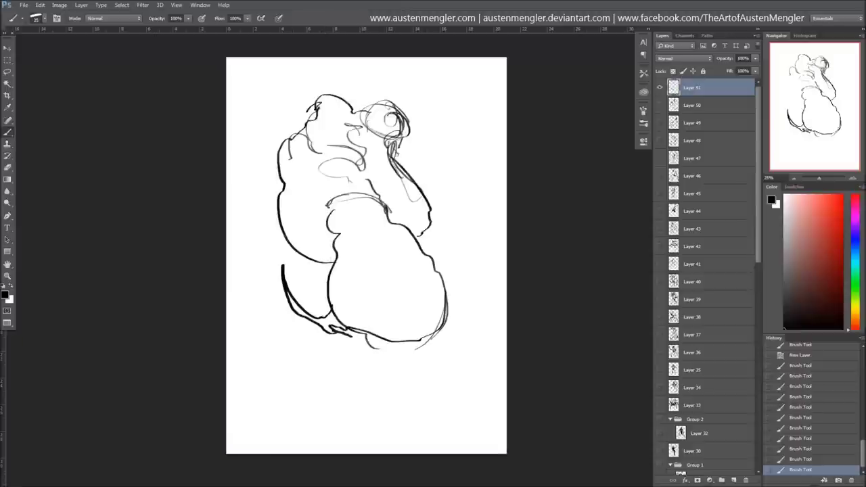
Add the bulky creature's large arms and claws, undoing the last strokes
drag(260, 87, 380, 87)
drag(257, 108, 252, 196)
drag(395, 155, 474, 288)
drag(324, 264, 240, 303)
drag(252, 203, 236, 301)
drag(257, 240, 264, 269)
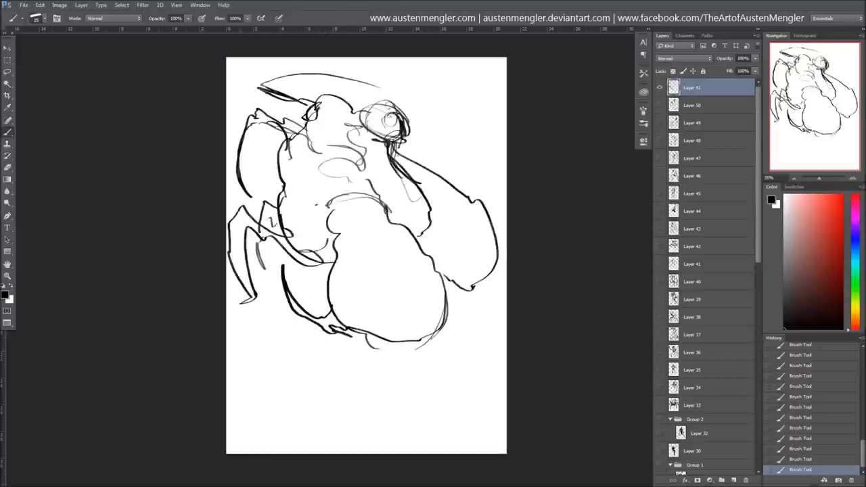
key(ctrl+alt+z)
key(ctrl+alt+z)
key(ctrl+alt+z)
On a fresh layer, draw a standing figure's head, skirted body, legs, right arm and waist
key(ctrl+shift+alt+n)
mouse_move(399, 76)
mouse_down()
mouse_move(414, 129)
mouse_move(416, 261)
mouse_up()
mouse_move(370, 112)
mouse_down()
mouse_move(334, 257)
mouse_move(452, 318)
mouse_up()
drag(377, 298, 337, 440)
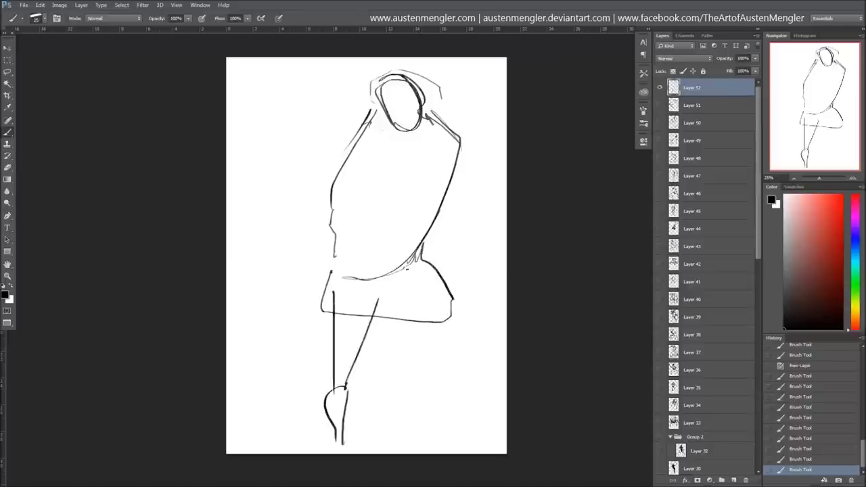
drag(345, 389, 342, 444)
drag(423, 261, 467, 359)
drag(348, 310, 394, 315)
drag(419, 112, 484, 228)
drag(372, 229, 410, 231)
drag(391, 234, 401, 280)
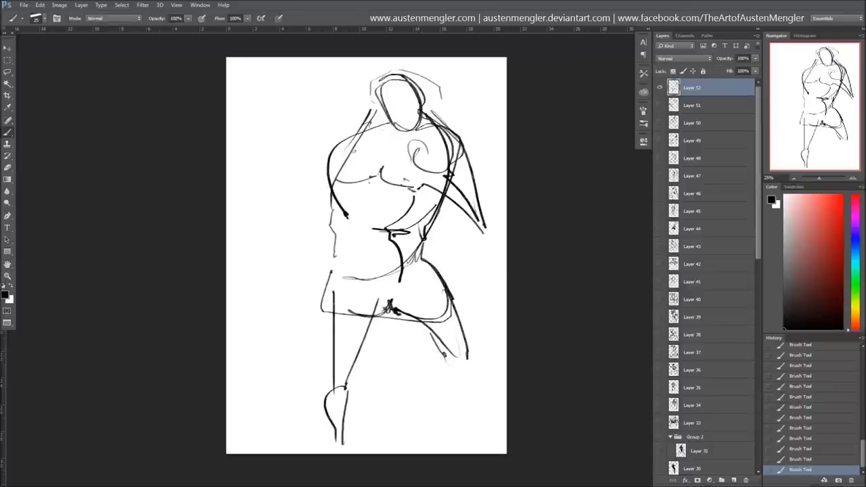
Add long strokes along the standing figure's left and right sides
drag(379, 119, 230, 294)
drag(338, 196, 230, 389)
mouse_move(426, 233)
mouse_down()
mouse_move(483, 452)
mouse_move(504, 452)
mouse_up()
drag(467, 360, 494, 449)
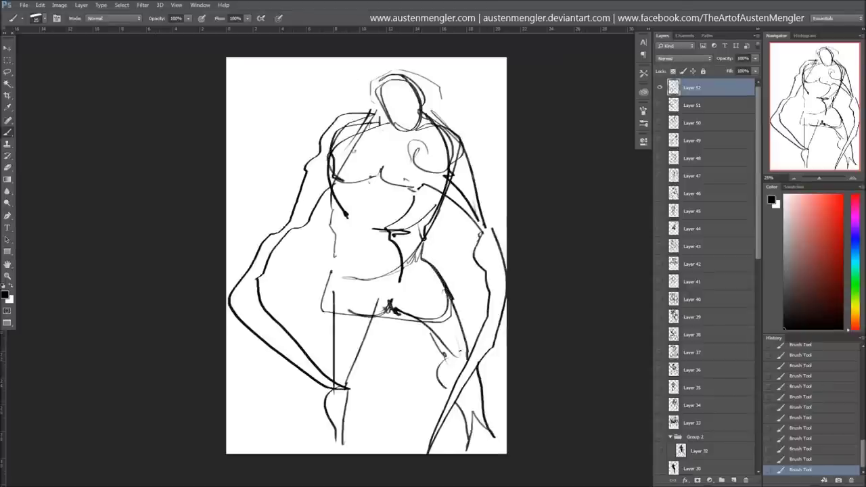
Hide the standing figure and start a rough round head with a trailing line on a new layer
click(659, 89)
click(733, 479)
drag(355, 111, 352, 116)
mouse_move(345, 108)
mouse_down()
mouse_move(368, 112)
mouse_move(410, 153)
mouse_move(442, 156)
mouse_up()
Sketch the figure's hips, legs, torso, sword line and left arm
drag(443, 157, 429, 229)
drag(422, 162, 387, 216)
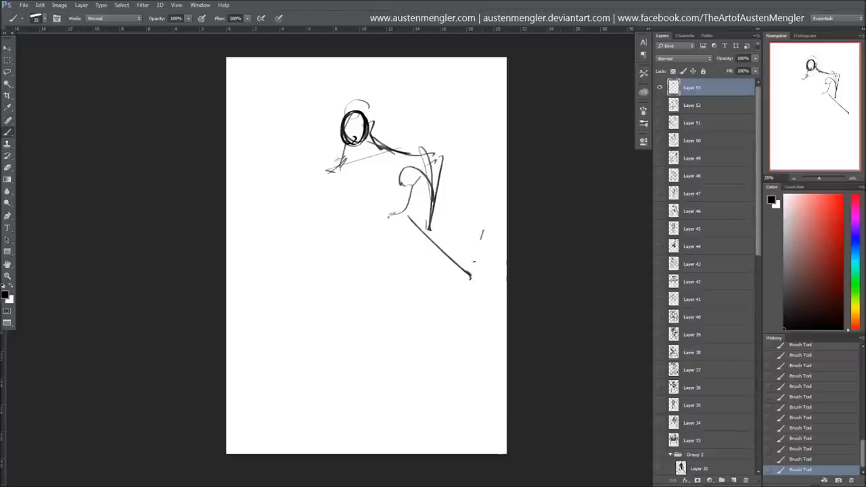
drag(482, 240, 412, 403)
drag(466, 284, 372, 380)
drag(389, 174, 359, 236)
drag(304, 132, 342, 181)
drag(358, 223, 307, 318)
drag(312, 294, 248, 391)
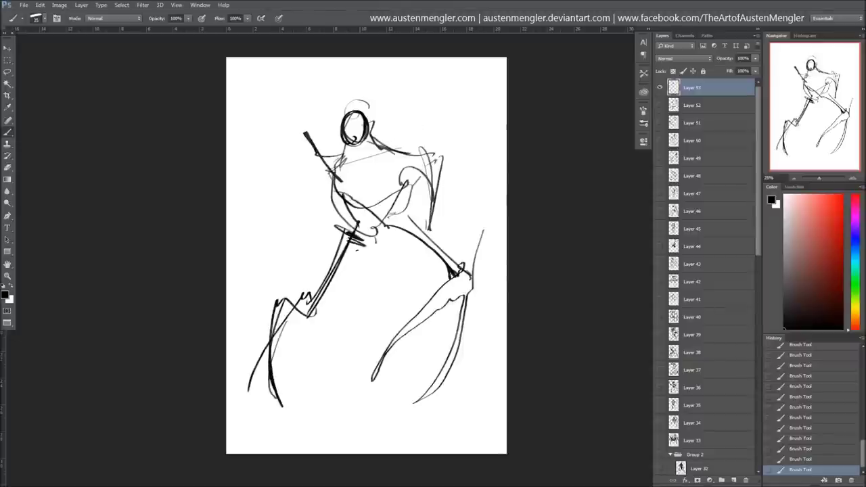
Add antlers, thin arm lines, leg and hip strokes, and a long diagonal across the figure
drag(467, 102, 439, 146)
drag(267, 101, 338, 155)
drag(301, 145, 307, 199)
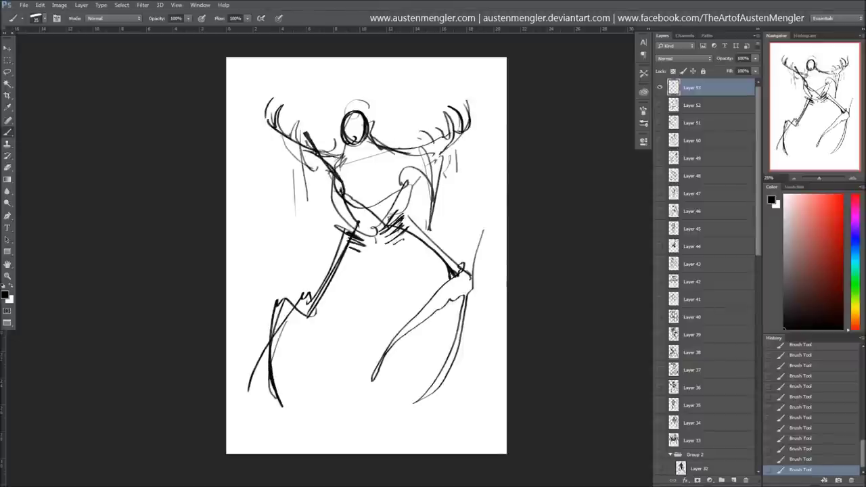
drag(338, 172, 348, 223)
mouse_move(399, 207)
mouse_down()
mouse_move(470, 308)
mouse_move(358, 409)
mouse_up()
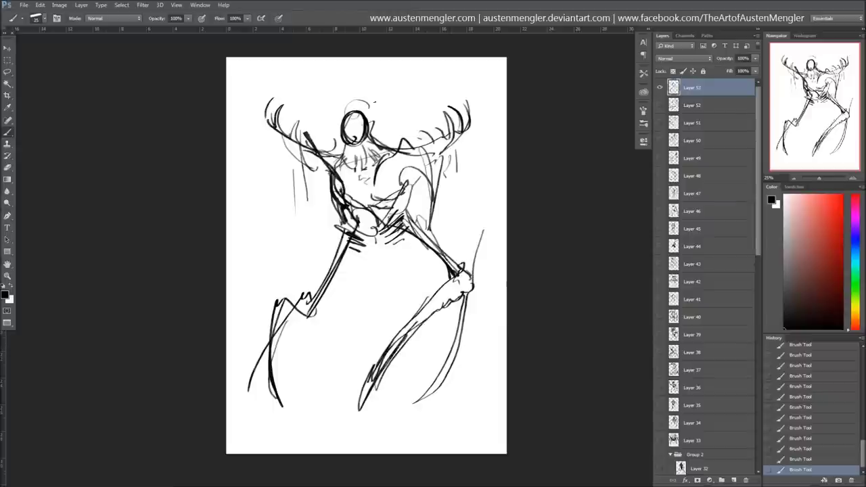
drag(287, 216, 372, 260)
drag(450, 210, 466, 257)
mouse_move(450, 230)
mouse_down()
mouse_move(359, 338)
mouse_move(315, 426)
mouse_up()
drag(364, 251, 333, 276)
Darken the figure's left arm and leg and add torso and belly detail
drag(299, 233, 308, 284)
drag(315, 318, 312, 378)
drag(293, 229, 307, 308)
drag(432, 250, 406, 298)
drag(365, 287, 348, 318)
drag(399, 304, 344, 371)
drag(447, 236, 427, 260)
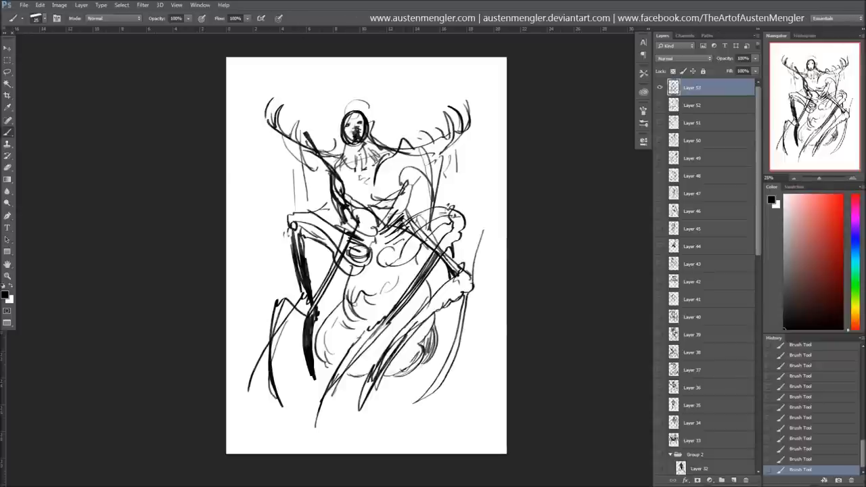
On a new layer, sketch a creature's hatched head, neck, shoulders and chin loops
click(733, 480)
mouse_move(422, 134)
mouse_down()
mouse_move(425, 157)
mouse_move(325, 217)
mouse_up()
mouse_move(416, 162)
mouse_down()
mouse_move(379, 203)
mouse_move(389, 216)
mouse_up()
mouse_move(311, 203)
mouse_down()
mouse_move(375, 229)
mouse_move(414, 315)
mouse_up()
drag(308, 223, 285, 298)
drag(288, 203, 361, 271)
drag(297, 236, 368, 284)
Add head curves, more chin loops and the creature's long right-side contour
drag(325, 125, 342, 163)
drag(318, 173, 259, 217)
drag(304, 247, 365, 300)
drag(423, 169, 452, 226)
drag(386, 125, 501, 304)
mouse_move(362, 108)
mouse_down()
mouse_move(446, 166)
mouse_move(450, 233)
mouse_up()
drag(391, 260, 443, 255)
drag(259, 218, 291, 251)
Draw the creature's legs, arms and curled claws
drag(409, 314, 427, 396)
drag(298, 243, 254, 387)
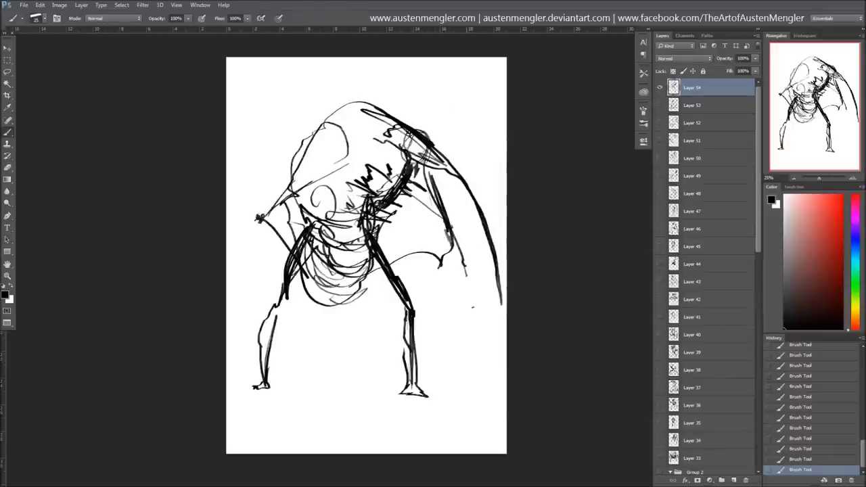
drag(406, 284, 467, 365)
drag(261, 217, 311, 355)
drag(318, 315, 308, 355)
Hatch the chest and fill the creature's torso and arms with grey tone
drag(382, 193, 447, 274)
drag(298, 210, 255, 263)
drag(365, 184, 338, 257)
mouse_move(365, 215)
mouse_down()
mouse_move(342, 270)
mouse_move(379, 301)
mouse_up()
drag(321, 220, 331, 284)
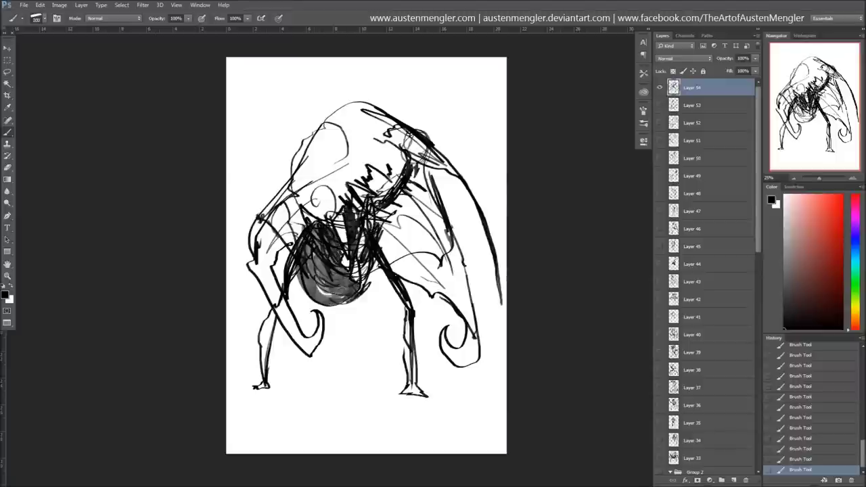
drag(301, 247, 352, 301)
drag(385, 223, 461, 303)
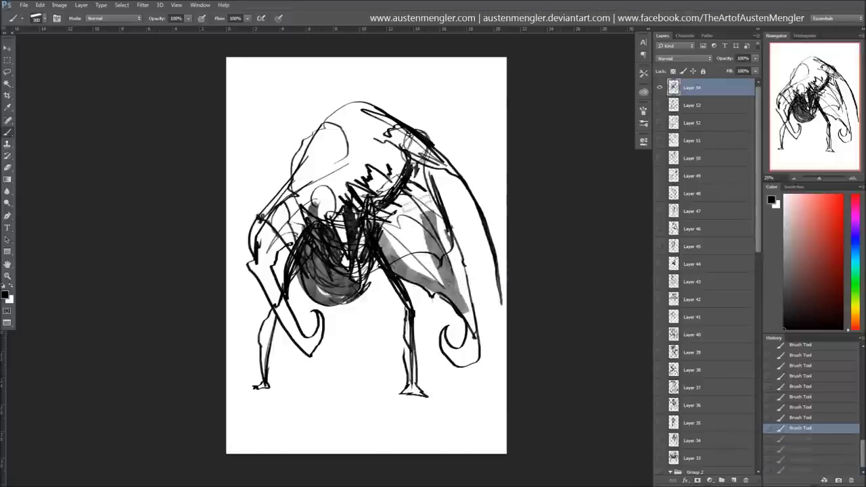
drag(406, 196, 449, 298)
drag(341, 190, 267, 284)
Add an arch at upper right, spiky hair, and darken under the torso and left arm
drag(407, 132, 475, 172)
drag(441, 157, 491, 210)
drag(335, 108, 378, 95)
drag(307, 136, 325, 125)
drag(382, 280, 379, 327)
drag(300, 263, 291, 307)
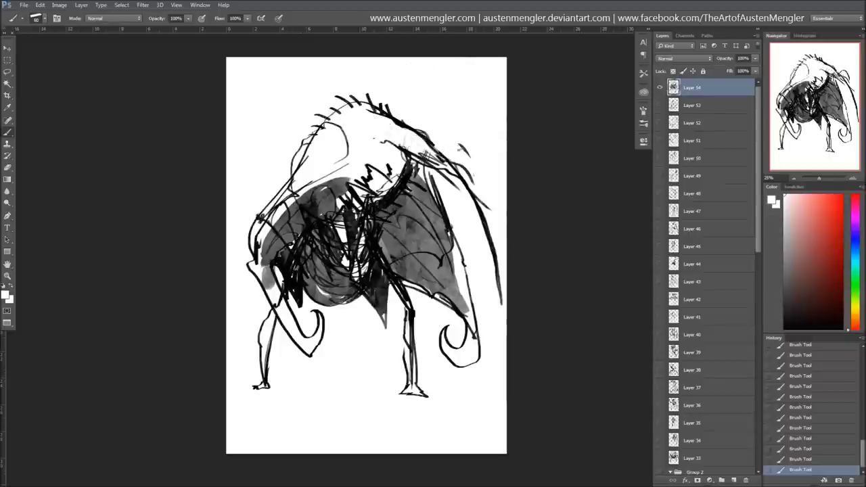
Sketch a new creature's head, body, clawed hands, right arm and long curving tail
drag(376, 85, 339, 121)
drag(382, 91, 426, 98)
drag(349, 132, 365, 172)
mouse_move(389, 98)
mouse_down()
mouse_move(359, 146)
mouse_move(297, 199)
mouse_up()
drag(379, 169, 348, 203)
drag(446, 162, 486, 264)
drag(416, 230, 457, 234)
mouse_move(323, 257)
mouse_down()
mouse_move(382, 267)
mouse_move(333, 414)
mouse_up()
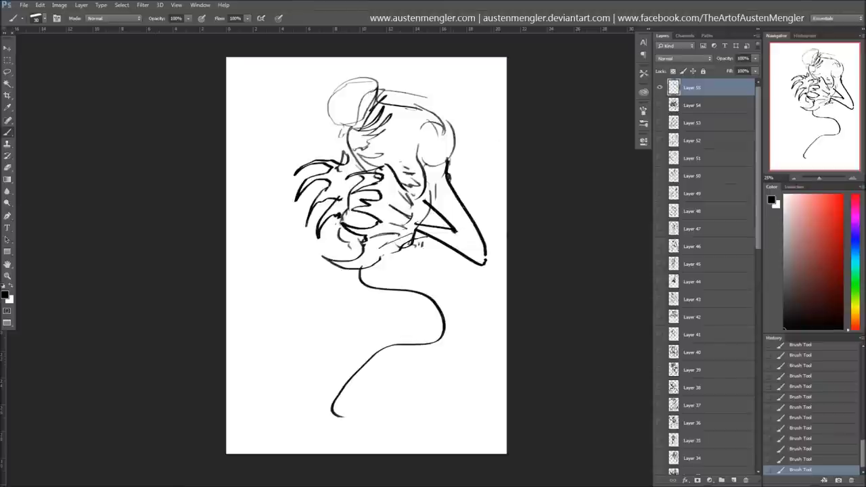
Finish the clawed creature with hair strokes, long arm strokes, fin curves and tail curls
drag(406, 108, 462, 106)
drag(450, 123, 486, 166)
drag(315, 234, 265, 305)
drag(256, 241, 338, 186)
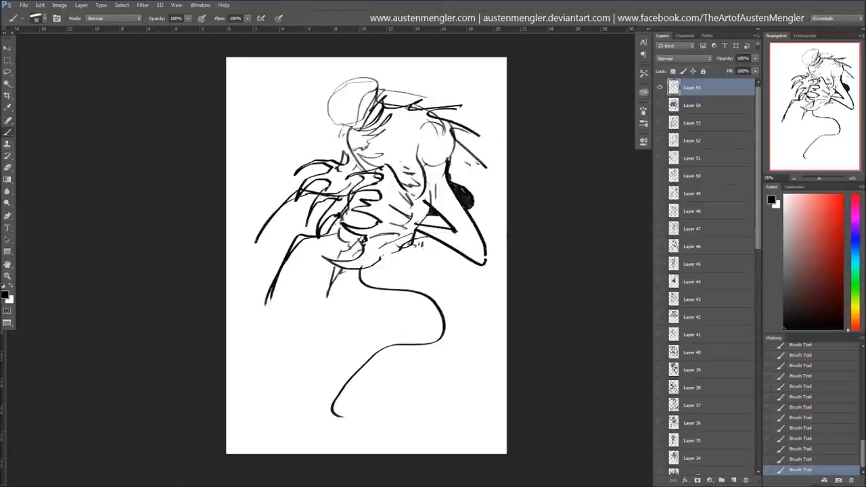
drag(317, 148, 358, 169)
drag(384, 254, 403, 284)
mouse_move(414, 236)
mouse_down()
mouse_move(483, 332)
mouse_move(324, 368)
mouse_up()
mouse_move(426, 372)
mouse_down()
mouse_move(379, 426)
mouse_move(257, 406)
mouse_move(254, 413)
mouse_up()
Begin a new creature by sketching its head, spiky shell shape and a long curved tail
drag(270, 162, 297, 125)
drag(358, 105, 409, 132)
drag(315, 94, 463, 135)
drag(328, 104, 365, 152)
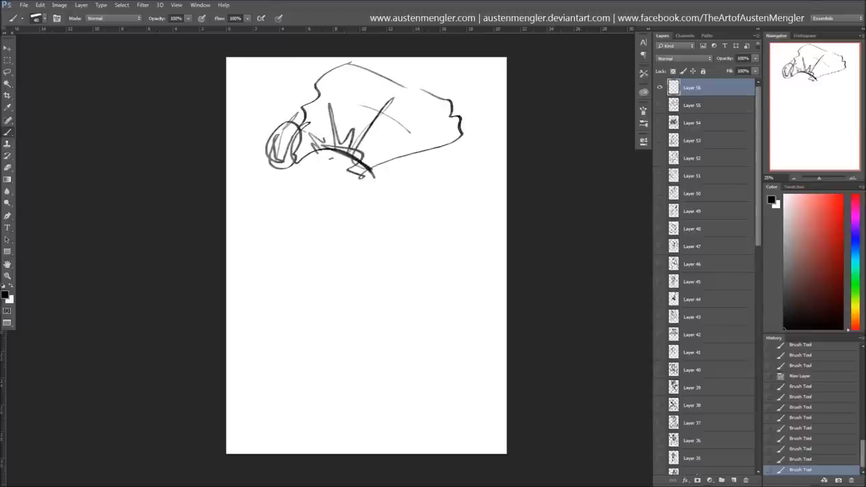
drag(446, 102, 467, 169)
drag(345, 115, 406, 142)
drag(382, 203, 433, 193)
drag(412, 142, 473, 202)
mouse_move(487, 149)
mouse_down()
mouse_move(255, 402)
mouse_move(476, 202)
mouse_up()
Add a curly beard, neck and shell lines, and a second tail line reaching the bottom
drag(457, 264, 430, 332)
drag(372, 220, 406, 251)
drag(446, 190, 463, 236)
drag(433, 247, 402, 297)
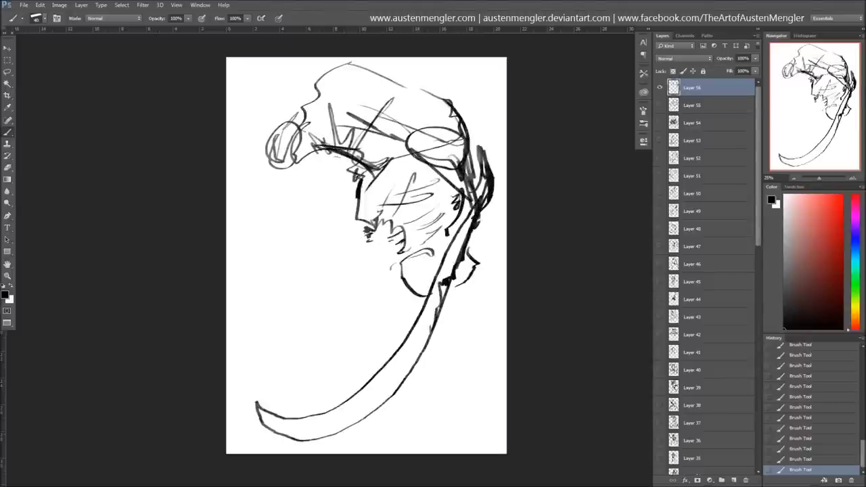
drag(368, 230, 392, 294)
drag(487, 271, 439, 369)
drag(487, 291, 406, 432)
drag(409, 301, 330, 396)
Outline the shell's left side, undo the extra hatching, and redraw the left-side curve
drag(346, 162, 287, 314)
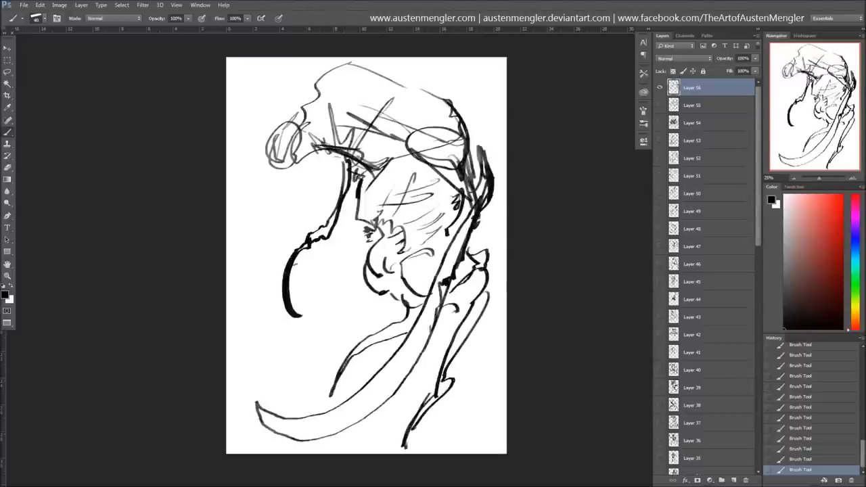
drag(304, 237, 274, 369)
drag(291, 81, 389, 169)
key(ctrl+z)
key(ctrl+z)
mouse_move(267, 100)
mouse_down()
mouse_move(312, 145)
mouse_move(257, 179)
mouse_move(244, 230)
mouse_up()
Shrink the new creature with Ctrl+T, then hatch hair across the top and right of its head
key(ctrl+t)
drag(251, 61, 272, 122)
key(Return)
drag(354, 128, 389, 160)
drag(390, 141, 427, 176)
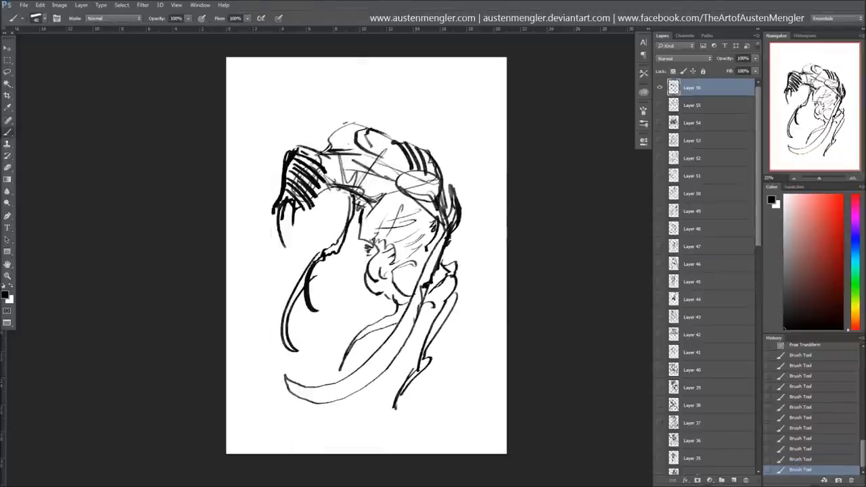
drag(332, 138, 355, 110)
drag(355, 129, 389, 112)
drag(421, 148, 469, 171)
drag(439, 166, 472, 210)
Strengthen the tusk and fill the torso and tusk centre with thick black strokes
drag(430, 260, 351, 358)
mouse_move(459, 257)
mouse_down()
mouse_move(436, 335)
mouse_move(387, 427)
mouse_up()
drag(446, 353, 433, 399)
drag(386, 323, 332, 376)
drag(402, 303, 335, 370)
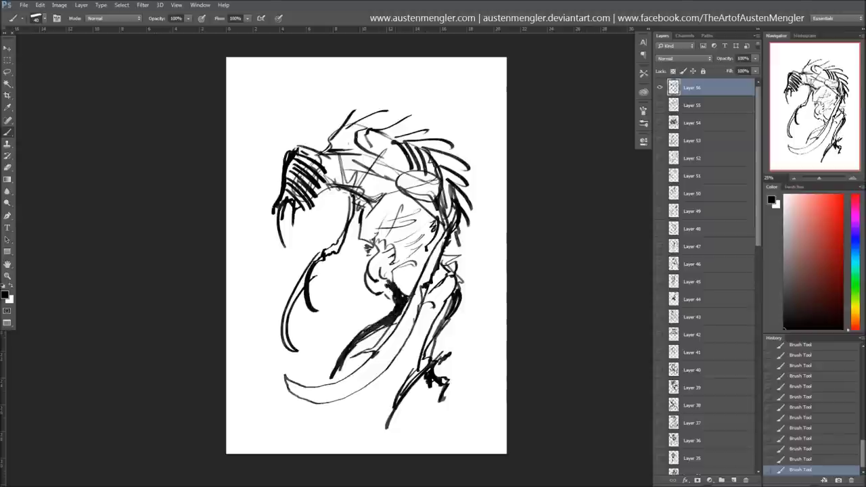
drag(396, 257, 385, 318)
drag(368, 220, 378, 277)
key(bracketleft)
key(bracketleft)
key(bracketleft)
drag(447, 298, 413, 357)
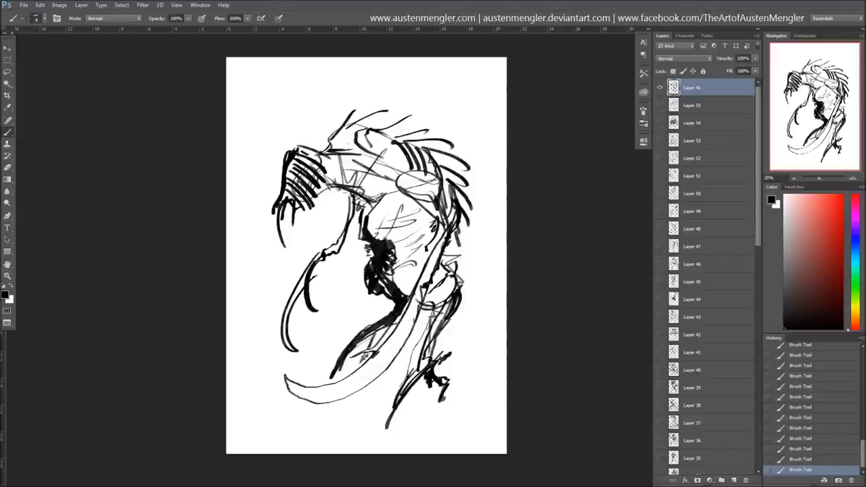
On a new layer, paint white over the tusk and part of the torso
key(ctrl+shift+alt+n)
key(x)
drag(460, 230, 389, 328)
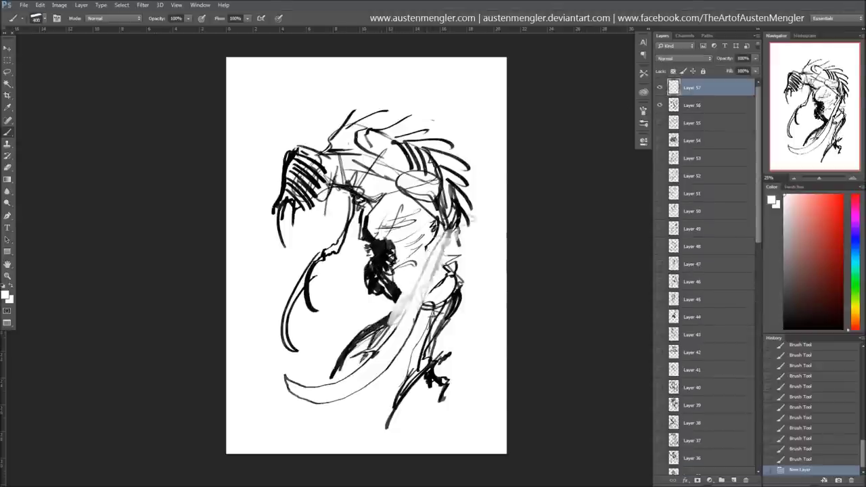
drag(433, 304, 284, 398)
drag(365, 210, 284, 352)
drag(473, 169, 416, 237)
On another new layer, redraw the hair, torso outline and lower tusk in black
key(ctrl+shift+alt+n)
key(x)
drag(409, 145, 443, 229)
mouse_move(412, 260)
mouse_down()
mouse_move(433, 308)
mouse_move(332, 372)
mouse_up()
drag(413, 301, 358, 362)
drag(403, 162, 355, 210)
drag(392, 145, 423, 186)
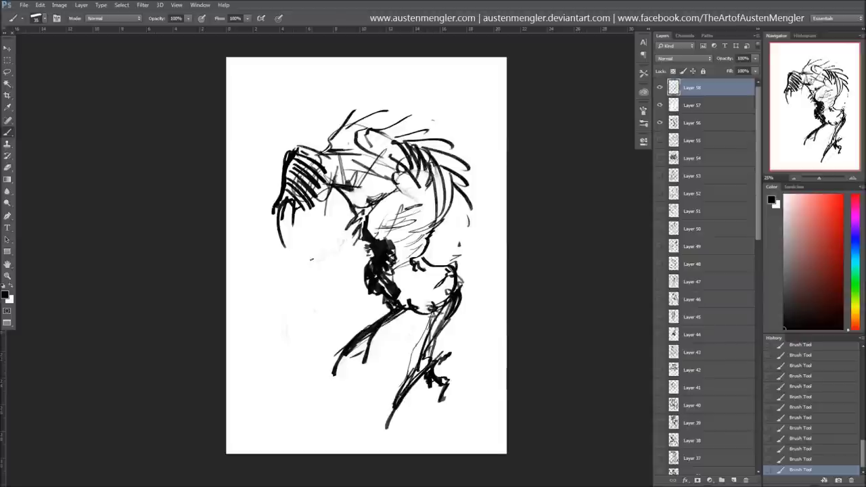
Draw large outstretched wings with wing-joint circles and long wing lines on both sides
drag(392, 142, 449, 190)
drag(439, 81, 474, 176)
mouse_move(368, 136)
mouse_down()
mouse_move(307, 82)
mouse_move(240, 169)
mouse_up()
drag(240, 173, 270, 369)
drag(474, 98, 456, 436)
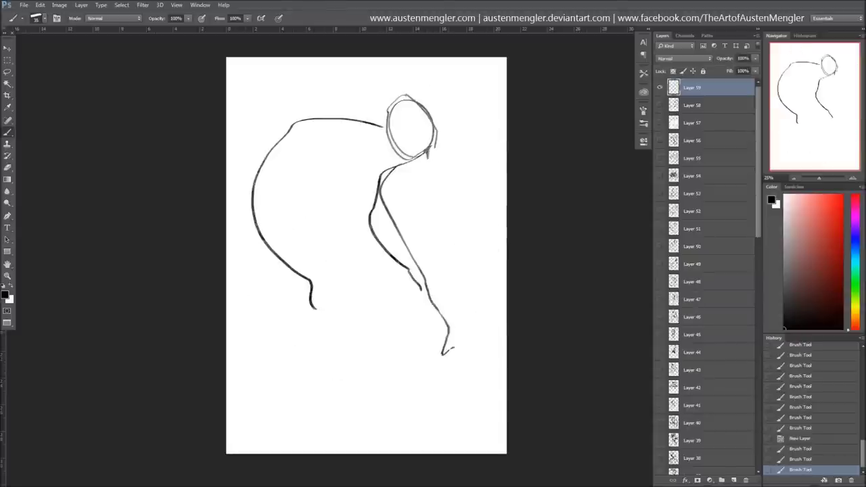
Add leg, torso and hair strokes, a dark-toothed jaw, squiggly legs and two spider-like legs
drag(389, 233, 447, 352)
drag(369, 213, 416, 369)
drag(410, 305, 433, 349)
drag(416, 159, 378, 277)
drag(287, 108, 369, 125)
drag(268, 186, 328, 186)
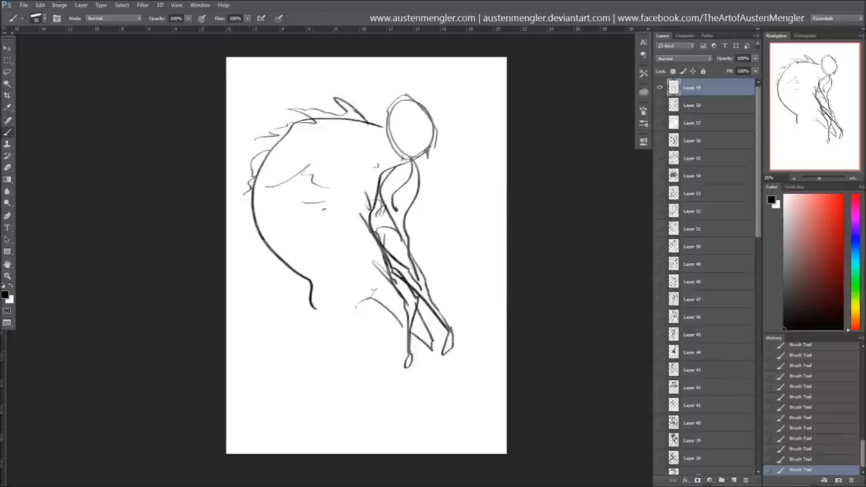
drag(294, 213, 335, 240)
drag(304, 290, 389, 368)
drag(318, 324, 382, 274)
drag(443, 389, 406, 436)
mouse_move(341, 368)
mouse_down()
mouse_move(325, 433)
mouse_move(389, 301)
mouse_up()
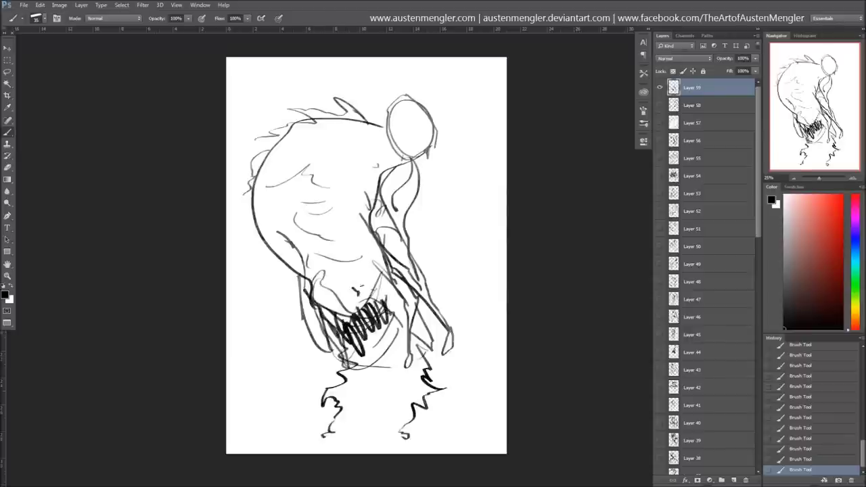
drag(321, 243, 385, 294)
drag(344, 220, 358, 242)
drag(426, 277, 487, 301)
drag(385, 287, 474, 424)
Give the figure a head with two eyes, a mouth, hair and neck, plus a dark patch
drag(366, 162, 409, 159)
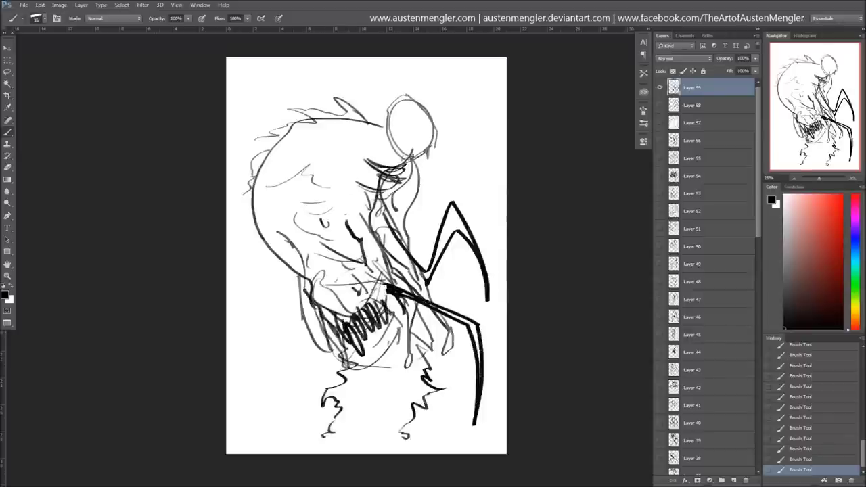
drag(387, 105, 390, 136)
drag(394, 132, 426, 141)
drag(396, 128, 400, 129)
drag(424, 127, 429, 130)
drag(389, 101, 433, 108)
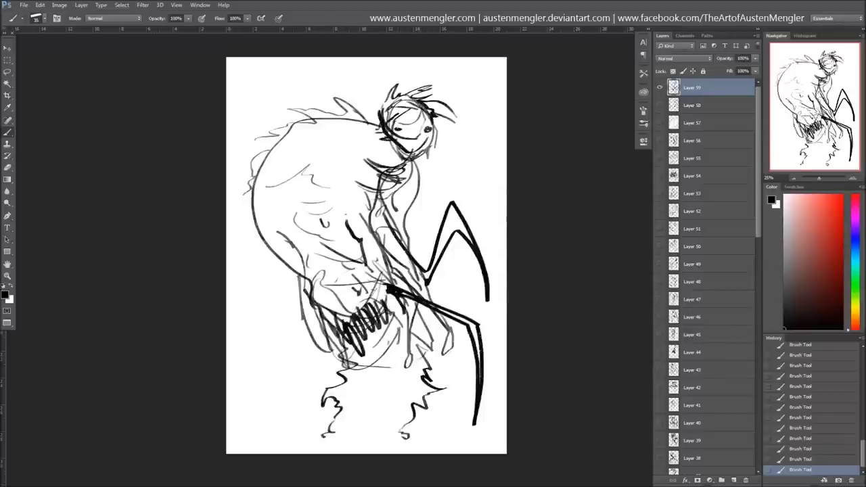
drag(365, 162, 409, 155)
drag(298, 202, 321, 163)
mouse_move(318, 311)
mouse_down()
mouse_move(307, 375)
mouse_move(292, 343)
mouse_up()
drag(412, 308, 439, 375)
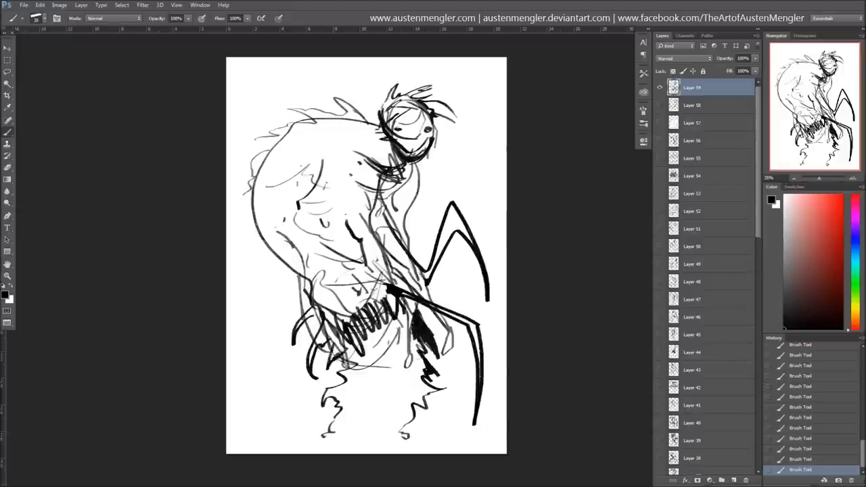
drag(328, 342, 355, 369)
Sketch a new creature's head, back curve, eyes, jagged jaw, clawed hand and body contours
drag(372, 162, 423, 283)
drag(288, 177, 382, 152)
mouse_move(283, 145)
mouse_down()
mouse_move(289, 139)
mouse_move(324, 173)
mouse_move(280, 209)
mouse_up()
mouse_move(330, 169)
mouse_down()
mouse_move(311, 203)
mouse_move(327, 245)
mouse_up()
drag(331, 274, 303, 316)
drag(374, 257, 352, 311)
drag(408, 213, 368, 287)
drag(443, 222, 416, 291)
drag(302, 215, 293, 246)
drag(379, 289, 419, 295)
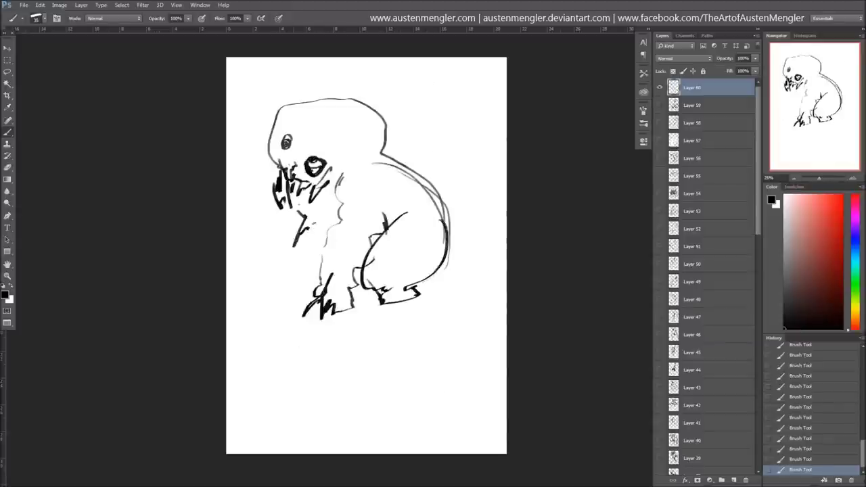
Hatch the creature's neck, add its front leg, arm and head curls, then shrink it lower right
drag(311, 172, 274, 304)
drag(278, 215, 246, 287)
drag(378, 115, 365, 166)
drag(332, 122, 375, 142)
drag(419, 179, 427, 208)
key(ctrl+t)
drag(286, 127, 317, 223)
key(Return)
Add spikes along the creature's back, a long curved tail and chest hatching
drag(386, 254, 423, 288)
drag(441, 161, 433, 322)
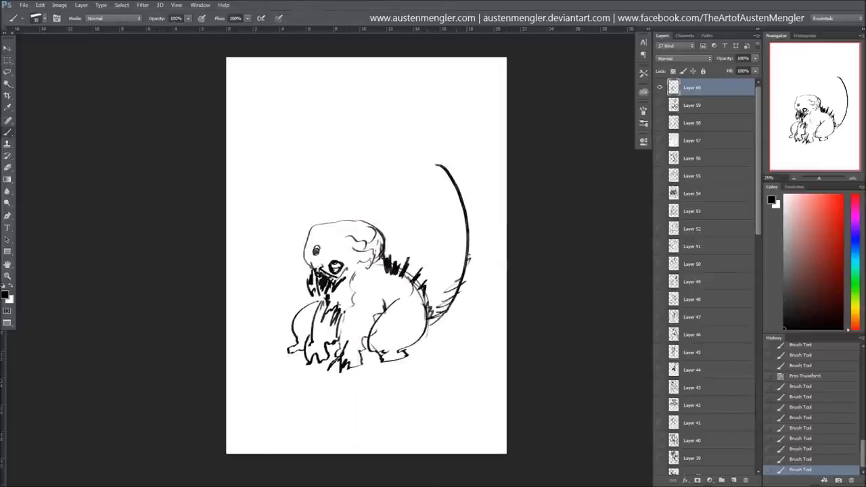
drag(337, 112, 447, 166)
mouse_move(318, 238)
mouse_down()
mouse_move(323, 274)
mouse_move(314, 291)
mouse_up()
Hide the previous creature and, on a new layer, sketch a standing figure's head, body, legs and arms
click(660, 87)
key(ctrl+shift+alt+n)
drag(427, 140, 412, 182)
drag(419, 166, 422, 245)
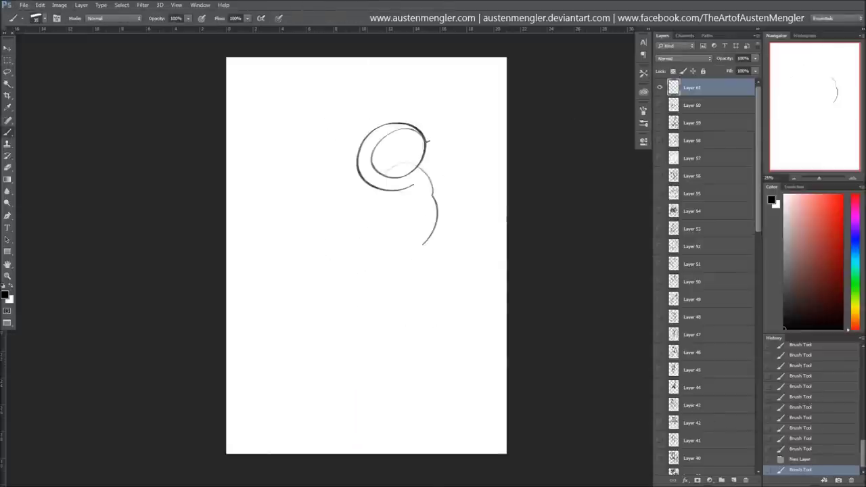
drag(352, 196, 406, 270)
drag(422, 192, 413, 331)
drag(338, 250, 315, 345)
drag(341, 166, 298, 227)
drag(430, 169, 450, 230)
drag(385, 226, 440, 216)
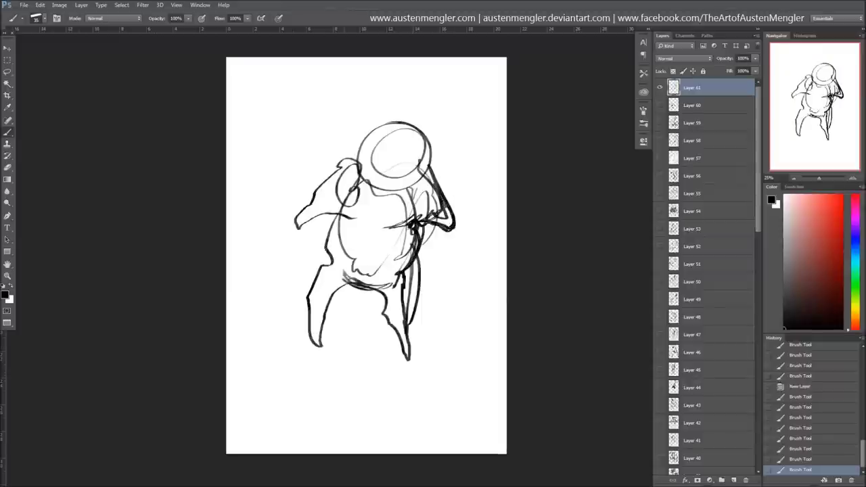
Add knee and body lines, dark eyes and a black nose blob, then shrink the figure
drag(320, 304, 335, 291)
drag(386, 298, 406, 334)
drag(346, 223, 338, 267)
drag(372, 148, 378, 161)
drag(404, 165, 395, 199)
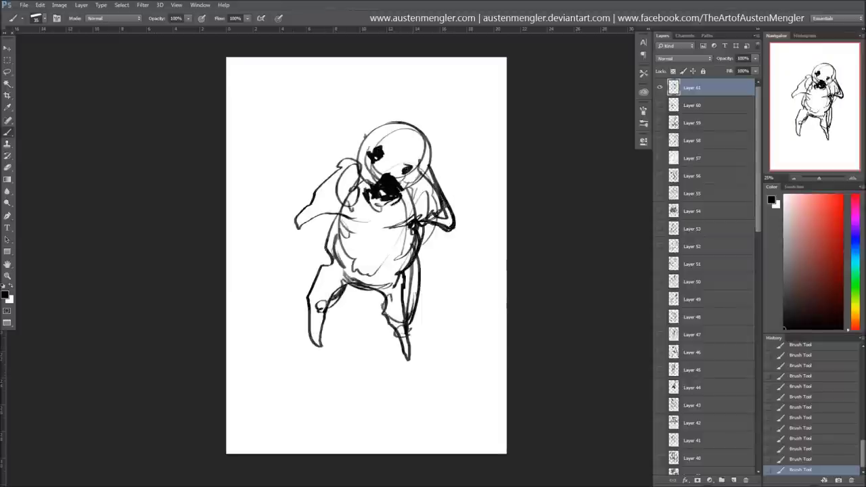
key(ctrl+t)
drag(456, 366, 425, 280)
key(Return)
Give the standing figure long sweeping arm and leg strokes
drag(406, 179, 462, 215)
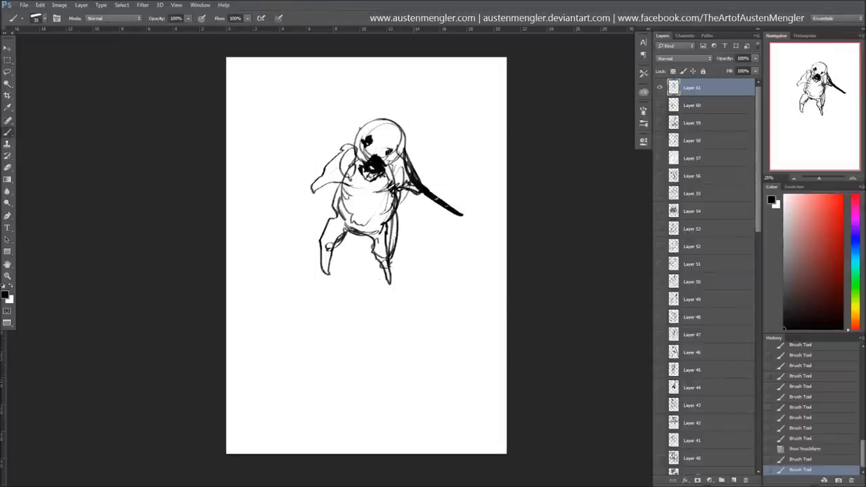
drag(376, 264, 412, 355)
drag(331, 267, 287, 409)
drag(406, 176, 467, 342)
drag(337, 176, 257, 335)
drag(310, 193, 351, 175)
On a new layer, sketch another figure's head, shoulders and body, then scale it down
key(ctrl+shift+n)
drag(349, 88, 401, 104)
drag(365, 145, 329, 241)
drag(386, 106, 446, 230)
drag(325, 209, 290, 386)
key(ctrl+t)
drag(477, 401, 416, 291)
key(b)
key(Return)
Draw the new figure's legs and limb curves, plus a hatched back contour and shoulder line
drag(369, 227, 430, 399)
drag(308, 287, 265, 387)
mouse_move(375, 210)
mouse_down()
mouse_move(440, 308)
mouse_move(452, 368)
mouse_up()
drag(338, 267, 359, 365)
drag(365, 277, 380, 369)
drag(379, 182, 382, 237)
mouse_move(362, 108)
mouse_down()
mouse_move(419, 142)
mouse_move(413, 181)
mouse_up()
Paint out the sketchy head in white, redraw it smaller, add hatching and transform the figure
key(x)
mouse_move(351, 91)
mouse_down()
mouse_move(341, 122)
mouse_move(402, 116)
mouse_up()
drag(333, 129, 338, 173)
mouse_move(375, 108)
mouse_down()
mouse_move(416, 95)
mouse_move(419, 112)
mouse_up()
key(ctrl+z)
key(bracketleft)
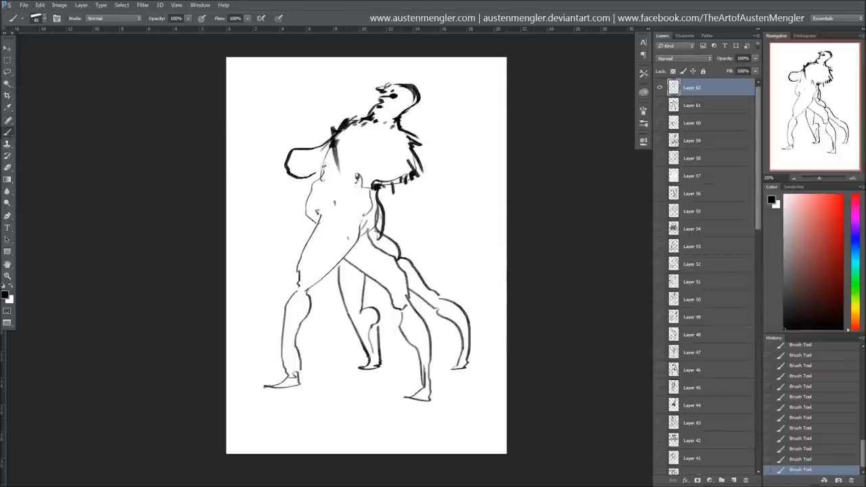
drag(385, 223, 325, 325)
key(ctrl+t)
drag(291, 74, 148, 77)
key(Return)
Draw two scythe arms on the left and shade the back and leg, undoing a stray stroke
drag(301, 227, 261, 184)
drag(259, 186, 240, 257)
drag(348, 193, 304, 160)
drag(305, 161, 256, 238)
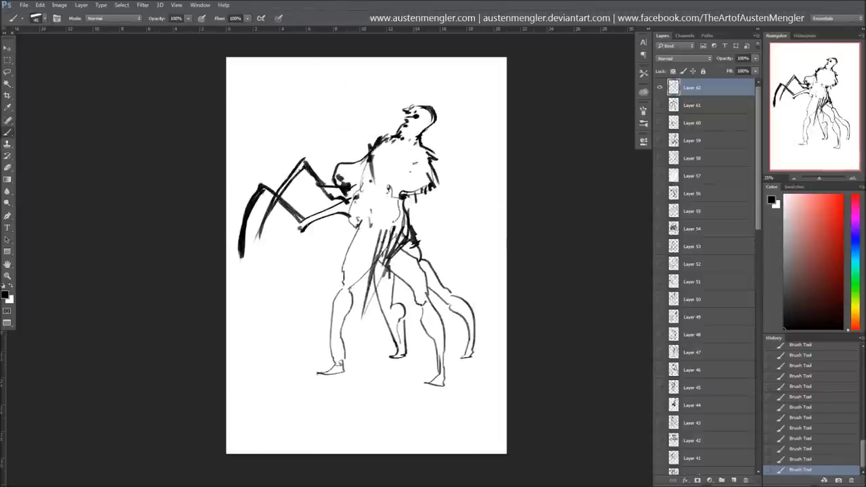
drag(426, 250, 399, 301)
mouse_move(390, 264)
mouse_down()
mouse_move(379, 315)
mouse_move(399, 355)
mouse_up()
drag(440, 166, 477, 127)
key(ctrl+z)
key(bracketleft)
key(bracketleft)
key(bracketleft)
Sweep curved strokes down the figure's left side and add thin antenna-like strokes from the head
mouse_move(359, 206)
mouse_down()
mouse_move(318, 311)
mouse_move(345, 248)
mouse_up()
drag(352, 213, 300, 265)
drag(345, 212, 322, 253)
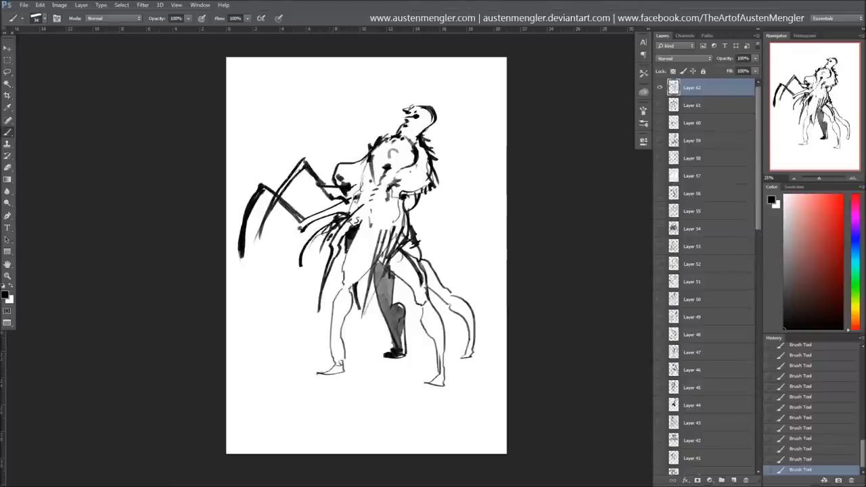
drag(409, 116, 356, 98)
drag(404, 121, 368, 120)
Begin a skull-like head with an outline, round eye and jaw
drag(366, 182, 409, 229)
mouse_move(365, 211)
mouse_down()
mouse_move(380, 209)
mouse_move(389, 263)
mouse_up()
drag(345, 191, 331, 223)
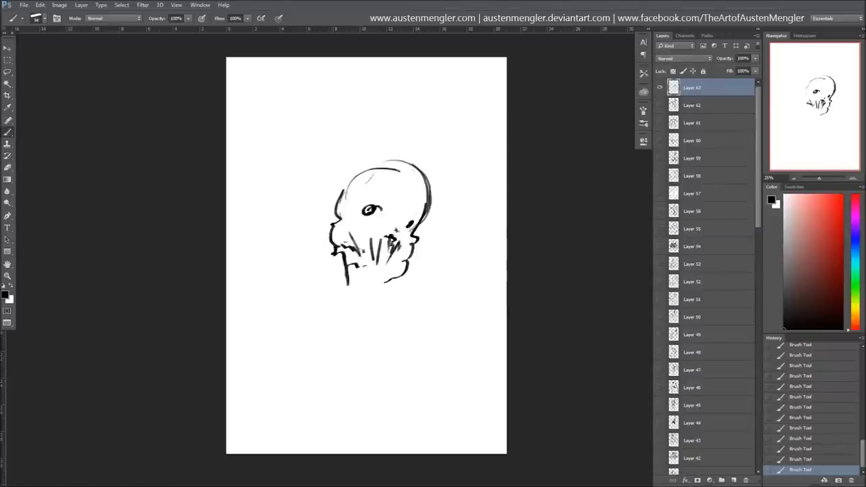
Draw the skull's face and jaw, then shrink the head and move it up-left
drag(335, 257, 409, 304)
key(ctrl+t)
mouse_move(348, 291)
mouse_down()
mouse_move(406, 308)
mouse_move(406, 245)
mouse_up()
key(Return)
Draw the body, arm and claw, plus spider-like legs around the skull head
drag(425, 143, 453, 245)
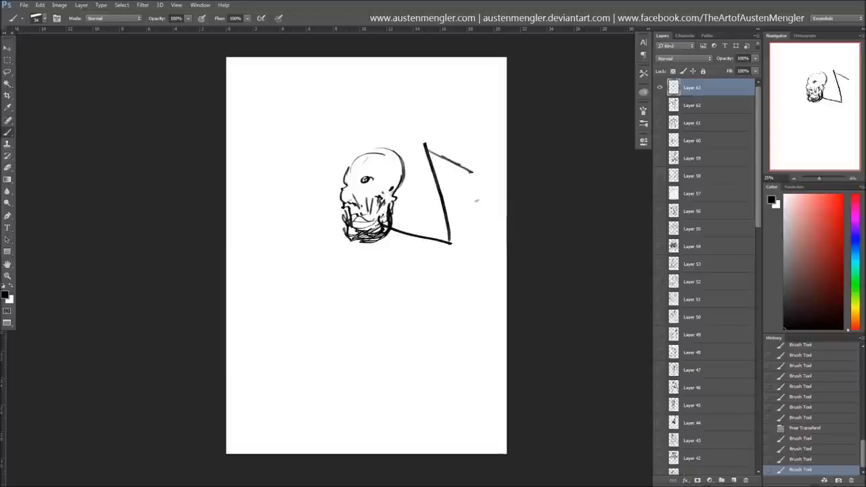
drag(474, 173, 489, 311)
drag(410, 203, 427, 352)
drag(305, 201, 281, 335)
drag(405, 236, 328, 271)
drag(306, 183, 330, 274)
drag(291, 209, 297, 289)
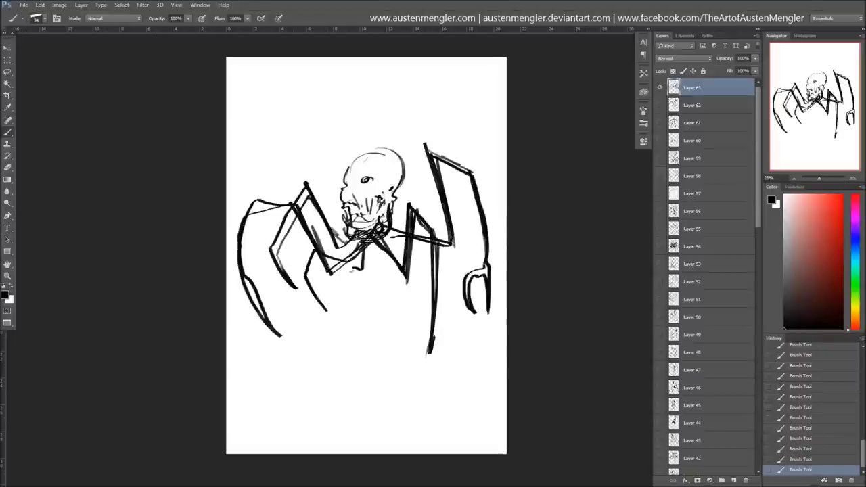
drag(348, 267, 392, 318)
drag(405, 186, 433, 196)
Darken the skull's eye sockets and cheek
drag(362, 176, 373, 183)
drag(386, 183, 396, 190)
drag(345, 180, 350, 186)
drag(388, 187, 394, 191)
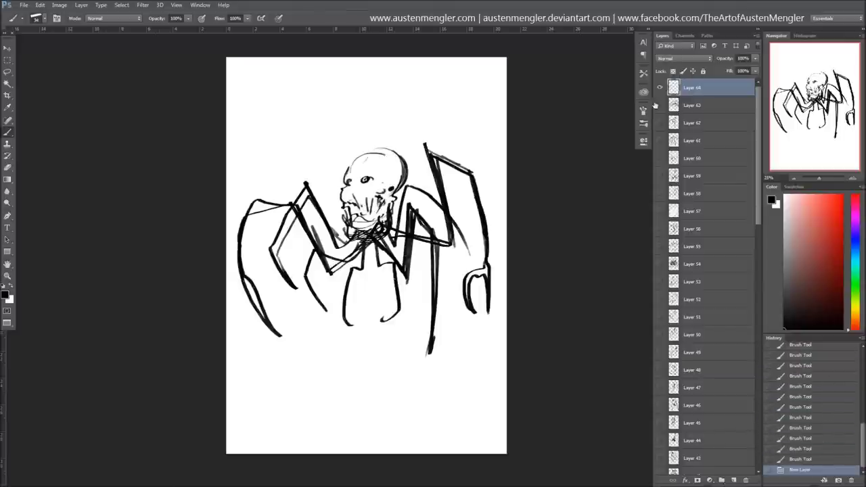
Outline a new figure's head and tapering body with bold arm and right-side contours
mouse_move(387, 164)
mouse_down()
mouse_move(418, 267)
mouse_move(406, 223)
mouse_up()
drag(375, 257, 340, 375)
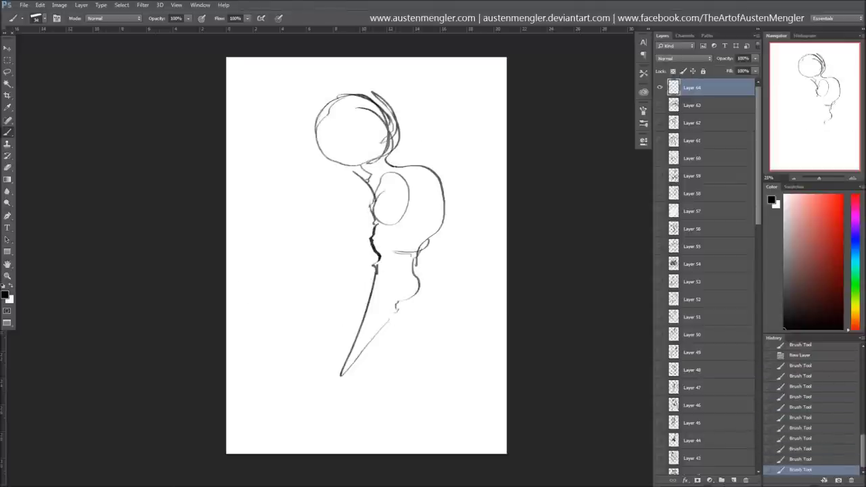
mouse_move(355, 216)
mouse_down()
mouse_move(409, 247)
mouse_move(336, 269)
mouse_up()
drag(335, 270, 241, 378)
mouse_move(391, 226)
mouse_down()
mouse_move(416, 287)
mouse_move(443, 405)
mouse_up()
drag(446, 368, 433, 436)
Draw the new figure's legs, wing and cape
drag(409, 318, 415, 433)
drag(396, 335, 307, 443)
drag(440, 243, 476, 382)
drag(369, 203, 249, 284)
drag(428, 254, 448, 311)
drag(375, 223, 294, 362)
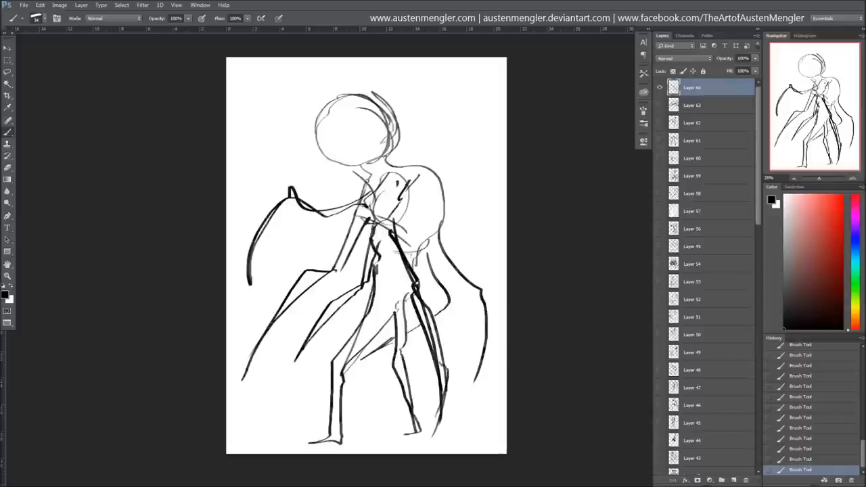
Add black eyes, a mouth and a shoulder contour to the winged figure
drag(389, 162, 466, 203)
drag(446, 220, 419, 257)
drag(328, 142, 353, 166)
drag(308, 120, 318, 133)
drag(360, 129, 371, 140)
drag(311, 108, 382, 94)
Strengthen the figure's torso and leg down to the foot, then add a blank layer
mouse_move(389, 231)
mouse_down()
mouse_move(414, 297)
mouse_move(400, 369)
mouse_move(415, 433)
mouse_up()
drag(392, 439, 423, 436)
drag(401, 294, 384, 324)
drag(382, 324, 342, 389)
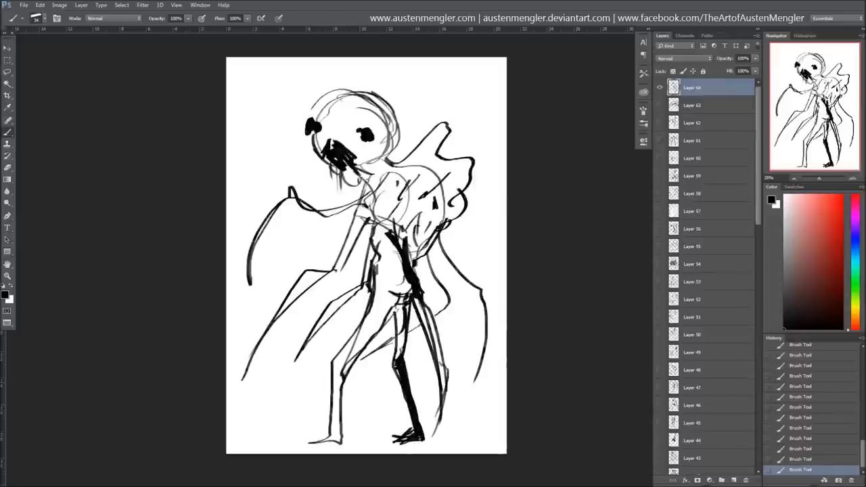
key(ctrl+shift+alt+n)
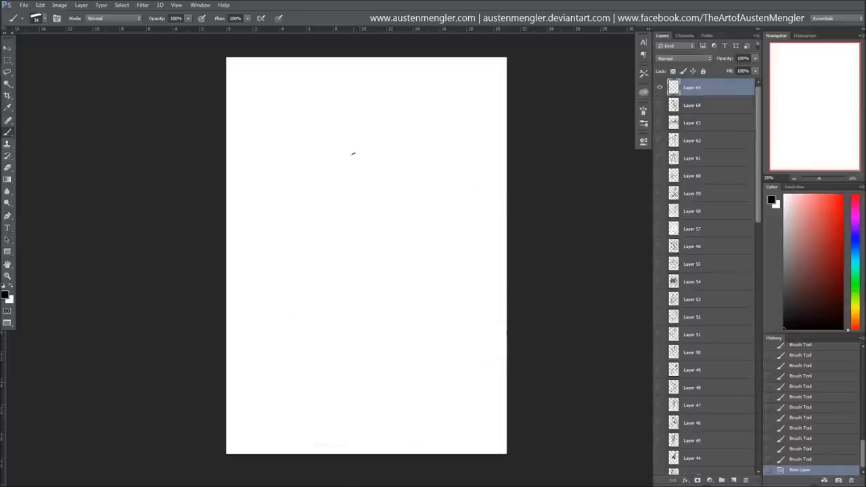
Rough in a creature head with goggle-like eye circles
drag(388, 80, 419, 152)
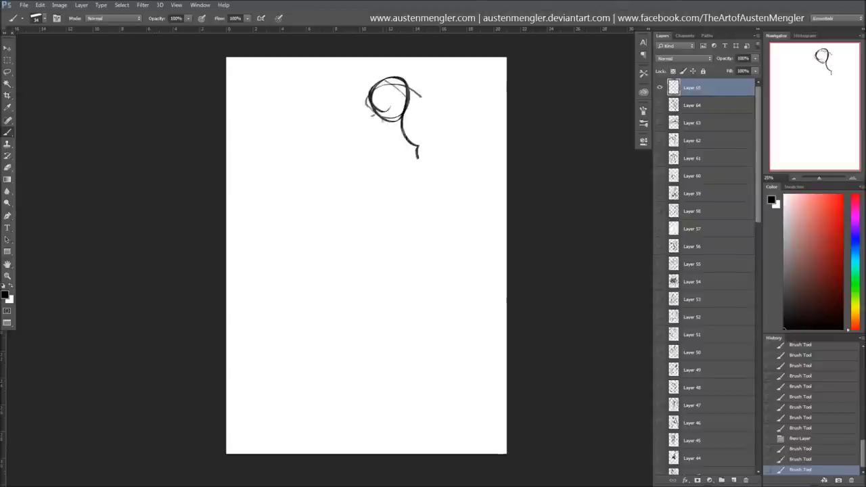
drag(334, 112, 371, 146)
drag(433, 156, 375, 200)
drag(311, 146, 342, 206)
drag(409, 196, 428, 225)
Add a rounded belly with hatching and spiky strokes
drag(440, 181, 406, 252)
mouse_move(409, 156)
mouse_down()
mouse_move(351, 202)
mouse_move(379, 247)
mouse_move(419, 264)
mouse_up()
drag(291, 203, 331, 240)
drag(376, 253, 404, 273)
Outline the creature's body sides and head contours
drag(456, 124, 468, 370)
mouse_move(322, 112)
mouse_down()
mouse_move(245, 156)
mouse_move(267, 324)
mouse_up()
drag(324, 125, 298, 186)
drag(287, 217, 308, 260)
mouse_move(298, 135)
mouse_down()
mouse_move(281, 203)
mouse_move(297, 260)
mouse_up()
Try a lower body, curling tail and lower-left strokes, then step back to remove them
drag(450, 233, 399, 290)
mouse_move(348, 233)
mouse_down()
mouse_move(311, 277)
mouse_move(371, 324)
mouse_up()
drag(368, 264, 470, 415)
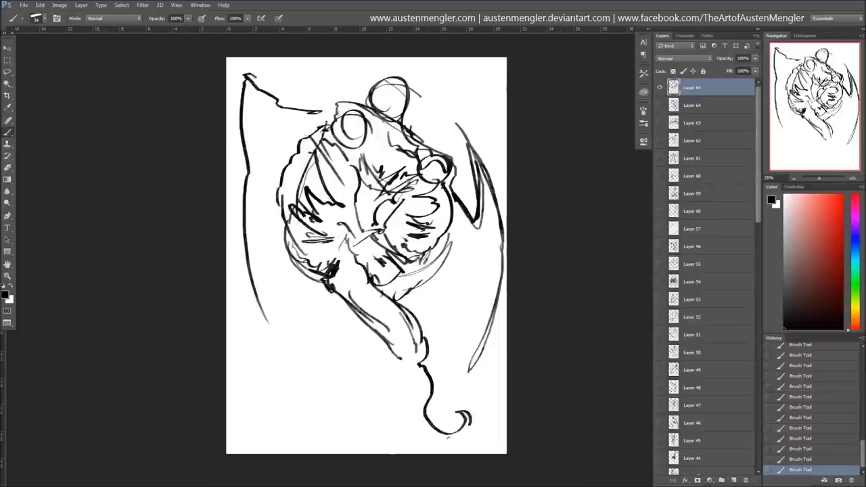
drag(290, 311, 358, 317)
drag(264, 264, 304, 351)
drag(284, 358, 339, 439)
key(ctrl+alt+z)
key(ctrl+alt+z)
key(ctrl+alt+z)
key(ctrl+alt+z)
key(ctrl+alt+z)
Darken the belly's bottom edge, draw legs below it and touch up the top
drag(351, 271, 409, 288)
drag(323, 243, 318, 332)
drag(376, 285, 353, 339)
drag(400, 281, 371, 373)
drag(404, 116, 442, 140)
drag(323, 91, 372, 108)
drag(440, 138, 434, 155)
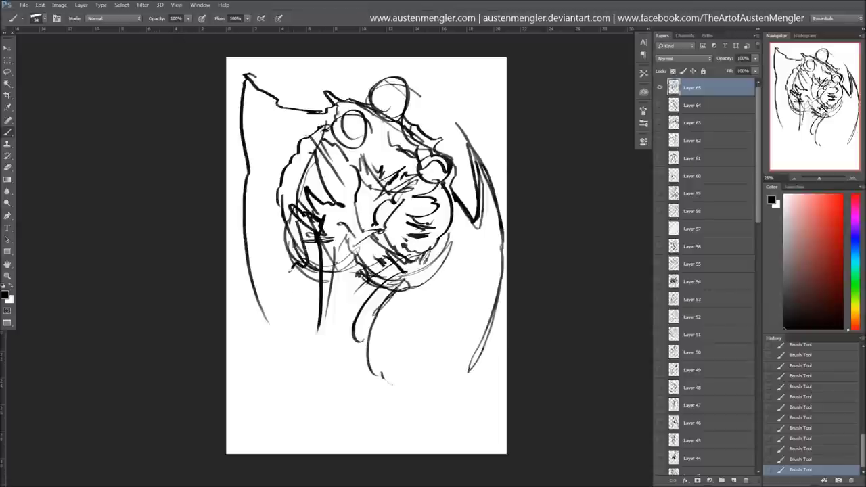
Draw six tentacles hanging below the creature's head
drag(274, 257, 298, 360)
drag(401, 274, 371, 334)
drag(418, 287, 376, 400)
drag(376, 285, 342, 368)
drag(358, 257, 344, 365)
drag(322, 264, 309, 303)
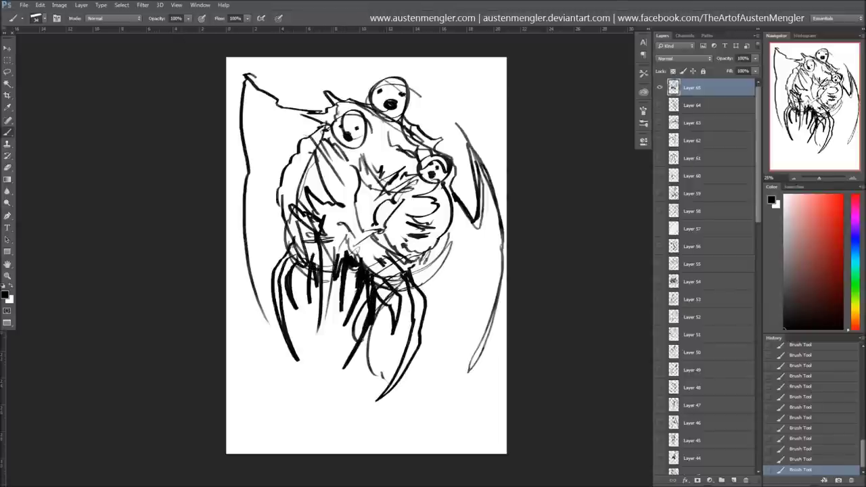
Add strokes along the creature's right and left edges, undoing one
drag(460, 207, 436, 390)
drag(289, 157, 234, 235)
key(ctrl+z)
drag(236, 185, 273, 396)
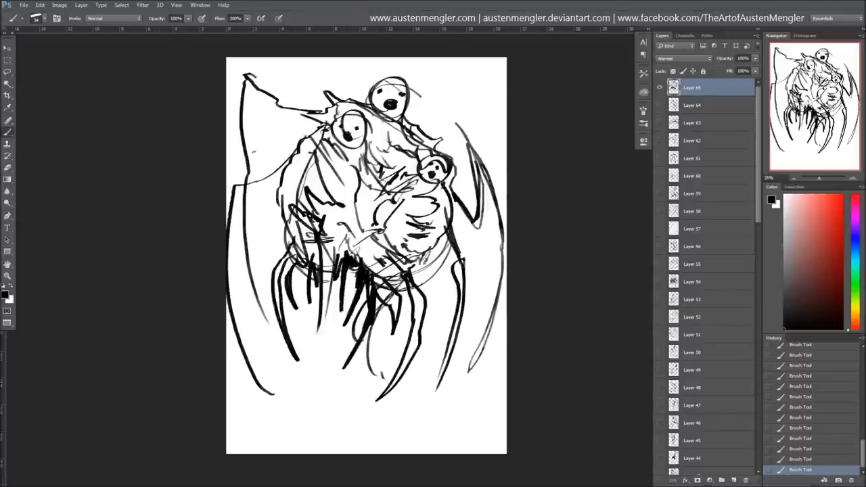
Scale the whole creature down to about 80% and commit
key(ctrl+t)
drag(506, 405, 483, 367)
key(Return)
key(m)
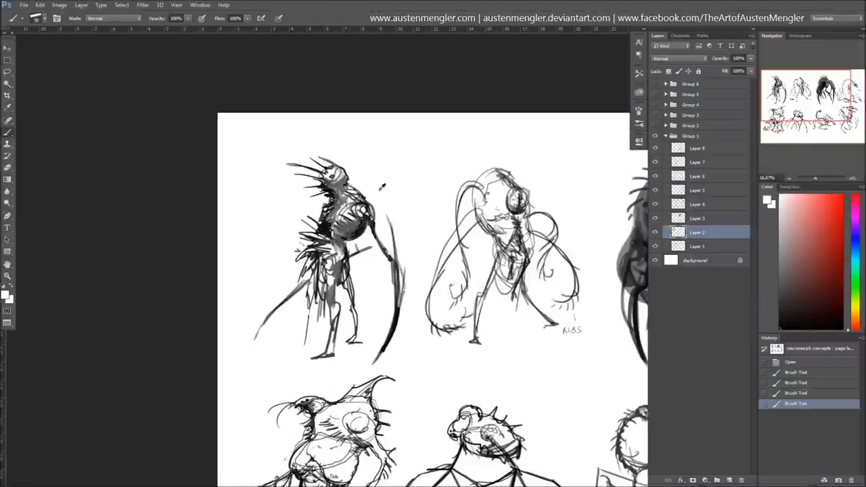
Shade the left creature's torso grey, add white chest marks and darken the arm
drag(365, 206, 334, 253)
key(x)
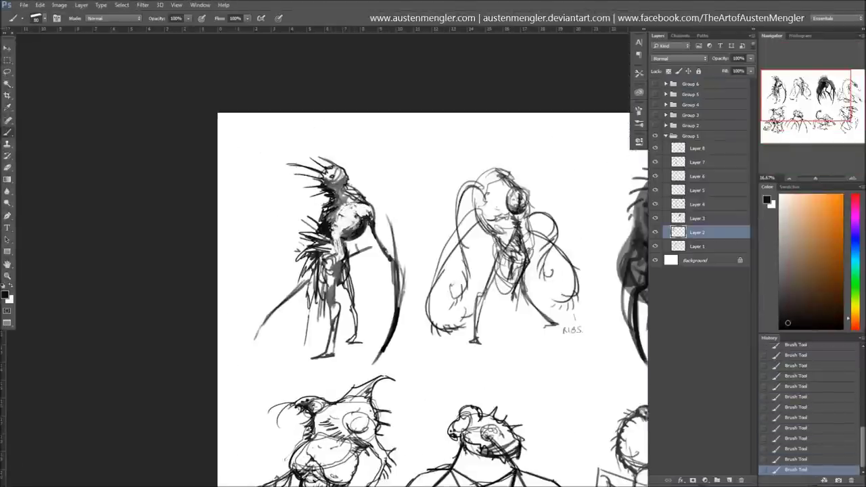
key(x)
mouse_move(364, 186)
mouse_down()
mouse_move(343, 204)
mouse_move(389, 254)
mouse_up()
key(x)
key(x)
drag(372, 193, 357, 238)
On a new shading layer, paint dark and white strokes on the left creature's arm
key(x)
key(ctrl+shift+alt+n)
key(x)
key(x)
drag(371, 173, 365, 237)
key(x)
drag(358, 187, 353, 216)
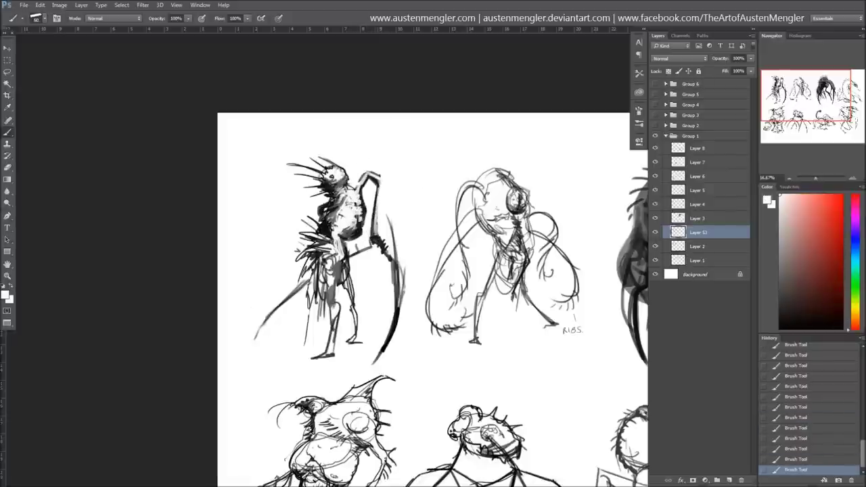
key(x)
key(bracketleft)
key(bracketleft)
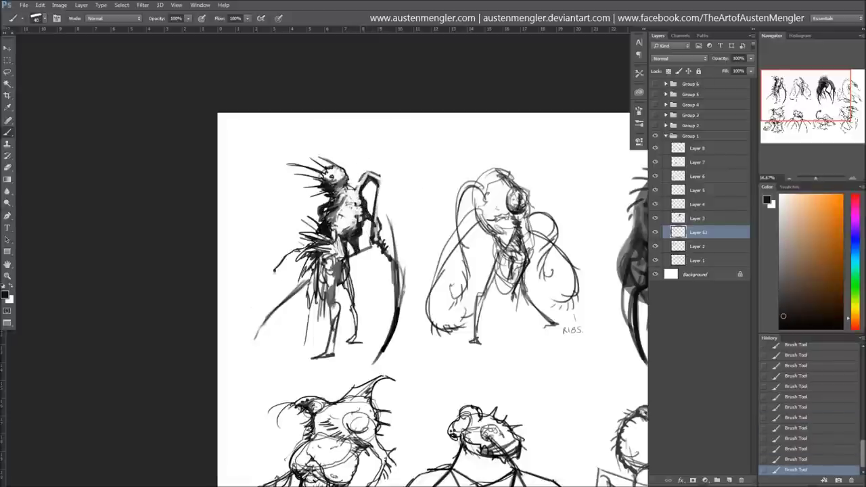
Darken the lower torso and legs, adding white strokes on the chest and head
drag(343, 262, 334, 307)
drag(338, 290, 319, 343)
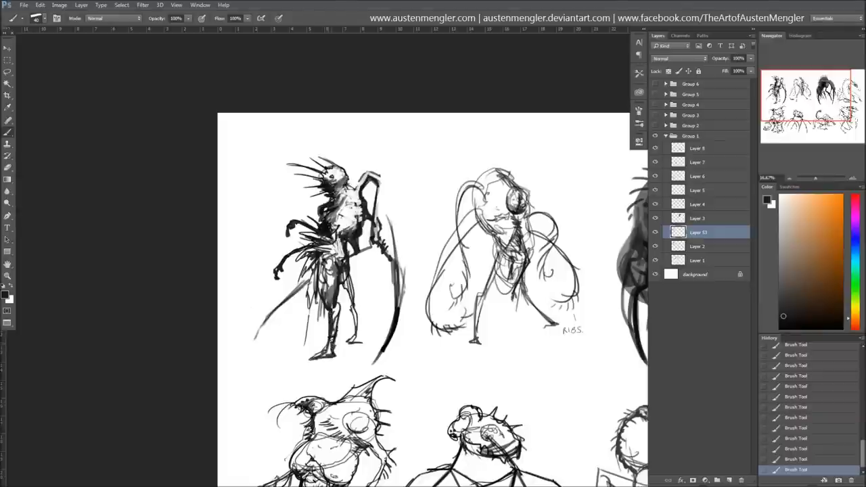
key(x)
mouse_move(334, 199)
mouse_down()
mouse_move(328, 276)
mouse_move(351, 295)
mouse_up()
key(x)
drag(333, 192, 342, 202)
key(x)
With a 200 brush at about 59% opacity, paint white highlights down the third creature's neck on Layer 3
key(5)
key(9)
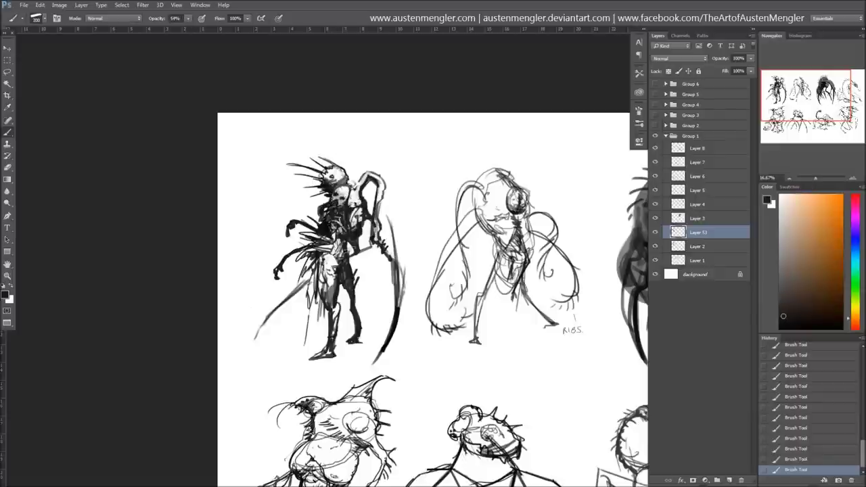
drag(474, 284, 309, 271)
click(677, 220)
key(x)
mouse_move(541, 181)
mouse_down()
mouse_move(576, 217)
mouse_move(564, 257)
mouse_up()
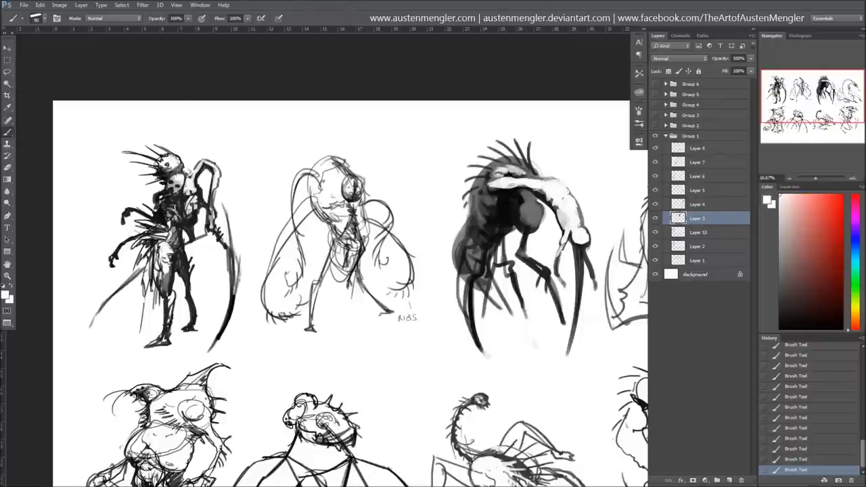
Dab a white highlight on the third creature and save the concept sheet
click(531, 211)
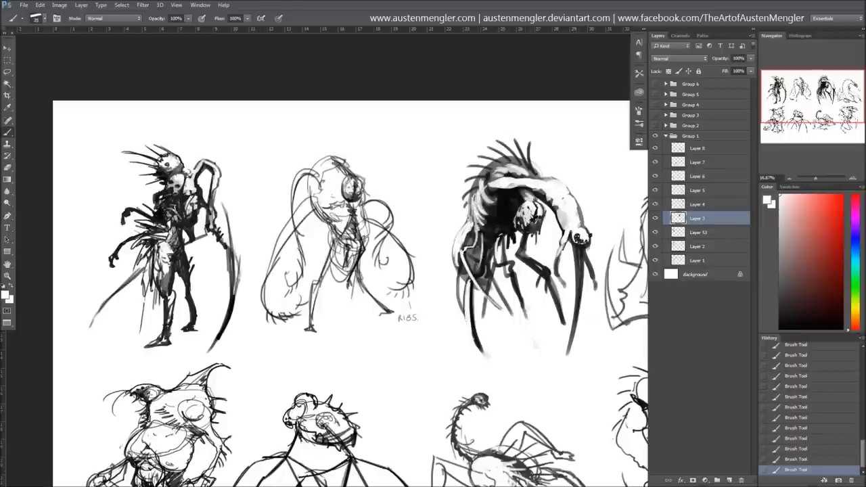
key(ctrl+shift+s)
key(Return)
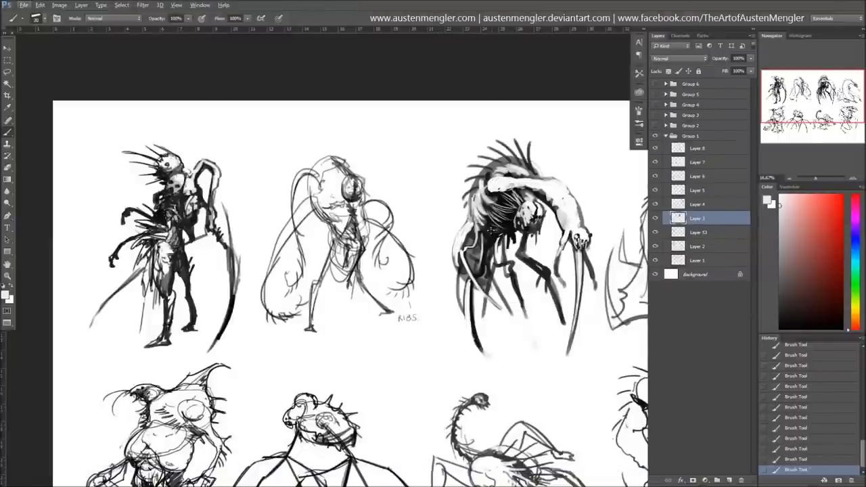
With a size-40 brush at 32% opacity, darken the third creature's leg and body lines
key(bracketright)
key(bracketright)
key(3)
key(2)
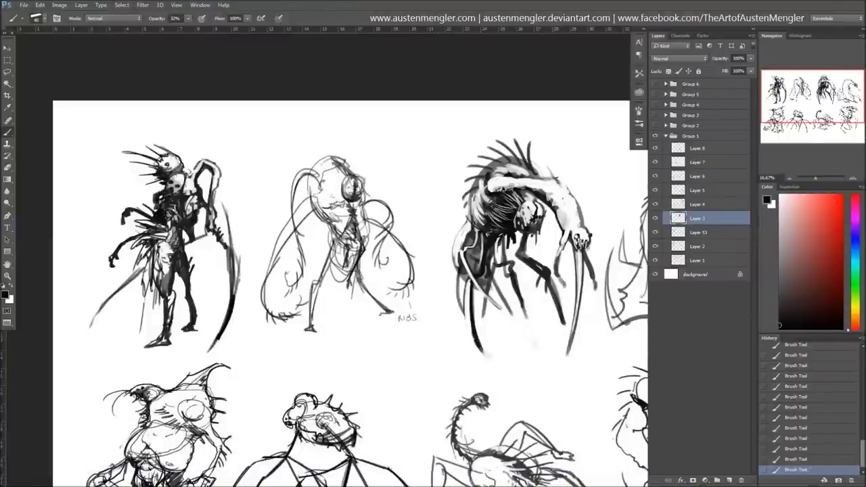
drag(523, 252, 539, 305)
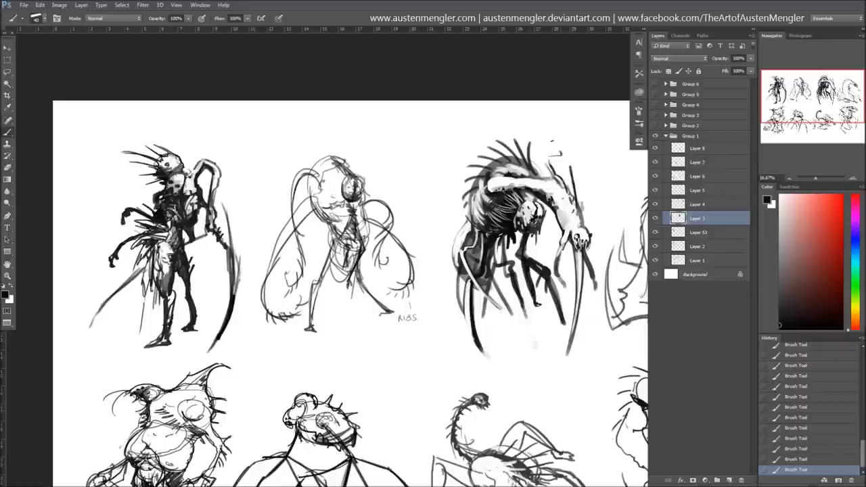
drag(570, 166, 567, 260)
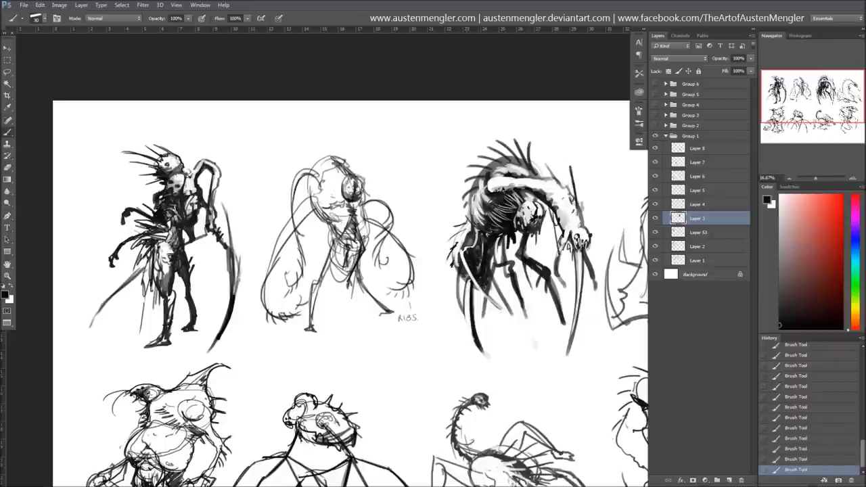
Zoom out, set brush opacity to 75% and switch to Layer 1
key(x)
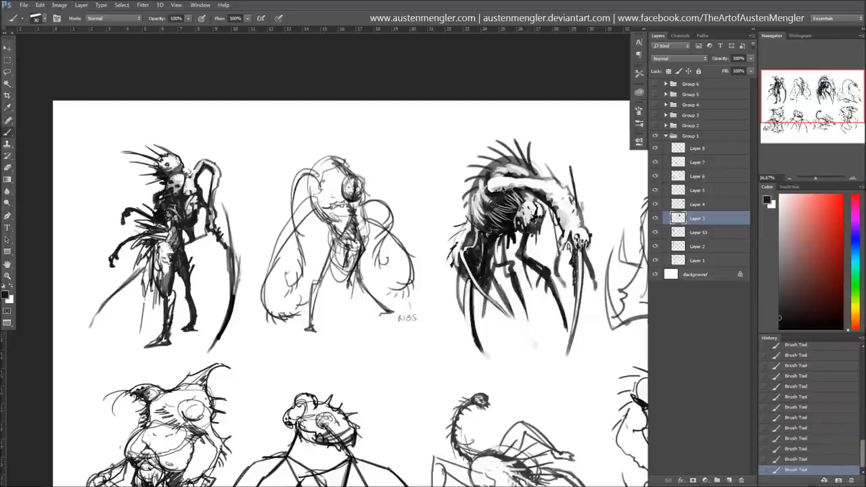
key(ctrl+minus)
key(x)
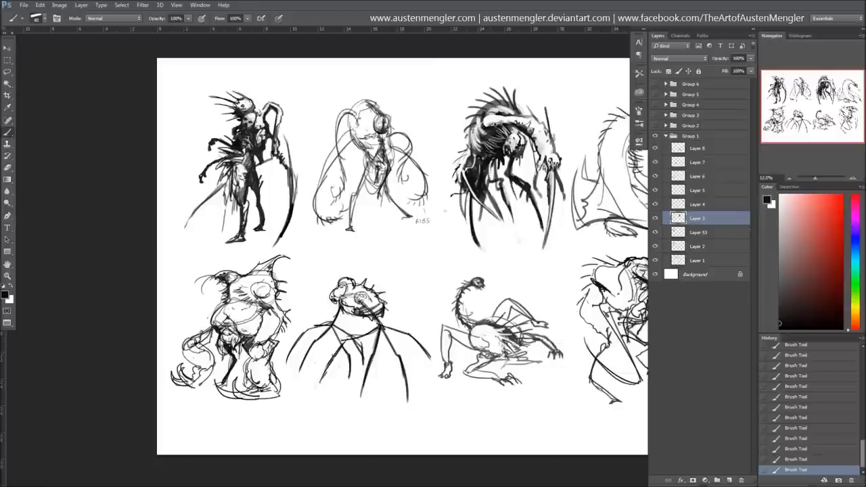
key(7)
key(5)
click(697, 260)
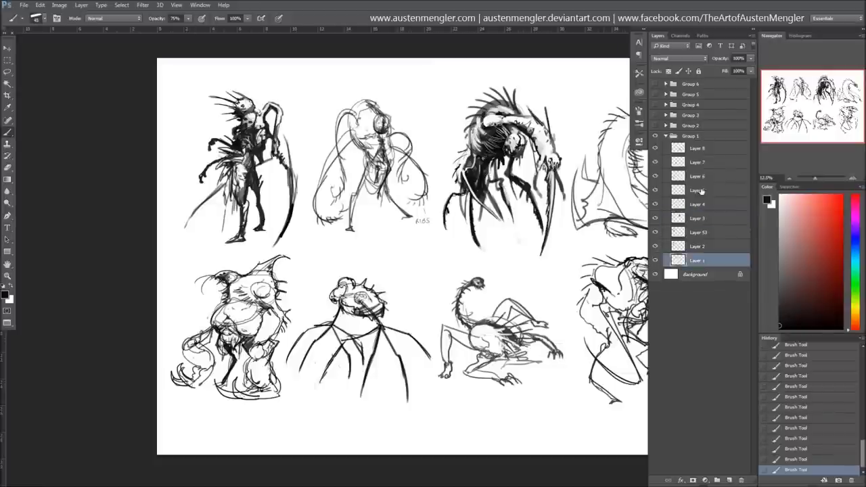
Shade the middle top creature's body and add curving tentacles to both sides
key(ctrl+plus)
drag(363, 111, 358, 169)
drag(357, 132, 353, 191)
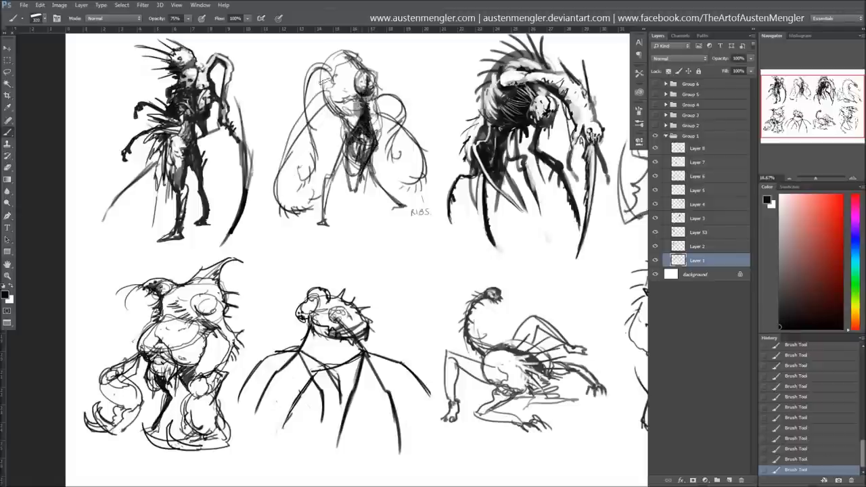
drag(330, 67, 306, 183)
drag(326, 100, 284, 209)
drag(375, 99, 416, 192)
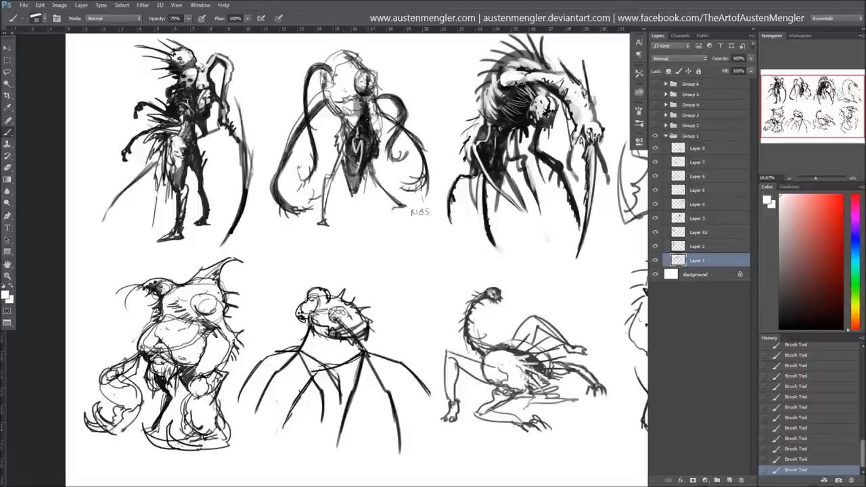
At full opacity, shade the torso grey, darken both sides, and add a small white highlight
key(0)
drag(357, 101, 375, 163)
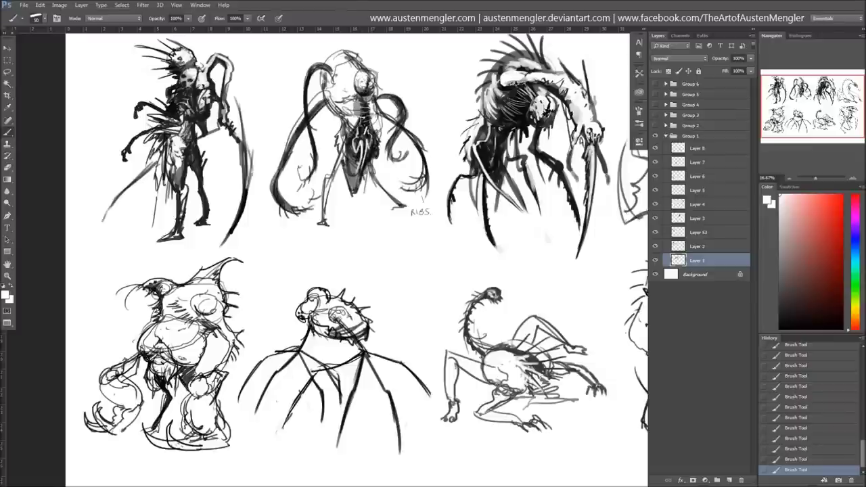
drag(335, 74, 288, 206)
mouse_move(419, 140)
mouse_down()
mouse_move(436, 172)
mouse_move(415, 209)
mouse_move(412, 198)
mouse_up()
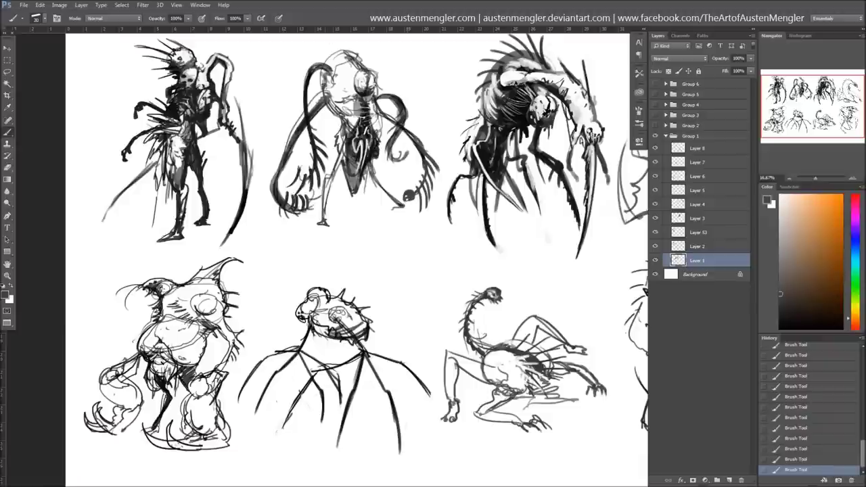
key(d)
key(x)
drag(395, 172, 377, 177)
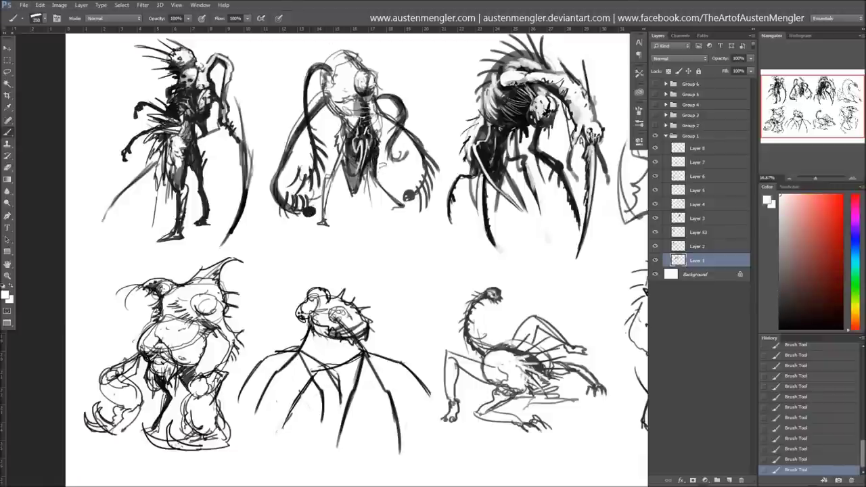
On a new layer in Group 1, paint black strokes and fill a tentacle-tip dot
alt+click(398, 199)
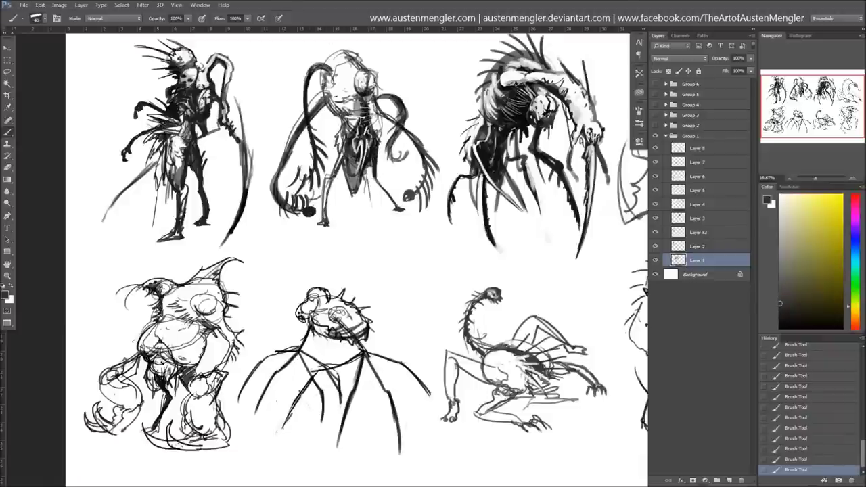
key(x)
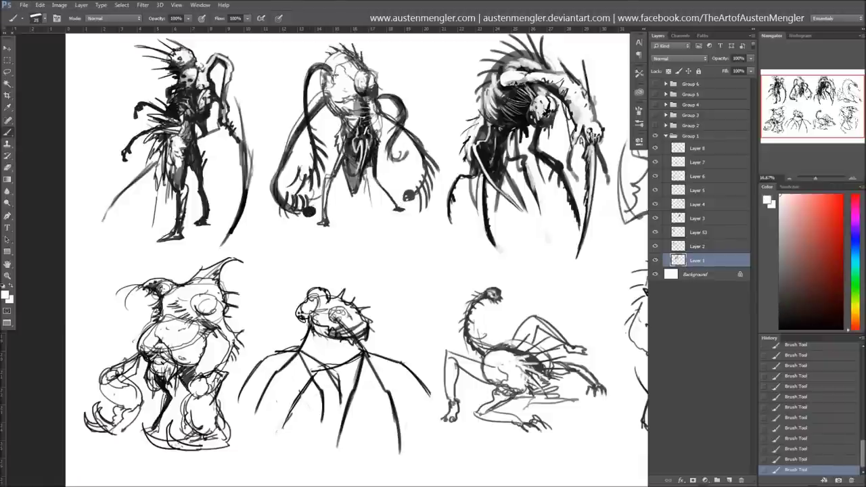
key(ctrl+shift+alt+n)
mouse_move(188, 18)
mouse_down()
mouse_move(189, 30)
mouse_move(211, 29)
mouse_up()
key(x)
drag(399, 117, 398, 161)
click(405, 150)
Add a dark stroke down the creature's body and dark spiky strokes beside the spiny creature
key(x)
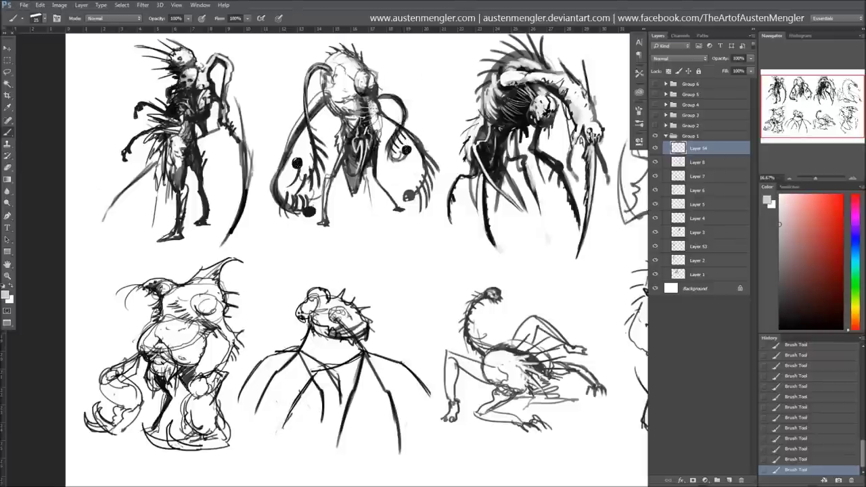
key(x)
drag(369, 170, 369, 216)
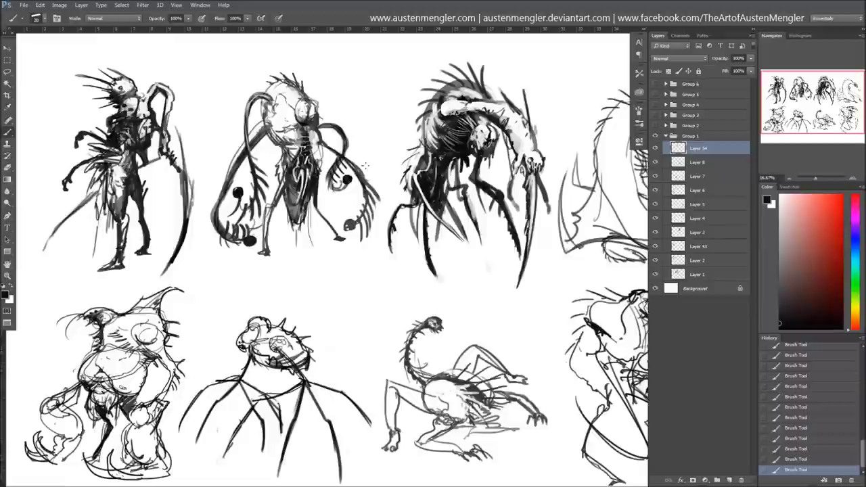
drag(505, 129, 289, 149)
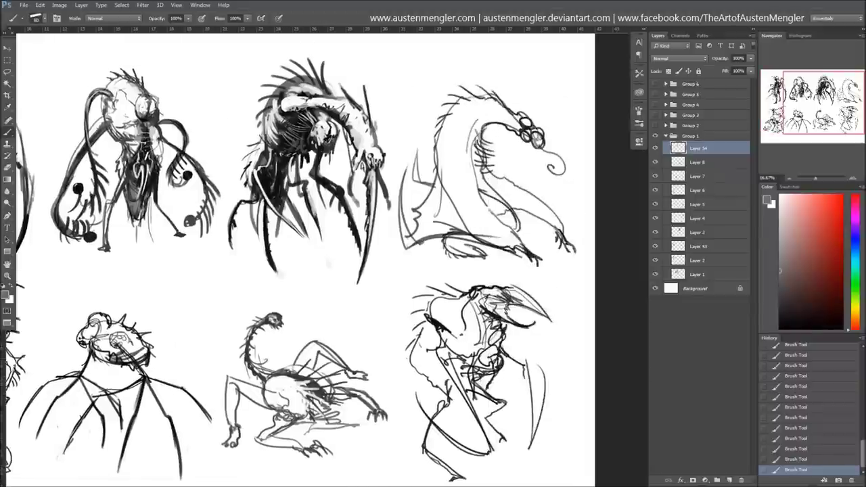
key(x)
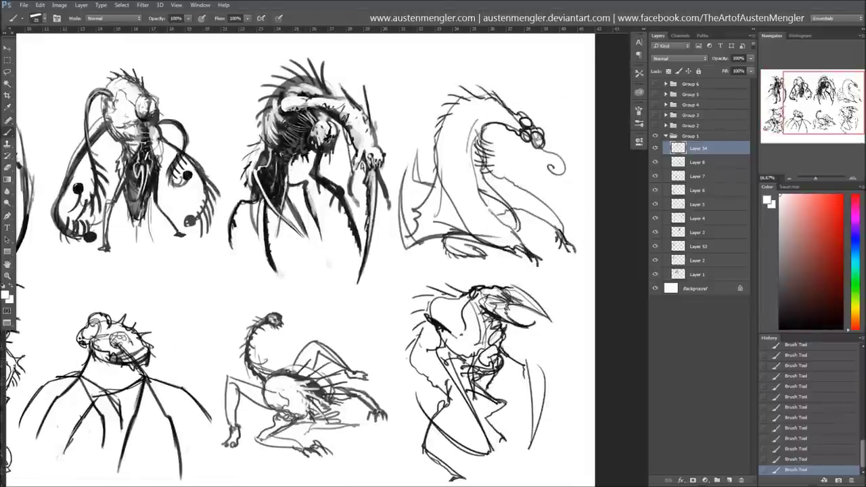
key(x)
drag(259, 199, 268, 265)
mouse_move(263, 139)
mouse_down()
mouse_move(230, 156)
mouse_move(225, 190)
mouse_up()
Paint small faint white highlights on the spiny hunched creature
key(ctrl+z)
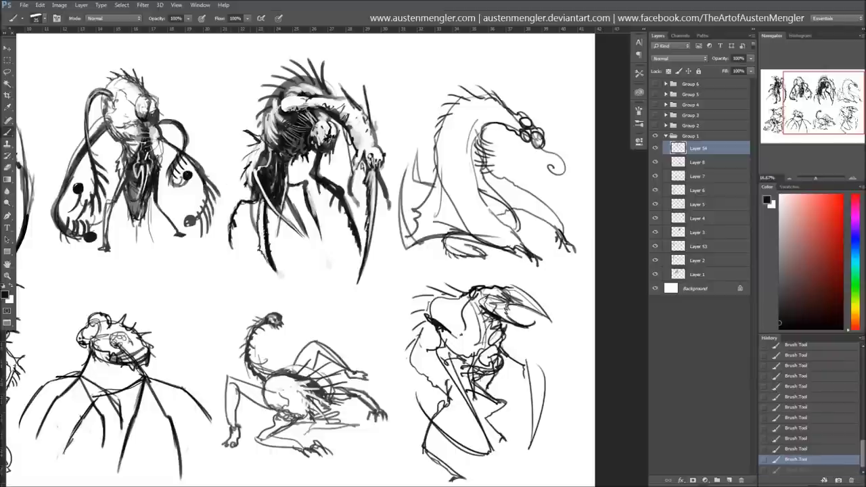
key(x)
drag(249, 151, 270, 170)
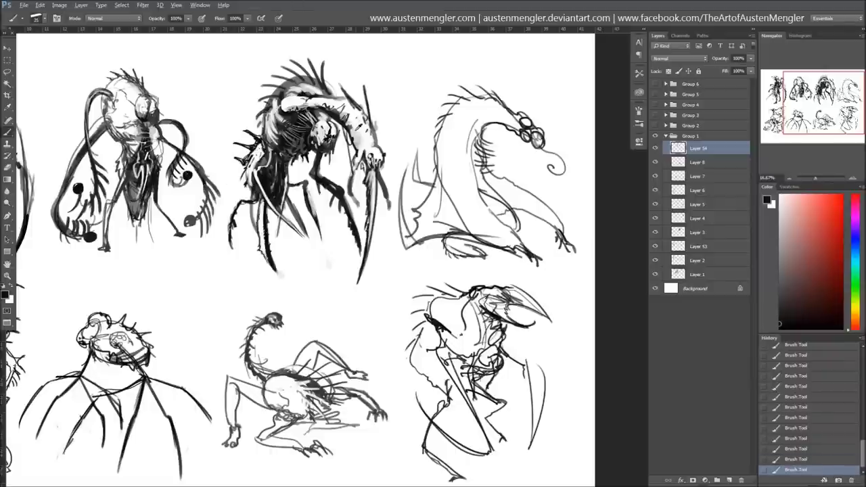
key(x)
drag(358, 156, 376, 122)
key(x)
scroll(338, 54, up, 3)
key(x)
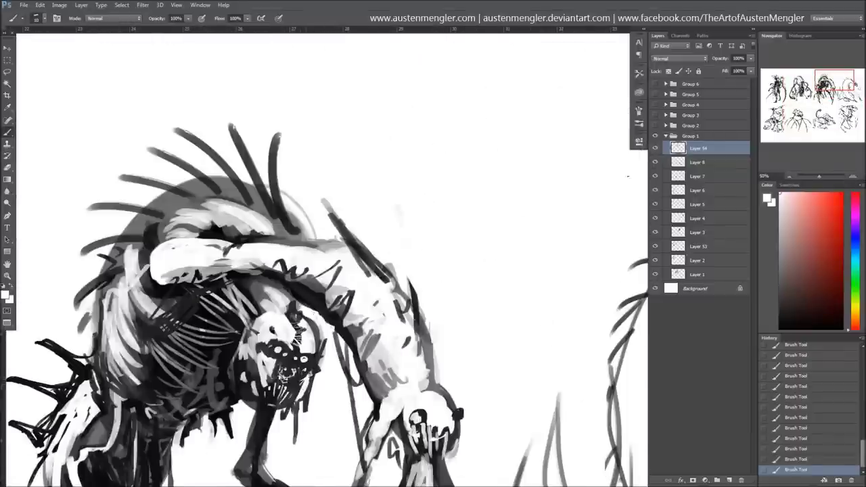
scroll(331, 254, down, 2)
key(x)
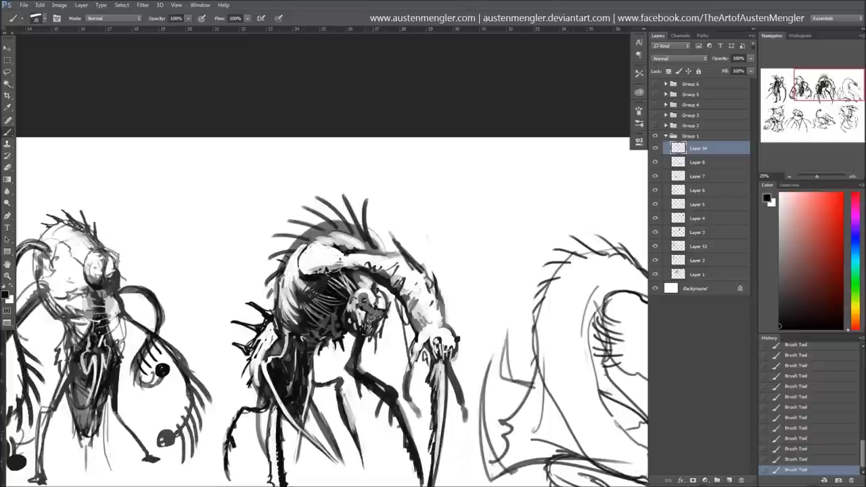
Give the spiny creature a curved black spine, pointed horns and a white shoulder touch
drag(375, 318, 469, 213)
drag(376, 81, 405, 140)
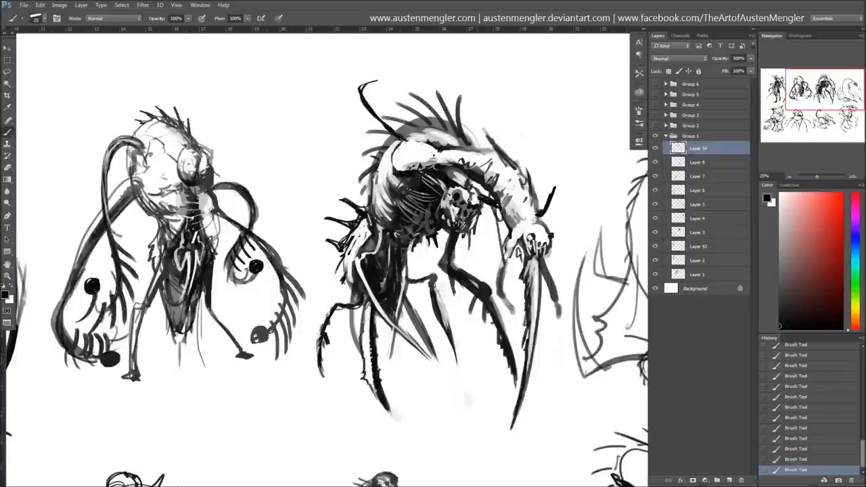
drag(536, 264, 231, 284)
right_click(232, 284)
key(Escape)
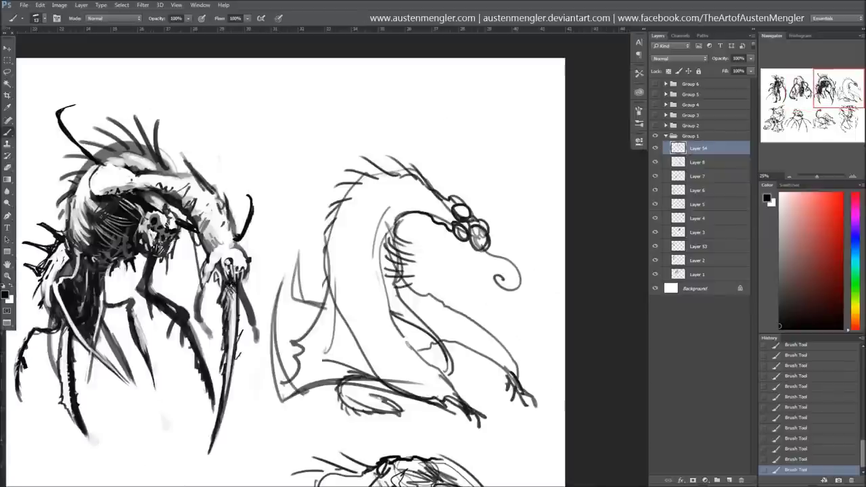
key(bracketright)
key(x)
drag(234, 247, 203, 219)
key(x)
drag(197, 181, 218, 193)
drag(210, 161, 195, 135)
key(ctrl+z)
Darken the dragon's neck, head and near wing with black strokes
drag(389, 220, 504, 365)
drag(406, 291, 510, 368)
drag(399, 284, 473, 345)
mouse_move(389, 243)
mouse_down()
mouse_move(460, 217)
mouse_move(487, 248)
mouse_up()
drag(449, 202, 406, 179)
At 40% opacity, paint a wide grey neck stroke and fill the dragon's far wing grey
key(bracketright)
key(4)
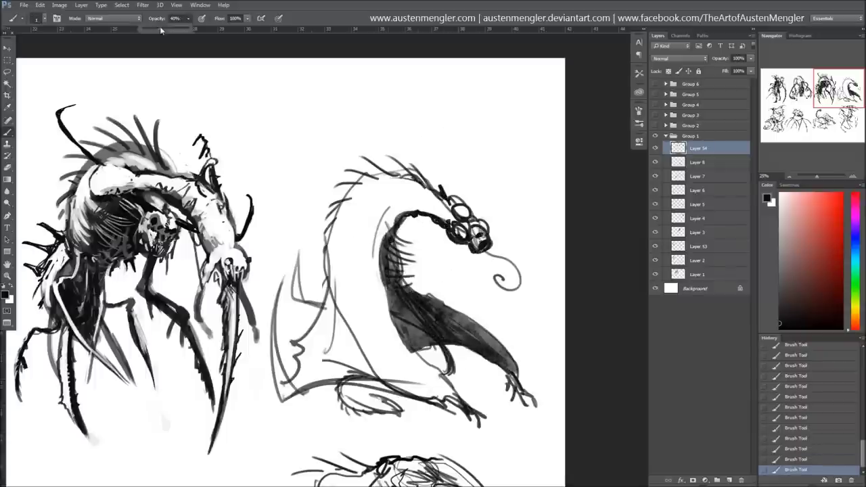
drag(341, 206, 368, 334)
drag(342, 286, 379, 382)
drag(338, 311, 297, 385)
alt+click(341, 250)
drag(344, 210, 369, 338)
drag(365, 307, 352, 369)
Paint white highlights along the dragon's neck and restore full brush opacity
key(x)
drag(88, 190, 163, 174)
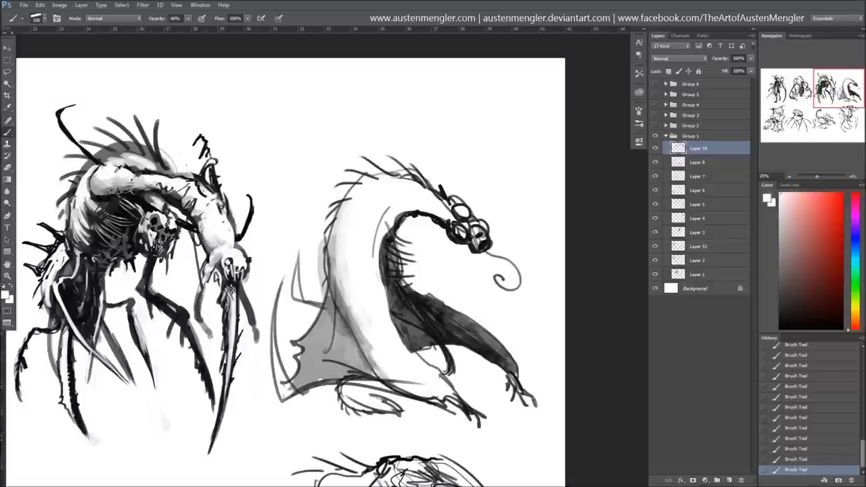
key(0)
key(ctrl+alt+z)
key(ctrl+alt+z)
key(ctrl+alt+z)
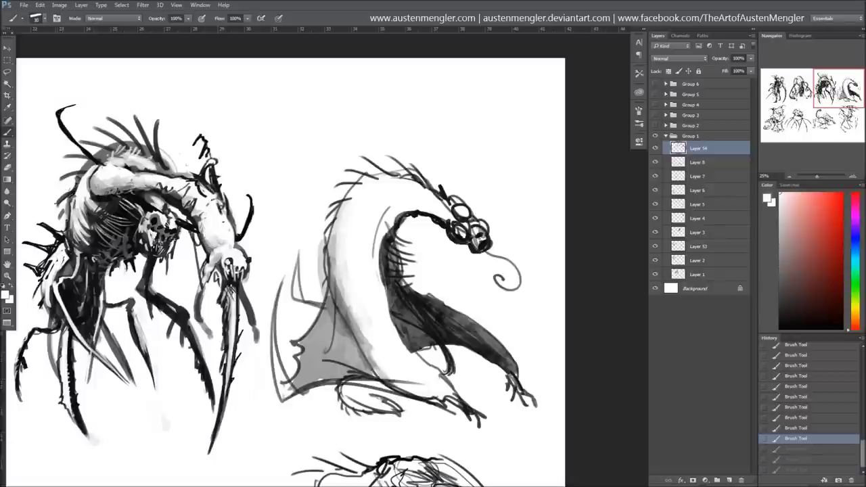
key(ctrl+shift+z)
key(ctrl+shift+z)
key(ctrl+shift+z)
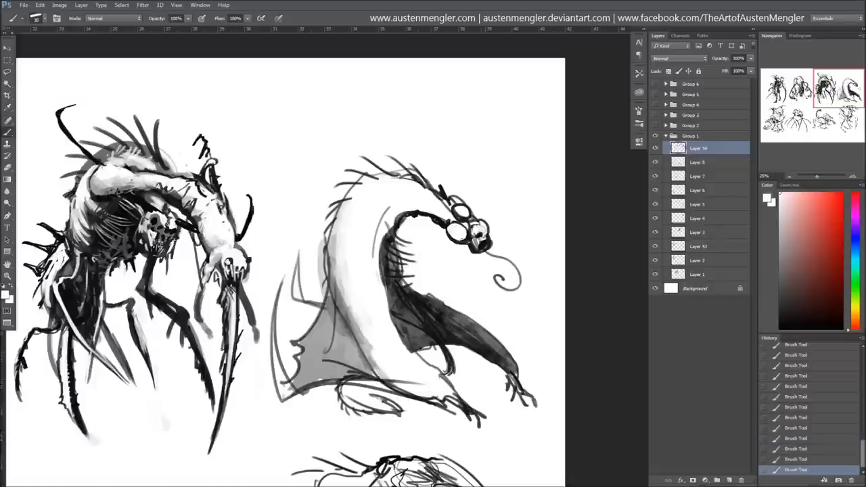
Outline the dragon's neck, chest and wing in black and add dark back spikes
key(x)
mouse_move(470, 206)
mouse_down()
mouse_move(443, 220)
mouse_move(372, 218)
mouse_move(387, 334)
mouse_move(440, 355)
mouse_up()
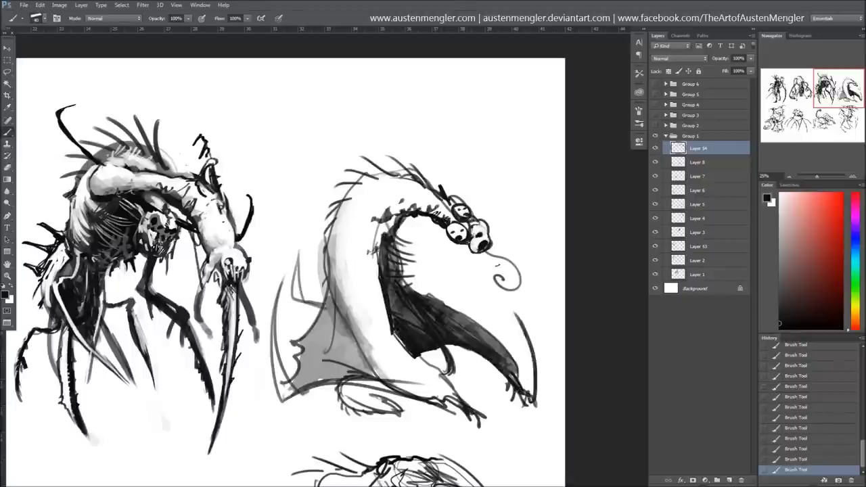
click(789, 386)
mouse_move(362, 333)
mouse_down()
mouse_move(312, 377)
mouse_move(346, 373)
mouse_up()
drag(333, 288, 324, 318)
drag(330, 229, 317, 286)
drag(342, 201, 325, 232)
mouse_move(363, 161)
mouse_down()
mouse_move(405, 178)
mouse_move(335, 235)
mouse_up()
drag(346, 267, 346, 338)
Lighten the dragon's chest, back spikes and the upper edge of its dark wing with white
key(x)
drag(417, 326, 391, 359)
drag(388, 318, 418, 357)
drag(423, 292, 517, 367)
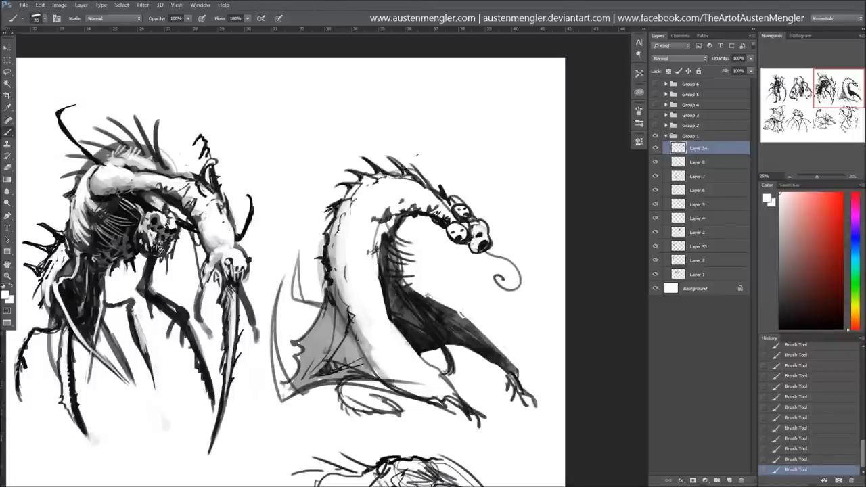
key(x)
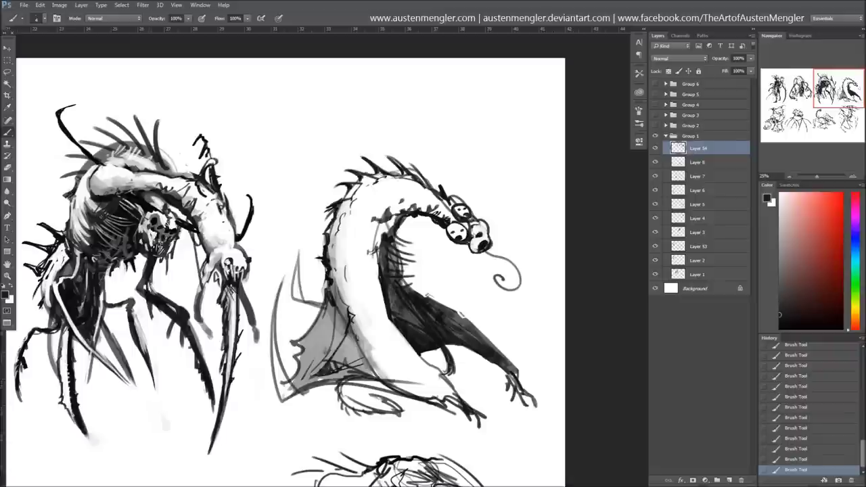
Draw thin dark legs on the spiny creature and fill the dragon's wing with mid grey
key(bracketleft)
drag(203, 301, 202, 338)
drag(250, 283, 248, 341)
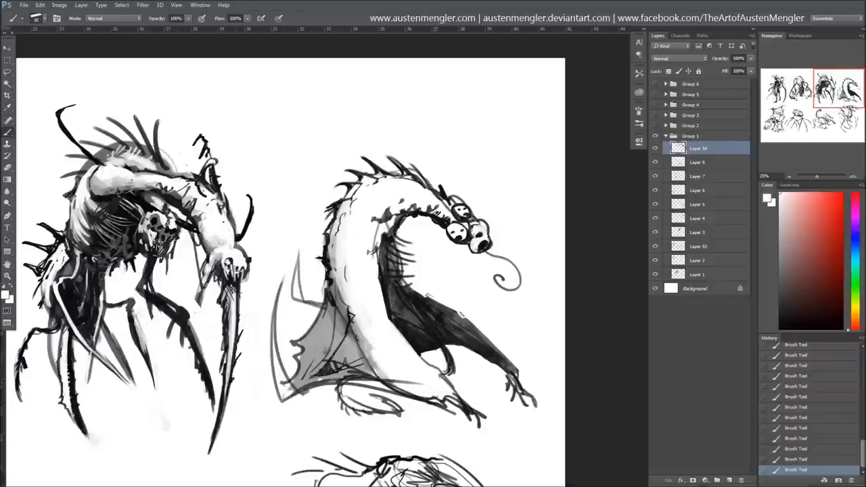
drag(202, 278, 214, 343)
key(bracketleft)
drag(250, 272, 245, 332)
drag(197, 365, 220, 453)
drag(80, 404, 90, 443)
alt+click(318, 338)
mouse_move(338, 309)
mouse_down()
mouse_move(318, 362)
mouse_move(419, 384)
mouse_up()
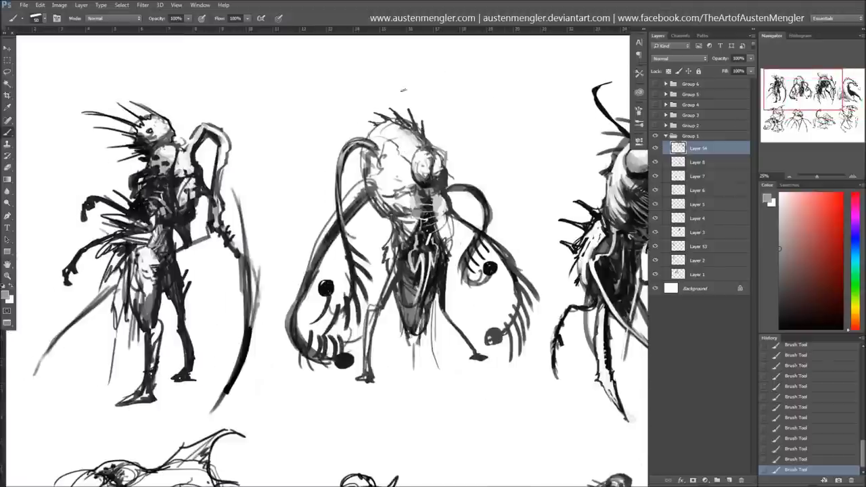
alt+click(149, 202)
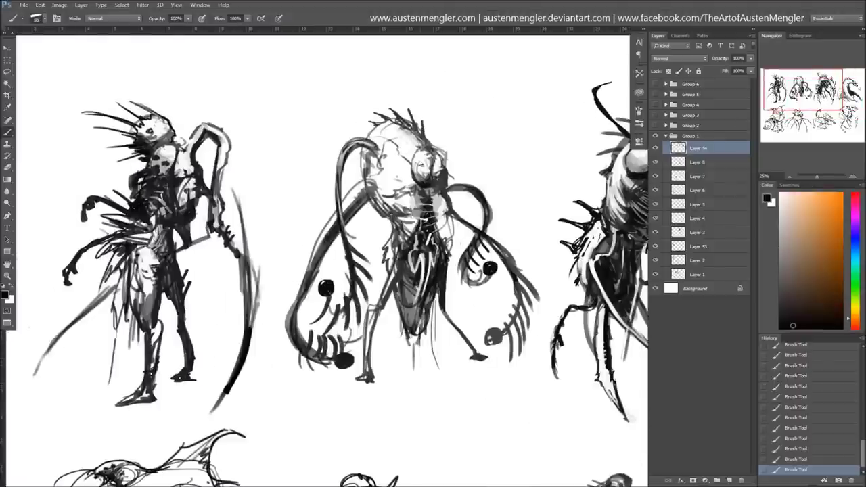
Darken the first creature's torso, leg and foot in black
drag(192, 169, 179, 213)
mouse_move(145, 292)
mouse_down()
mouse_move(146, 366)
mouse_move(112, 406)
mouse_move(119, 403)
mouse_up()
drag(154, 371, 115, 406)
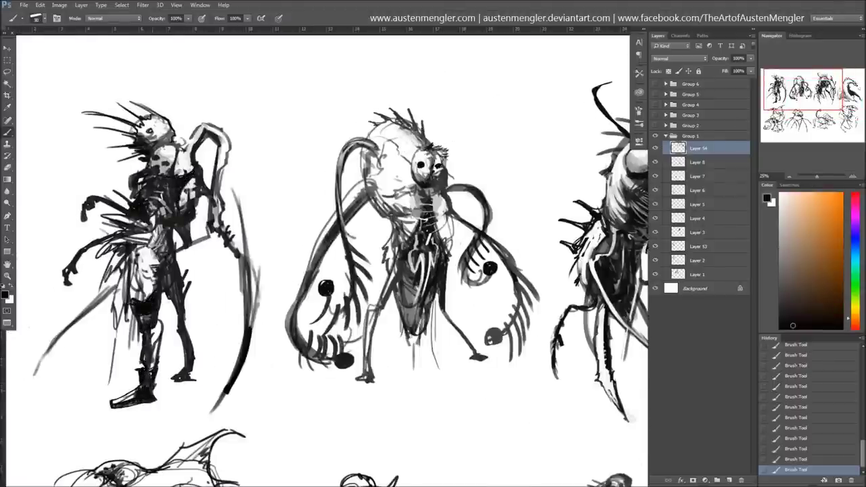
key(x)
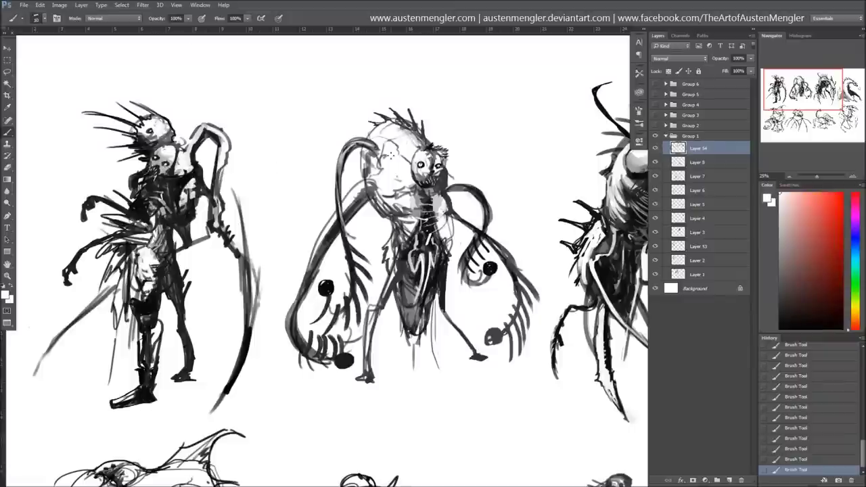
key(x)
Darken the tentacled creature's torso and legs, add antennae, grey head shading and a lower-arm stroke
mouse_move(419, 254)
mouse_down()
mouse_move(376, 315)
mouse_move(367, 362)
mouse_up()
drag(443, 310, 484, 358)
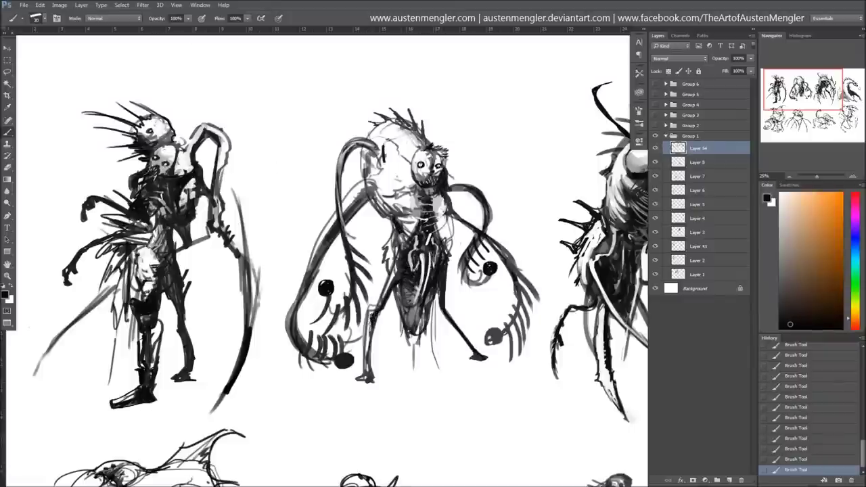
mouse_move(365, 130)
mouse_down()
mouse_move(327, 152)
mouse_move(305, 180)
mouse_up()
drag(414, 127, 470, 145)
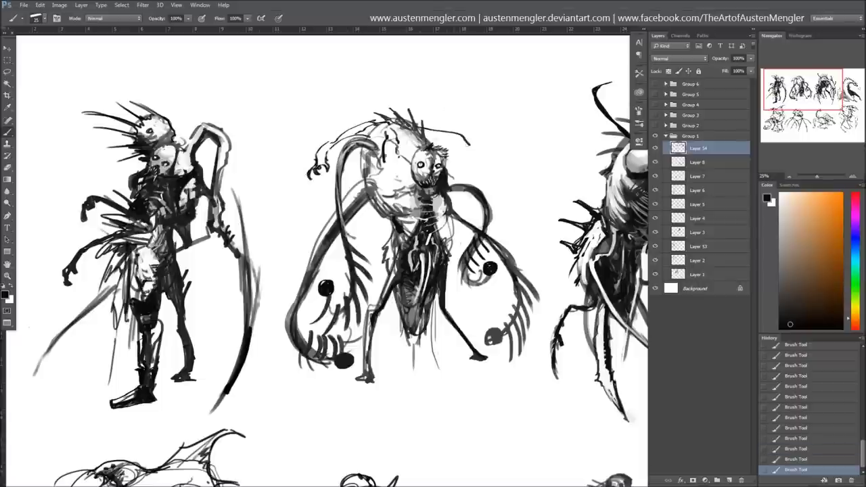
key(5)
mouse_move(417, 128)
mouse_down()
mouse_move(465, 140)
mouse_move(474, 161)
mouse_up()
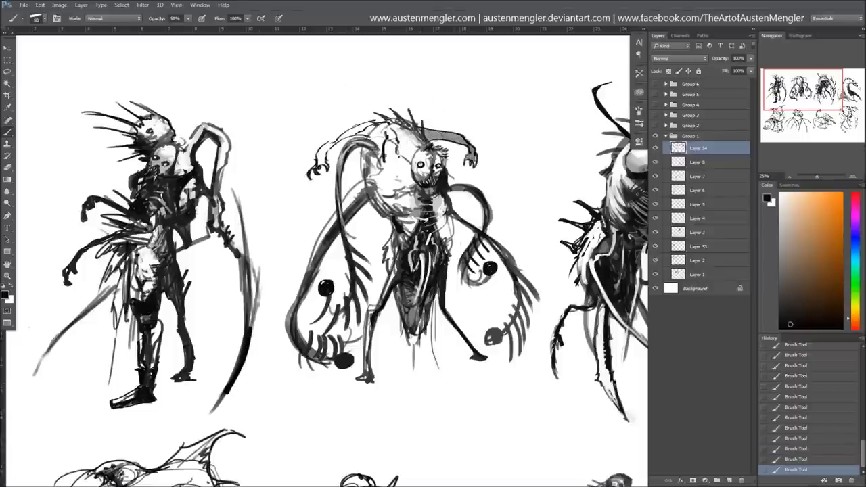
drag(371, 128, 324, 163)
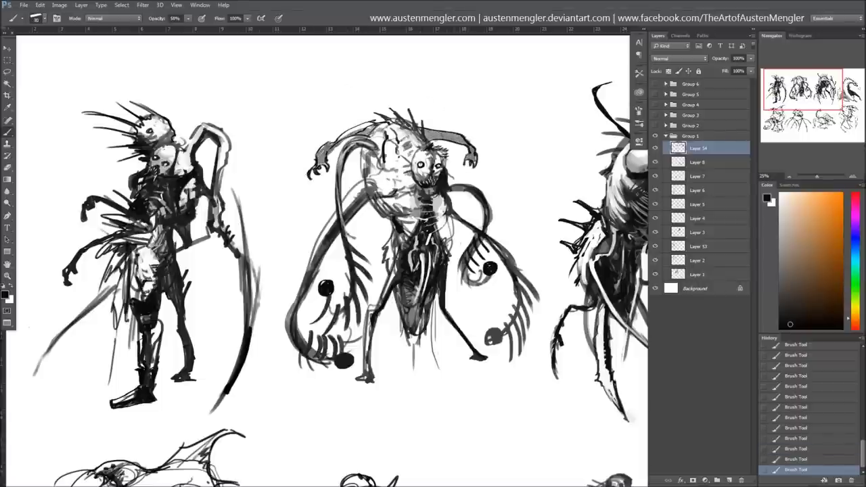
alt+click(392, 192)
key(0)
key(bracketleft)
key(bracketleft)
key(bracketleft)
drag(318, 257, 335, 365)
Replace the curled snout with a thick black drooping trunk, then grey the lower-left creature's belly
mouse_move(473, 236)
mouse_down()
mouse_move(246, 207)
mouse_move(81, 206)
mouse_up()
alt+click(293, 173)
key(ctrl+alt+z)
key(ctrl+alt+z)
key(ctrl+alt+z)
key(x)
key(ctrl+shift+z)
key(ctrl+shift+z)
key(ctrl+shift+z)
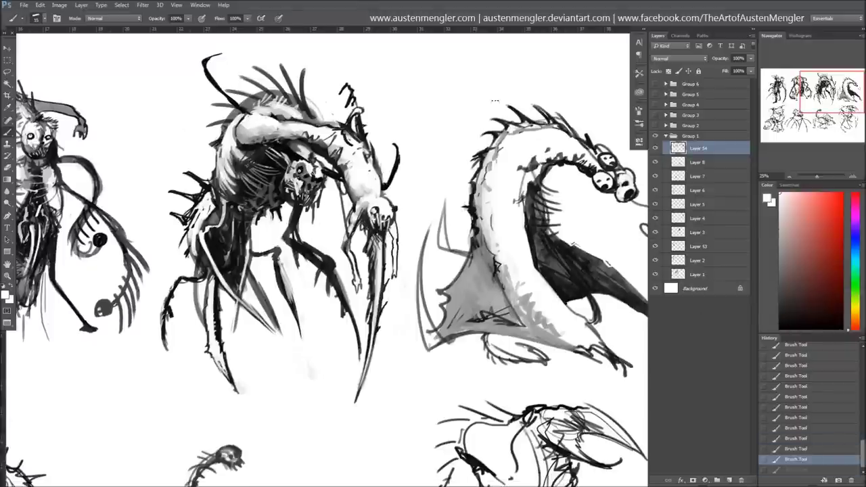
drag(558, 261, 419, 291)
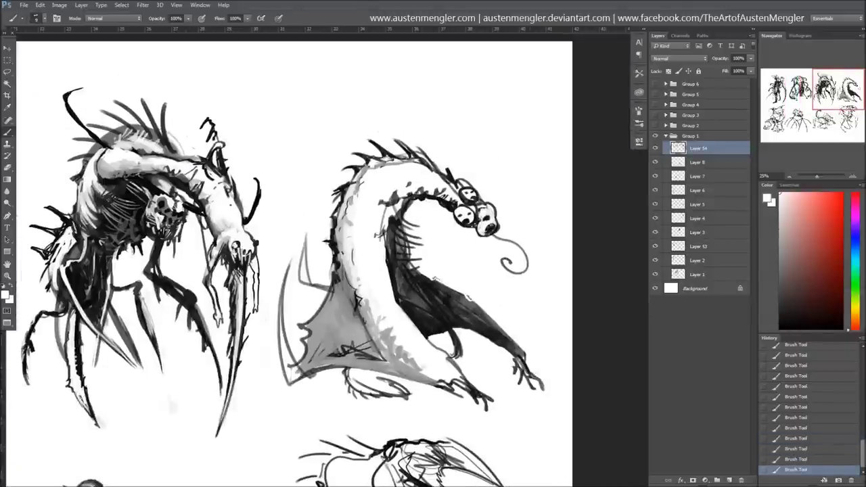
key(ctrl+z)
drag(495, 233, 518, 306)
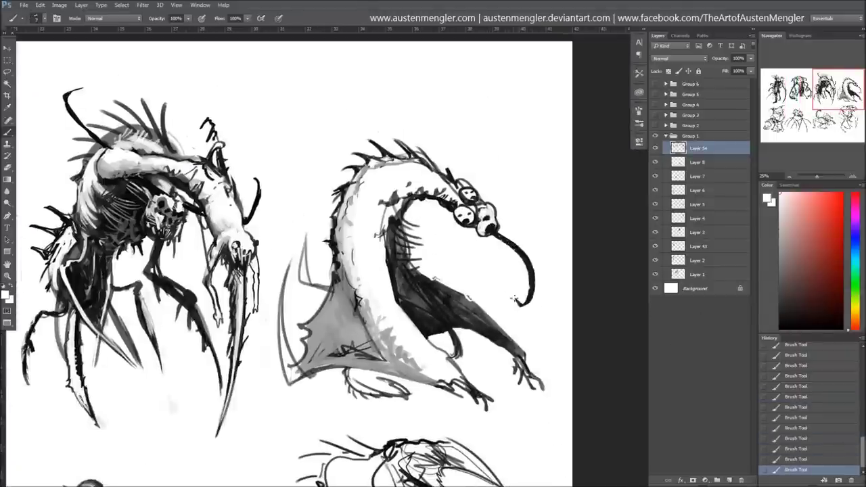
click(788, 117)
drag(439, 261, 473, 288)
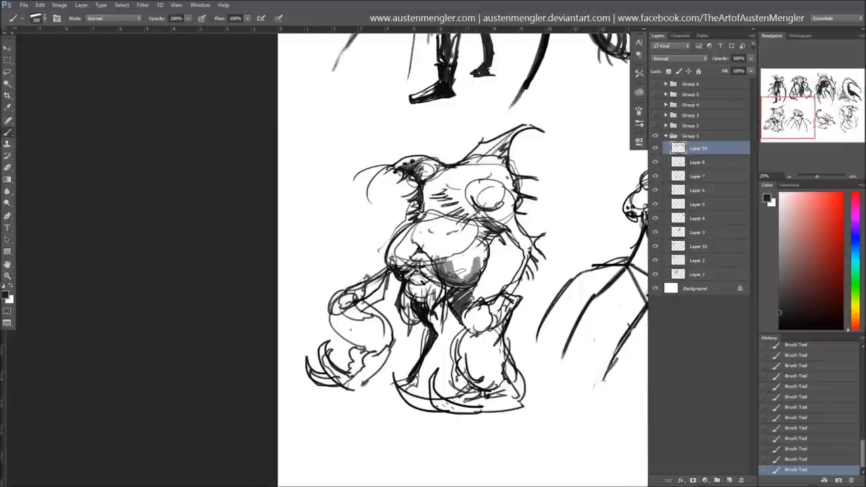
Pick a brush preset and shade the creature's belly, head and left leg in black and grey
right_click(344, 119)
scroll(546, 351, up, 5)
key(Return)
mouse_move(385, 230)
mouse_down()
mouse_move(414, 274)
mouse_move(487, 280)
mouse_up()
key(x)
key(x)
drag(416, 173, 467, 227)
drag(404, 269, 443, 315)
Paint light grey shading on both legs and darken the belly and upper leg
key(ctrl+alt+z)
key(ctrl+alt+z)
key(ctrl+alt+z)
mouse_move(331, 308)
mouse_down()
mouse_move(349, 333)
mouse_move(378, 345)
mouse_up()
mouse_move(465, 318)
mouse_down()
mouse_move(490, 362)
mouse_move(493, 395)
mouse_up()
right_click(415, 143)
key(Return)
key(ctrl+shift+z)
key(ctrl+shift+z)
key(ctrl+shift+z)
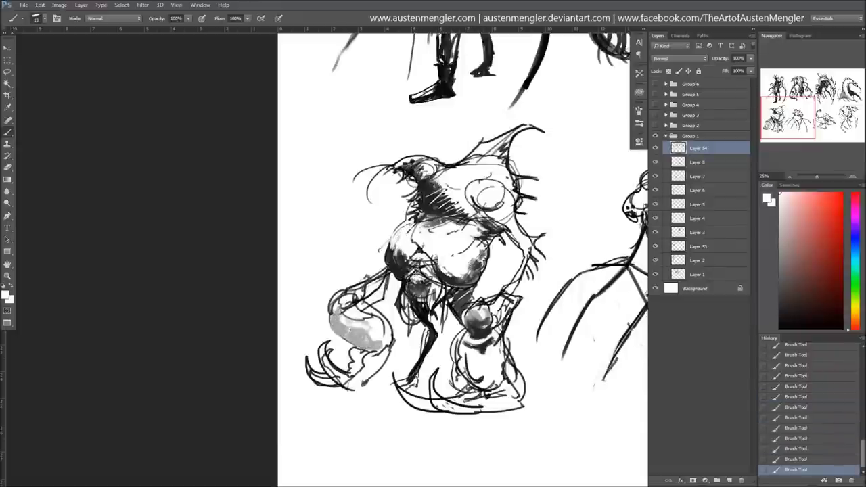
mouse_move(409, 297)
mouse_down()
mouse_move(435, 269)
mouse_move(396, 286)
mouse_up()
Paint out the stray circle on the head in white, then darken the back fin and body
alt+click(507, 213)
drag(480, 211, 512, 223)
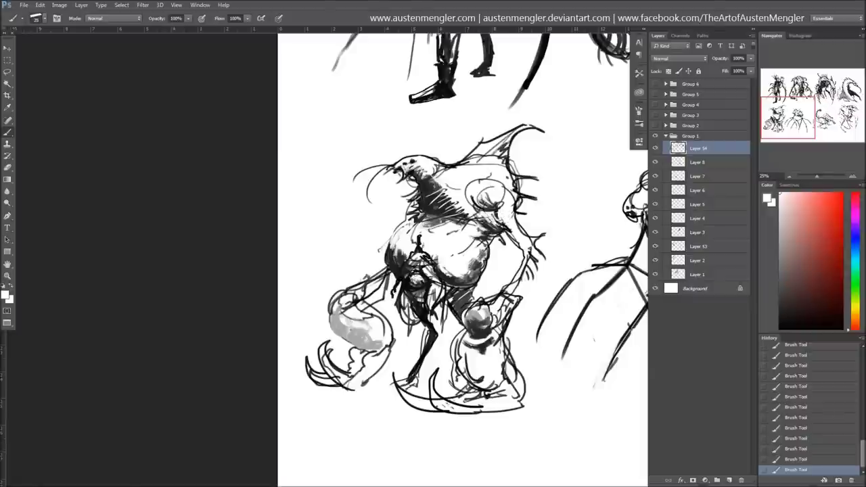
alt+click(492, 206)
mouse_move(489, 157)
mouse_down()
mouse_move(513, 136)
mouse_move(506, 165)
mouse_move(507, 142)
mouse_up()
drag(500, 173, 514, 153)
drag(490, 253, 505, 286)
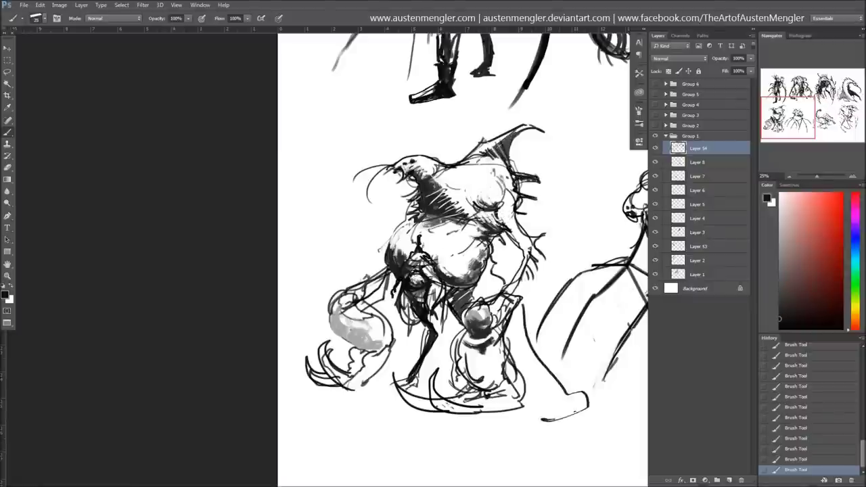
Lighten the tail with grey strokes and soft white strokes at 46% opacity
alt+click(359, 318)
mouse_move(352, 287)
mouse_down()
mouse_move(390, 271)
mouse_move(335, 301)
mouse_move(378, 315)
mouse_move(379, 385)
mouse_up()
drag(352, 318, 379, 366)
key(x)
key(4)
key(6)
mouse_move(358, 311)
mouse_down()
mouse_move(389, 355)
mouse_move(334, 308)
mouse_up()
Switch to a new brush preset and layer light and dark tail strokes at size 50
right_click(370, 304)
drag(565, 352, 566, 331)
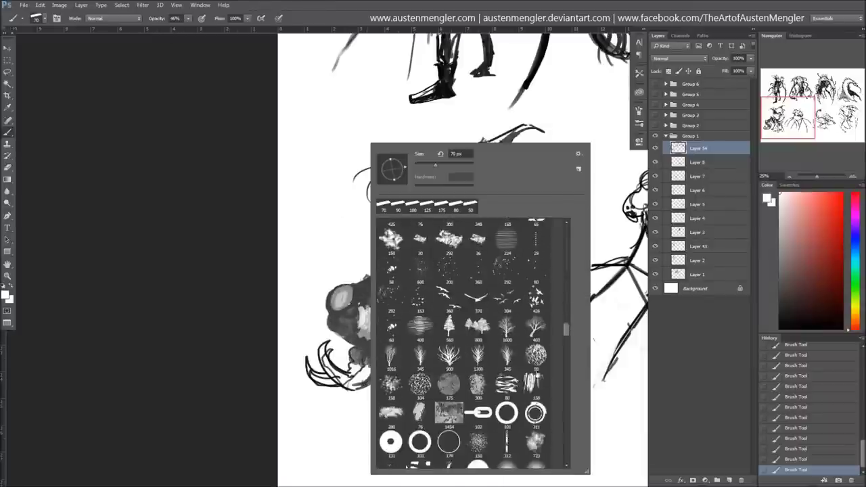
double_click(420, 342)
key(x)
mouse_move(366, 318)
mouse_down()
mouse_move(328, 284)
mouse_move(369, 284)
mouse_up()
key(x)
key(x)
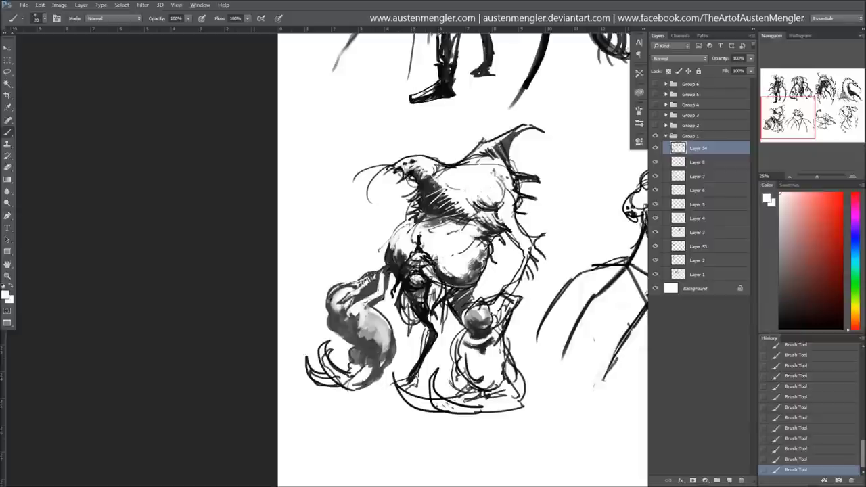
key(bracketright)
key(bracketright)
mouse_move(389, 308)
mouse_down()
mouse_move(341, 342)
mouse_move(398, 353)
mouse_up()
At brush size about 20, add dark tail strokes, a long left-side curve and jaw marks
key(x)
key(bracketleft)
key(bracketleft)
drag(366, 322, 346, 356)
mouse_move(376, 284)
mouse_down()
mouse_move(367, 365)
mouse_move(318, 385)
mouse_up()
key(x)
key(ctrl+z)
drag(330, 299, 304, 402)
mouse_move(357, 364)
mouse_down()
mouse_move(323, 389)
mouse_move(358, 387)
mouse_up()
Revert the long tail strokes via History, shade the lower jaw grey and sketch two claws
click(791, 417)
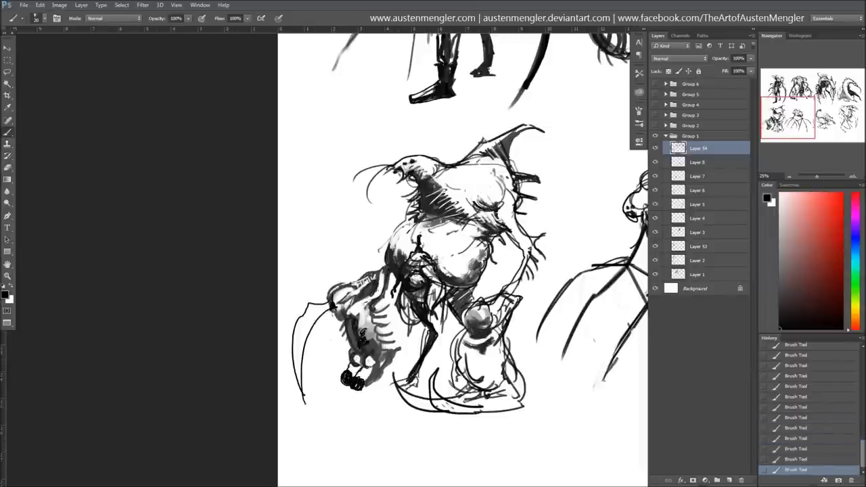
key(ctrl+alt+z)
key(ctrl+alt+z)
drag(365, 359, 347, 379)
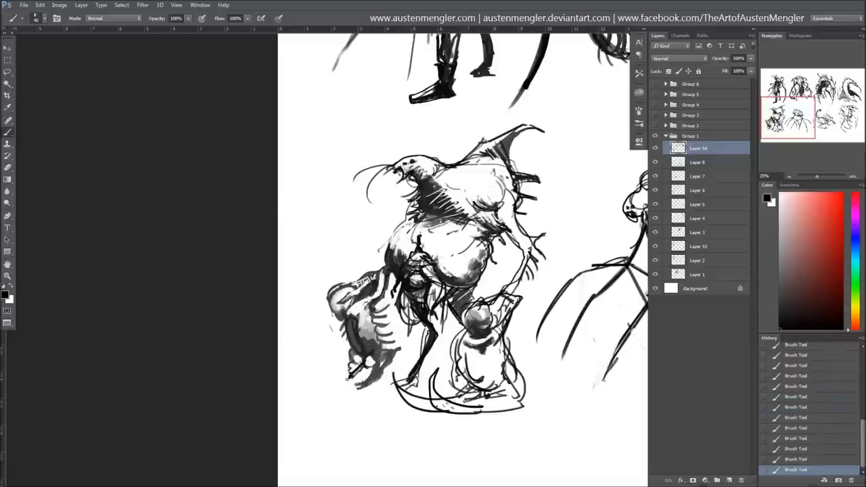
drag(297, 284, 358, 391)
mouse_move(280, 340)
mouse_down()
mouse_move(360, 389)
mouse_move(446, 412)
mouse_move(534, 376)
mouse_up()
Draw three dark curved claws below the figure with a smaller brush, then zoom out
key(x)
key(x)
key(bracketleft)
key(bracketleft)
key(bracketleft)
drag(461, 343, 467, 412)
drag(520, 319, 497, 406)
drag(486, 376, 503, 402)
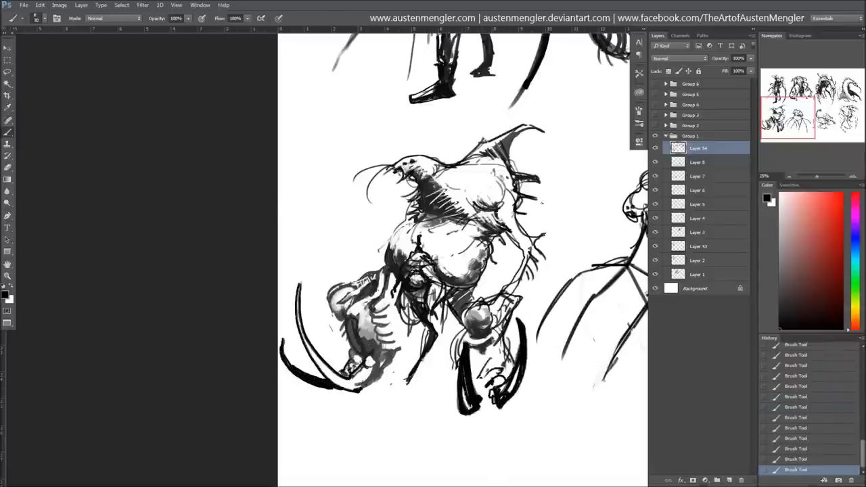
key(ctrl+minus)
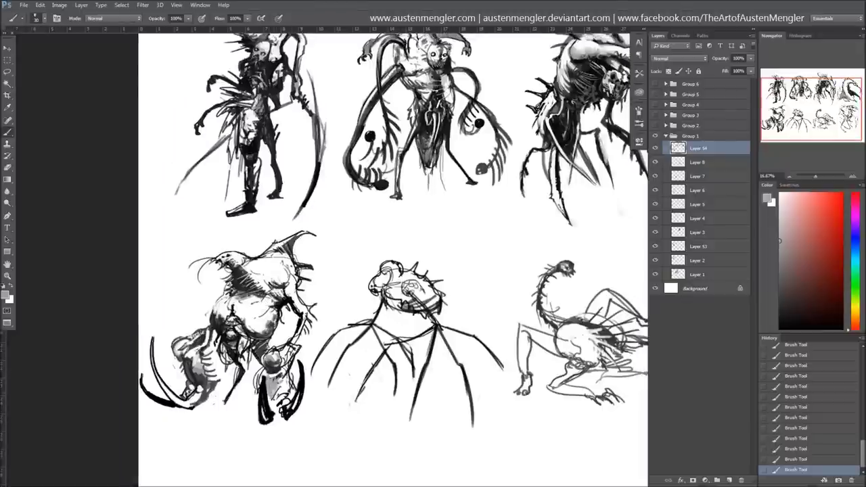
Undo the last stroke and add dark strokes to the lower-left creature
key(ctrl+z)
right_click(368, 141)
key(Escape)
mouse_move(267, 368)
mouse_down()
mouse_move(277, 391)
mouse_move(291, 351)
mouse_up()
mouse_move(308, 308)
mouse_down()
mouse_move(278, 358)
mouse_move(287, 346)
mouse_up()
key(x)
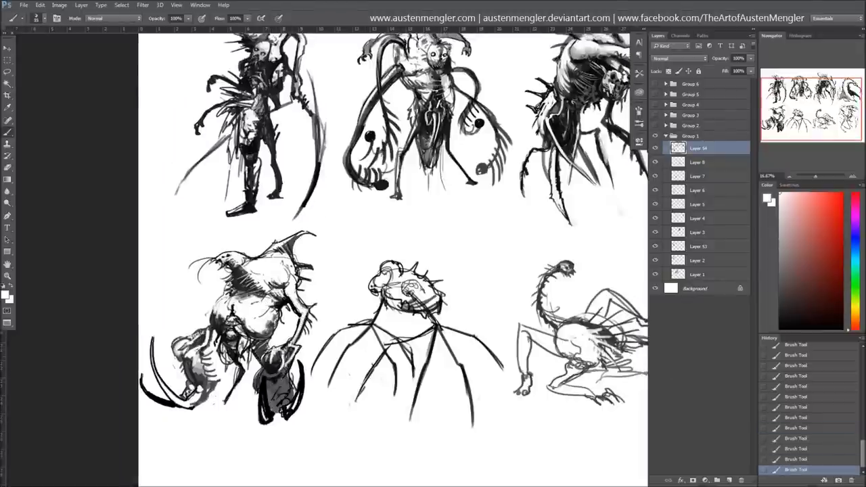
key(ctrl+plus)
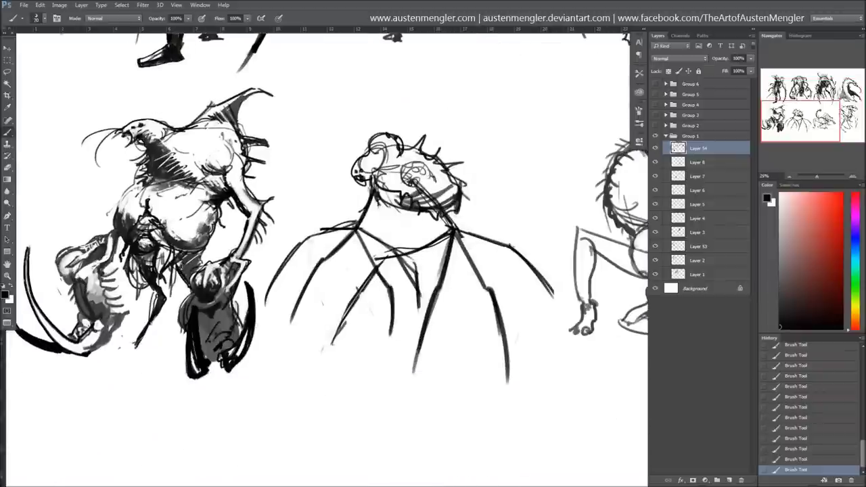
Hatch the left creature's body in black, touch it up in white and darken the lower-left claw
drag(202, 237, 172, 280)
mouse_move(174, 318)
mouse_down()
mouse_move(157, 245)
mouse_move(131, 204)
mouse_up()
key(x)
drag(144, 227, 133, 212)
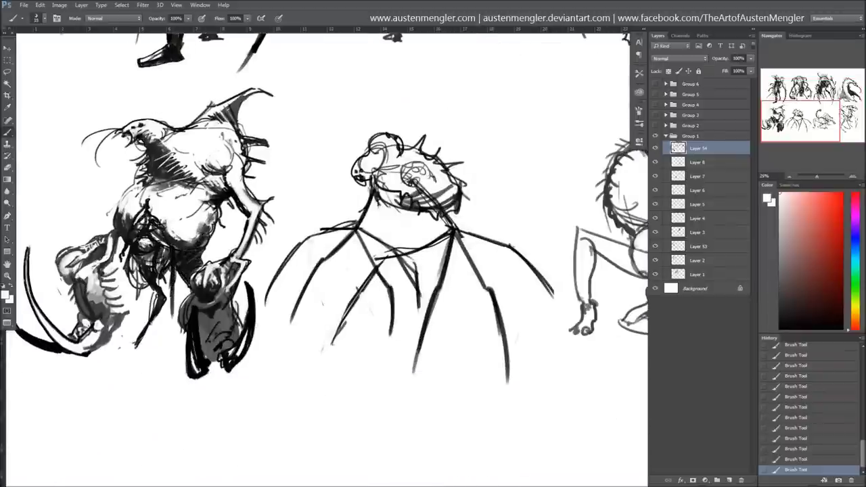
key(x)
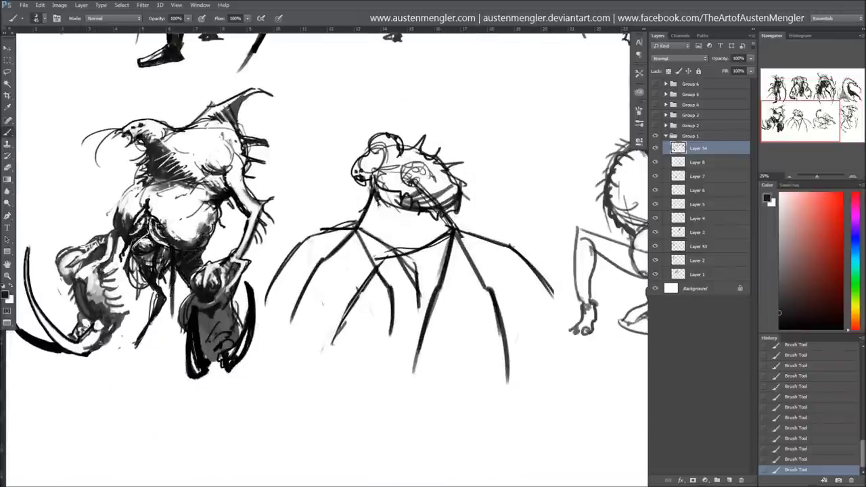
drag(68, 262, 49, 299)
Highlight the right claw in white and add dark marks on the back and arm
key(x)
drag(211, 289, 210, 317)
key(x)
mouse_move(203, 123)
mouse_down()
mouse_move(173, 141)
mouse_move(194, 177)
mouse_up()
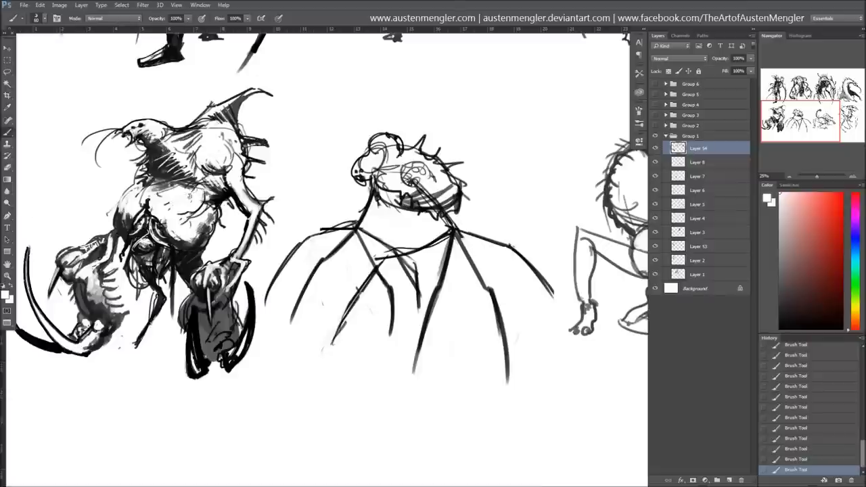
mouse_move(265, 211)
mouse_down()
mouse_move(248, 260)
mouse_move(254, 237)
mouse_move(312, 216)
mouse_up()
key(x)
scroll(585, 324, up, 3)
key(x)
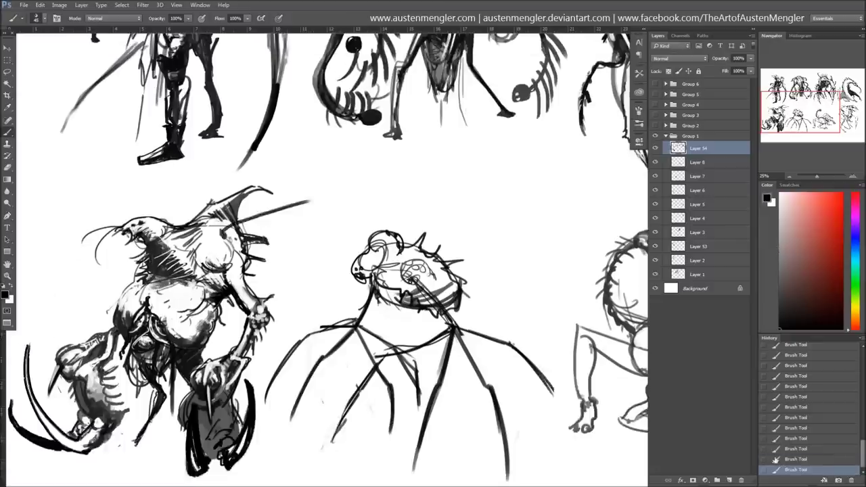
Draw dark curves over the back, hatch the chest and lighten the lower legs in white
drag(184, 223, 220, 167)
mouse_move(148, 236)
mouse_down()
mouse_move(164, 250)
mouse_move(165, 276)
mouse_up()
drag(245, 382, 246, 422)
mouse_move(203, 406)
mouse_down()
mouse_move(199, 441)
mouse_move(192, 423)
mouse_up()
drag(185, 395, 182, 430)
drag(144, 387, 138, 443)
Add dark strokes to the left creature's lower legs and lower body
key(x)
drag(221, 407, 222, 440)
drag(207, 412, 206, 447)
drag(75, 382, 84, 412)
Rework the middle creature's head in white, then darken its head and neck with a top loop
key(x)
mouse_move(433, 267)
mouse_down()
mouse_move(441, 318)
mouse_move(426, 315)
mouse_up()
key(x)
drag(405, 288, 411, 324)
drag(409, 271, 443, 332)
drag(450, 301, 466, 338)
drag(440, 278, 448, 331)
mouse_move(369, 244)
mouse_down()
mouse_move(399, 223)
mouse_move(405, 250)
mouse_move(351, 290)
mouse_move(389, 291)
mouse_up()
Lighten the middle creature's face, hatch under its body and add a curved right leg
key(x)
drag(402, 260, 413, 294)
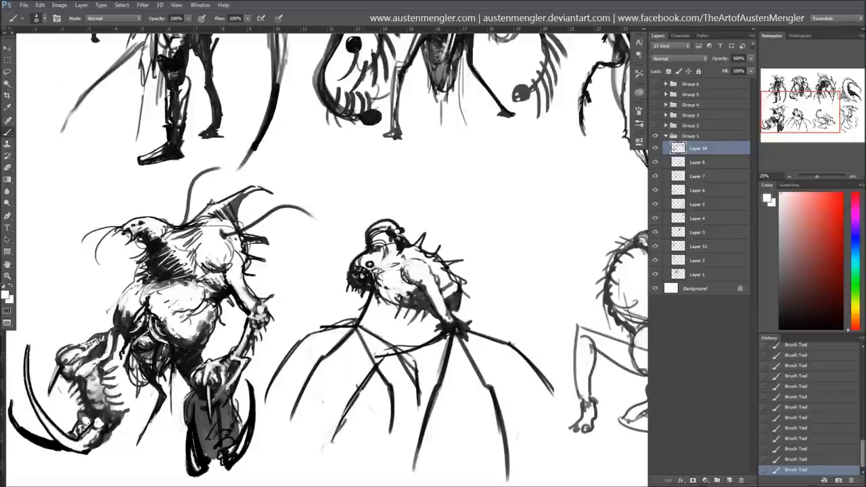
mouse_move(379, 295)
mouse_down()
mouse_move(339, 357)
mouse_move(352, 369)
mouse_up()
drag(420, 339, 469, 365)
drag(449, 331, 489, 391)
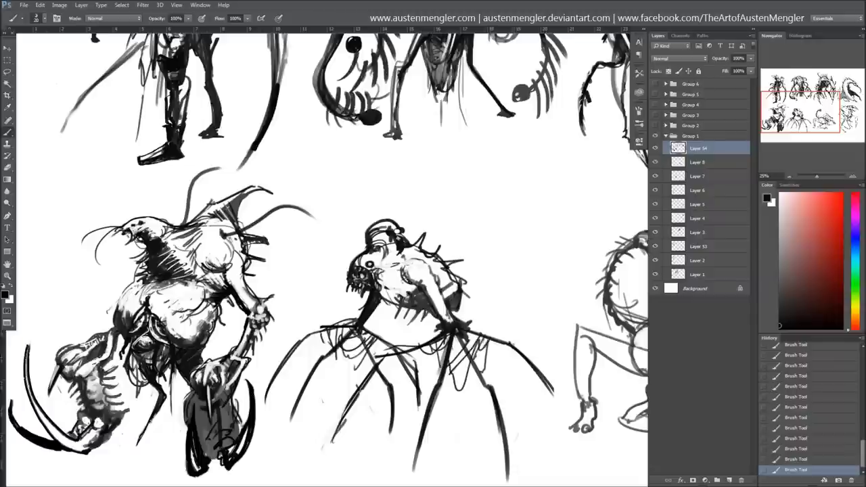
drag(511, 338, 549, 432)
Redraw the middle creature's left legs in dark strokes and paint out the old legs in white
key(x)
drag(379, 270, 336, 176)
key(x)
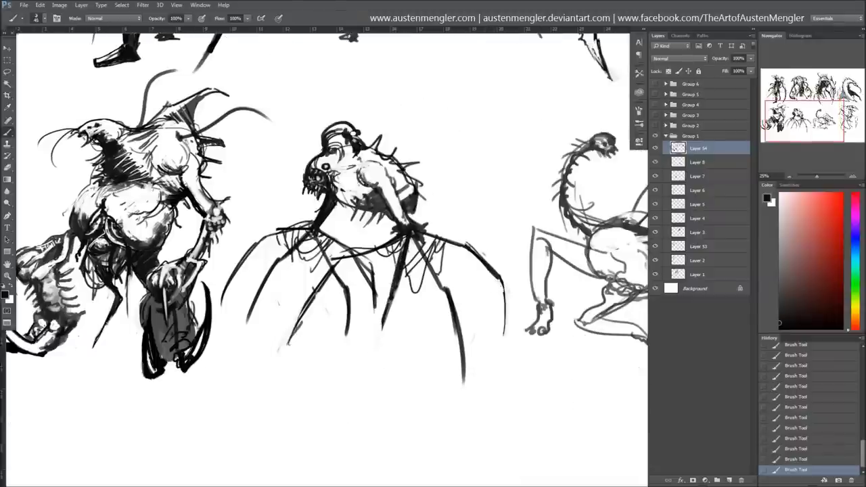
key(x)
key(x)
drag(368, 250, 309, 361)
mouse_move(368, 284)
mouse_down()
mouse_move(311, 362)
mouse_move(341, 261)
mouse_up()
key(x)
drag(389, 240, 342, 270)
Draw a new black leg to the right and replace the thin legs with bolder strokes
mouse_move(423, 224)
mouse_down()
mouse_move(508, 337)
mouse_move(514, 307)
mouse_move(517, 339)
mouse_up()
key(x)
key(x)
drag(338, 234, 365, 277)
mouse_move(304, 223)
mouse_down()
mouse_move(226, 304)
mouse_move(233, 331)
mouse_up()
key(x)
drag(358, 264, 378, 318)
click(783, 465)
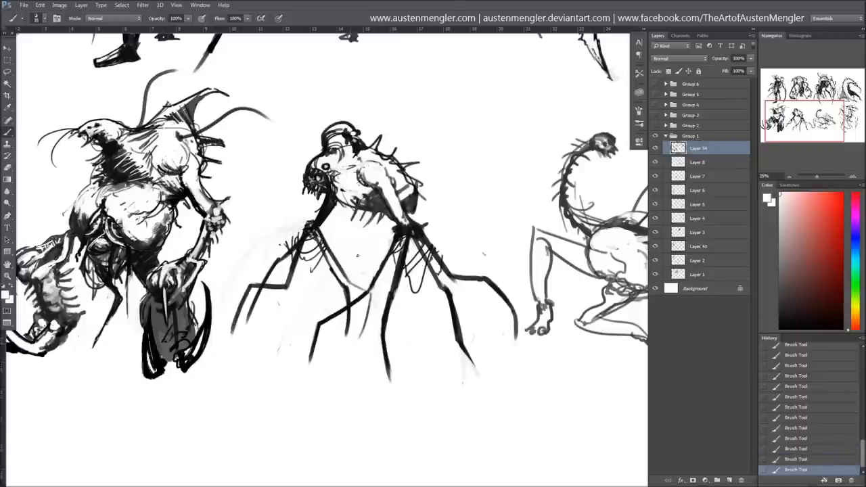
Shade the middle creature's torso grey and add a spiky tail off its back
mouse_move(333, 181)
mouse_down()
mouse_move(359, 207)
mouse_move(466, 222)
mouse_up()
key(x)
drag(414, 192, 464, 201)
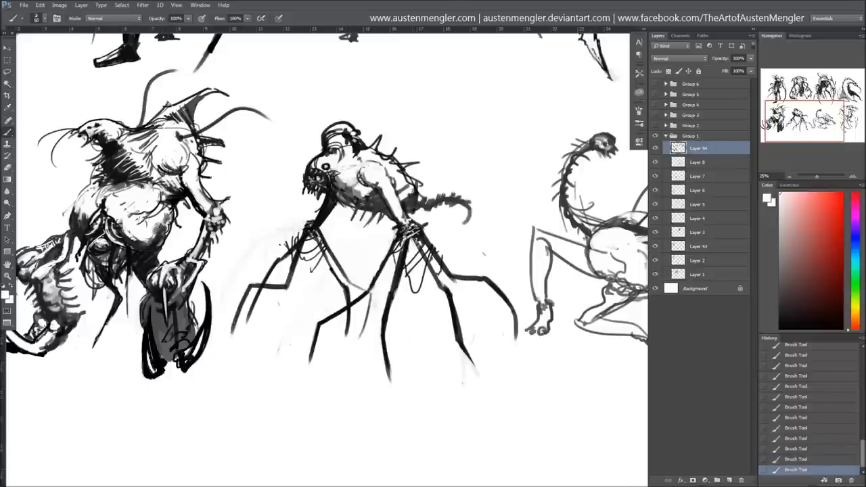
scroll(325, 244, up, 3)
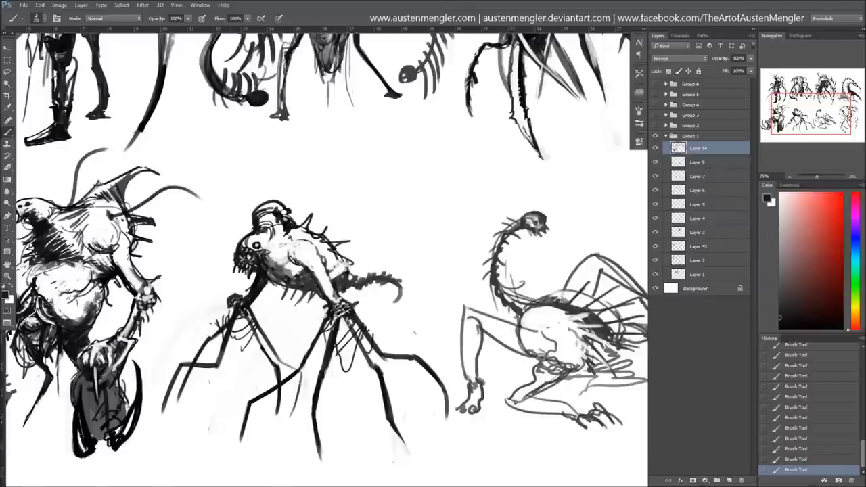
Sample a light grey, hatch the middle creature's legs in black and add grey shading
alt+click(337, 296)
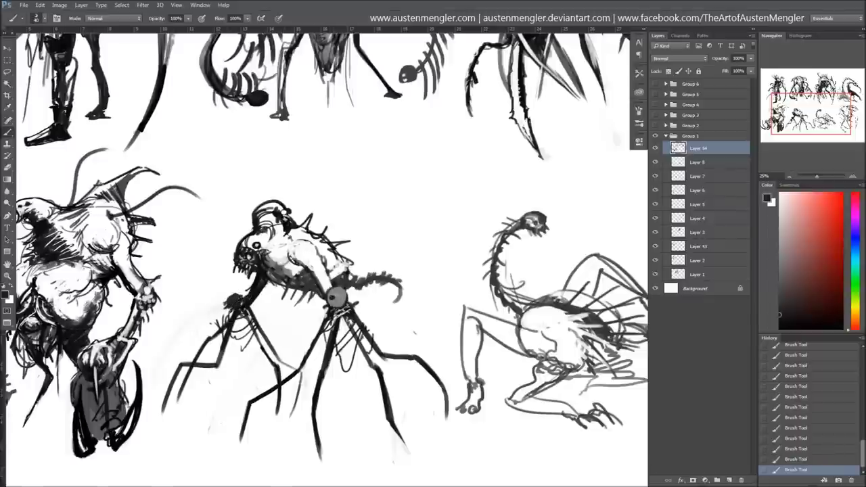
alt+click(319, 254)
drag(244, 300, 237, 328)
drag(259, 316, 234, 362)
drag(355, 310, 340, 358)
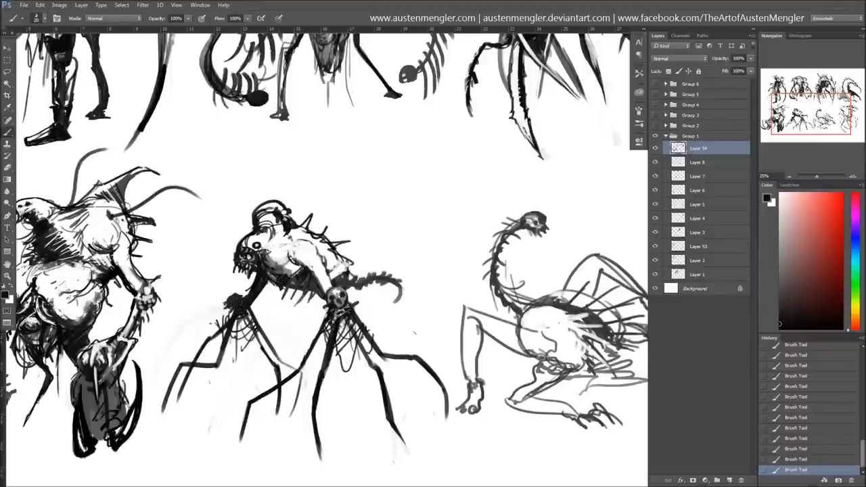
drag(324, 250, 290, 294)
Shade the left creature, zoom out and lower brush opacity to 43%
drag(297, 256, 272, 276)
drag(338, 270, 452, 252)
drag(225, 215, 198, 257)
key(ctrl+minus)
key(4)
key(3)
Add grey strokes to the left creatures and dark strokes on the top-middle creature's head and chest
drag(270, 275, 259, 291)
mouse_move(284, 257)
mouse_down()
mouse_move(252, 277)
mouse_move(226, 280)
mouse_up()
drag(269, 220, 257, 239)
mouse_move(217, 298)
mouse_down()
mouse_move(188, 341)
mouse_move(197, 365)
mouse_move(177, 363)
mouse_up()
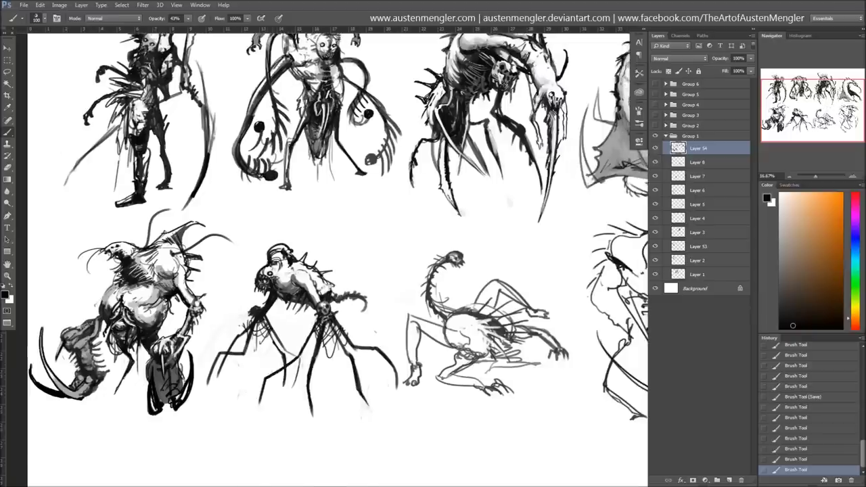
drag(332, 136, 312, 159)
mouse_move(301, 108)
mouse_down()
mouse_move(289, 150)
mouse_move(303, 189)
mouse_up()
drag(152, 161, 141, 202)
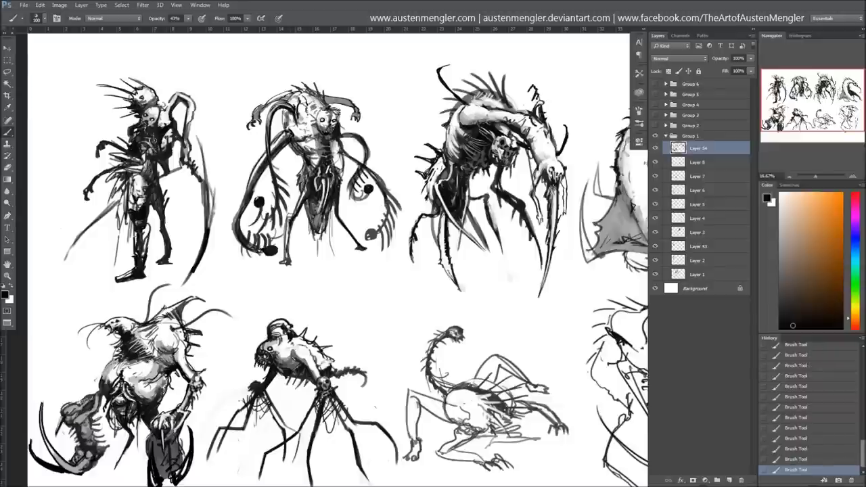
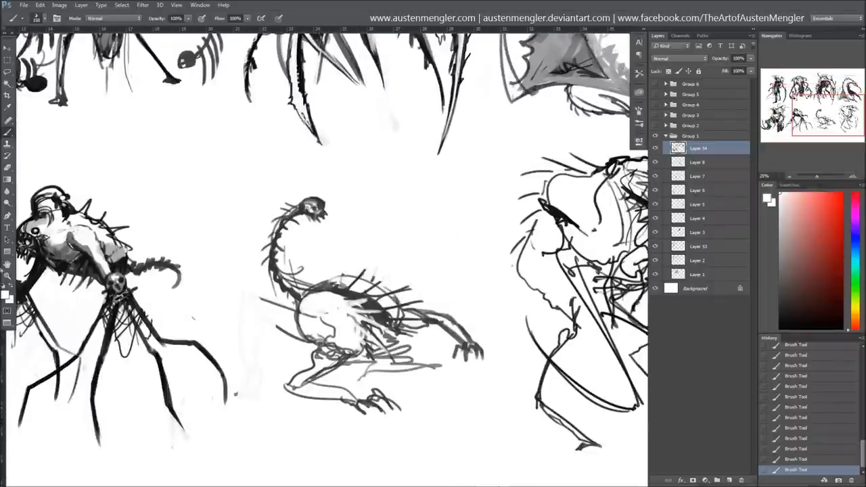
Try and undo strokes on the creature's left side, then draw a bowl-shaped curve beneath it
mouse_move(298, 292)
mouse_down()
mouse_move(234, 287)
mouse_move(223, 338)
mouse_up()
mouse_move(220, 308)
mouse_down()
mouse_move(233, 371)
mouse_move(245, 356)
mouse_up()
key(ctrl+alt+z)
key(ctrl+alt+z)
drag(232, 369, 243, 359)
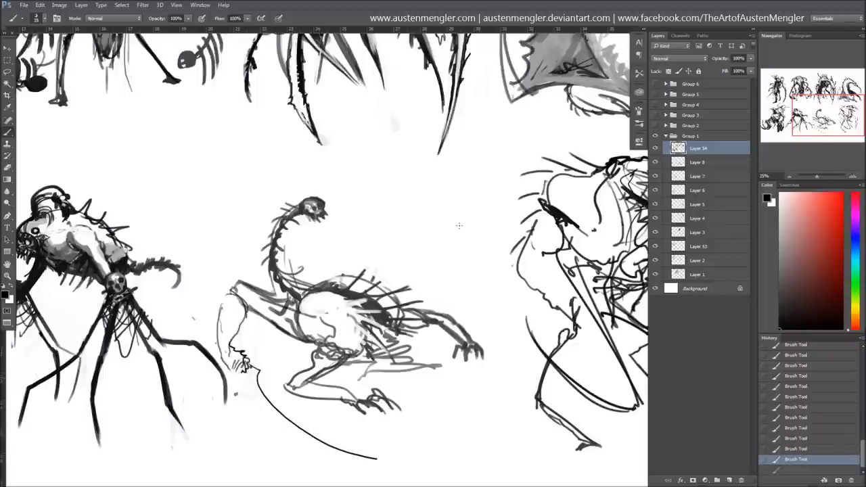
key(ctrl+alt+z)
key(ctrl+alt+z)
key(ctrl+alt+z)
key(ctrl+alt+z)
key(ctrl+alt+z)
key(ctrl+alt+z)
drag(323, 404, 396, 340)
key(ctrl+shift+z)
key(ctrl+shift+z)
key(ctrl+shift+z)
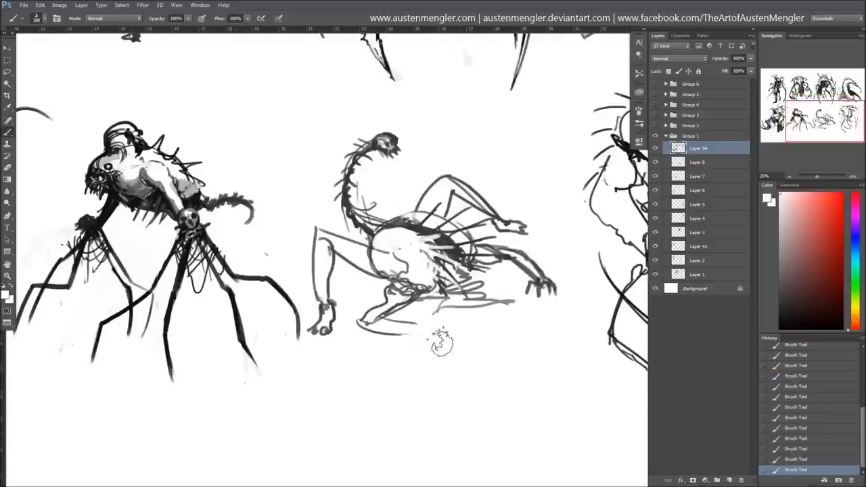
key(ctrl+alt+z)
key(ctrl+alt+z)
key(ctrl+alt+z)
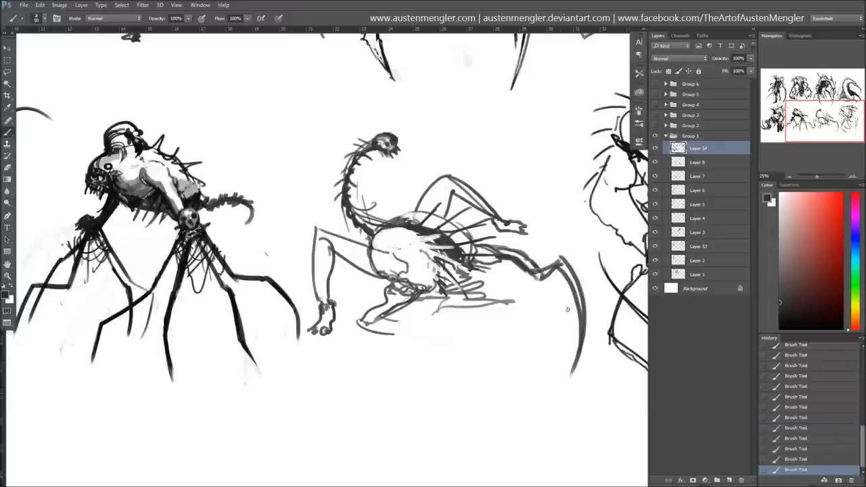
drag(405, 331, 537, 360)
With a smaller brush, hatch dark shading, a dark leg and right-side shading under the body
right_click(406, 199)
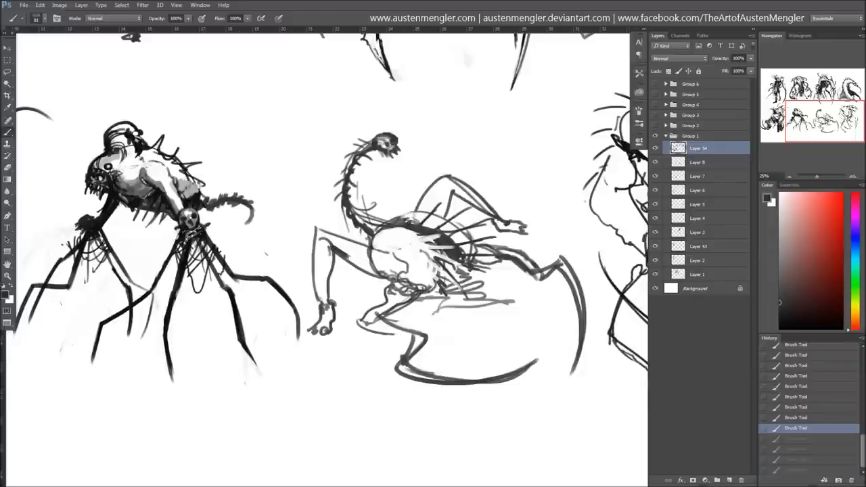
key(ctrl+shift+z)
key(ctrl+shift+z)
key(ctrl+shift+z)
drag(188, 18, 190, 22)
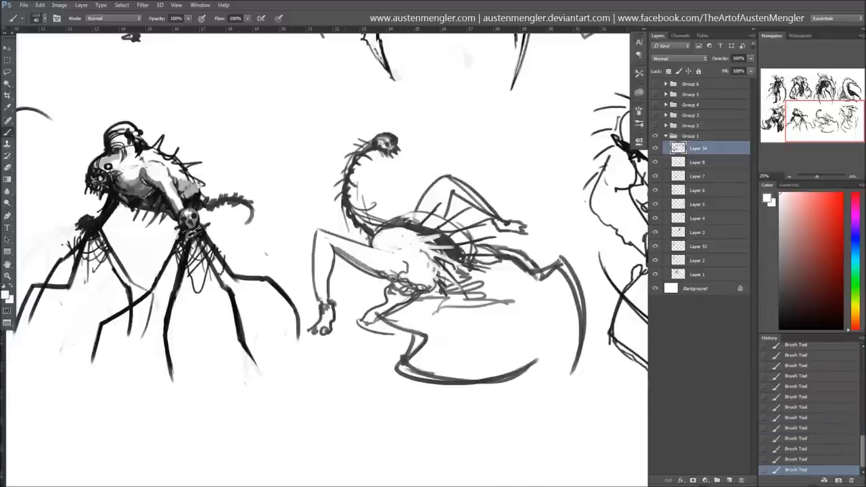
drag(419, 286, 375, 315)
mouse_move(416, 294)
mouse_down()
mouse_move(399, 302)
mouse_move(427, 338)
mouse_move(409, 357)
mouse_up()
mouse_move(520, 247)
mouse_down()
mouse_move(476, 267)
mouse_move(466, 284)
mouse_move(439, 278)
mouse_up()
Pick a new brush preset and add light body strokes, a darker shoulder and grey wing shading
right_click(451, 270)
scroll(647, 329, down, 5)
key(Return)
mouse_move(481, 237)
mouse_down()
mouse_move(436, 256)
mouse_move(425, 297)
mouse_up()
drag(437, 234, 393, 278)
drag(415, 219, 380, 224)
drag(370, 146, 347, 203)
mouse_move(406, 222)
mouse_down()
mouse_move(370, 234)
mouse_move(403, 272)
mouse_up()
mouse_move(426, 203)
mouse_down()
mouse_move(449, 191)
mouse_move(490, 203)
mouse_move(440, 185)
mouse_move(487, 203)
mouse_up()
Ink a dark contour along the upper arm and hatch white strokes across the chest
key(x)
click(780, 262)
drag(449, 177, 514, 223)
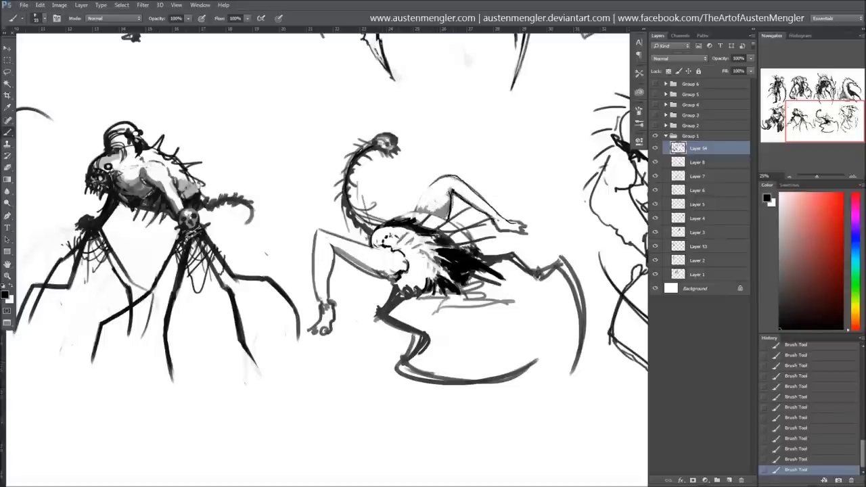
key(x)
drag(433, 257, 467, 291)
drag(405, 230, 531, 321)
Draw a bold black squiggle below the chest and refine it with white touch-ups and hatching
drag(426, 308, 538, 331)
key(x)
drag(483, 281, 510, 270)
key(x)
drag(399, 293, 424, 288)
key(x)
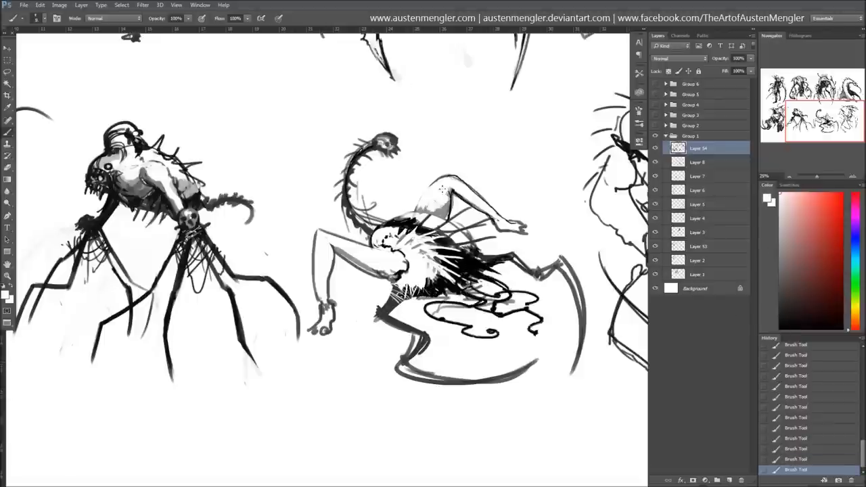
drag(397, 238, 430, 223)
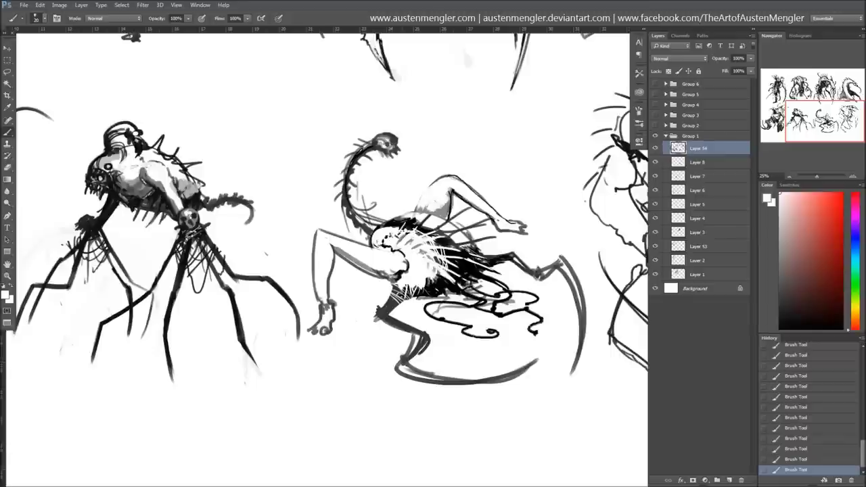
Darken the neck base and skull, then add a light highlight on the lower skull
drag(359, 218, 379, 236)
key(x)
drag(374, 245, 364, 219)
key(x)
mouse_move(375, 142)
mouse_down()
mouse_move(391, 159)
mouse_move(389, 140)
mouse_up()
click(779, 240)
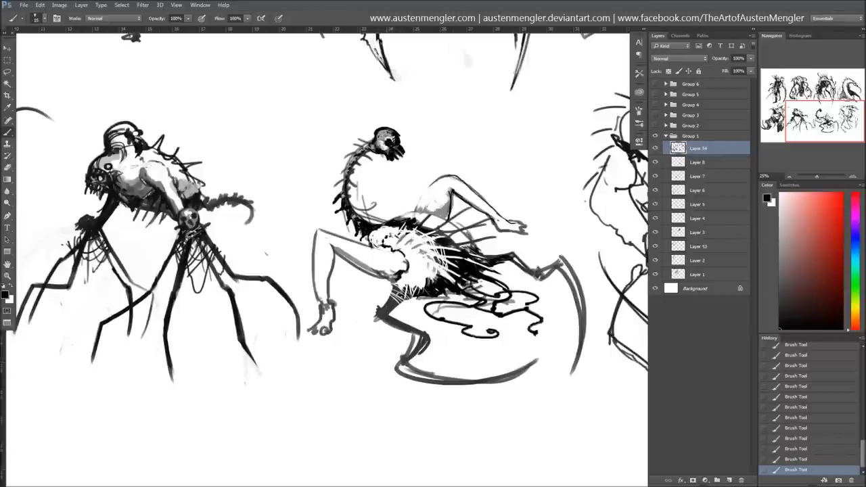
key(ctrl+z)
key(x)
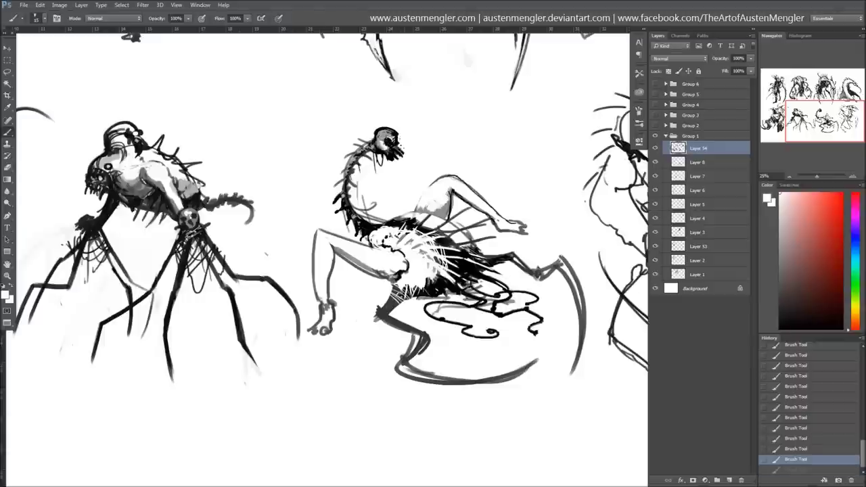
drag(384, 158, 396, 157)
Redraw the leg line and thicken the zigzag leg, scythe blade and bottom curve in black
drag(328, 250, 334, 291)
key(x)
drag(315, 233, 315, 307)
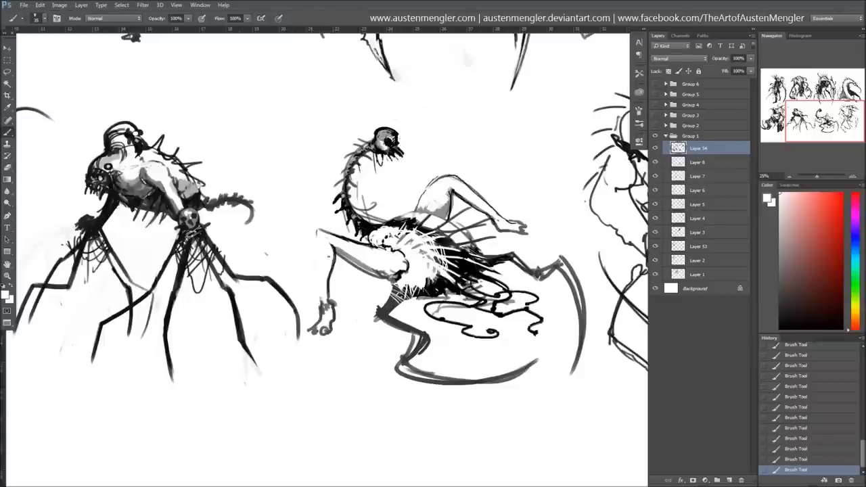
drag(376, 316, 414, 357)
mouse_move(560, 257)
mouse_down()
mouse_move(583, 324)
mouse_move(563, 390)
mouse_up()
drag(413, 354, 531, 354)
Clean up the bottom curve and shorten the scythe blade with white paint
key(x)
mouse_move(467, 373)
mouse_down()
mouse_move(533, 349)
mouse_move(418, 376)
mouse_up()
drag(562, 291, 572, 390)
drag(534, 355, 429, 383)
drag(487, 383, 409, 365)
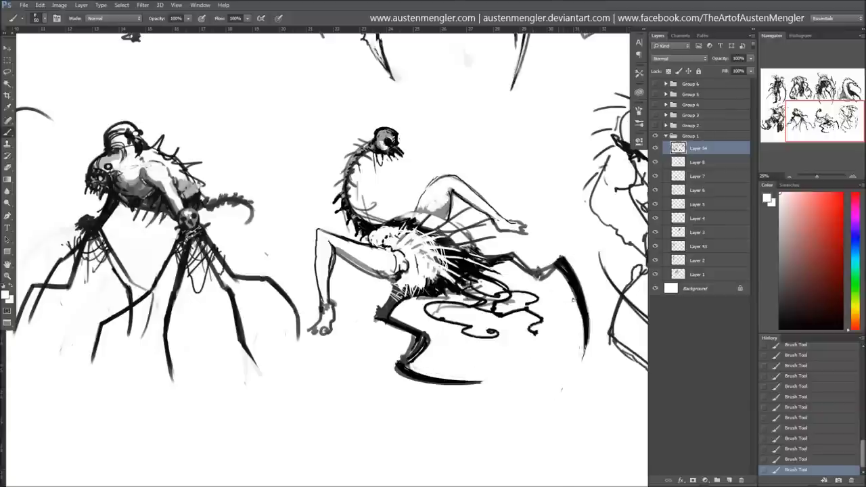
drag(573, 299, 585, 355)
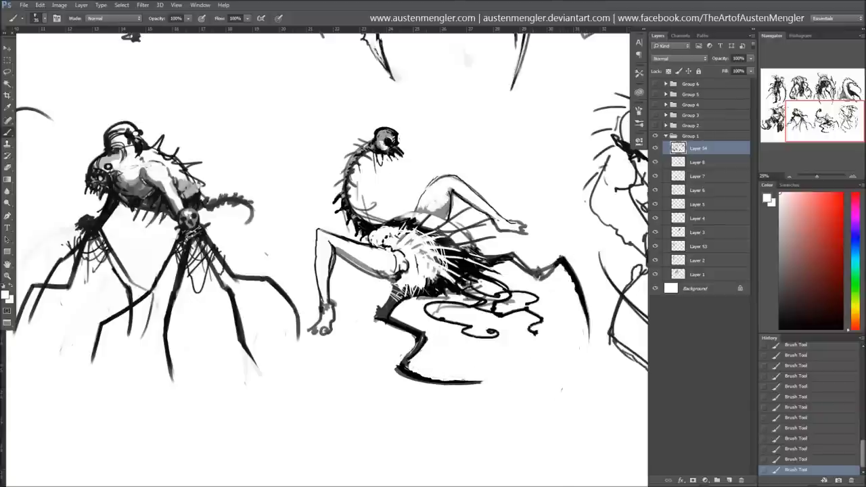
With a slightly larger black brush, add body strokes and touch up the left creature's head
key(x)
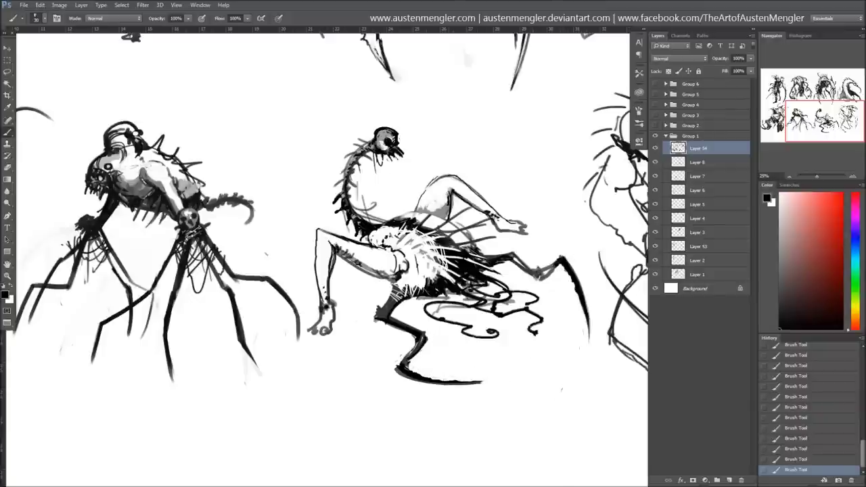
key(])
drag(432, 230, 489, 245)
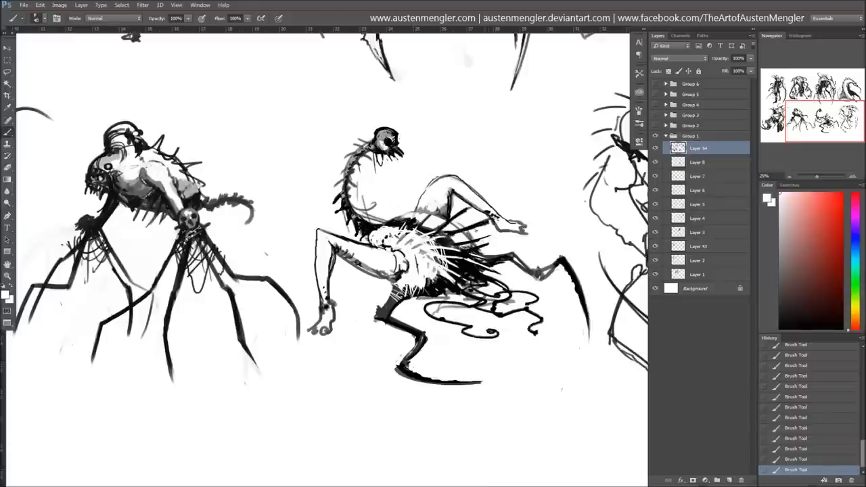
mouse_move(507, 203)
mouse_down()
mouse_move(341, 221)
mouse_move(505, 228)
mouse_up()
mouse_move(195, 217)
mouse_down()
mouse_move(199, 236)
mouse_move(146, 250)
mouse_up()
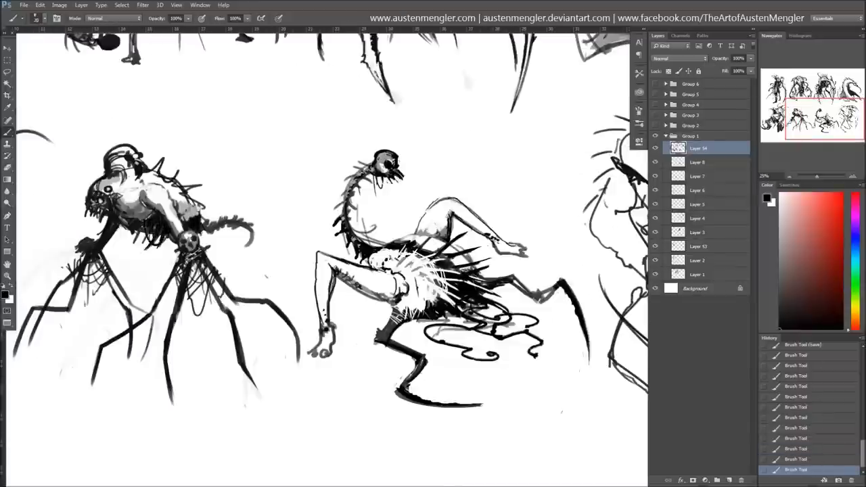
mouse_move(507, 203)
mouse_down()
mouse_move(213, 180)
mouse_move(213, 238)
mouse_up()
Shade the beaked creature's torso dark and draw a thick curved right leg
drag(391, 222, 354, 268)
drag(433, 196, 382, 253)
drag(399, 203, 426, 260)
mouse_move(422, 223)
mouse_down()
mouse_move(467, 271)
mouse_move(473, 402)
mouse_up()
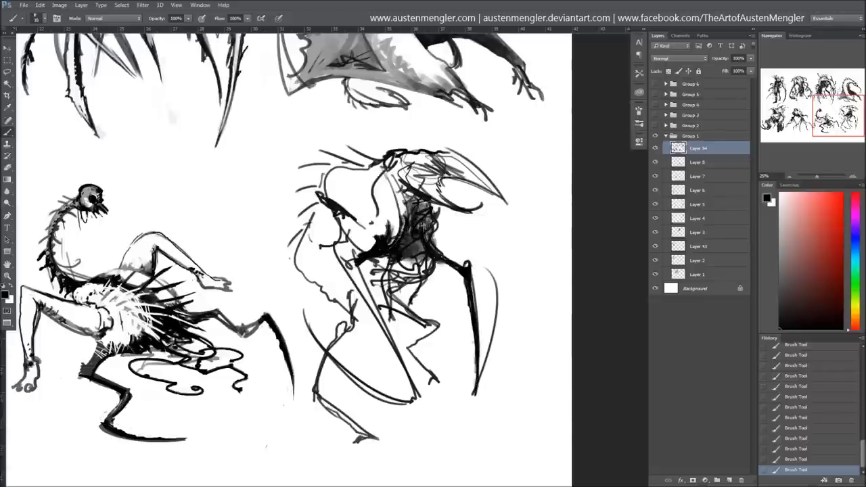
drag(475, 252, 473, 399)
drag(494, 287, 477, 389)
drag(497, 271, 481, 375)
Add thick dark diagonal leg strokes and a thin curved leg on the left
drag(486, 250, 477, 265)
key(x)
mouse_move(369, 233)
mouse_down()
mouse_move(361, 254)
mouse_move(409, 398)
mouse_up()
drag(318, 352, 406, 405)
mouse_move(277, 256)
mouse_down()
mouse_move(362, 389)
mouse_move(399, 410)
mouse_up()
Hatch white over the torso and right leg, then darken the lower torso
key(x)
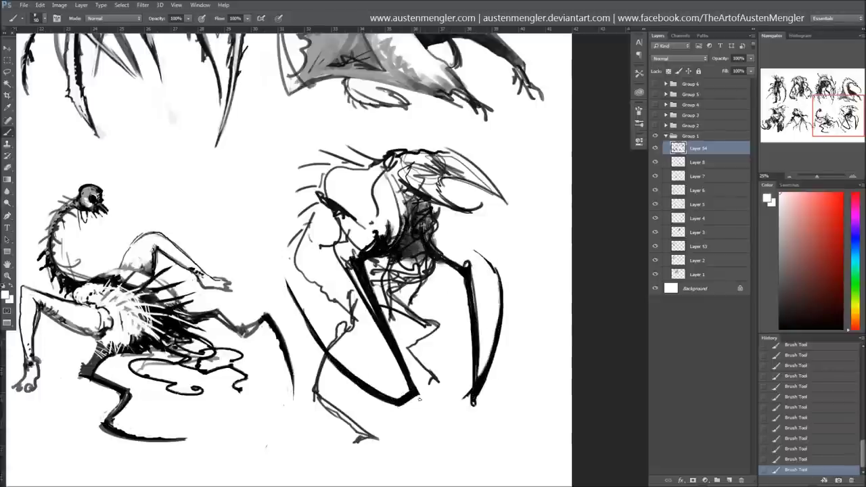
drag(342, 271, 369, 246)
drag(352, 287, 365, 262)
drag(466, 291, 472, 265)
key(x)
drag(385, 254, 426, 291)
mouse_move(409, 278)
mouse_down()
mouse_move(404, 331)
mouse_move(368, 311)
mouse_move(355, 352)
mouse_up()
Brush grey shading across the torso's left side and rework the upper and lower torso
drag(352, 284, 318, 298)
mouse_move(339, 270)
mouse_down()
mouse_move(301, 260)
mouse_move(301, 247)
mouse_up()
drag(347, 289, 325, 322)
key(x)
key(x)
mouse_move(414, 304)
mouse_down()
mouse_move(396, 281)
mouse_move(406, 359)
mouse_move(395, 314)
mouse_up()
key(x)
drag(365, 203, 332, 226)
drag(342, 196, 318, 246)
drag(331, 254, 419, 352)
Compare against an earlier history state, then ink black strokes on the upper torso
click(807, 448)
click(805, 470)
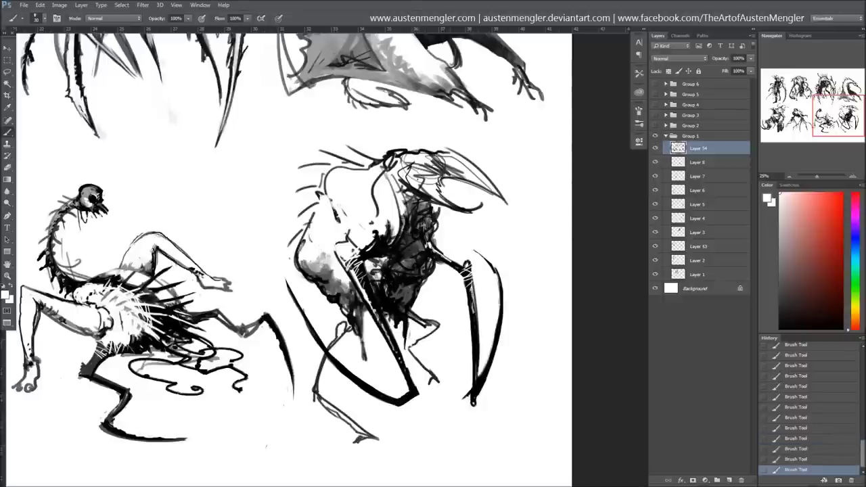
drag(386, 189, 358, 218)
mouse_move(368, 169)
mouse_down()
mouse_move(342, 203)
mouse_move(352, 225)
mouse_up()
key(x)
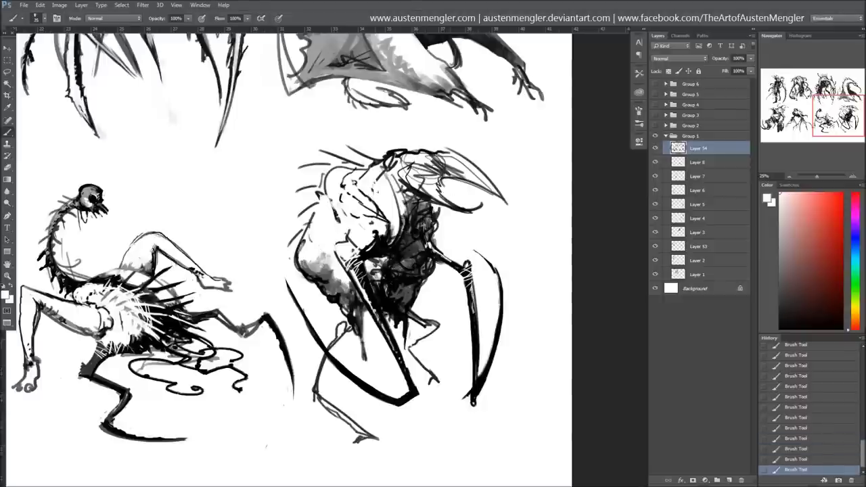
key(x)
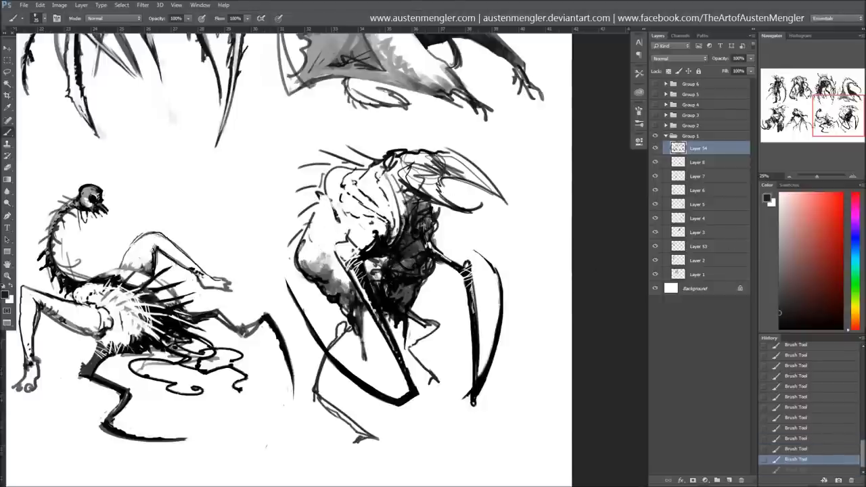
key(x)
Redraw the lower left and right legs, replace the old foot, and lighten the chest
drag(345, 325, 357, 450)
drag(318, 392, 359, 450)
mouse_move(410, 318)
mouse_down()
mouse_move(433, 331)
mouse_move(440, 401)
mouse_up()
key(x)
key(x)
drag(378, 237, 395, 230)
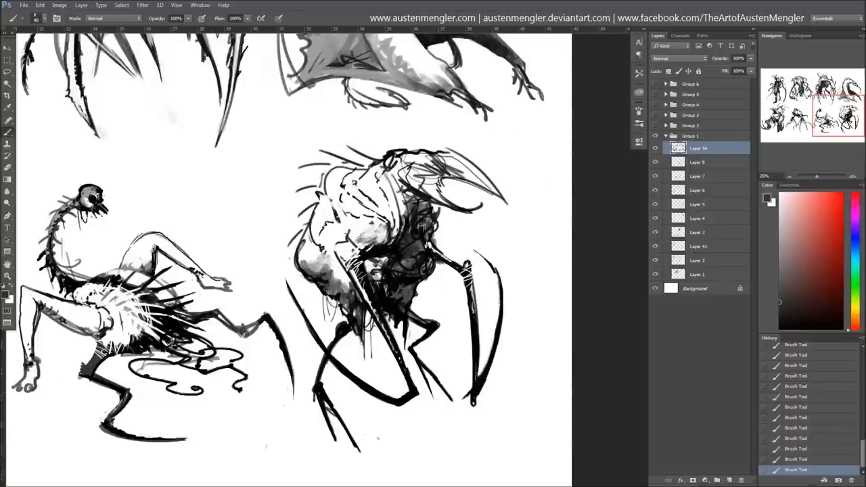
Paint a dark crescent horn on the head, extend the upper beak, and darken the head
drag(409, 182, 481, 207)
key(x)
mouse_move(412, 164)
mouse_down()
mouse_move(518, 202)
mouse_move(446, 202)
mouse_up()
key(x)
mouse_move(399, 183)
mouse_down()
mouse_move(479, 210)
mouse_move(504, 173)
mouse_up()
drag(412, 166, 514, 200)
drag(379, 169, 429, 223)
Lighten the top of the head, trim the horn tip, and brush light strokes on the left body
key(x)
drag(369, 146, 416, 162)
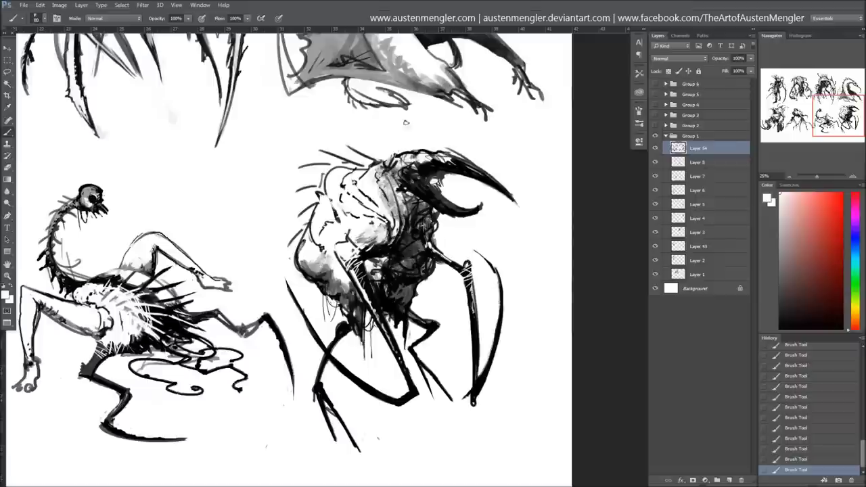
drag(467, 204, 515, 195)
key(x)
drag(423, 172, 408, 190)
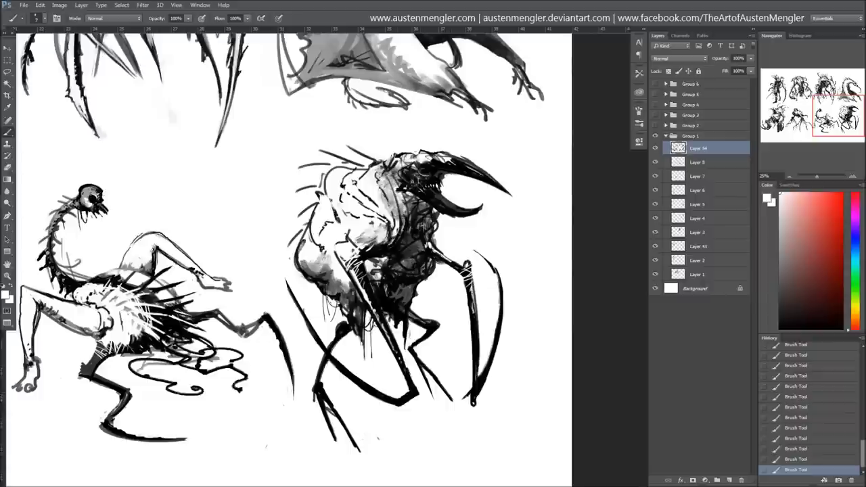
drag(343, 237, 317, 277)
key(x)
mouse_move(358, 217)
mouse_down()
mouse_move(314, 291)
mouse_move(338, 267)
mouse_up()
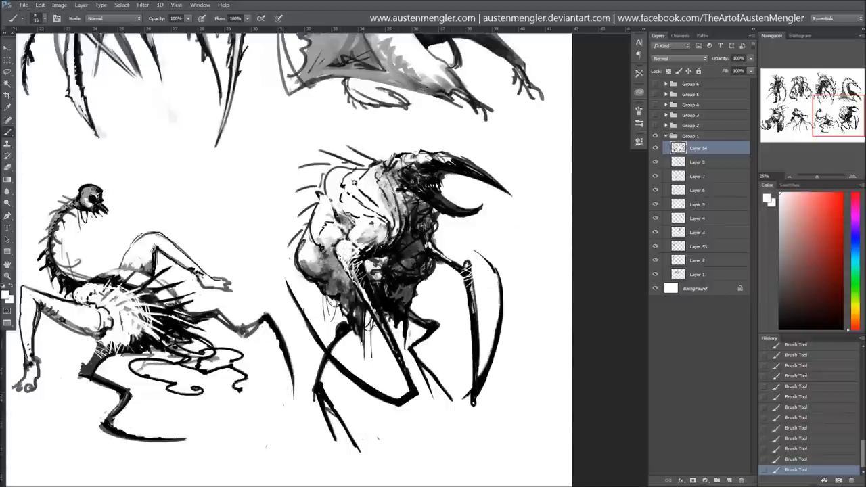
Zoom out to the whole sheet and add a new layer for the next pass
key(ctrl+0)
scroll(448, 251, up, 3)
key(x)
key(ctrl+shift+n)
Add small black and white touch-up strokes around the lower creature's head and body
drag(440, 311, 432, 308)
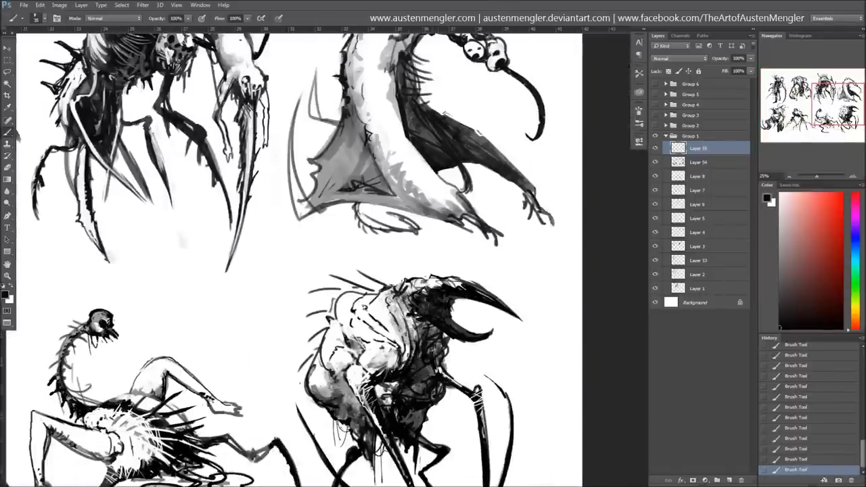
key(x)
mouse_move(410, 318)
mouse_down()
mouse_move(426, 351)
mouse_move(447, 348)
mouse_up()
drag(298, 243, 582, 362)
key(x)
key(bracketright)
key(bracketright)
key(bracketright)
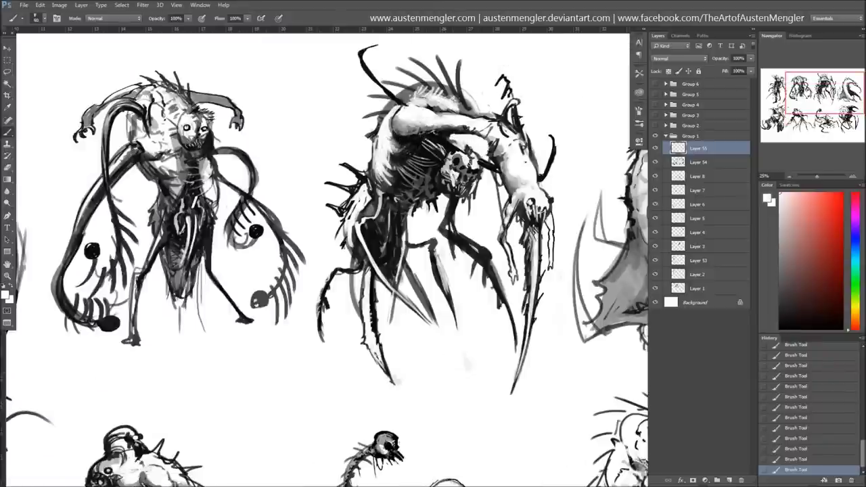
Add a dark grey body stroke, a white leg highlight and dark strokes on the middle creature's chest
key(x)
drag(449, 145, 474, 128)
key(x)
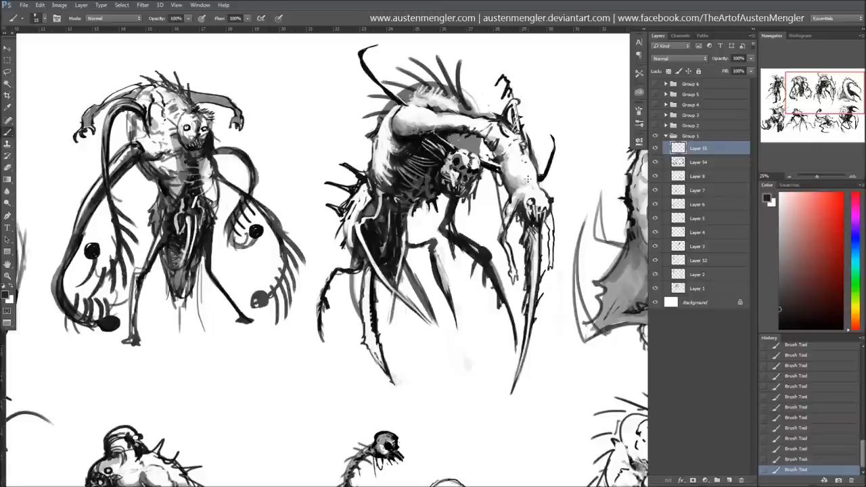
drag(410, 213, 401, 270)
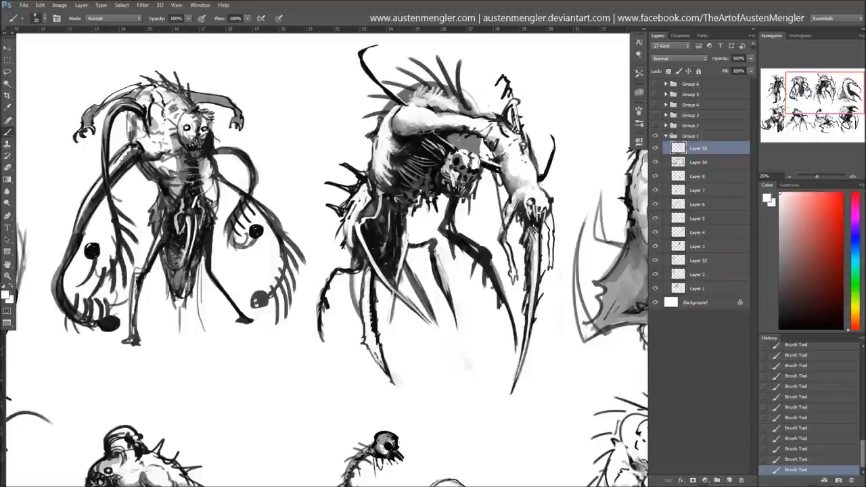
key(x)
drag(405, 177, 397, 204)
drag(426, 168, 409, 183)
key(x)
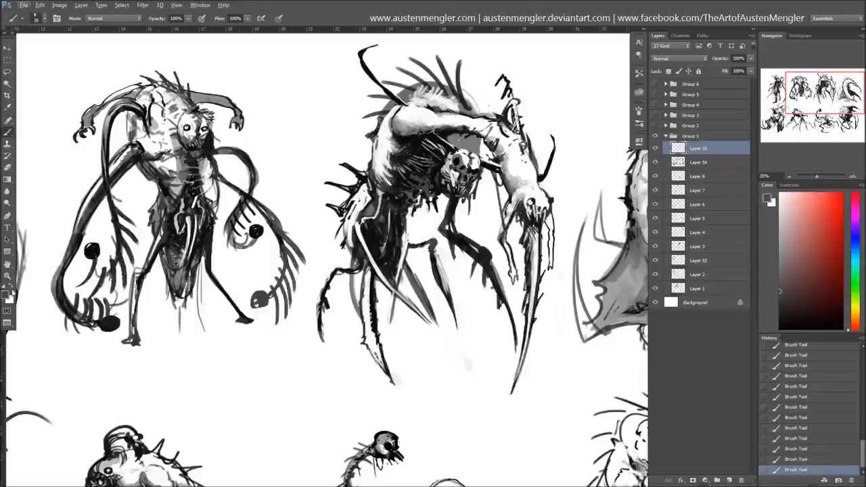
key(x)
Darken the left creature's tentacles and arm with black strokes
drag(238, 160, 215, 192)
drag(281, 201, 257, 257)
drag(103, 189, 81, 233)
drag(133, 165, 119, 183)
Refine the middle creature's leg with black and white strokes and check the sheet
drag(422, 203, 406, 269)
key(x)
drag(419, 222, 414, 258)
key(ctrl+minus)
key(ctrl+minus)
key(ctrl+plus)
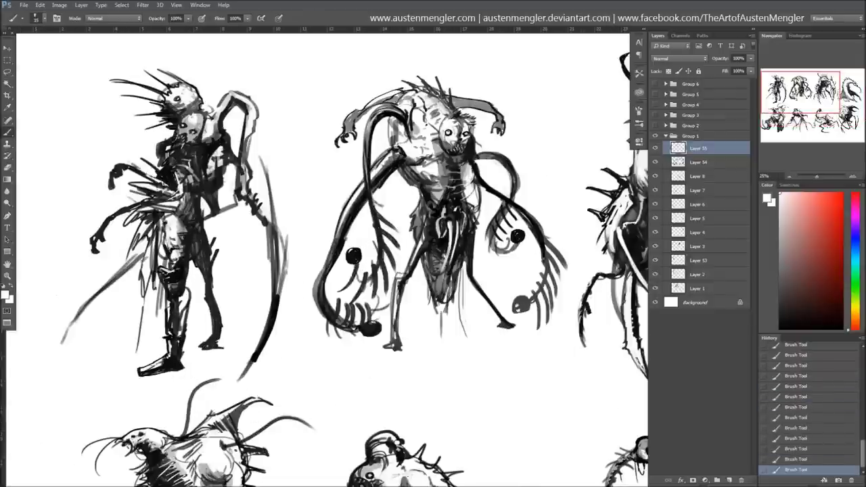
Shade the left creature's torso in grey and black and redraw its long curved stroke
key(x)
drag(177, 240, 205, 278)
key(x)
mouse_move(273, 188)
mouse_down()
mouse_move(232, 383)
mouse_move(274, 169)
mouse_move(277, 291)
mouse_up()
key(x)
drag(284, 216, 291, 250)
key(x)
drag(299, 193, 233, 234)
Paint out the left creature's raised arm in white, ink its back and paint a grey arm
key(x)
drag(260, 217, 244, 156)
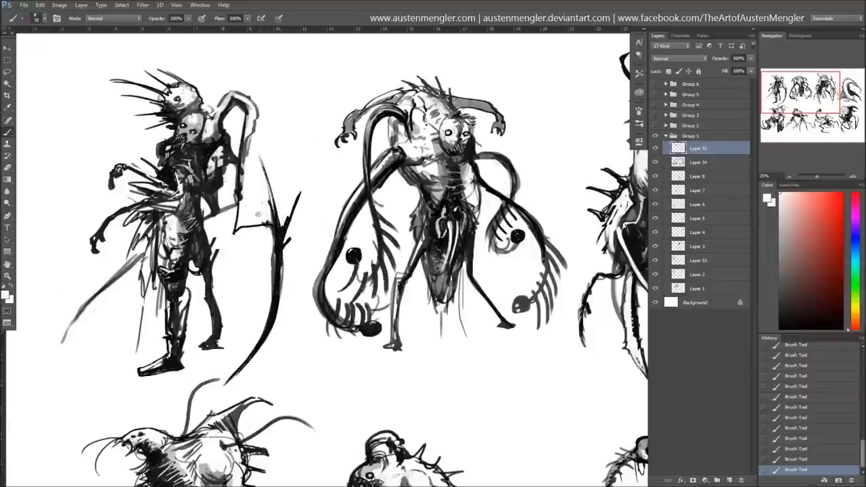
drag(220, 95, 250, 158)
key(x)
drag(193, 102, 230, 118)
drag(237, 225, 272, 222)
drag(203, 228, 263, 196)
alt+click(220, 216)
Repaint the long left line lighter and add strokes at the left creature's shoulder
drag(45, 359, 117, 268)
key(x)
drag(236, 196, 246, 213)
drag(230, 159, 237, 203)
key(ctrl+minus)
key(ctrl+plus)
Try leg strokes on the middle creature on a new layer, discard it, and paint white strokes
key(ctrl+shift+alt+n)
drag(478, 240, 489, 290)
mouse_move(484, 286)
mouse_down()
mouse_move(527, 331)
mouse_move(510, 333)
mouse_up()
key(Delete)
key(x)
drag(461, 261, 471, 280)
Undo the most recent stray strokes and check the whole sheet
key(ctrl+alt+z)
key(ctrl+alt+z)
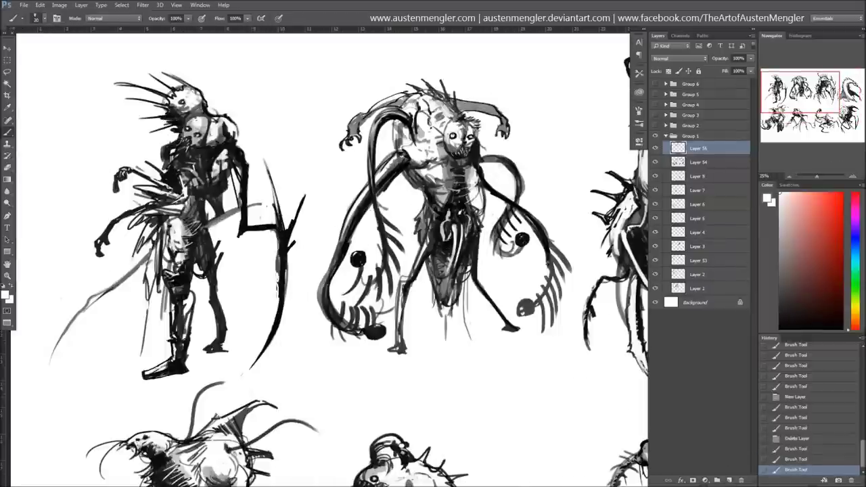
key(ctrl+alt+z)
key(x)
key(ctrl+alt+z)
key(ctrl+alt+z)
key(ctrl+alt+z)
key(ctrl+alt+z)
key(ctrl+minus)
key(ctrl+plus)
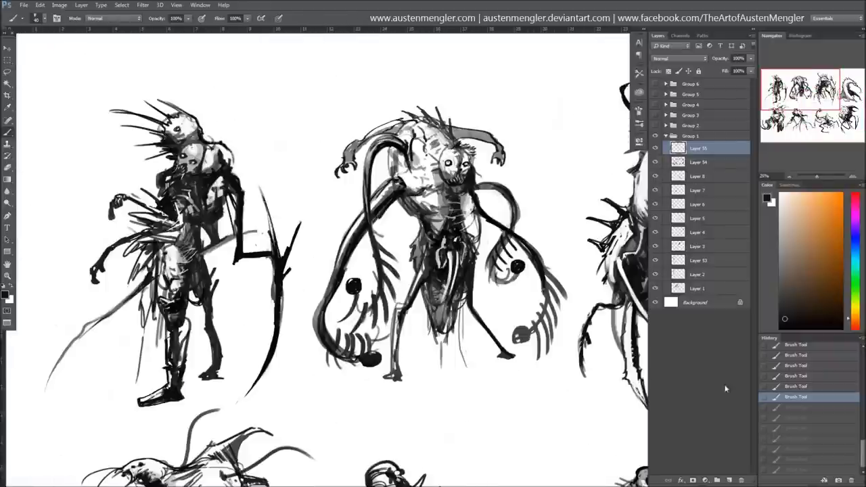
On a new layer, ink the middle creature's head and darken its chest with black marks
key(ctrl+shift+alt+n)
mouse_move(433, 146)
mouse_down()
mouse_move(443, 177)
mouse_move(433, 202)
mouse_up()
drag(413, 169, 443, 202)
drag(426, 150, 439, 140)
drag(405, 206, 407, 236)
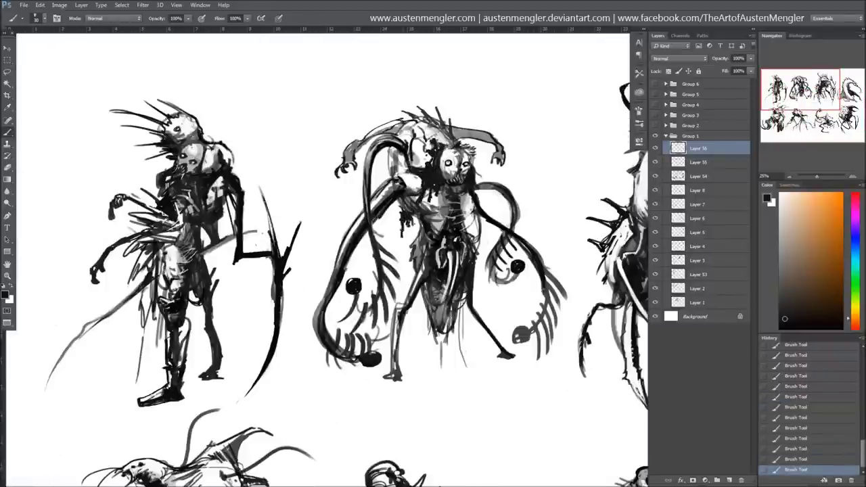
key(x)
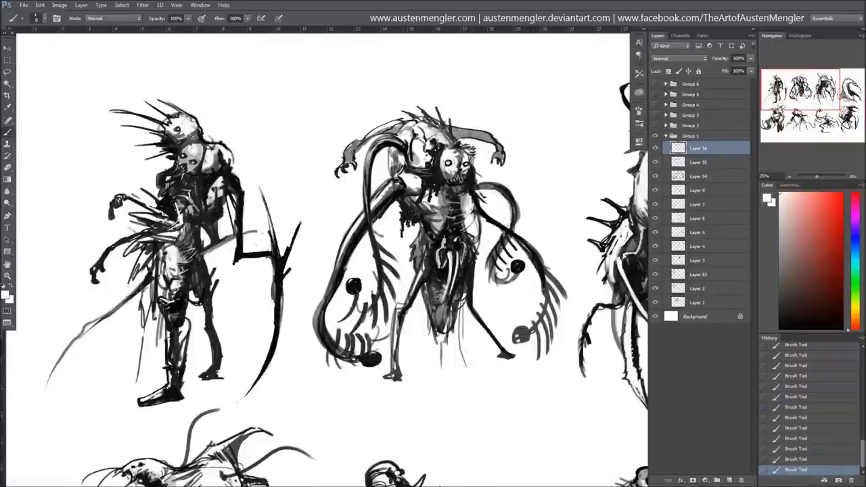
key(ctrl+minus)
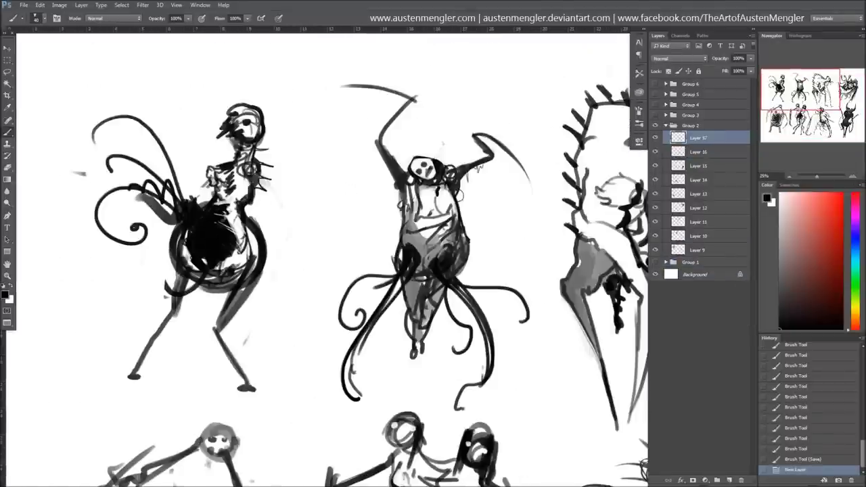
Reshape the left figure's head, neck and chest in white and sample a grey from its curl
key(x)
drag(242, 165, 253, 174)
mouse_move(238, 110)
mouse_down()
mouse_move(260, 132)
mouse_move(240, 165)
mouse_up()
mouse_move(230, 135)
mouse_down()
mouse_move(223, 168)
mouse_move(236, 177)
mouse_move(207, 186)
mouse_move(221, 197)
mouse_up()
key(x)
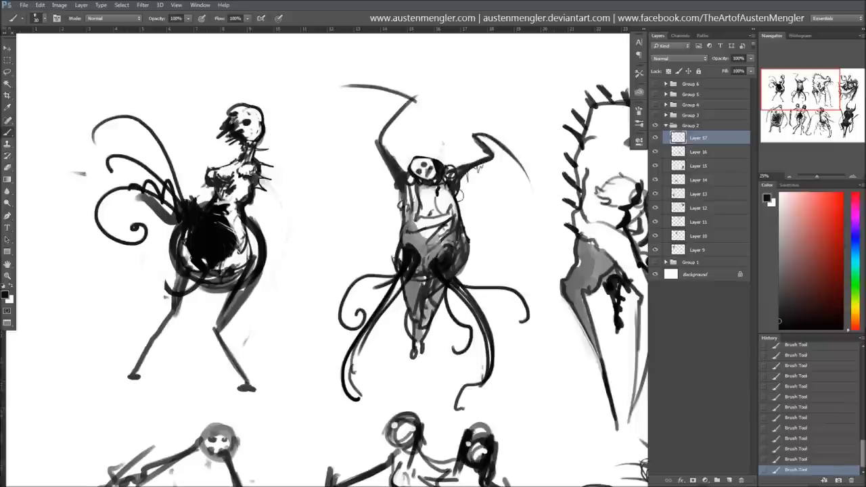
alt+click(146, 213)
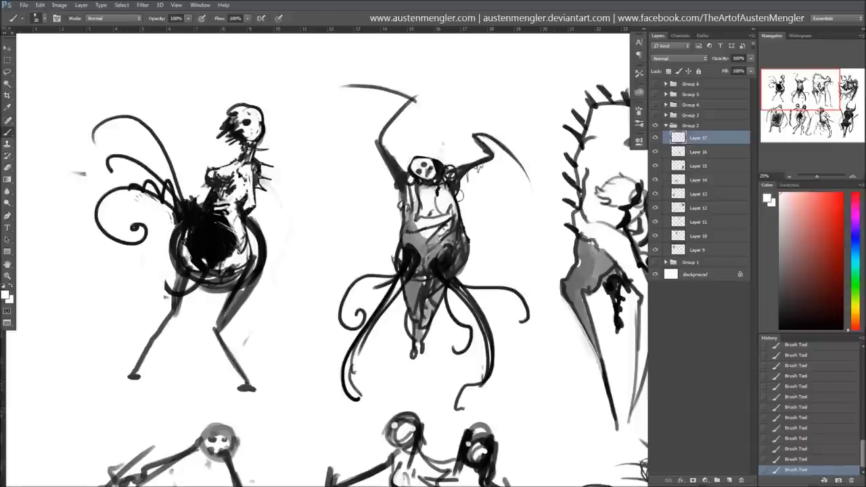
Carve the figure's belly and leg, ink the leg to a sharp point and remove the other foot blob
mouse_move(252, 223)
mouse_down()
mouse_move(265, 278)
mouse_move(227, 325)
mouse_up()
key(x)
drag(218, 324, 247, 384)
drag(224, 349, 230, 386)
drag(145, 348, 123, 383)
Add mid-grey curls through the lower left and wings, plus a long black curling tendril
alt+click(408, 257)
mouse_move(203, 220)
mouse_down()
mouse_move(213, 271)
mouse_move(110, 298)
mouse_up()
mouse_move(196, 237)
mouse_down()
mouse_move(186, 196)
mouse_move(138, 118)
mouse_up()
key(d)
mouse_move(186, 223)
mouse_down()
mouse_move(162, 271)
mouse_move(60, 276)
mouse_up()
drag(58, 184, 66, 175)
key(x)
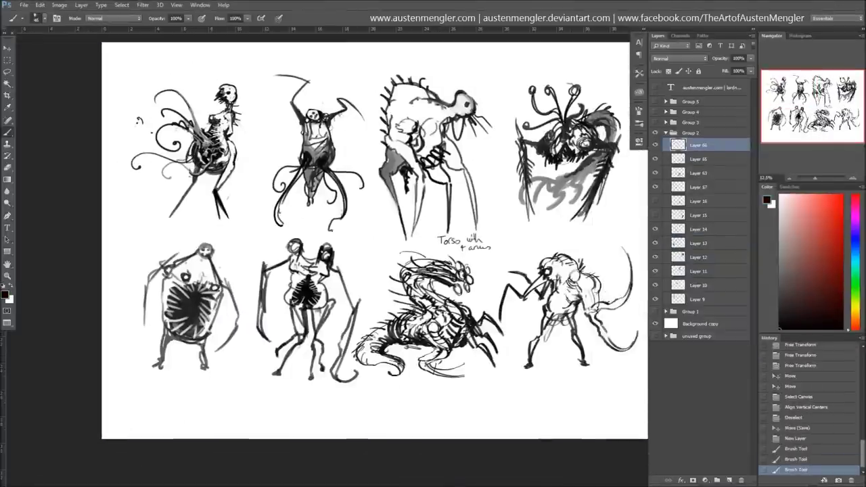
Blacken the big creature's mouth and rework its outline with bracket-shaped strokes at brush sizes 150 and 50
drag(195, 296, 205, 308)
drag(175, 288, 199, 311)
drag(227, 267, 201, 357)
key(x)
drag(223, 295, 204, 341)
key(bracketright)
key(bracketright)
key(bracketright)
mouse_move(217, 245)
mouse_down()
mouse_move(192, 279)
mouse_move(177, 270)
mouse_up()
key(x)
mouse_move(226, 303)
mouse_down()
mouse_move(228, 273)
mouse_move(220, 349)
mouse_up()
key(bracketleft)
key(bracketleft)
key(bracketleft)
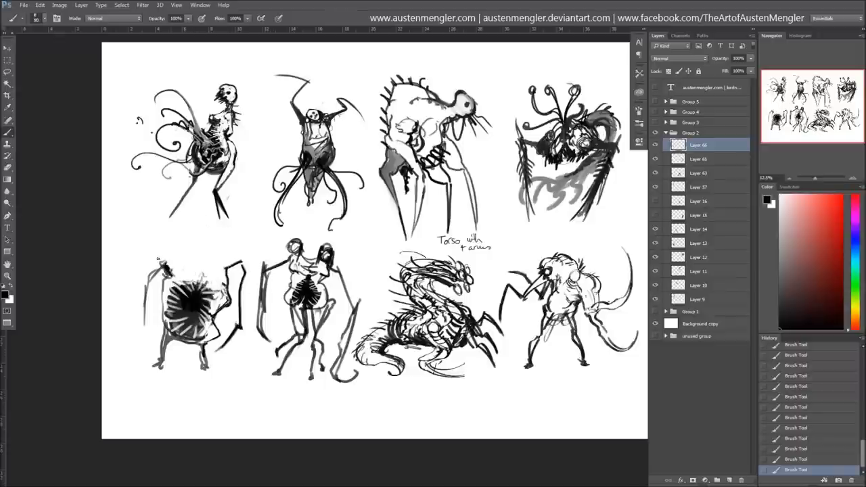
Ink the big creature's left side and top, and add drippy strokes and legs beneath its body
drag(158, 259, 144, 357)
mouse_move(210, 270)
mouse_down()
mouse_move(171, 273)
mouse_move(197, 276)
mouse_up()
drag(191, 311, 196, 365)
key(x)
drag(169, 331, 202, 369)
key(x)
mouse_move(177, 315)
mouse_down()
mouse_move(177, 338)
mouse_move(215, 379)
mouse_up()
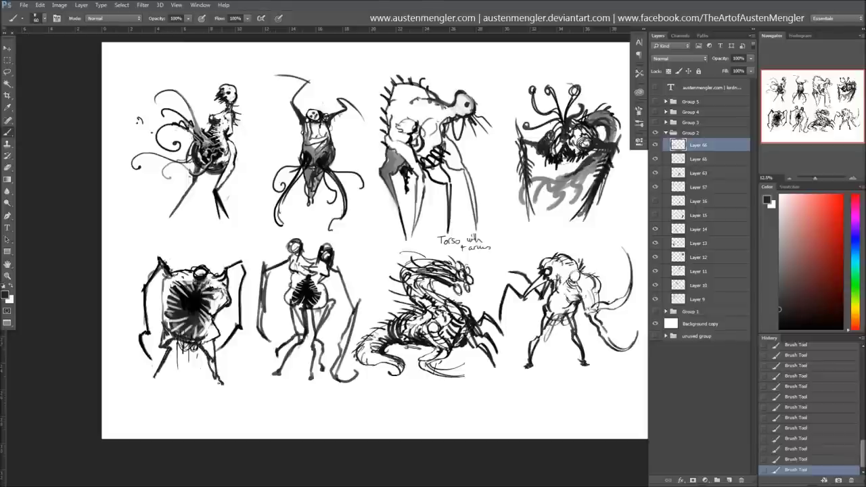
Ink the top edge of the lower-left creature in black
key(x)
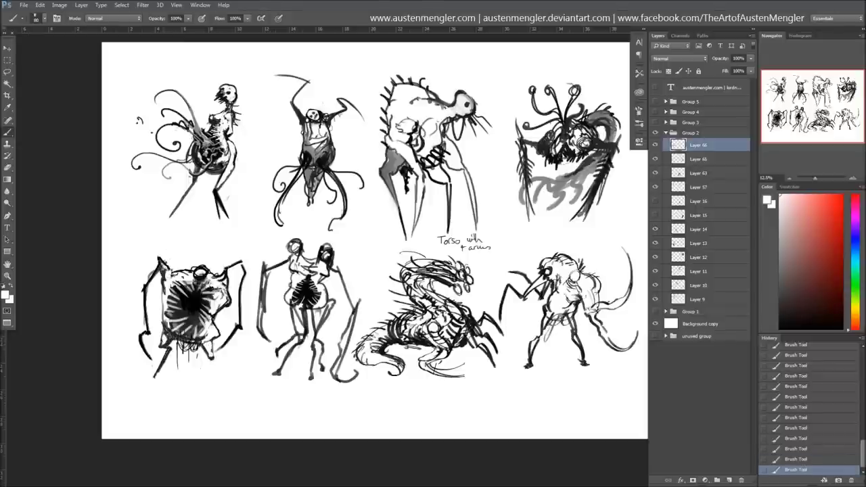
key(x)
drag(228, 272, 242, 261)
drag(173, 273, 221, 263)
drag(188, 269, 211, 258)
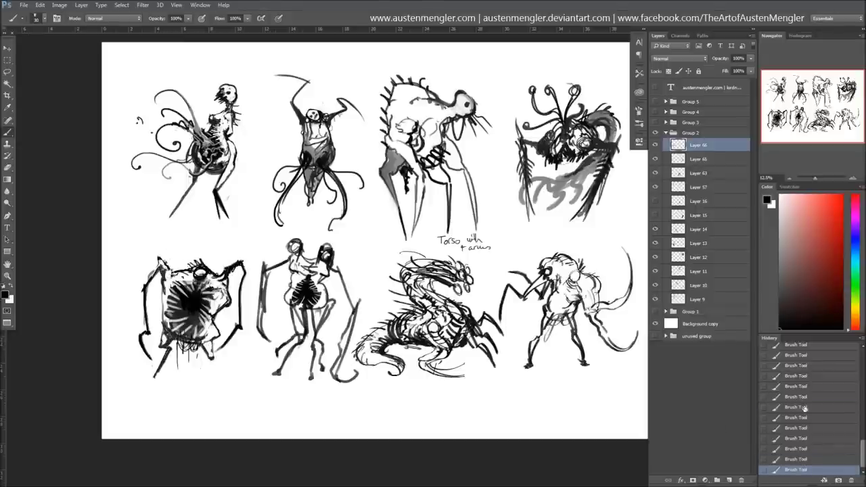
Ink the second lower creature's shoulders and arms and shade and darken its legs
mouse_move(301, 250)
mouse_down()
mouse_move(269, 269)
mouse_move(289, 263)
mouse_up()
key(x)
key(x)
mouse_move(301, 309)
mouse_down()
mouse_move(302, 332)
mouse_move(326, 317)
mouse_up()
key(x)
key(x)
With a smaller brush, darken the lower-left creature's right leg and foot
key(x)
drag(318, 304, 334, 341)
key(x)
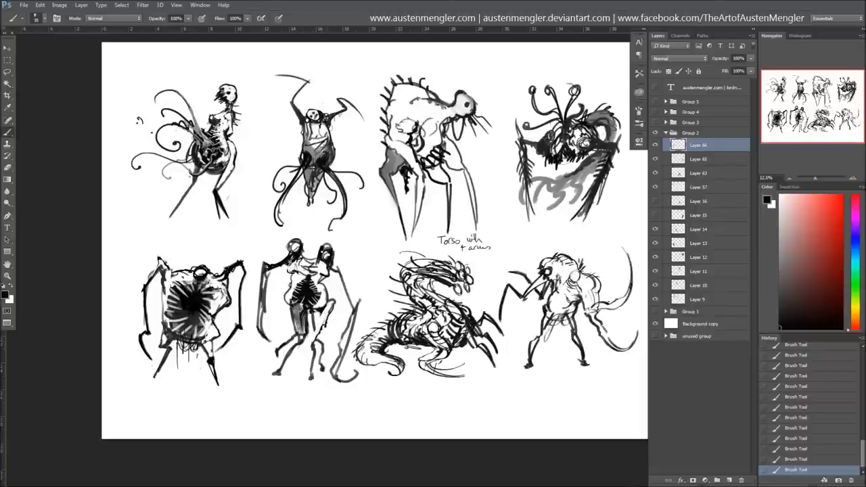
drag(312, 305, 318, 328)
right_click(298, 306)
key(Escape)
key(x)
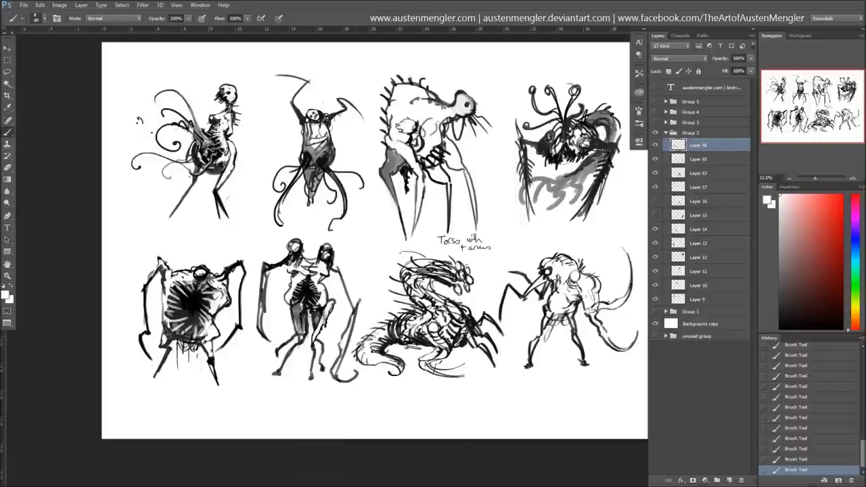
Add dark strokes on the upper second creature's torso
key(x)
key(bracketleft)
mouse_move(178, 311)
mouse_down()
mouse_move(188, 343)
mouse_move(203, 345)
mouse_move(197, 389)
mouse_up()
drag(308, 156, 330, 189)
key(x)
key(bracketright)
key(bracketright)
key(bracketright)
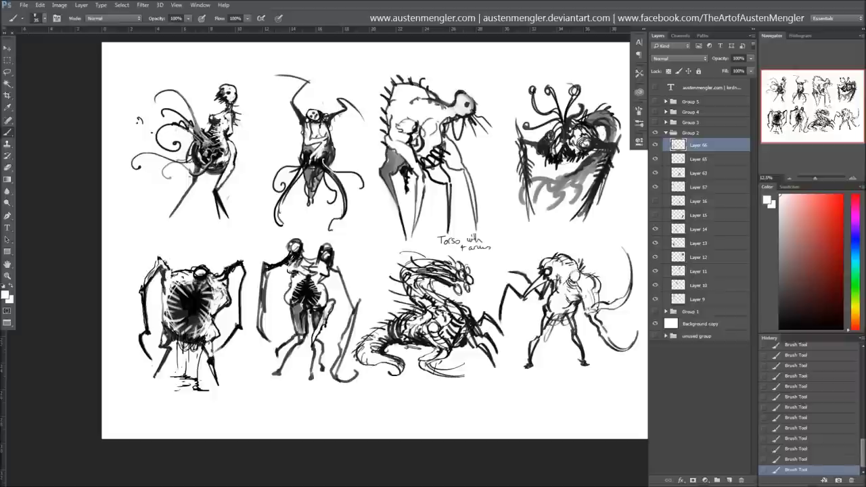
key(x)
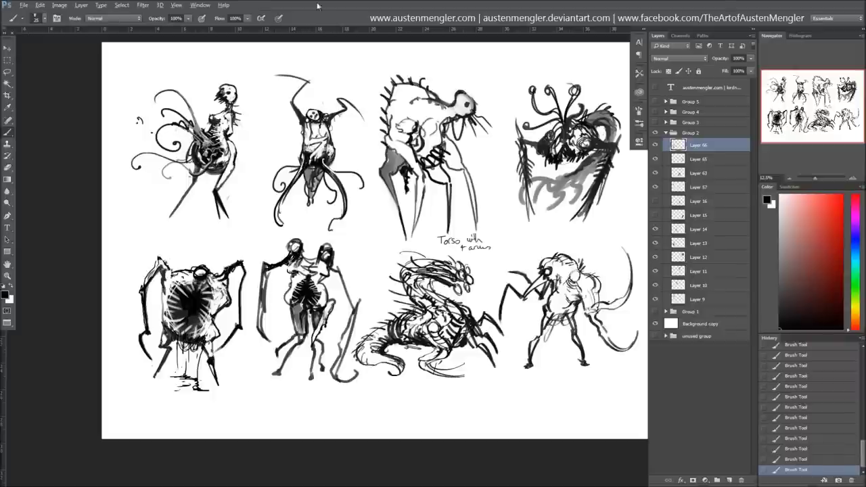
Step through history, undoing and then restoring the latest strokes
right_click(358, 108)
key(Escape)
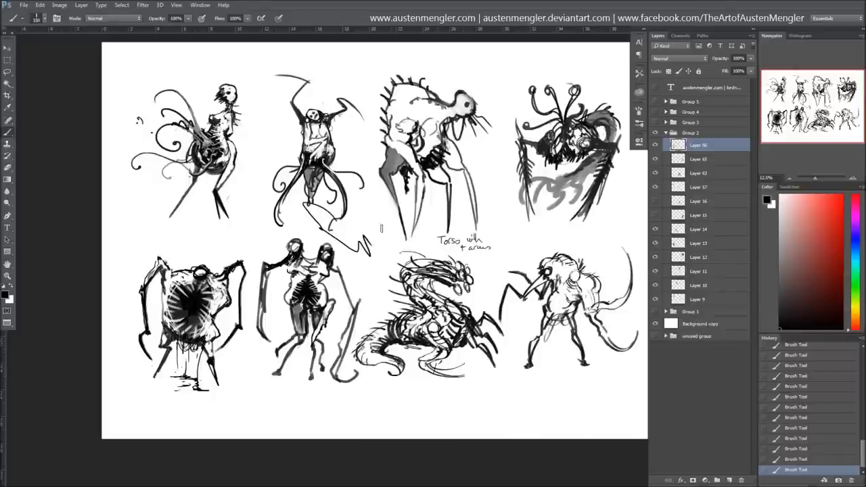
key(ctrl+alt+z)
key(ctrl+alt+z)
key(ctrl+alt+z)
right_click(406, 142)
key(Escape)
key(ctrl+shift+z)
key(ctrl+shift+z)
key(ctrl+shift+z)
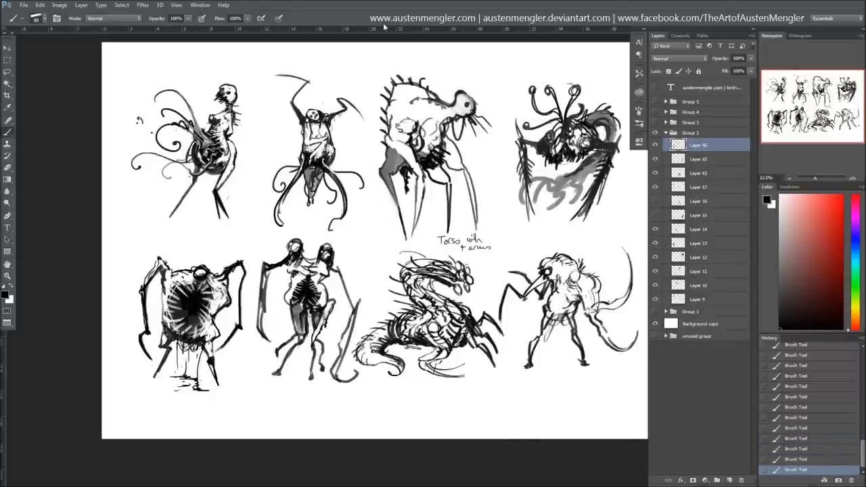
key(ctrl+alt+z)
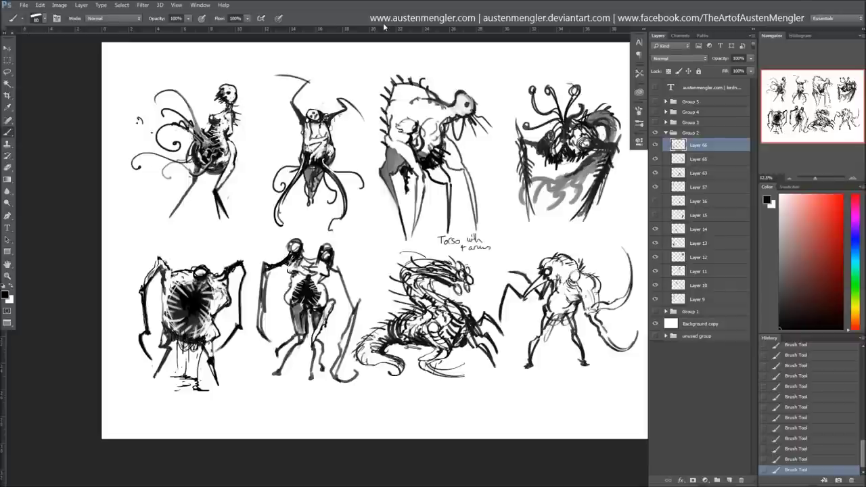
Shade the hunched third top creature's upper and lower torso in grey and black, using a 200 brush
mouse_move(399, 112)
mouse_down()
mouse_move(420, 150)
mouse_move(400, 151)
mouse_up()
mouse_move(407, 131)
mouse_down()
mouse_move(419, 150)
mouse_move(420, 139)
mouse_up()
drag(386, 131, 399, 144)
drag(394, 115, 395, 145)
key(])
key(])
key(])
mouse_move(402, 92)
mouse_down()
mouse_move(391, 134)
mouse_move(441, 157)
mouse_up()
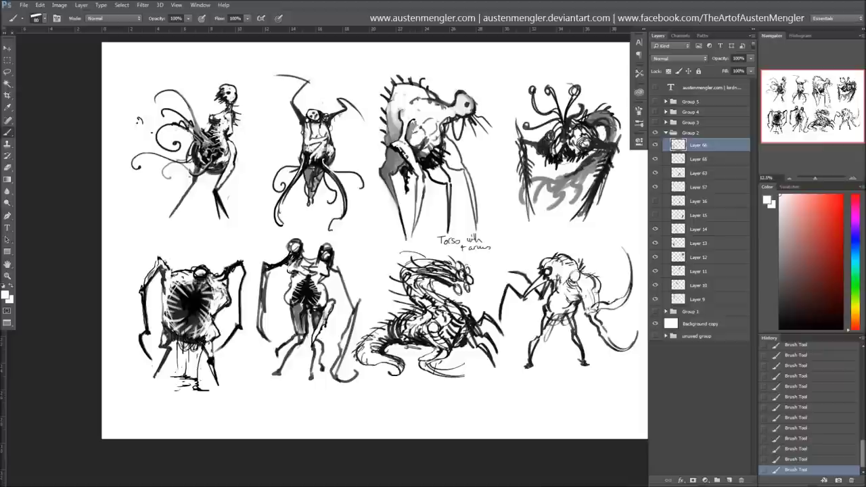
drag(394, 169, 384, 198)
drag(404, 150, 389, 165)
Thicken the second lower figure's right arm, ink its torso and head, and blacken the third lower creature
key(x)
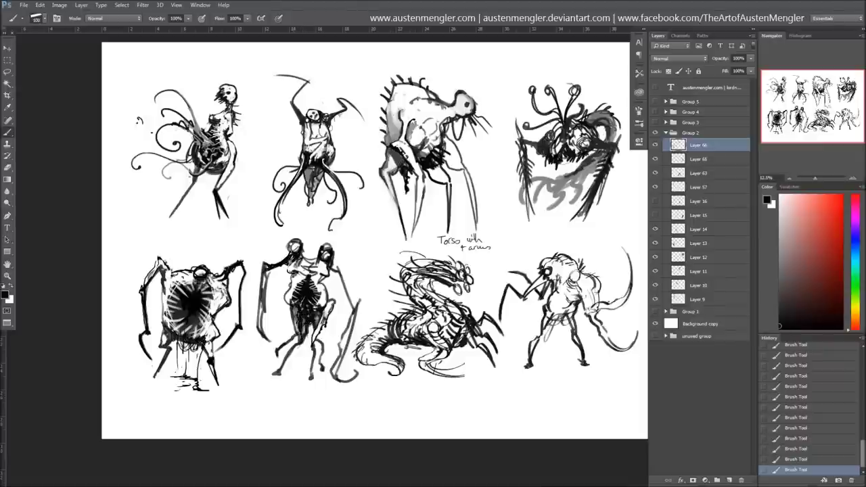
key(x)
drag(278, 263, 354, 309)
key(x)
mouse_move(327, 268)
mouse_down()
mouse_move(353, 318)
mouse_move(346, 297)
mouse_up()
key(x)
Shade the third upper creature's underside and legs, and cover its handwritten torso note in white
key(x)
drag(321, 241, 332, 250)
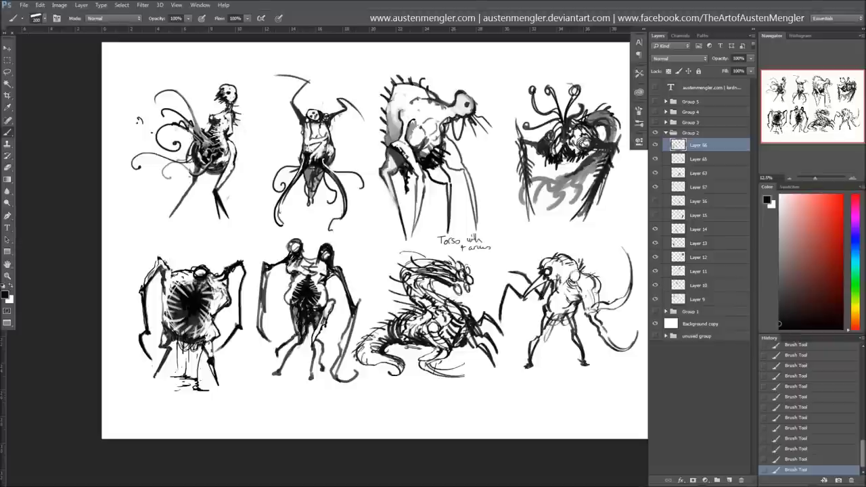
drag(449, 304, 467, 338)
mouse_move(414, 277)
mouse_down()
mouse_move(458, 310)
mouse_move(442, 307)
mouse_up()
drag(431, 171, 447, 202)
drag(466, 160, 477, 233)
key(x)
drag(438, 240, 496, 254)
key(x)
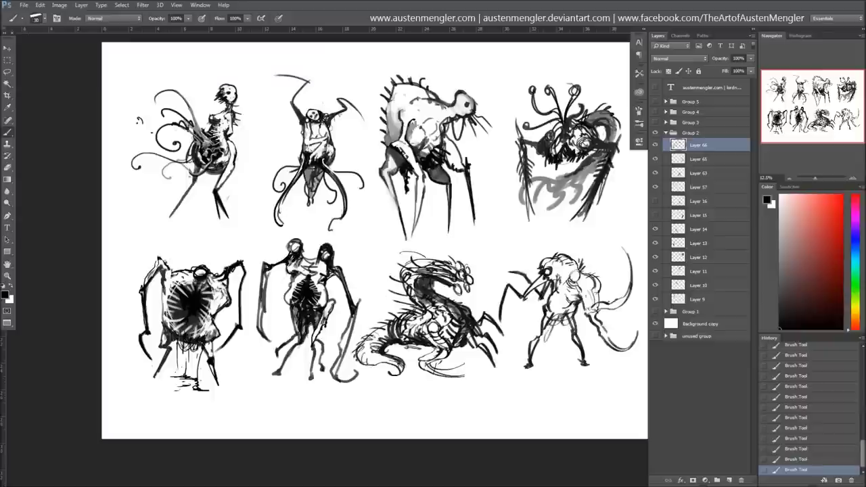
key(x)
drag(414, 135, 426, 112)
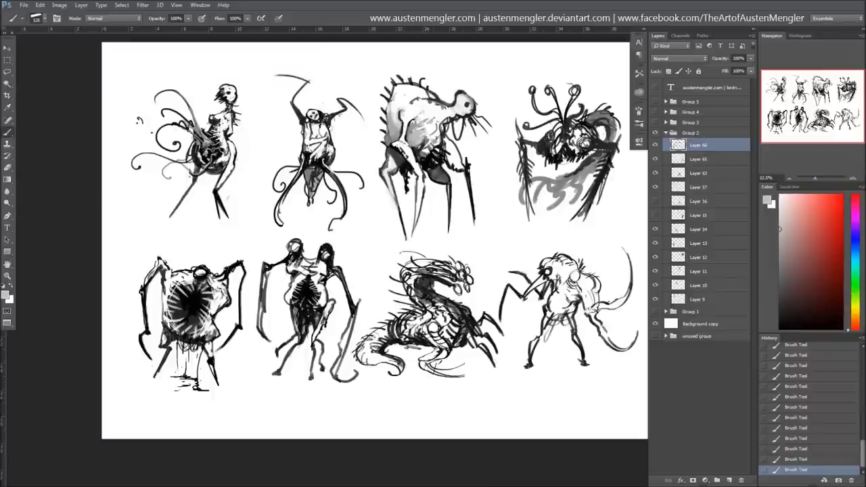
Darken the third upper creature's back spikes, then ink its head and front leg
key(x)
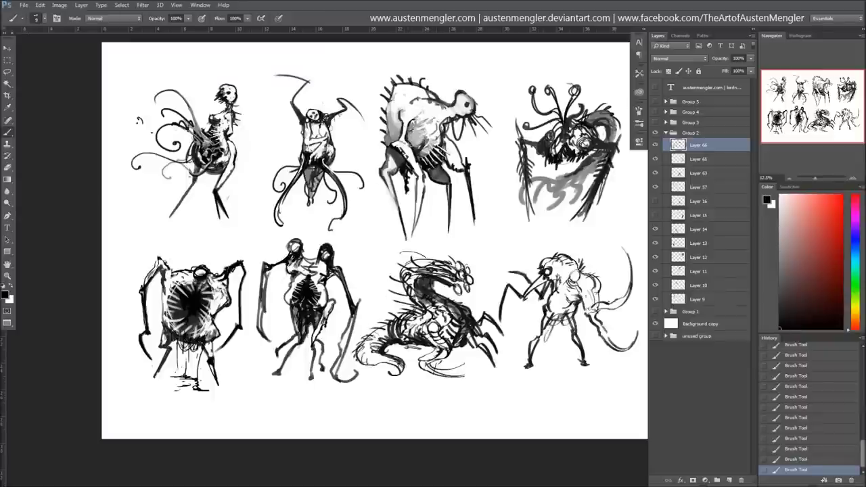
key(x)
mouse_move(447, 114)
mouse_down()
mouse_move(463, 95)
mouse_move(450, 102)
mouse_up()
key(x)
key(x)
drag(423, 184, 414, 240)
key(x)
key(x)
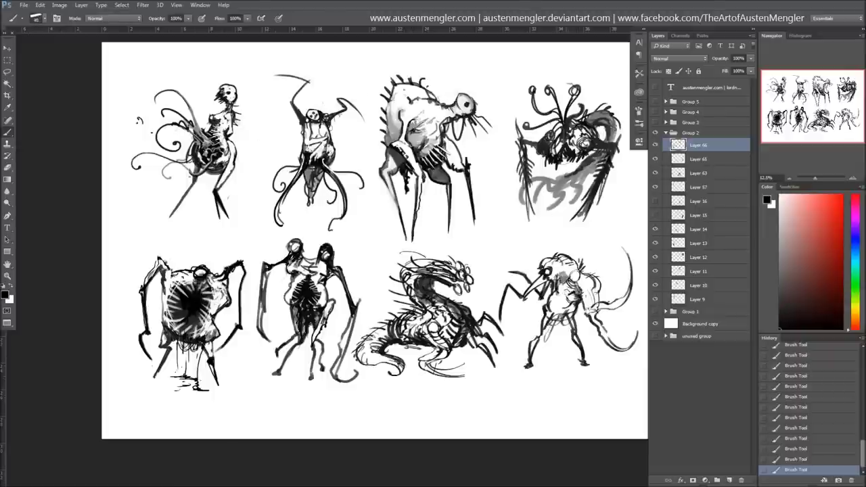
Darken the lower-right creature's torso and legs, then tone its torso with a picked grey
drag(556, 306, 584, 360)
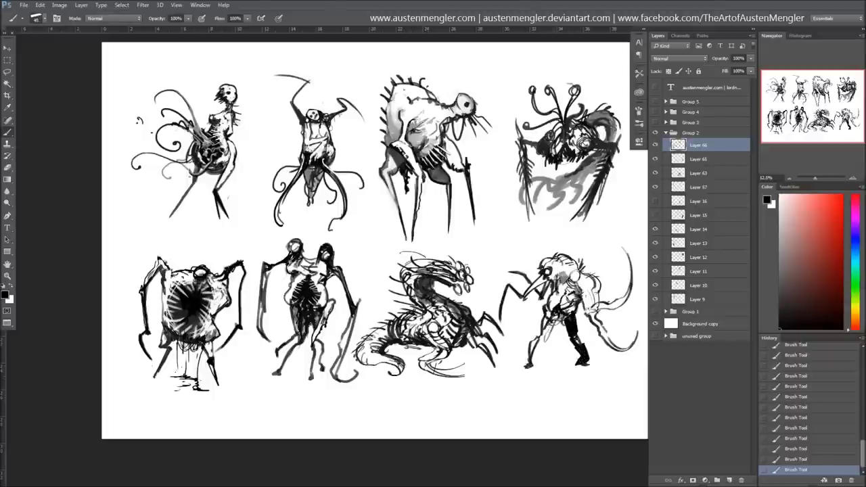
drag(554, 309, 539, 360)
key(x)
key(x)
alt+click(568, 284)
drag(561, 298, 565, 315)
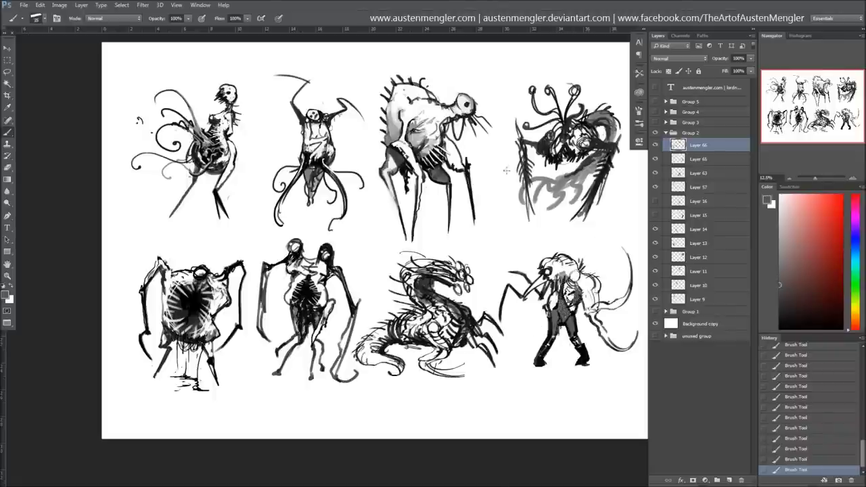
drag(506, 171, 465, 194)
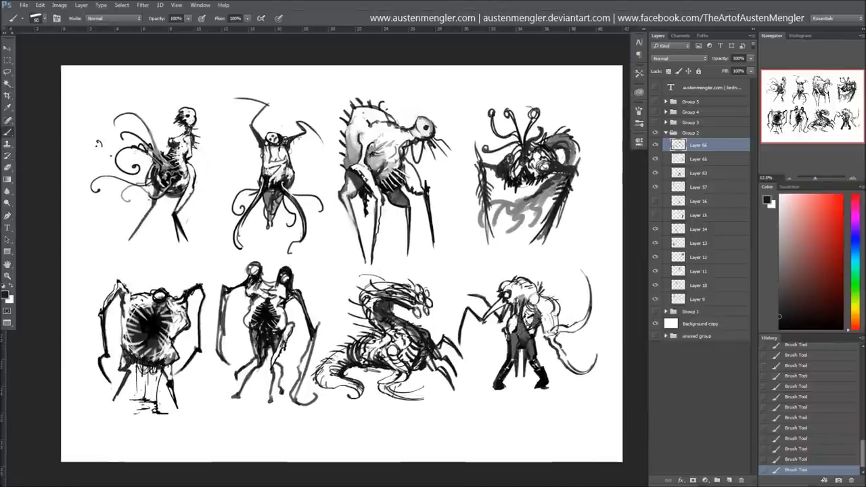
In a darker grey, ink the second bottom creature's right leg and left side
alt+click(276, 338)
key(bracketleft)
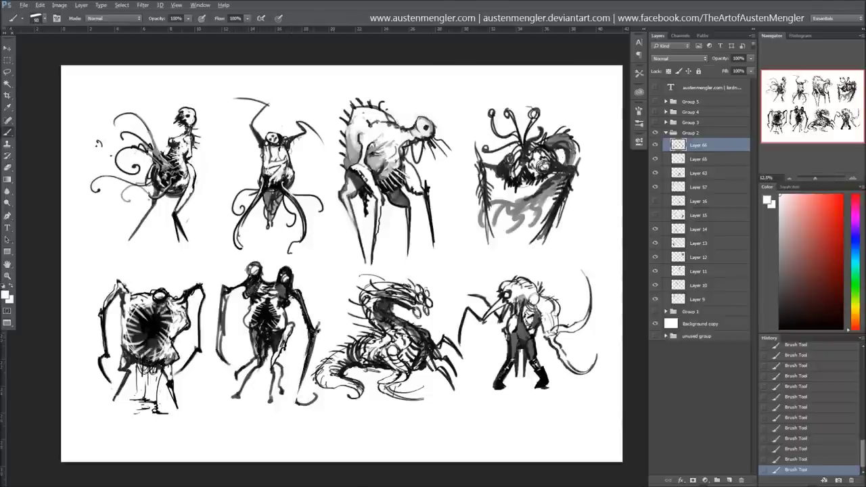
drag(319, 324, 292, 410)
drag(235, 298, 223, 352)
key(x)
key(bracketleft)
Add white highlights to the second bottom creature's chest, then darken its legs and chest
drag(270, 292, 252, 294)
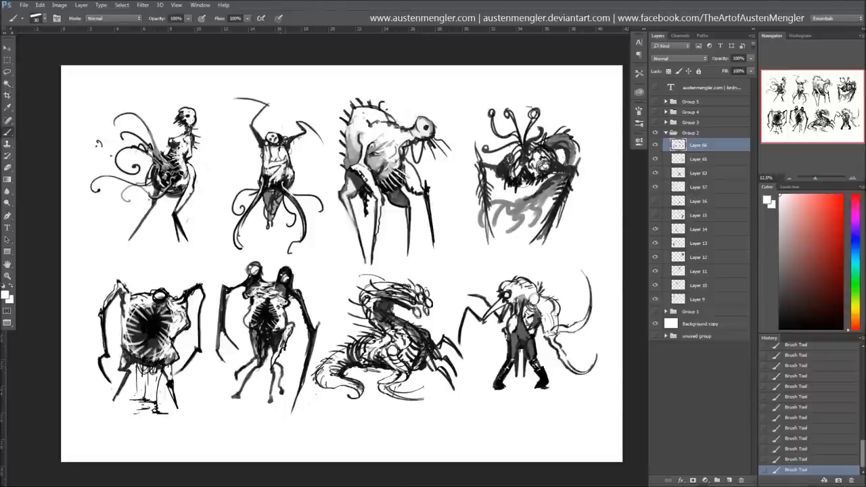
key(x)
mouse_move(287, 330)
mouse_down()
mouse_move(267, 404)
mouse_move(261, 365)
mouse_up()
key(x)
key(x)
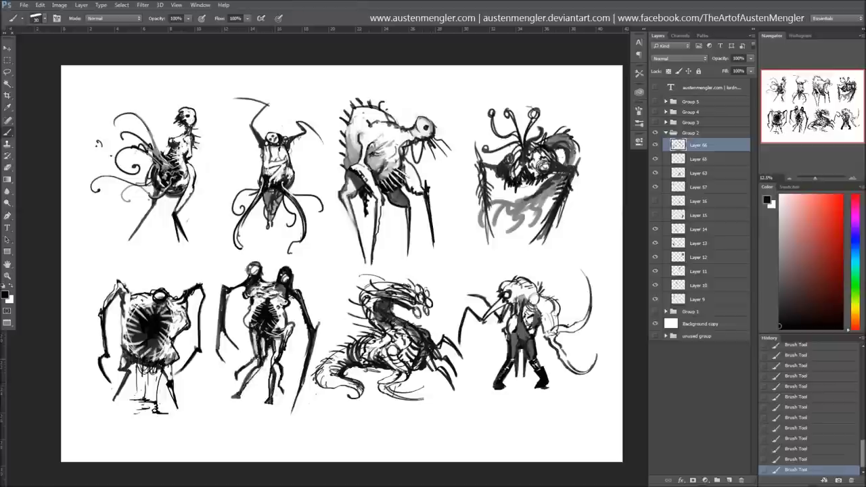
drag(278, 311, 298, 355)
With a size-20 brush, darken the second top creature's legs and the third top creature's belly
key([)
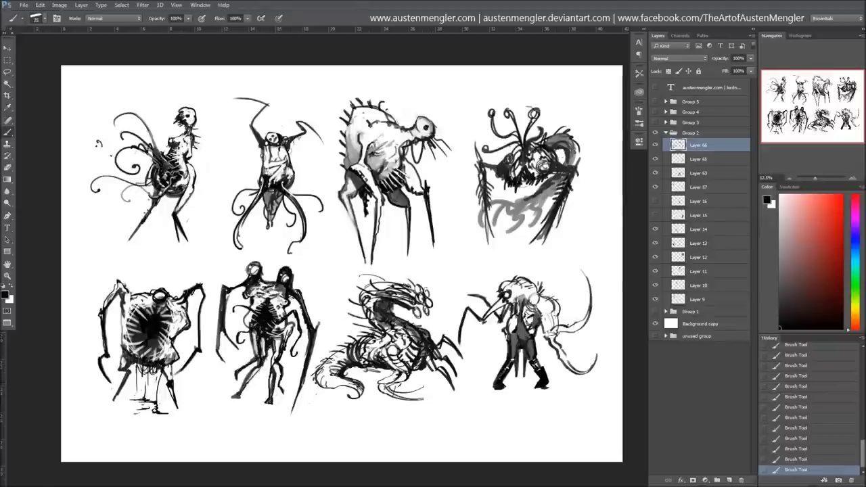
drag(269, 211, 265, 237)
drag(273, 193, 270, 229)
drag(359, 186, 352, 214)
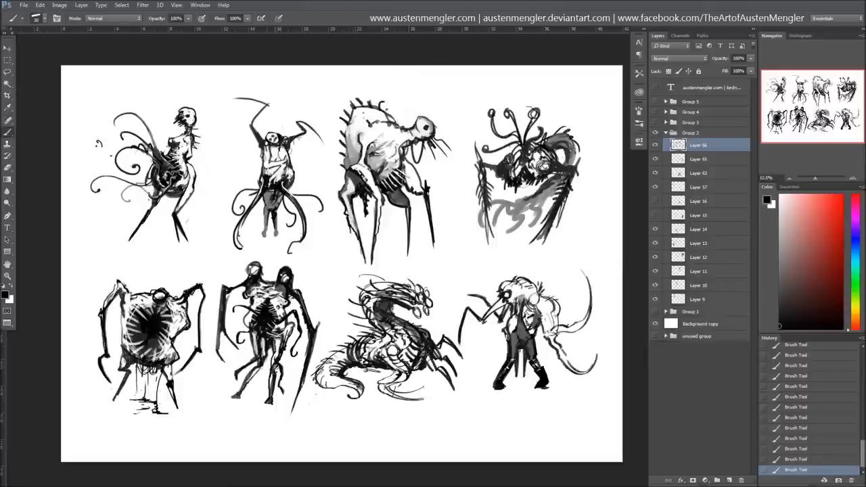
Draw the tail arc, then undo and redraw its end hooking to the left
mouse_move(342, 357)
mouse_down()
mouse_move(330, 371)
mouse_move(358, 402)
mouse_move(466, 402)
mouse_up()
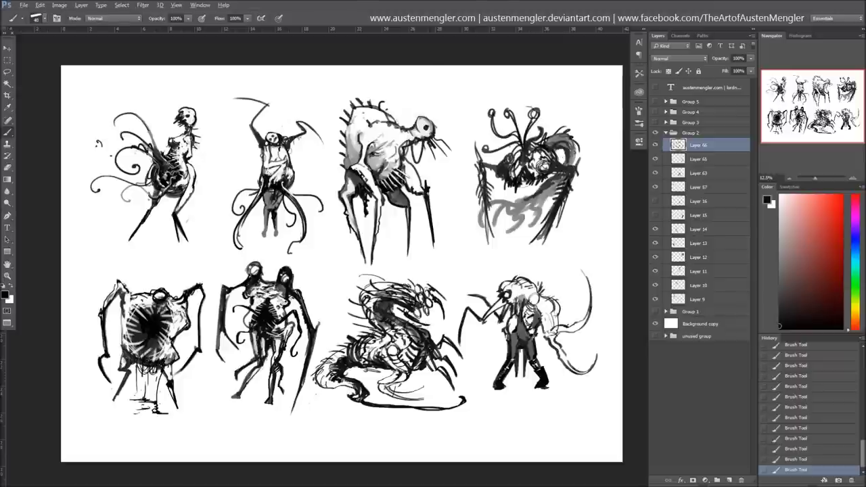
key(ctrl+z)
mouse_move(553, 334)
mouse_down()
mouse_move(591, 288)
mouse_move(594, 328)
mouse_up()
alt+click(557, 319)
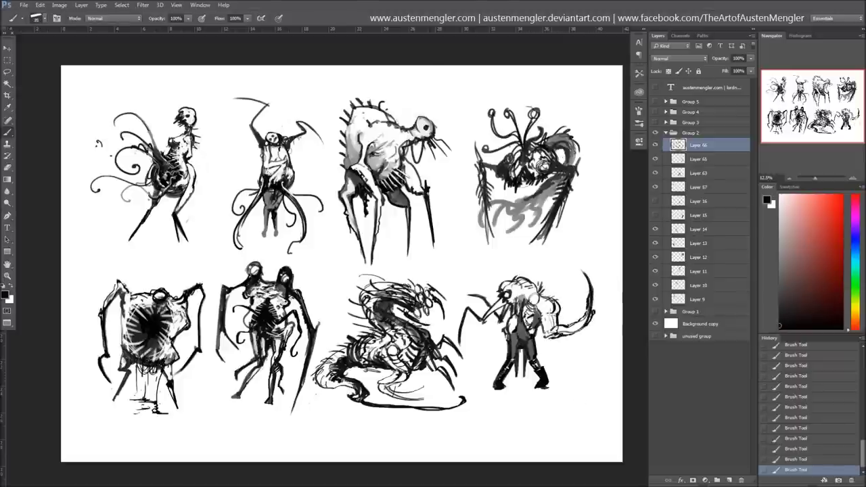
key(x)
key(d)
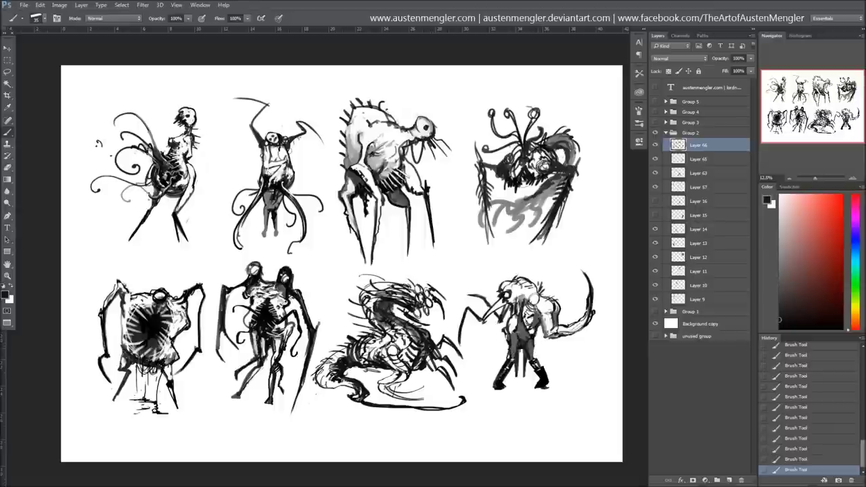
key(x)
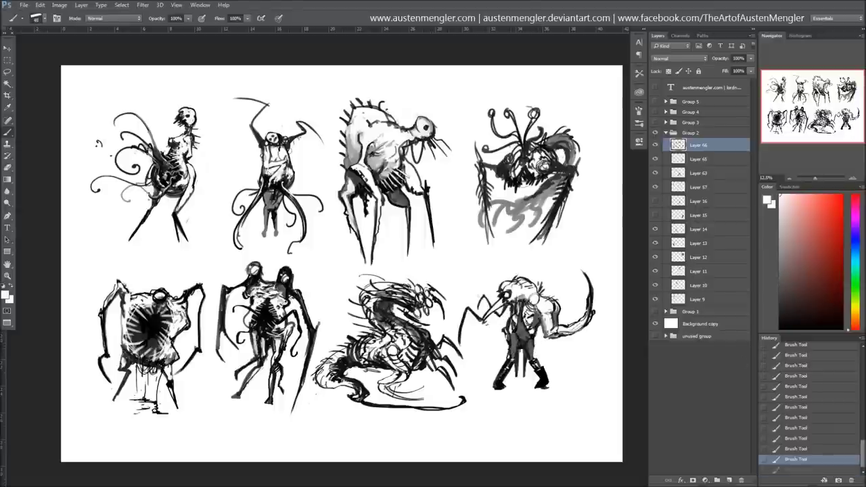
key(x)
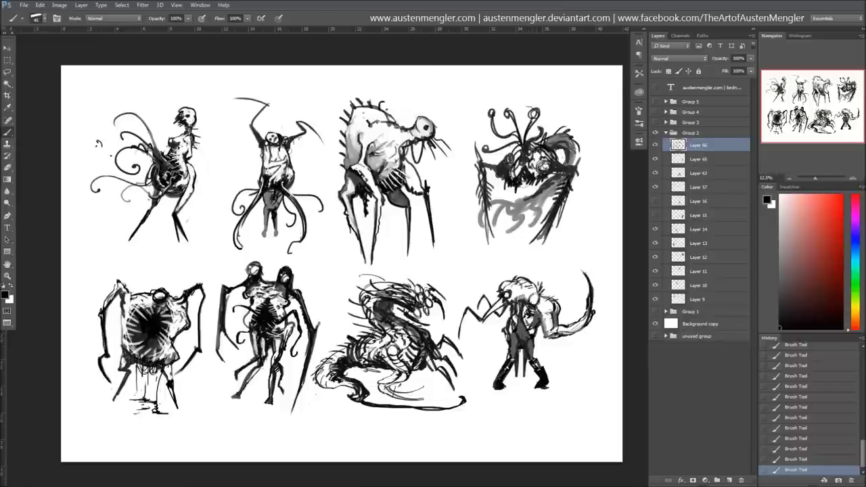
Add a small squiggle near the second top creature's foot with a 45 brush
key(bracketleft)
key(bracketleft)
key(bracketleft)
key(x)
key(x)
key(x)
key(x)
key(x)
key(x)
drag(236, 238, 253, 248)
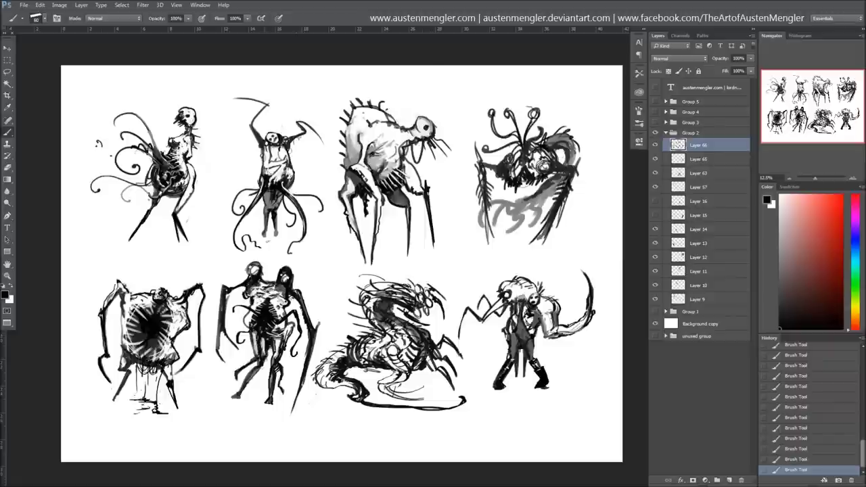
key(x)
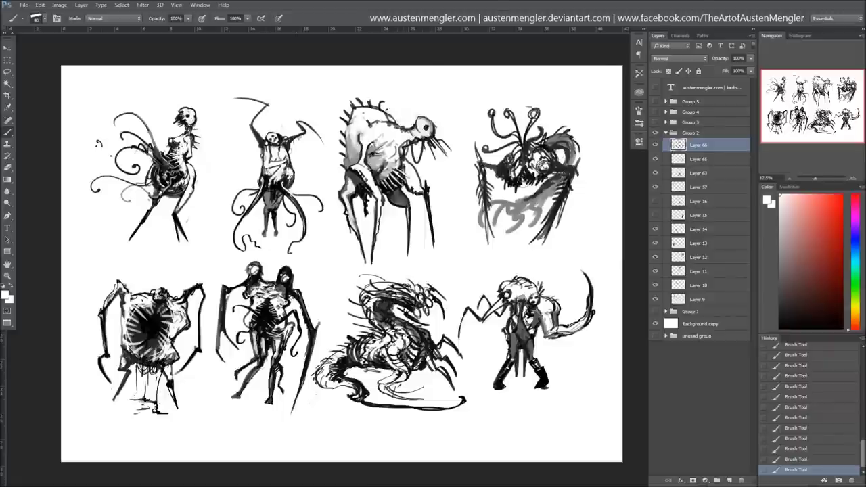
key(x)
key(x)
key(x)
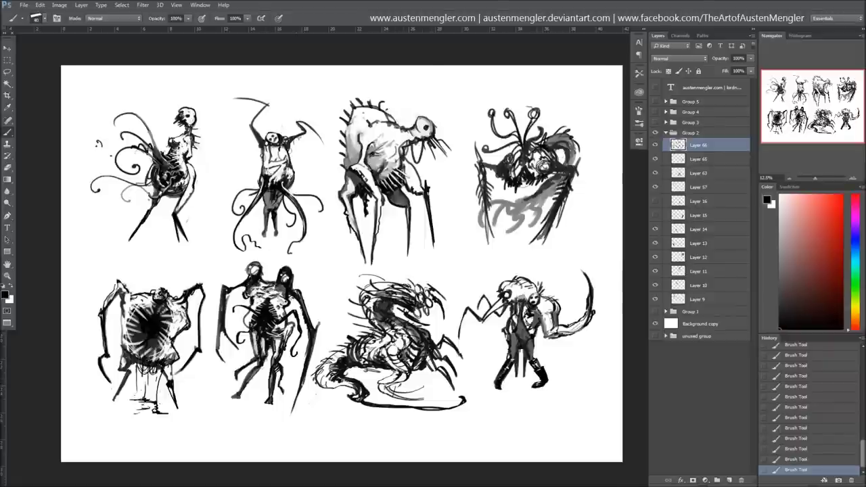
Sample black and extend the lower-right creature's curled tail upward
alt+click(517, 284)
alt+click(519, 282)
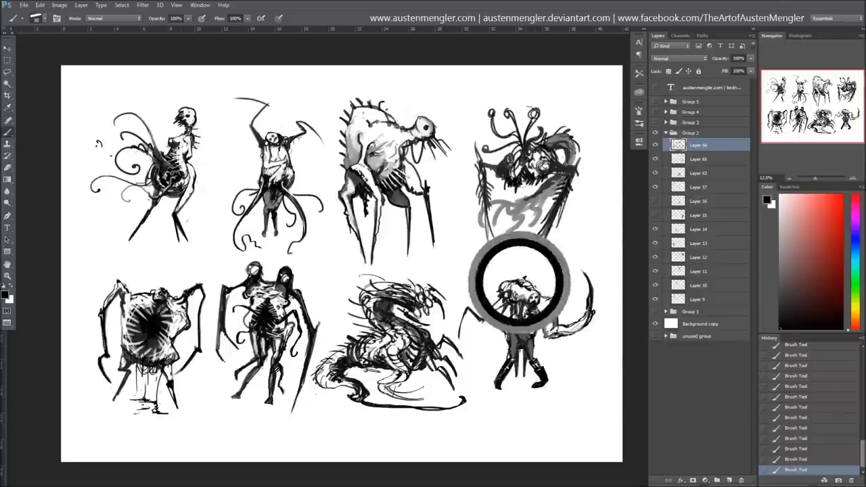
drag(589, 314, 595, 249)
key(x)
key(x)
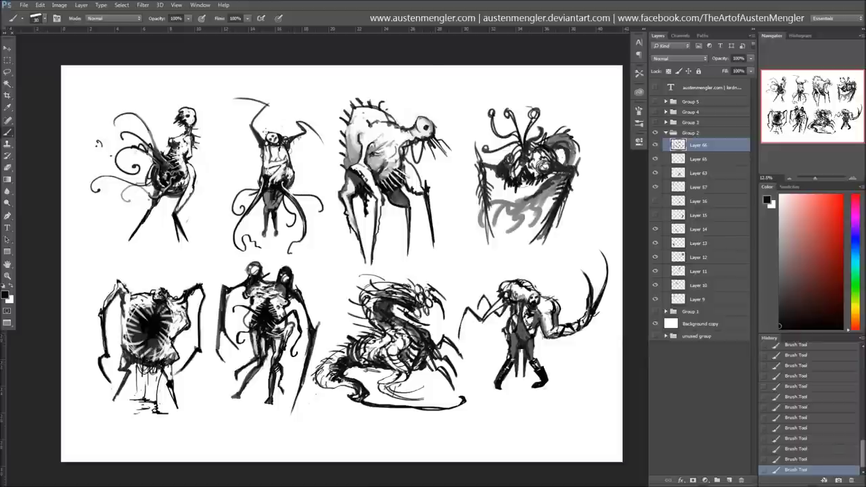
Scale up the top-right creature on Layer 12 and nudge it down
ctrl+click(473, 108)
key(ctrl+t)
drag(472, 106, 458, 89)
key(Return)
key(v)
key(shift+Down)
key(shift+Down)
key(shift+Down)
key(shift+Down)
key(shift+Down)
key(shift+Down)
key(shift+Down)
key(shift+Down)
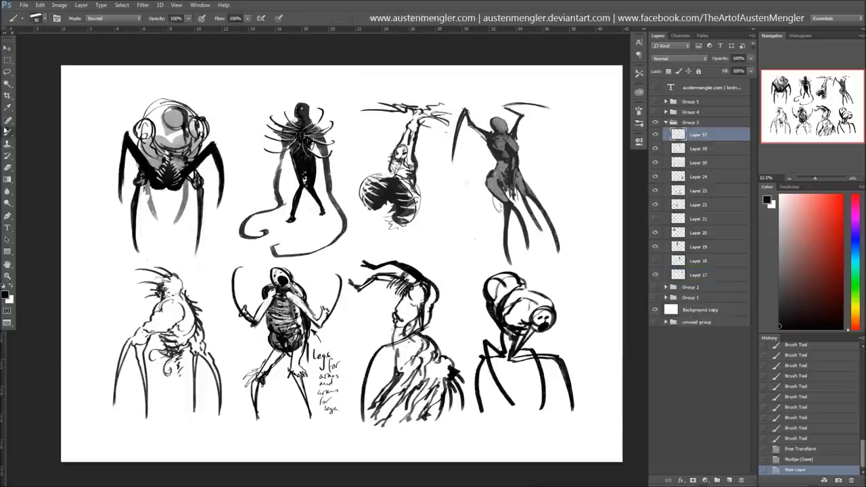
Darken the bottom-right creature's neck, other bottom creatures' bodies and the bottom-left creature's belly
drag(517, 315, 506, 359)
mouse_move(518, 340)
mouse_down()
mouse_move(509, 350)
mouse_move(510, 342)
mouse_up()
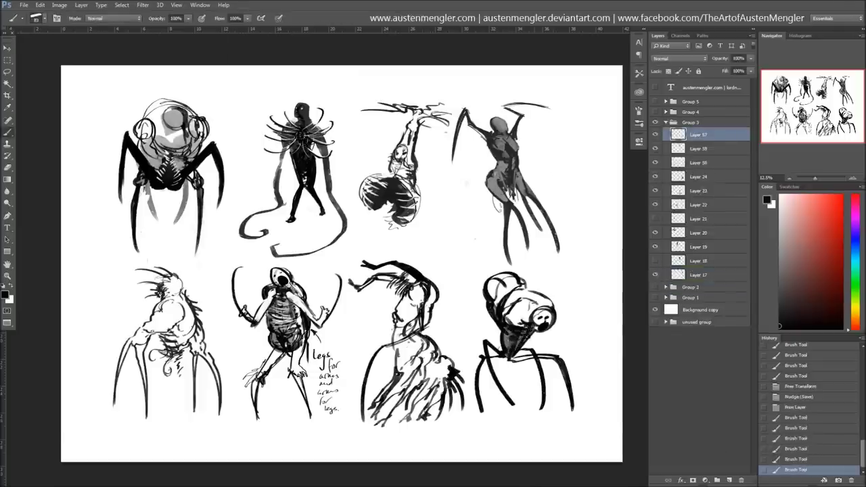
drag(526, 312, 503, 329)
drag(437, 285, 427, 321)
drag(426, 337, 405, 360)
mouse_move(189, 338)
mouse_down()
mouse_move(172, 353)
mouse_move(182, 337)
mouse_up()
Lighten the top-right creature's torso and head with white strokes
key(x)
drag(507, 201, 493, 186)
click(38, 19)
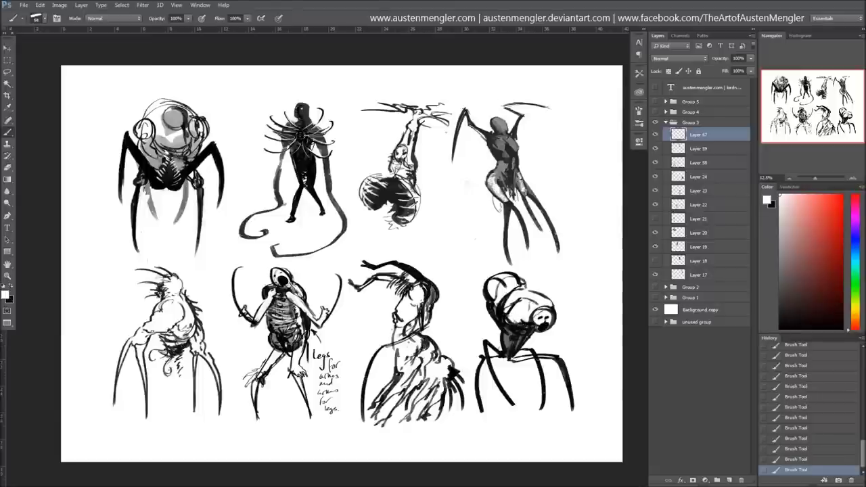
mouse_move(514, 146)
mouse_down()
mouse_move(499, 142)
mouse_move(497, 123)
mouse_up()
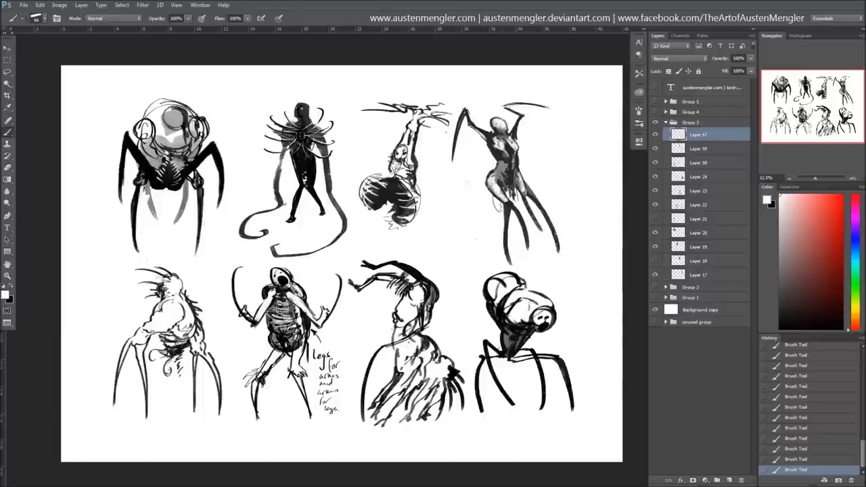
click(38, 18)
Try mid-grey shading on a new Multiply layer, then undo the strokes
click(728, 479)
click(678, 58)
click(629, 76)
click(6, 292)
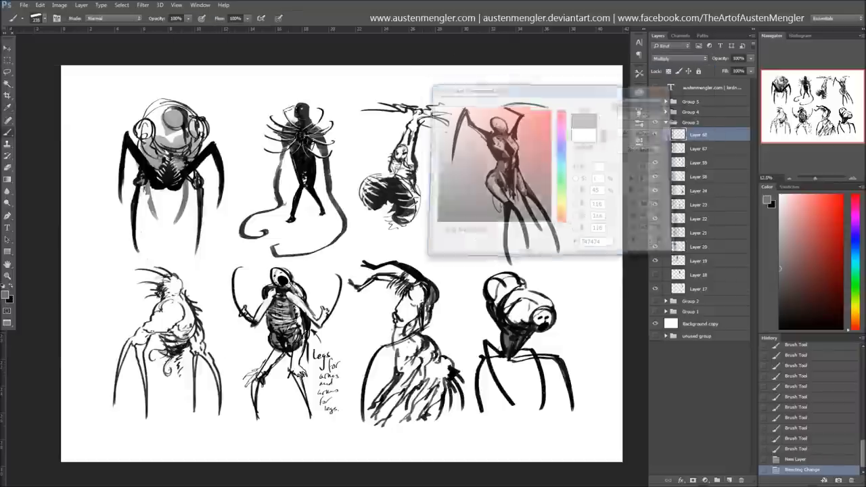
drag(183, 105, 152, 139)
drag(135, 101, 183, 145)
drag(142, 135, 196, 173)
mouse_move(406, 112)
mouse_down()
mouse_move(399, 183)
mouse_move(416, 200)
mouse_up()
key(ctrl+alt+z)
key(ctrl+alt+z)
key(ctrl+alt+z)
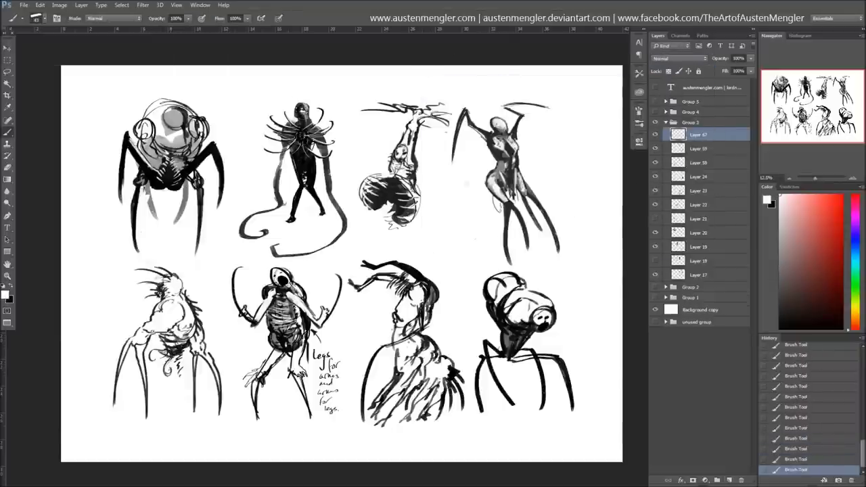
In pure black, darken the bottom-middle creature's head with lobes on both sides
key(x)
alt+click(309, 110)
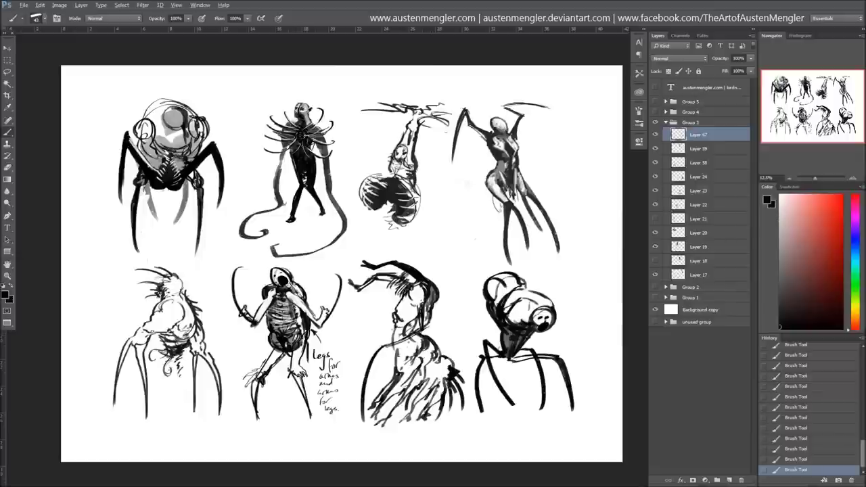
key(x)
mouse_move(277, 271)
mouse_down()
mouse_move(288, 301)
mouse_move(308, 303)
mouse_up()
mouse_move(257, 281)
mouse_down()
mouse_move(265, 301)
mouse_move(285, 296)
mouse_up()
Paint out the handwritten notes, lower legs and side arms in white, adding new black leg strokes
key(x)
drag(330, 351, 290, 399)
mouse_move(290, 349)
mouse_down()
mouse_move(245, 418)
mouse_move(249, 382)
mouse_move(237, 388)
mouse_move(270, 430)
mouse_move(326, 359)
mouse_up()
key(x)
drag(233, 271, 252, 326)
drag(338, 275, 319, 328)
Paint new black arms on the bottom-middle creature and ink its legs, head and lower torso
key(x)
mouse_move(269, 295)
mouse_down()
mouse_move(238, 334)
mouse_move(229, 325)
mouse_up()
drag(314, 315, 323, 327)
drag(330, 357, 322, 416)
drag(289, 264, 264, 281)
key(ctrl+alt+z)
key(ctrl+shift+z)
key(ctrl+shift+z)
key(ctrl+shift+z)
key(x)
key(x)
key(x)
mouse_move(265, 325)
mouse_down()
mouse_move(288, 339)
mouse_move(278, 361)
mouse_move(304, 361)
mouse_up()
key(x)
key(x)
Shade the bottom-left, third and fourth bottom creatures in grey
key(x)
drag(196, 303, 193, 356)
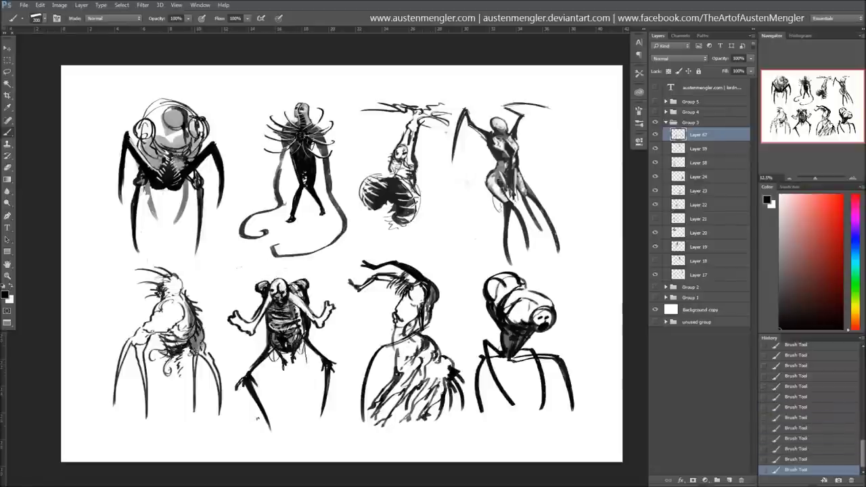
drag(203, 325, 218, 381)
drag(182, 300, 154, 332)
mouse_move(397, 330)
mouse_down()
mouse_move(451, 400)
mouse_move(392, 395)
mouse_up()
drag(500, 300, 528, 326)
mouse_move(490, 283)
mouse_down()
mouse_move(552, 327)
mouse_move(552, 338)
mouse_move(492, 363)
mouse_up()
key(x)
key(x)
key(x)
key(x)
Darken the third bottom creature's head and lower body, then erase to rework the second top creature's head
drag(424, 278, 434, 300)
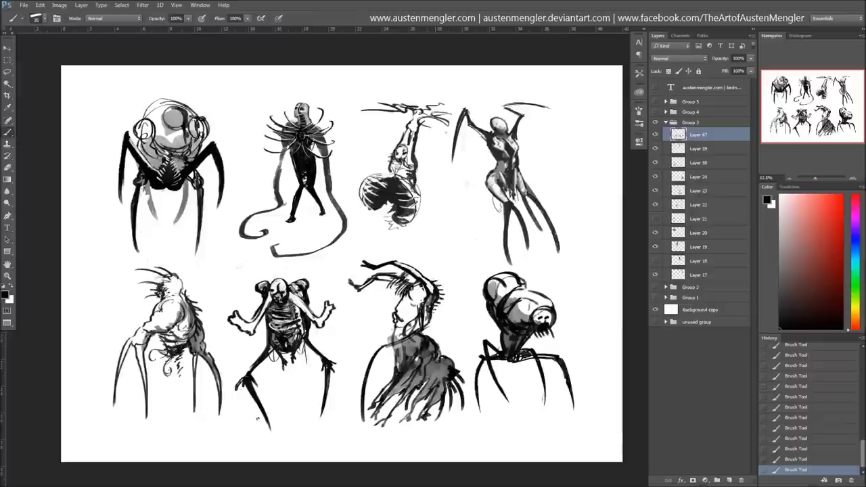
drag(406, 341, 370, 366)
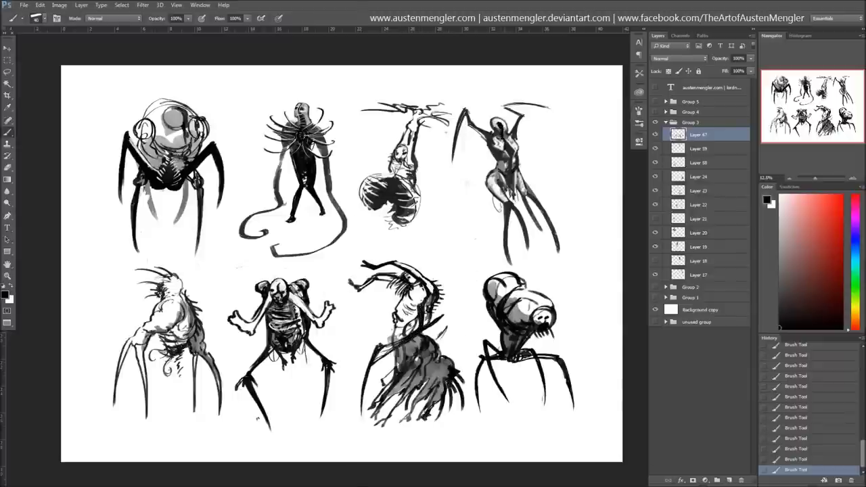
key(e)
drag(297, 106, 309, 125)
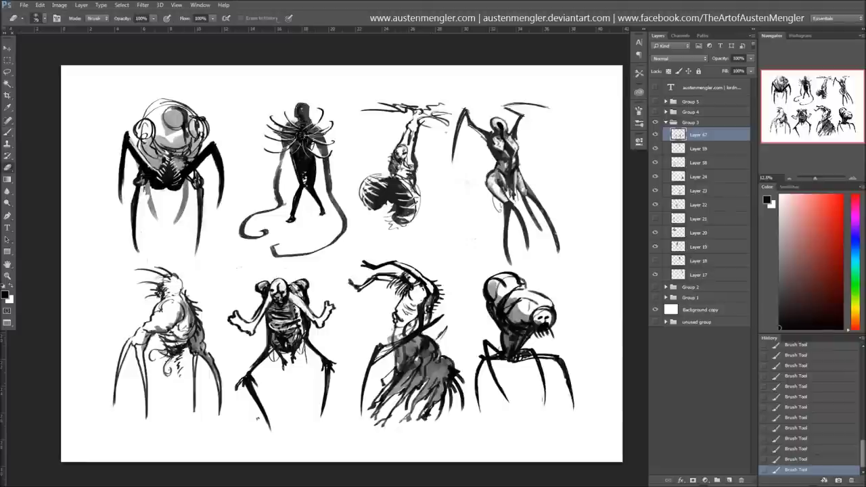
Touch up the skull spider's legs with white, then add black strokes between them
key(b)
key(x)
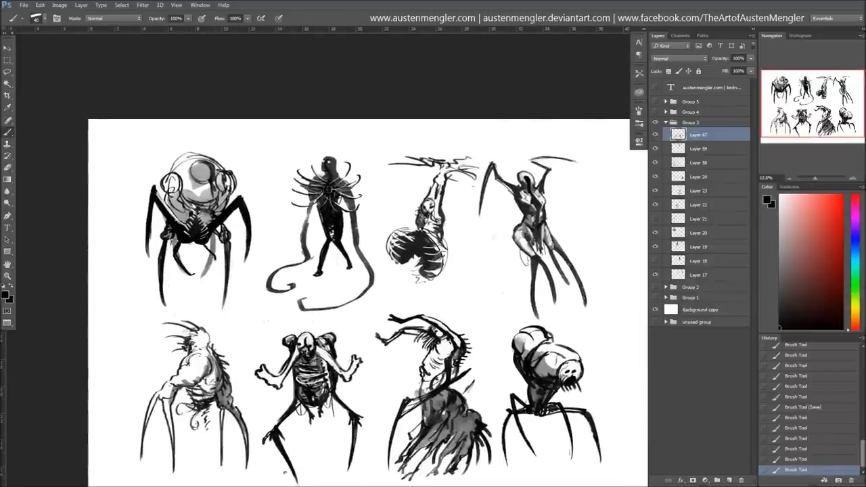
drag(203, 246, 213, 274)
key(x)
drag(211, 241, 211, 250)
drag(213, 256, 203, 272)
key(x)
key(x)
key(x)
drag(203, 230, 196, 274)
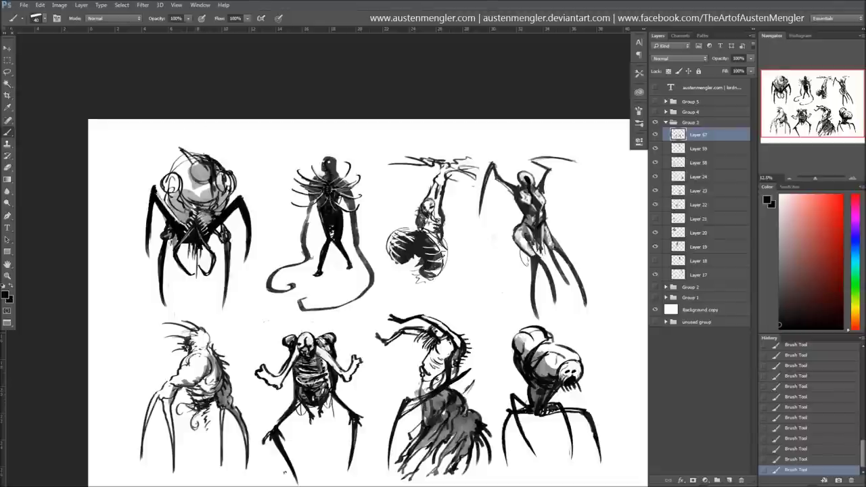
Lighten the dark area beside the spider's head and repaint small head strokes in black
alt+click(227, 207)
key(x)
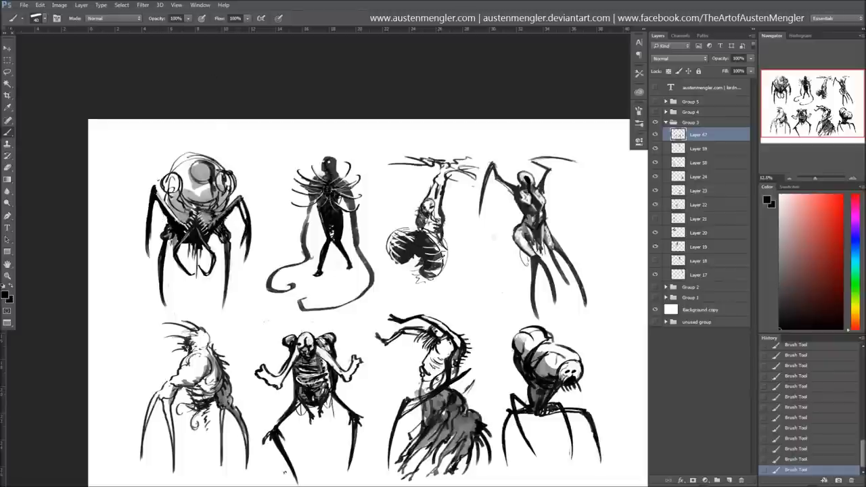
key(x)
mouse_move(230, 181)
mouse_down()
mouse_move(208, 169)
mouse_move(196, 173)
mouse_move(199, 184)
mouse_up()
key(x)
key(x)
mouse_move(194, 160)
mouse_down()
mouse_move(187, 176)
mouse_move(207, 192)
mouse_up()
key(x)
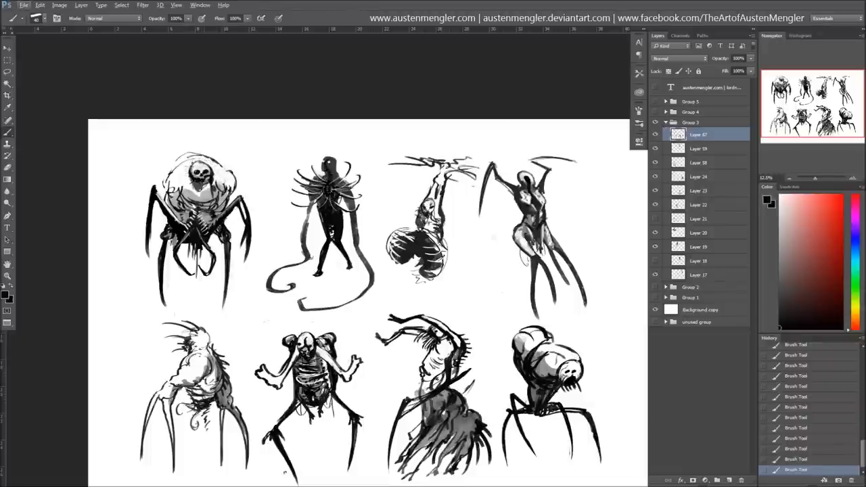
Paint out the sketchy circle around the spider's head and ink curly antennae on the bottom-right creature
key(x)
drag(203, 125, 174, 134)
drag(230, 172, 251, 196)
mouse_move(169, 162)
mouse_down()
mouse_move(157, 200)
mouse_move(230, 195)
mouse_up()
drag(212, 160, 225, 188)
key(x)
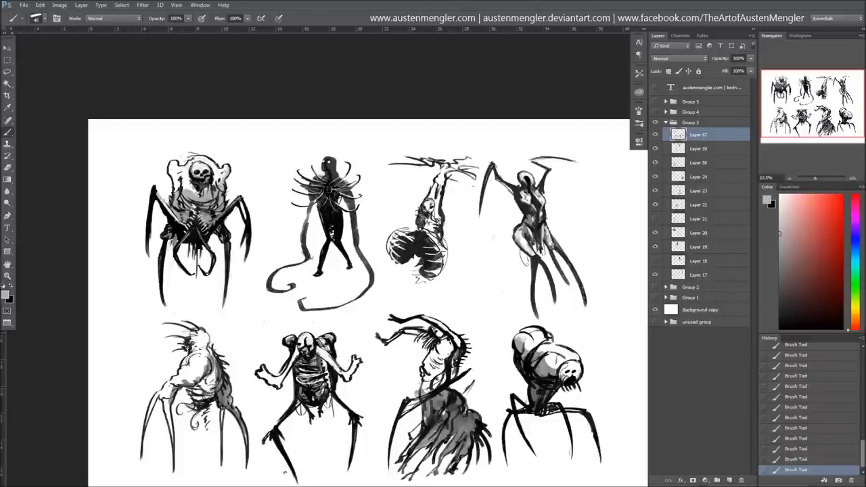
key(x)
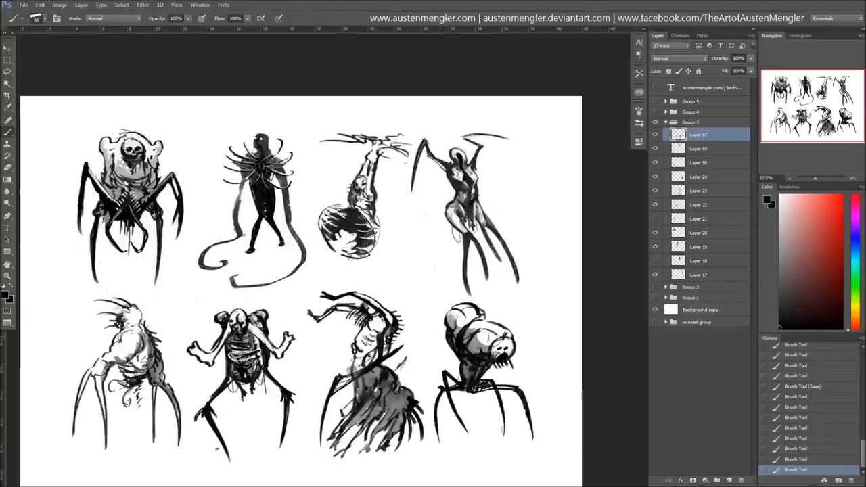
drag(501, 332, 535, 350)
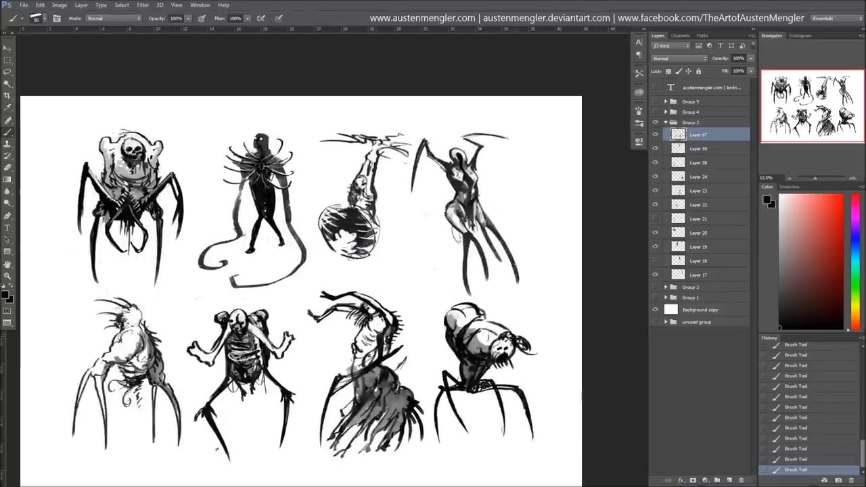
Paint white details into a creature's face and dark strokes on the lower creature
scroll(558, 385, up, 1)
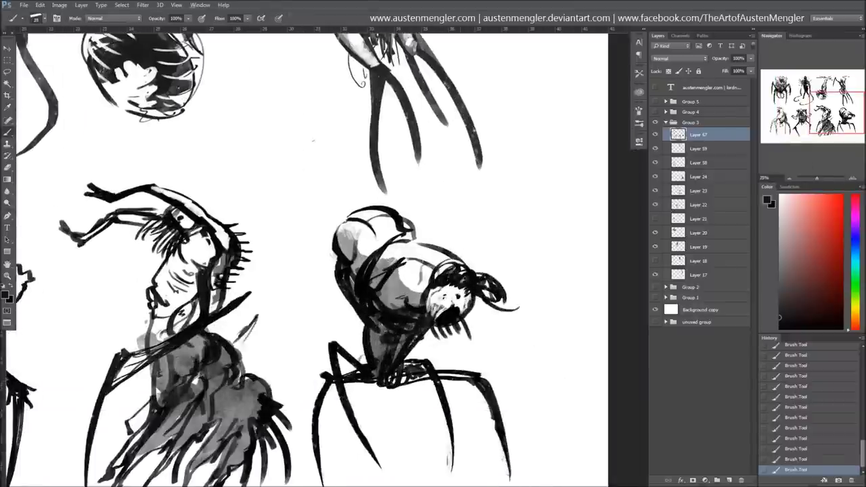
mouse_move(452, 296)
mouse_down()
mouse_move(448, 312)
mouse_move(460, 336)
mouse_move(462, 324)
mouse_up()
key(x)
mouse_move(396, 248)
mouse_down()
mouse_move(345, 309)
mouse_move(358, 312)
mouse_move(379, 345)
mouse_up()
key(x)
drag(311, 297, 314, 323)
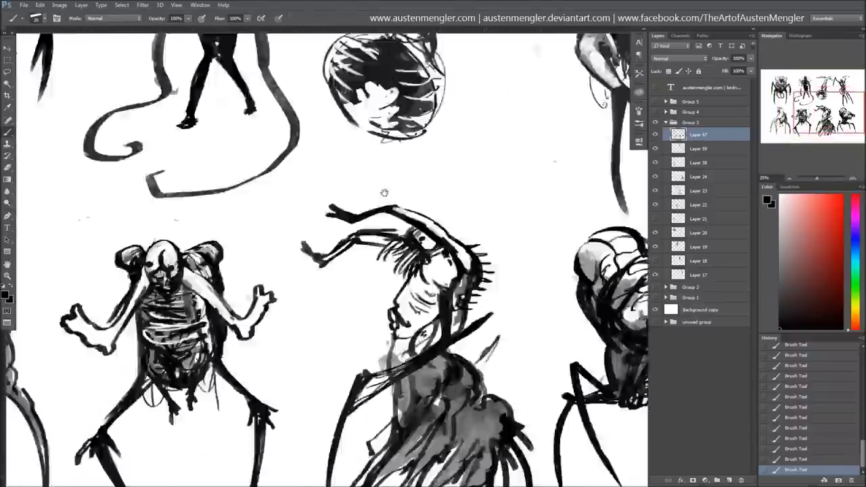
Add strokes to the middle creature's head and white highlights on the skull creature
drag(203, 317, 595, 251)
drag(292, 215, 322, 203)
drag(345, 230, 352, 263)
drag(237, 112, 422, 399)
key(x)
mouse_move(258, 173)
mouse_down()
mouse_move(248, 201)
mouse_move(282, 192)
mouse_move(257, 229)
mouse_up()
key(x)
key(x)
mouse_move(223, 164)
mouse_down()
mouse_move(216, 154)
mouse_move(240, 148)
mouse_up()
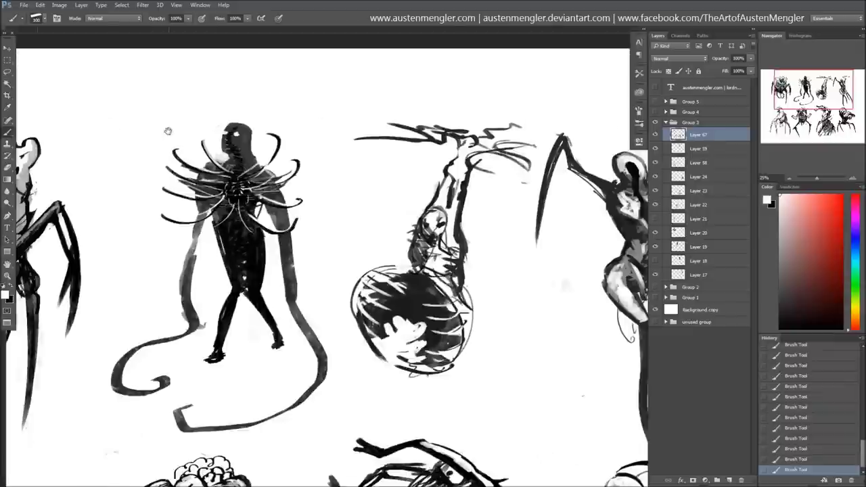
Highlight the tentacled figure's left and right tentacles and left leg in white
drag(535, 308, 251, 277)
drag(286, 233, 293, 294)
drag(193, 248, 192, 286)
mouse_move(213, 348)
mouse_down()
mouse_move(235, 287)
mouse_move(220, 335)
mouse_up()
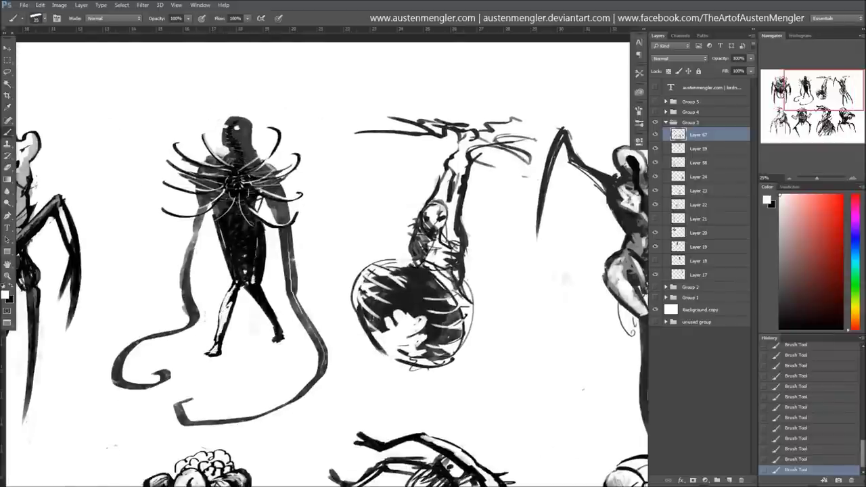
drag(233, 264, 229, 281)
Undo the last two strokes and start repainting the ball in white and black
drag(405, 271, 203, 315)
key(ctrl+alt+z)
key(ctrl+alt+z)
key(ctrl+alt+z)
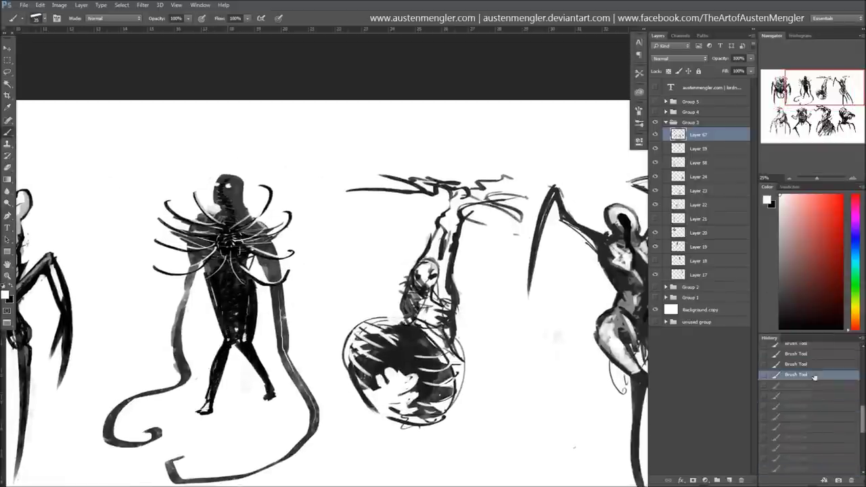
key(ctrl+alt+z)
key(ctrl+alt+z)
mouse_move(223, 345)
mouse_down()
mouse_move(203, 404)
mouse_move(187, 373)
mouse_move(177, 397)
mouse_up()
key(x)
drag(223, 363, 189, 418)
Refine the ball figure with alternating white and black touches
key(x)
drag(223, 380, 191, 417)
key(x)
mouse_move(252, 354)
mouse_down()
mouse_move(263, 379)
mouse_move(249, 388)
mouse_up()
key(x)
drag(243, 325, 162, 370)
Ink a fist, a right-reaching arm and a downward leg on the hanging figure
mouse_move(259, 285)
mouse_down()
mouse_move(373, 279)
mouse_move(358, 287)
mouse_move(352, 311)
mouse_move(366, 302)
mouse_up()
key(x)
mouse_move(376, 261)
mouse_down()
mouse_move(392, 282)
mouse_move(383, 305)
mouse_up()
mouse_move(396, 274)
mouse_down()
mouse_move(437, 334)
mouse_move(427, 399)
mouse_up()
drag(439, 340, 432, 398)
mouse_move(391, 264)
mouse_down()
mouse_move(432, 295)
mouse_move(465, 346)
mouse_up()
Fill the ball's interior with black, shade the new leg on Group 3, and add branch strokes above
drag(386, 298, 284, 315)
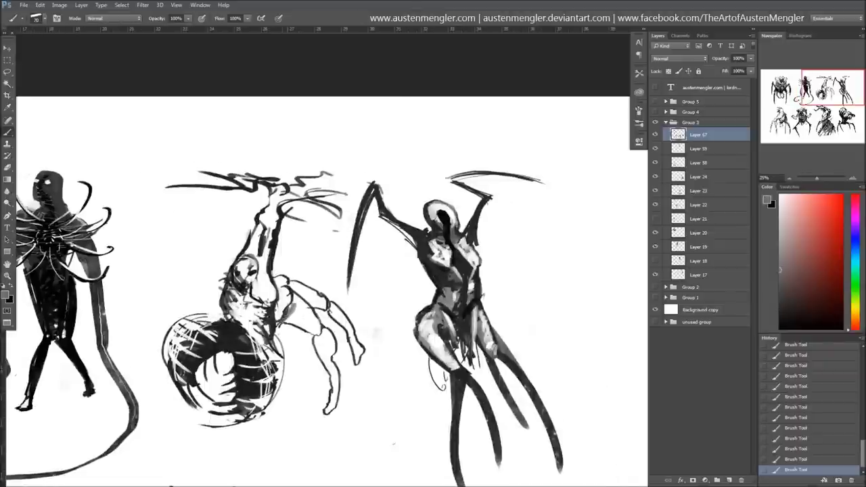
key(x)
mouse_move(246, 326)
mouse_down()
mouse_move(202, 348)
mouse_move(250, 375)
mouse_up()
mouse_move(230, 311)
mouse_down()
mouse_move(250, 375)
mouse_move(256, 352)
mouse_up()
drag(284, 270, 381, 276)
click(690, 121)
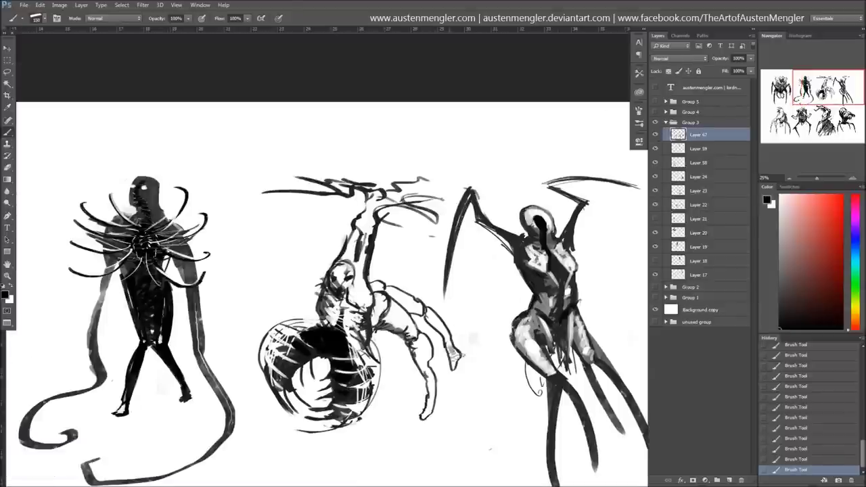
mouse_move(457, 359)
mouse_down()
mouse_move(423, 310)
mouse_move(370, 284)
mouse_move(271, 169)
mouse_move(325, 270)
mouse_up()
drag(216, 155, 318, 163)
drag(135, 271, 460, 270)
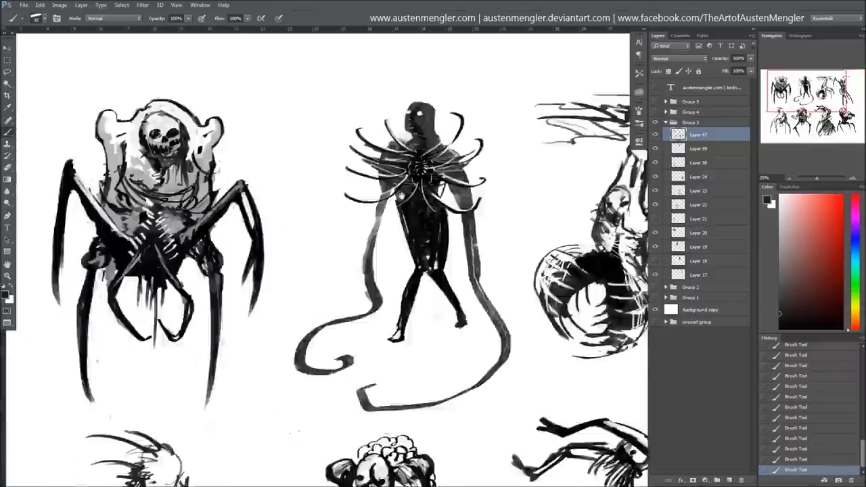
Add small strokes to the skeleton figure and white touch-ups to the skull spider and its legs
drag(277, 308, 291, 349)
key(x)
drag(331, 326, 305, 365)
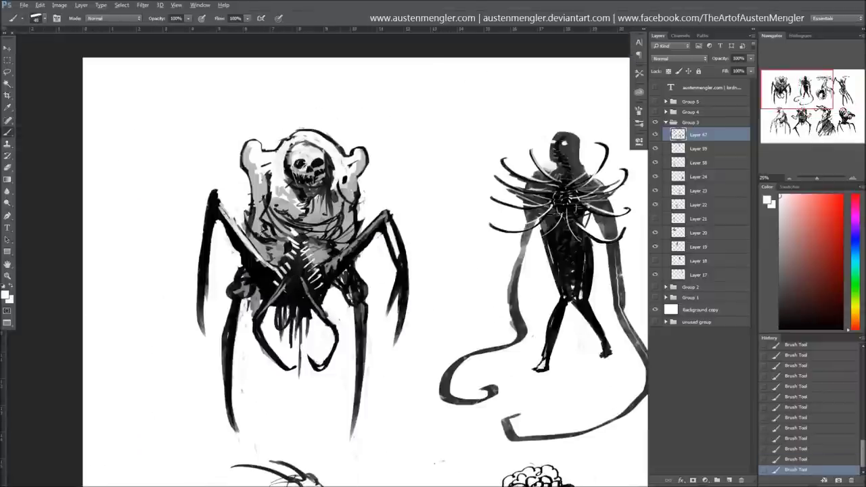
drag(267, 206, 243, 267)
mouse_move(382, 220)
mouse_down()
mouse_move(324, 277)
mouse_move(392, 378)
mouse_up()
drag(260, 378, 254, 443)
drag(261, 304, 260, 338)
drag(460, 297, 453, 443)
With a smaller black brush, add dark strokes near a creature's head and the lower-left creature
key(x)
key(bracketleft)
key(bracketleft)
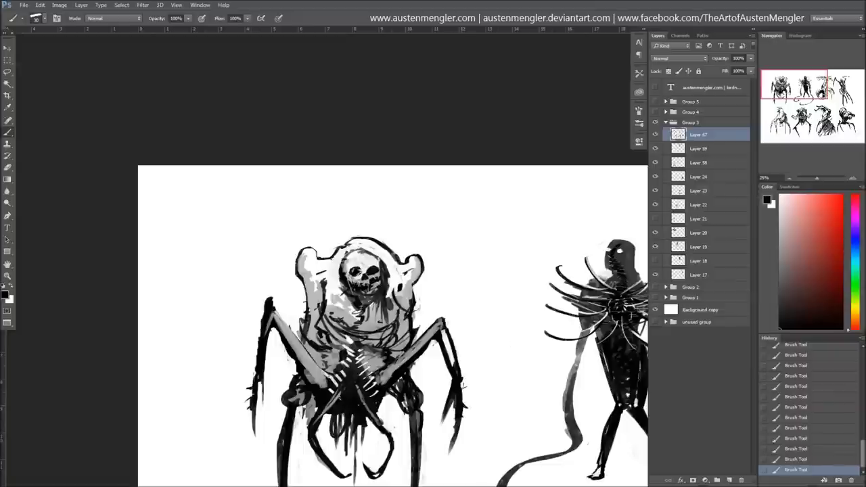
drag(378, 433, 297, 81)
drag(264, 253, 292, 230)
mouse_move(298, 260)
mouse_down()
mouse_move(317, 234)
mouse_move(297, 281)
mouse_move(304, 314)
mouse_move(270, 322)
mouse_move(210, 355)
mouse_up()
key(x)
Stroke the skeleton creature's hands and lighten its upper arm
key(x)
mouse_move(378, 324)
mouse_down()
mouse_move(193, 284)
mouse_move(250, 291)
mouse_up()
drag(413, 240, 385, 284)
key(x)
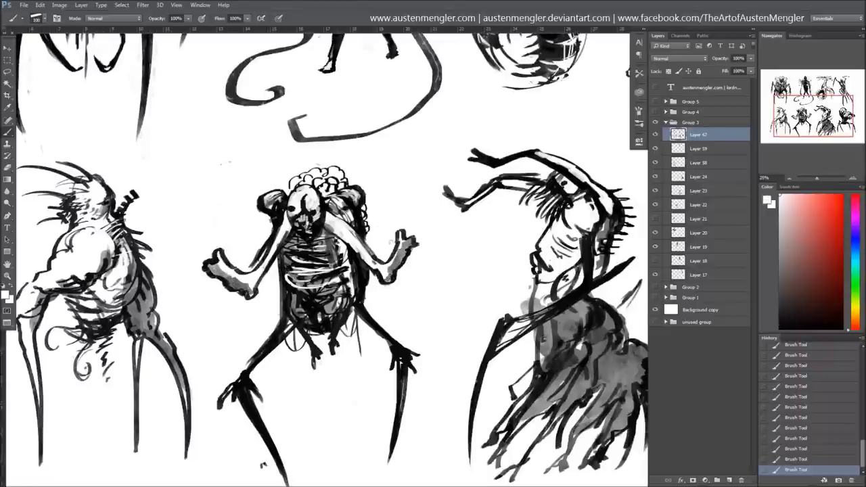
drag(256, 269, 270, 223)
key(x)
mouse_move(557, 104)
mouse_down()
mouse_move(287, 147)
mouse_move(280, 379)
mouse_up()
key(x)
key(x)
Shade the hanging figure's head, torso, branches and leg in black at 58% opacity
mouse_move(281, 200)
mouse_down()
mouse_move(253, 230)
mouse_move(287, 135)
mouse_up()
key(5)
key(8)
drag(223, 115, 318, 119)
drag(302, 220, 353, 294)
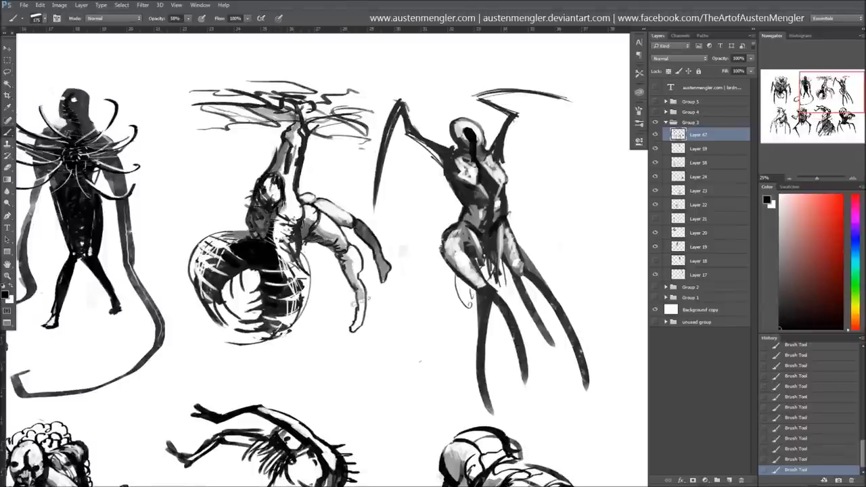
At 16.67% zoom, mark the skull creature's torso and thicken the lower-left creature's strokes and right leg
drag(95, 297, 582, 370)
key(ctrl+minus)
drag(382, 197, 369, 215)
drag(366, 335, 329, 155)
drag(315, 258, 247, 329)
drag(283, 311, 274, 345)
drag(360, 298, 383, 365)
Trim the lower-left creature's right leg with white and darken its belly
key(x)
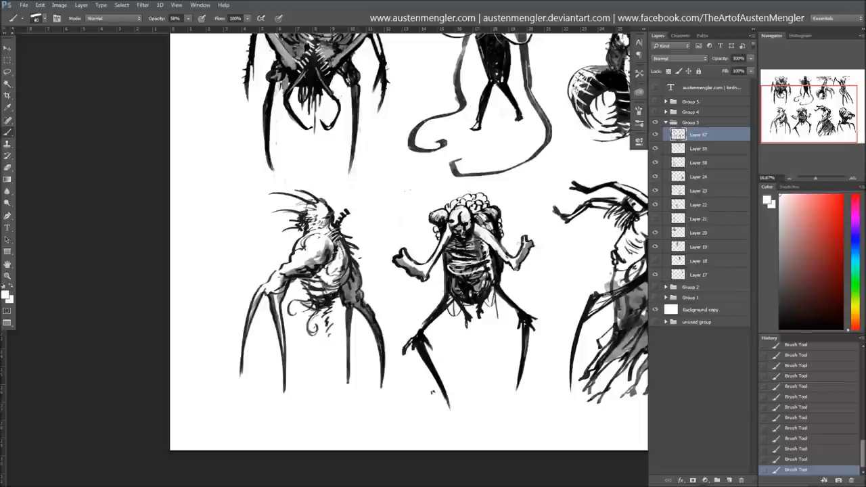
drag(386, 333, 378, 387)
key(x)
key(x)
mouse_move(303, 284)
mouse_down()
mouse_move(323, 315)
mouse_move(303, 337)
mouse_move(308, 321)
mouse_up()
key(x)
key(x)
drag(322, 249, 265, 337)
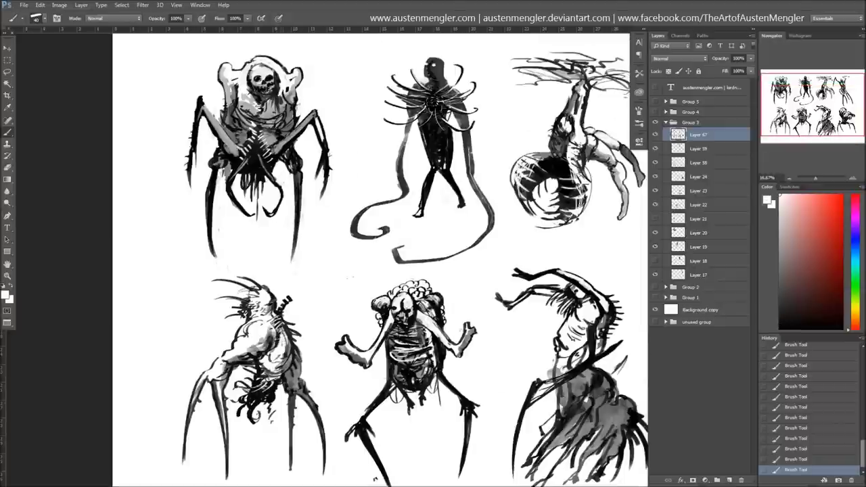
drag(246, 307, 17, 291)
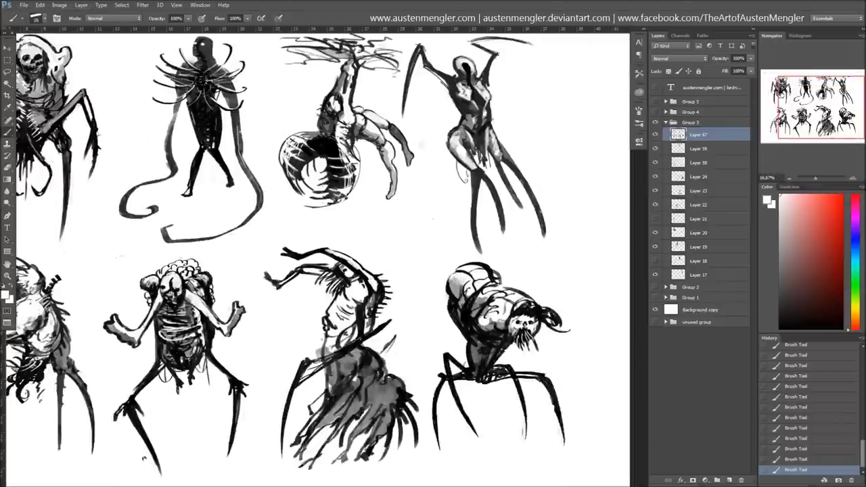
Paint white over the draped lower-middle creature and add a small sampled-black stroke
mouse_move(353, 378)
mouse_down()
mouse_move(311, 436)
mouse_move(340, 429)
mouse_up()
drag(382, 372, 368, 382)
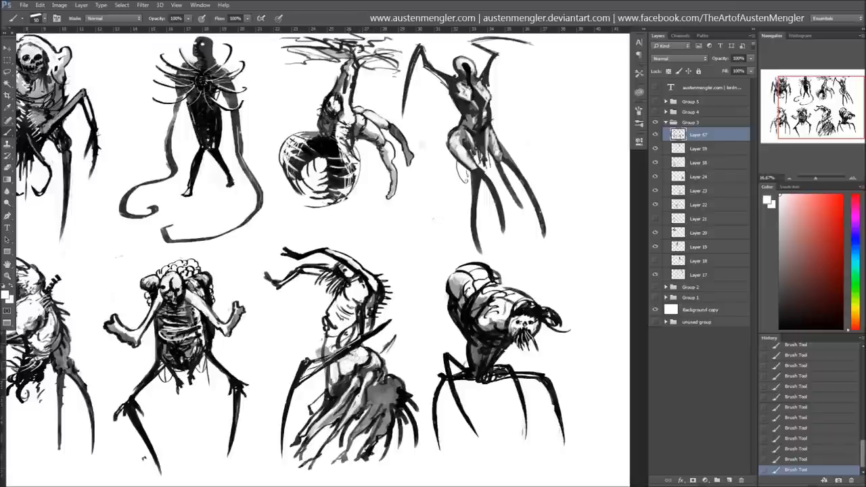
drag(363, 334, 346, 258)
alt+click(346, 258)
drag(367, 285, 392, 281)
Add sampled light-grey strokes to the sickle-armed figure's legs, then dark and light strokes on it
alt+click(397, 315)
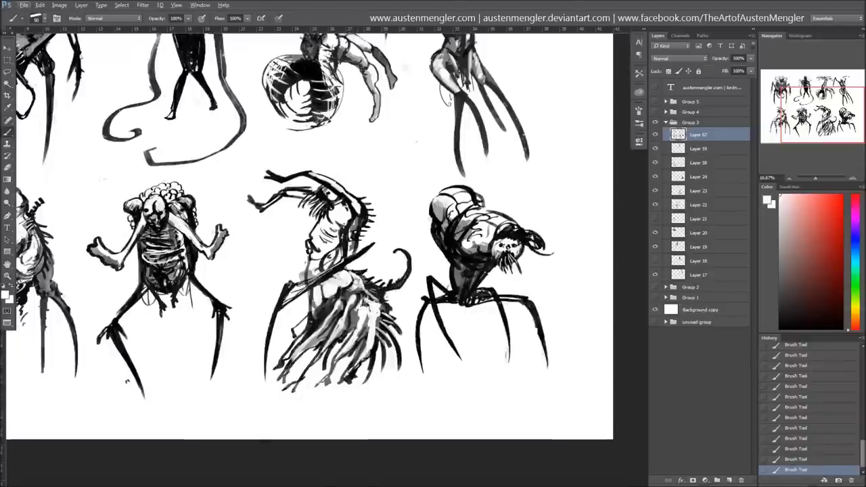
drag(366, 202, 372, 350)
drag(440, 218, 459, 238)
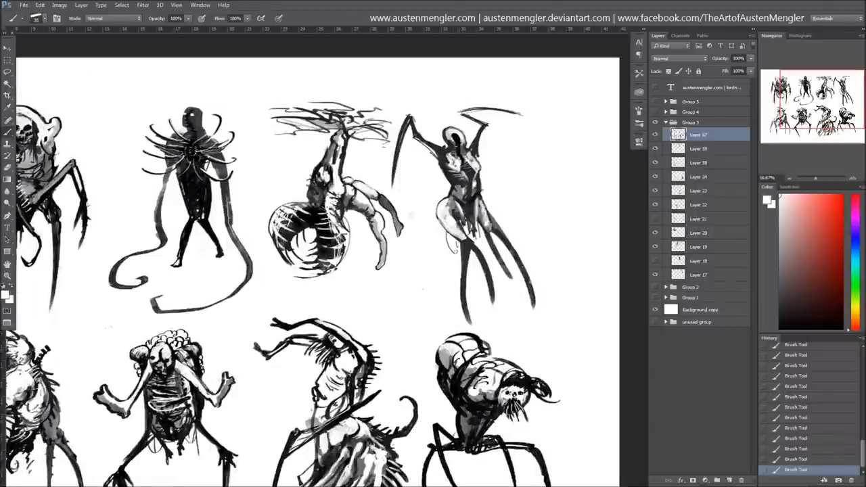
drag(305, 270, 406, 267)
key(x)
mouse_move(576, 125)
mouse_down()
mouse_move(533, 155)
mouse_move(554, 196)
mouse_move(568, 267)
mouse_up()
key(x)
mouse_move(588, 224)
mouse_down()
mouse_move(619, 254)
mouse_move(483, 206)
mouse_move(463, 247)
mouse_move(531, 239)
mouse_up()
Reset the paint colour to black and create the new Layer 68 above Layer 67
drag(135, 203, 348, 189)
drag(259, 169, 234, 182)
key(d)
drag(264, 261, 128, 173)
key(x)
drag(203, 270, 108, 294)
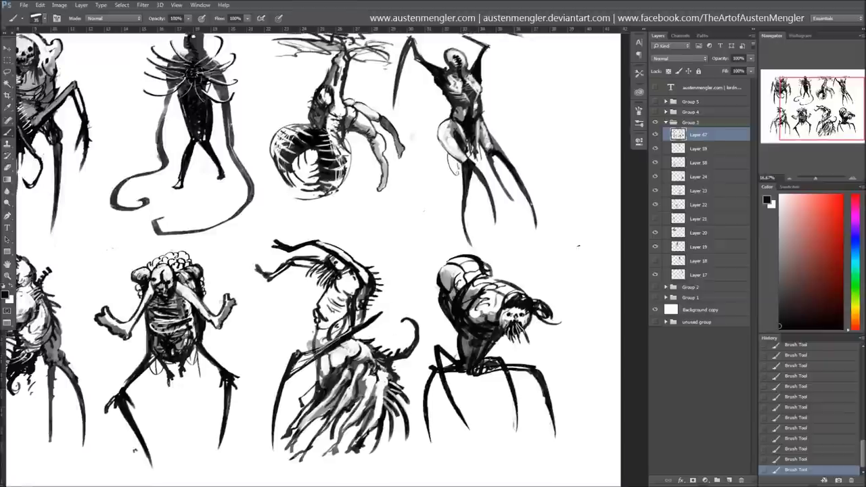
key(ctrl+shift+alt+n)
right_click(383, 143)
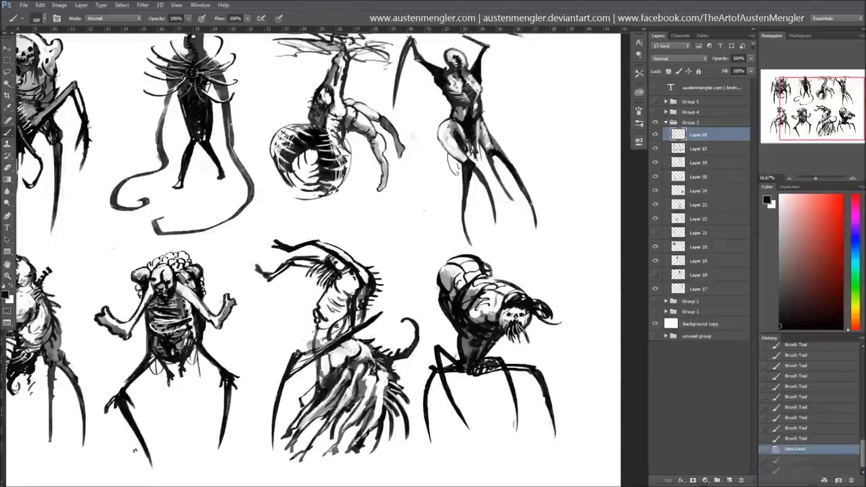
Stamp speckled texture onto the sickle-armed creature's chest using a large textured brush preset
right_click(445, 143)
click(534, 284)
drag(459, 287, 487, 317)
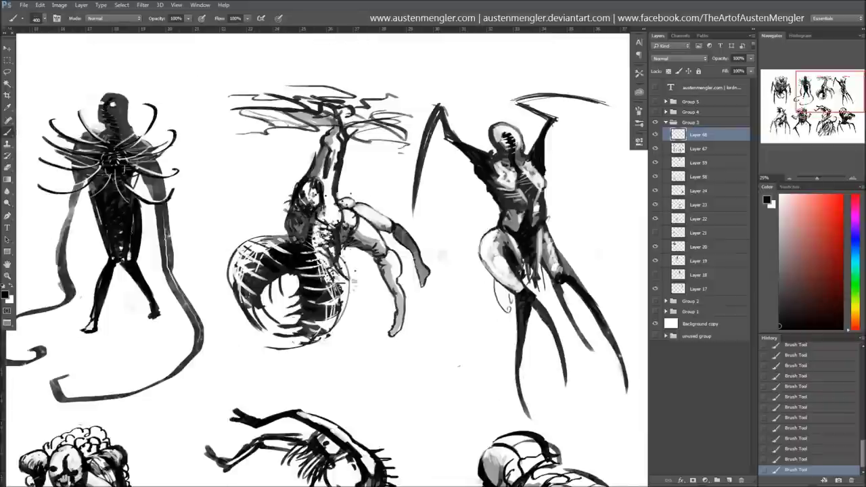
key(e)
drag(356, 298, 446, 309)
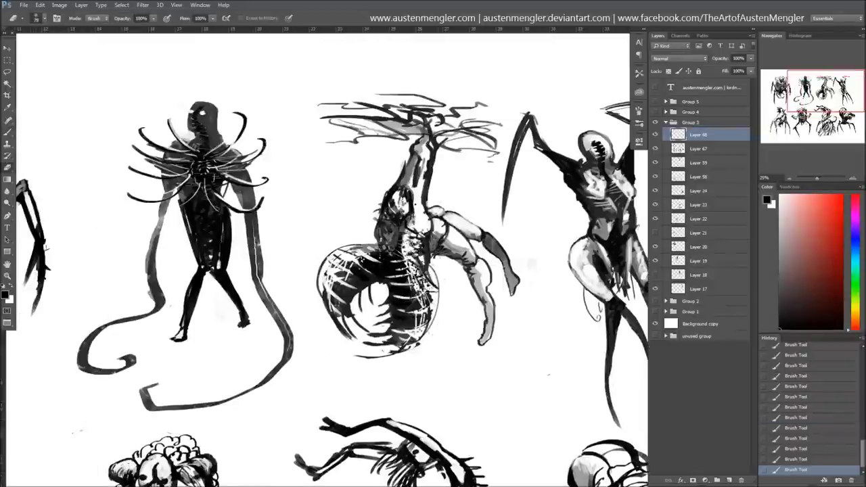
right_click(8, 131)
click(33, 131)
right_click(417, 221)
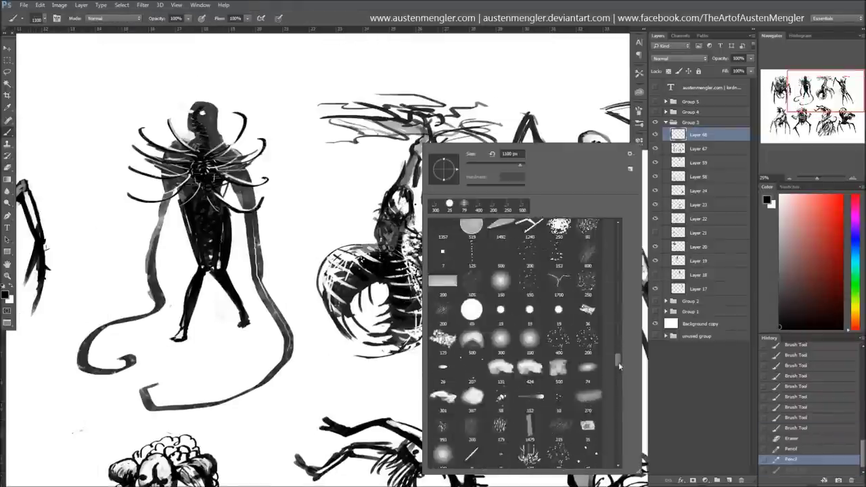
scroll(325, 264, right, 5)
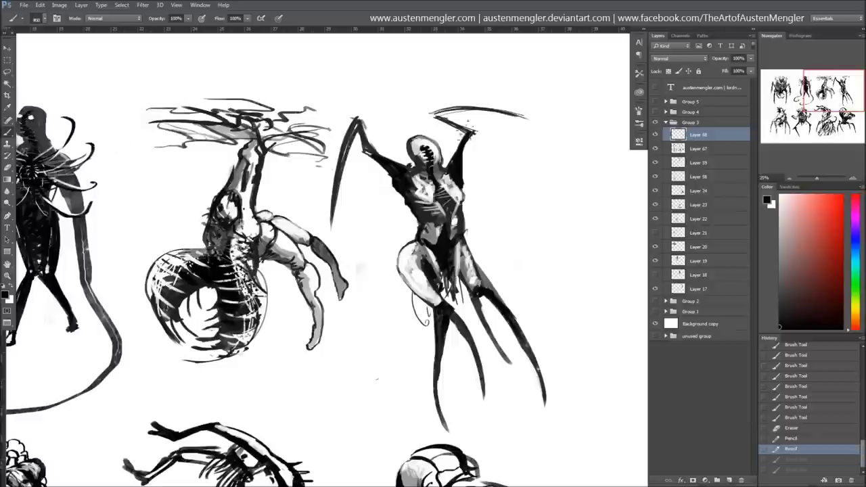